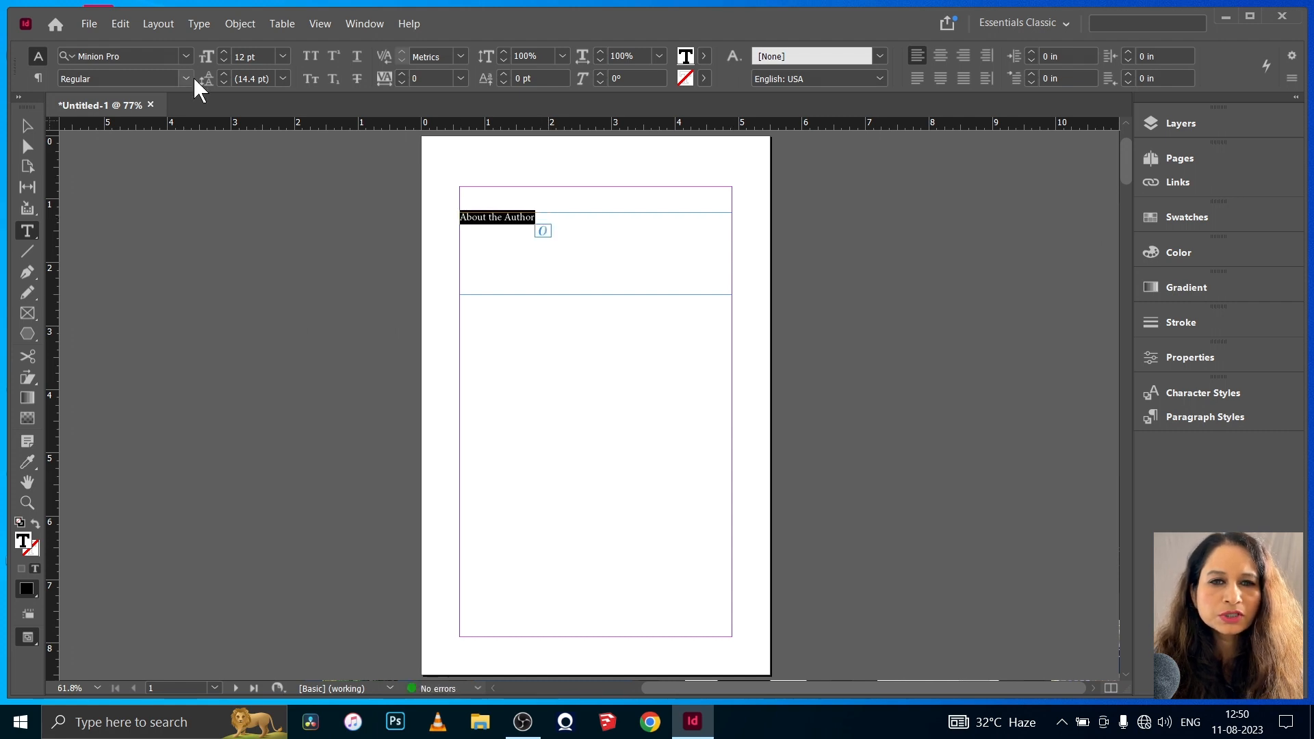
- Set the selected "About the Author" heading in FilsonProMedium and increase its font size
click(185, 56)
click(147, 214)
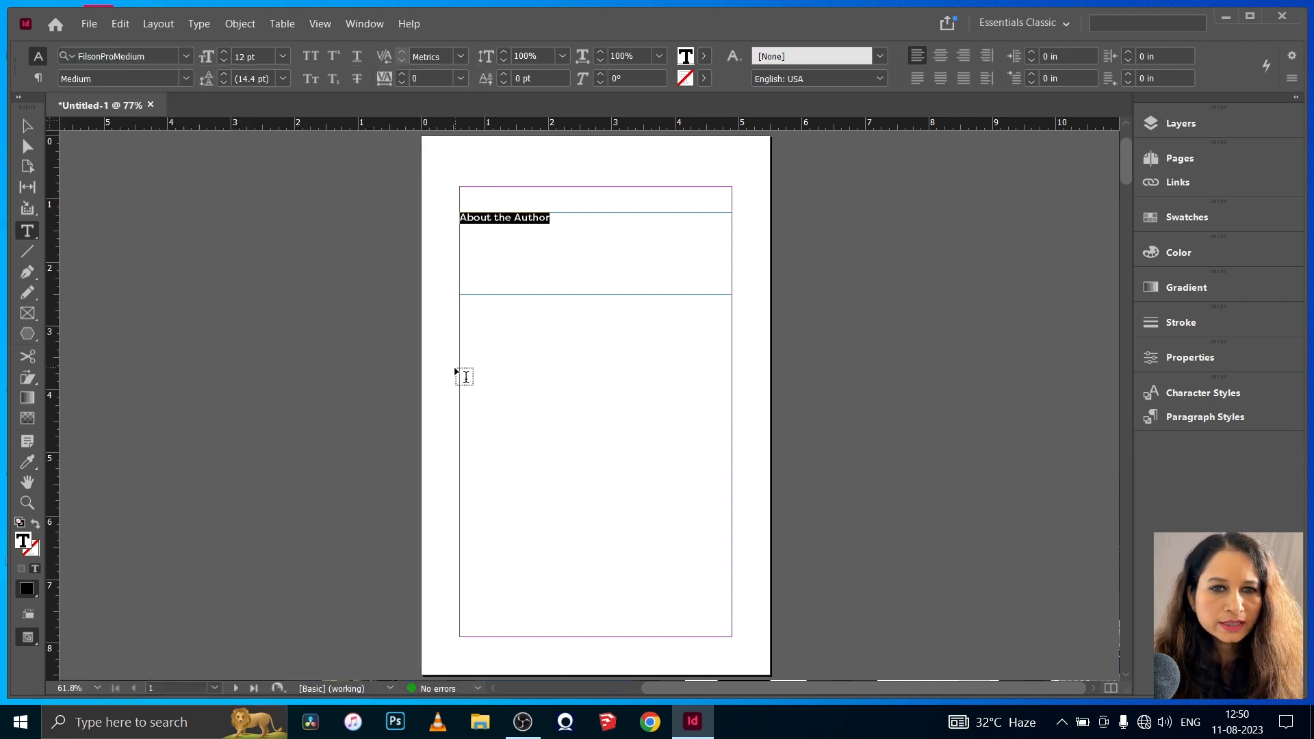
click(223, 50)
click(224, 50)
click(224, 50)
click(224, 50)
click(480, 241)
- Draw a horizontal line about 2.26 in long from the end of the heading towards the right margin with the Pen tool
click(30, 272)
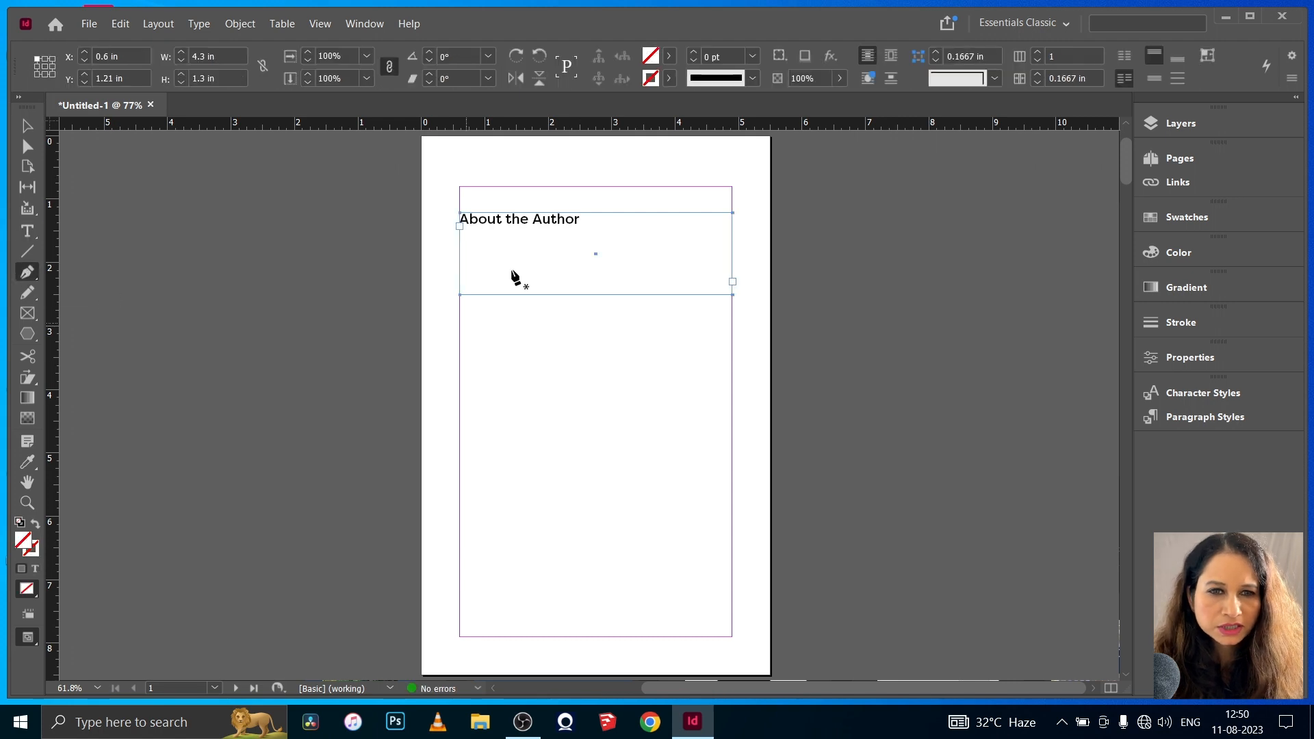
click(581, 225)
shift+click(724, 225)
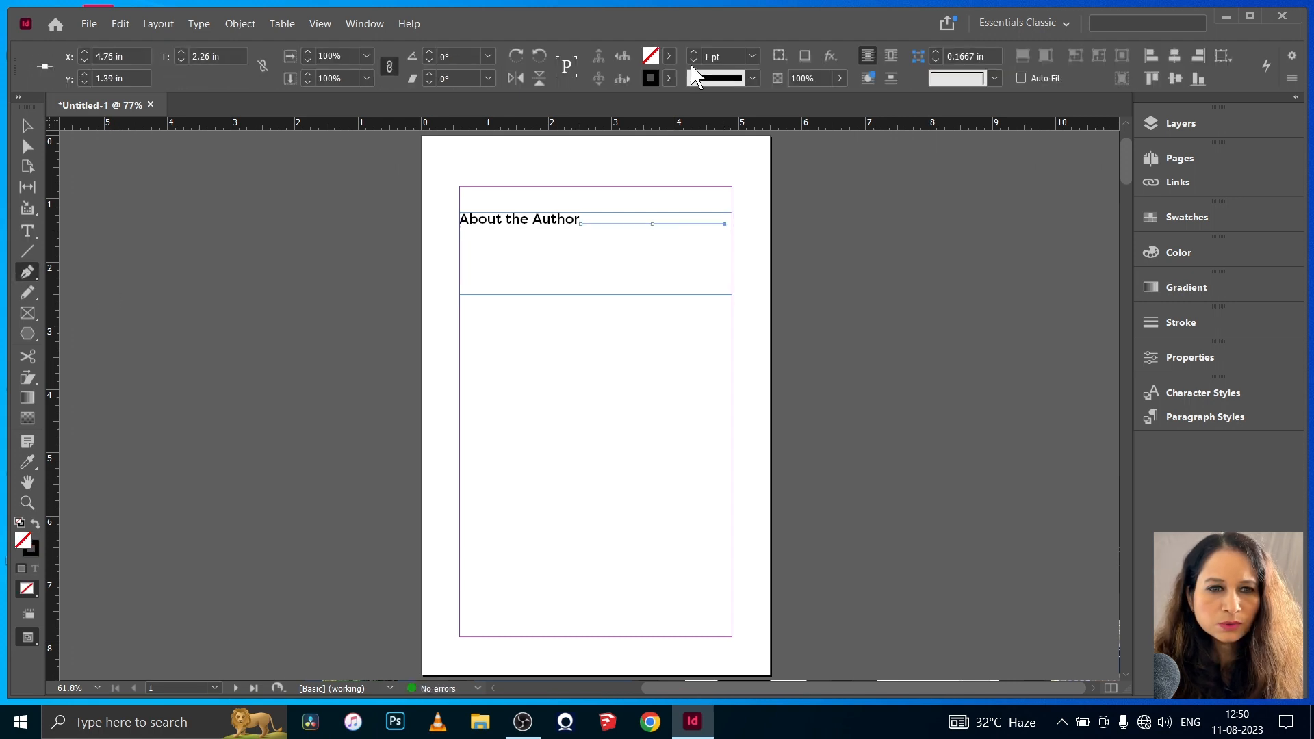
- Shorten the heading's text frame by raising its lower edge to just below the heading line
click(27, 127)
click(329, 330)
click(575, 277)
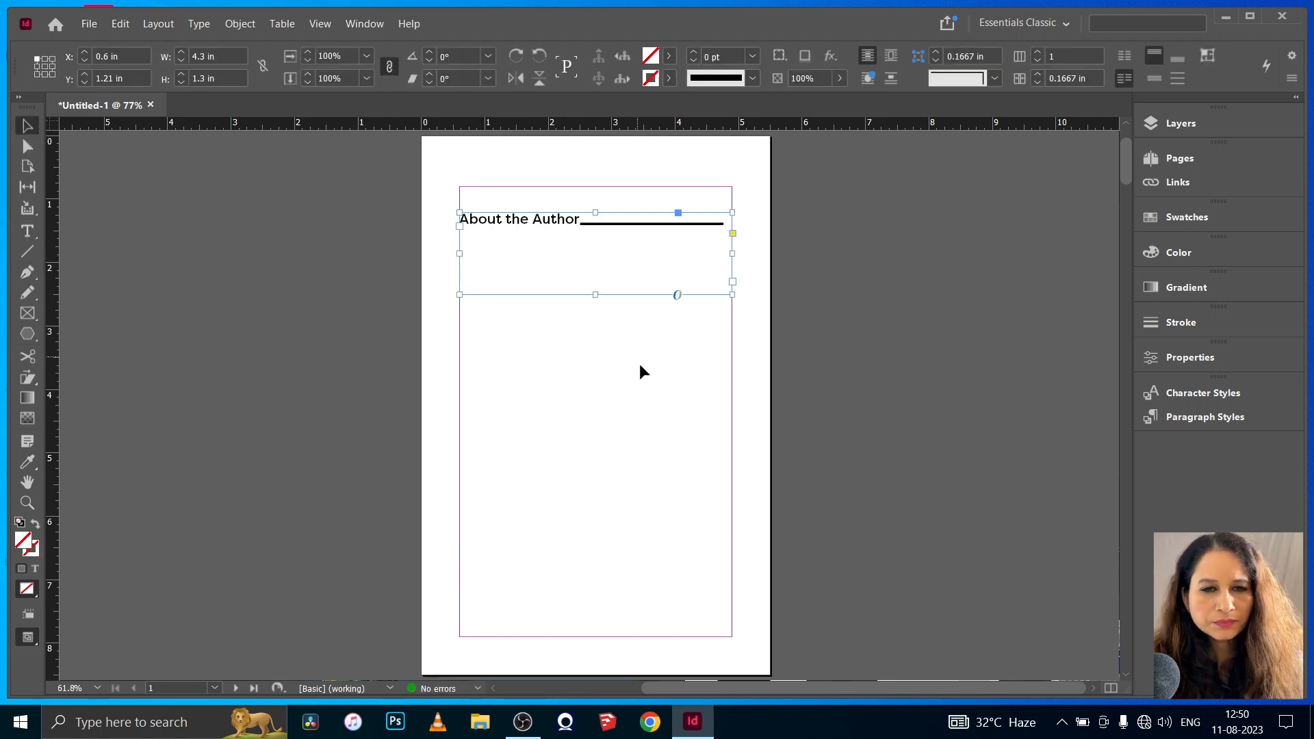
drag(595, 294, 590, 242)
- Draw a text frame about 4.3 in by 2.68 in between the margins below the heading and fill it with placeholder text
click(27, 231)
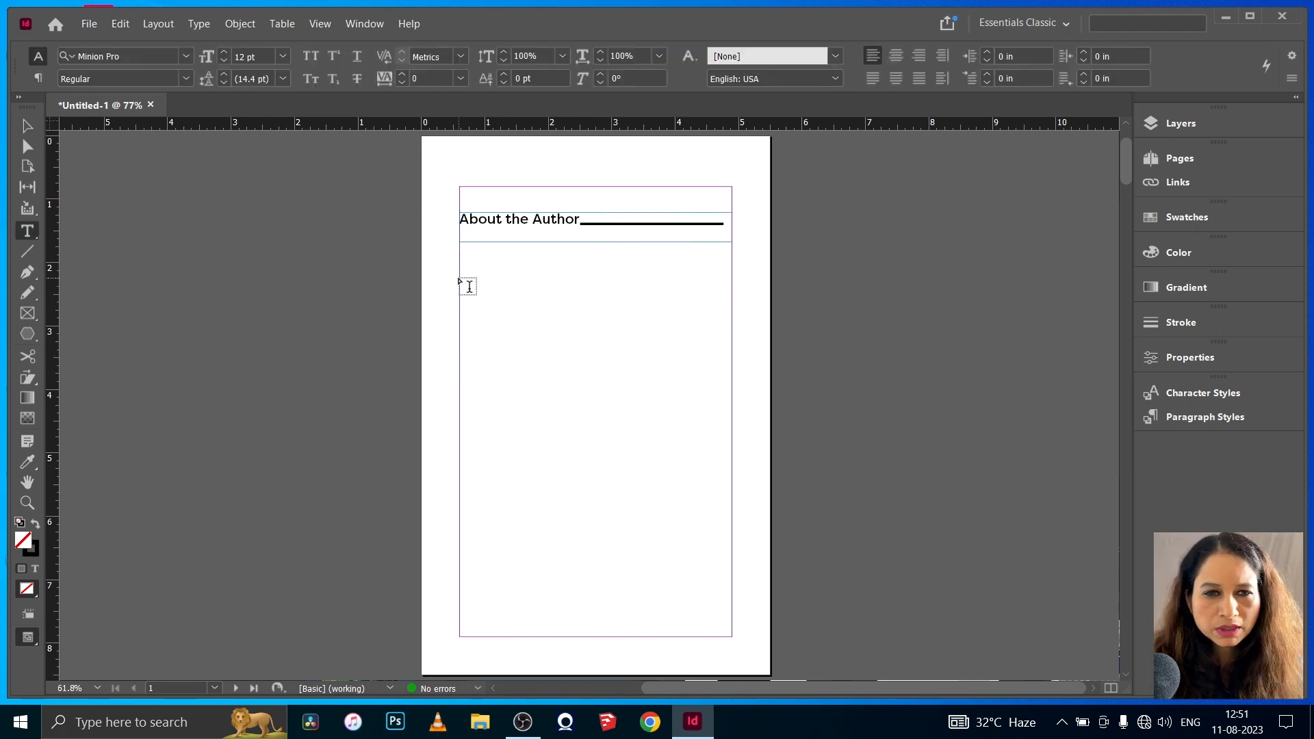
drag(459, 269, 733, 437)
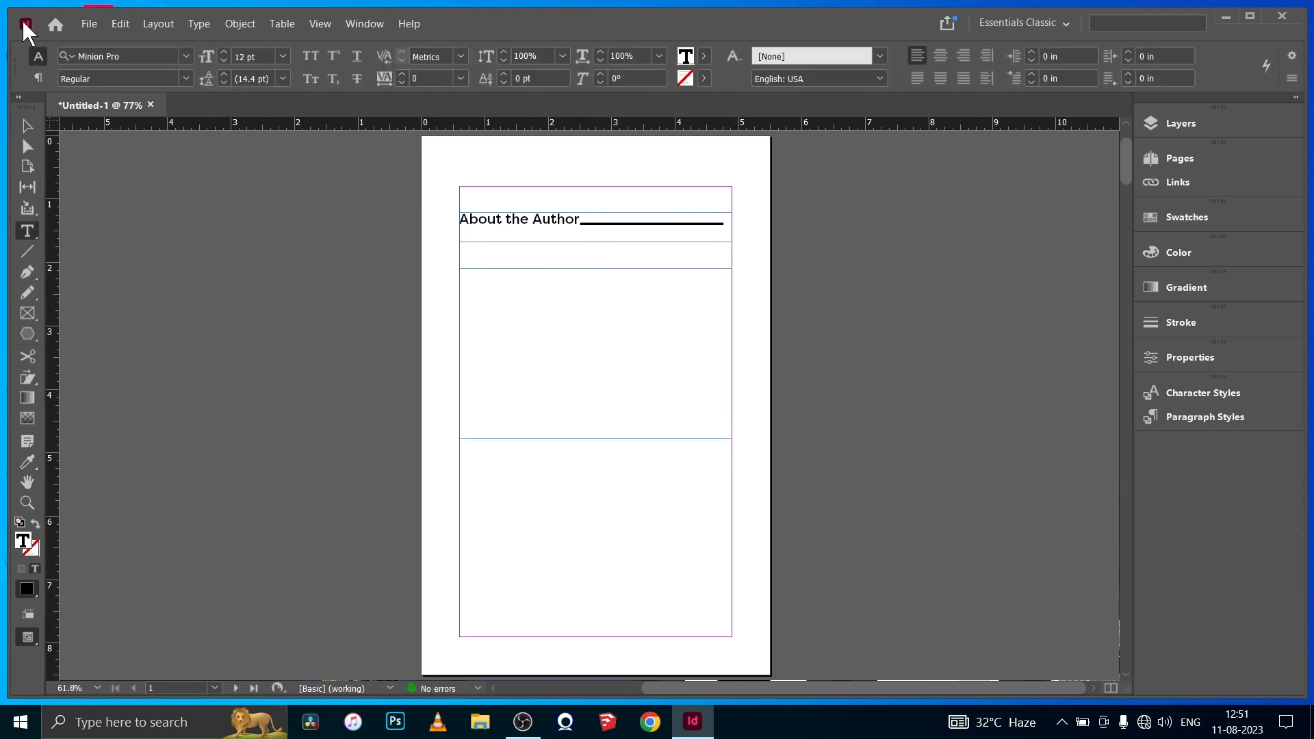
click(158, 23)
click(342, 513)
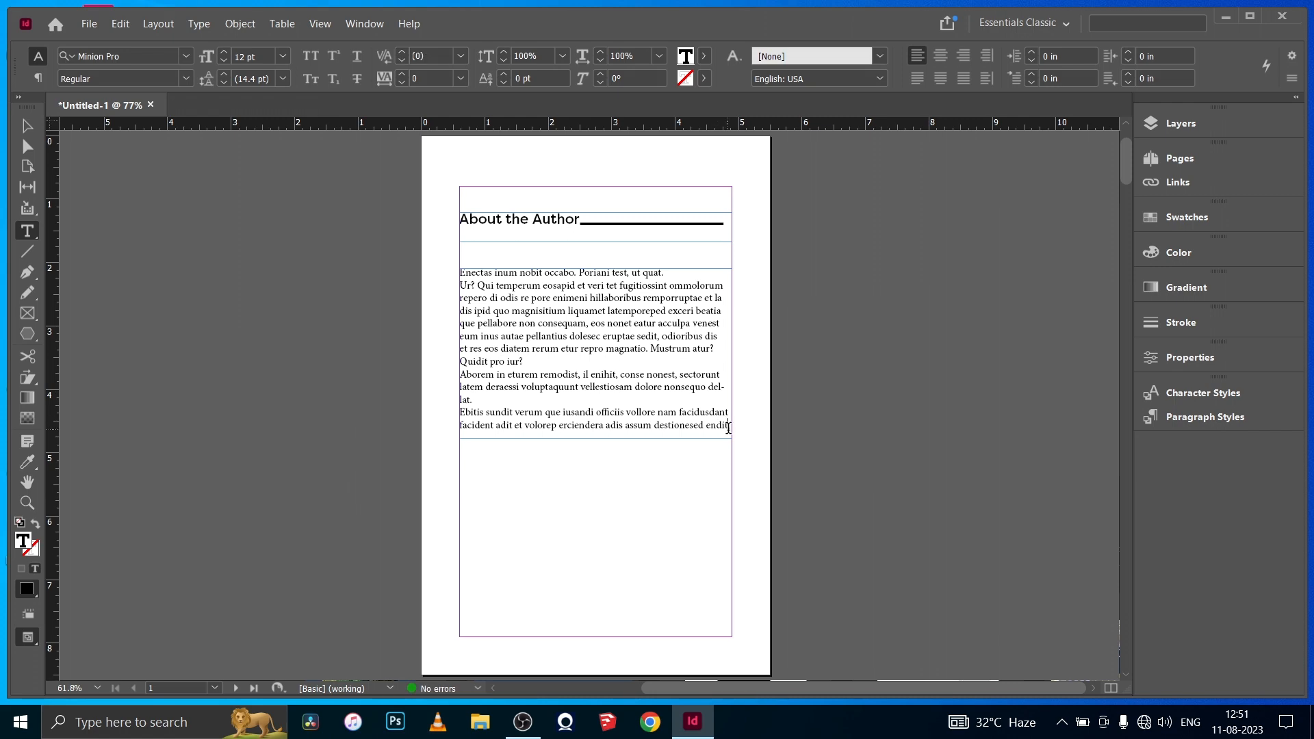
- Set all the placeholder text in Gill Sans MT at 13 pt
drag(728, 428, 455, 269)
click(186, 56)
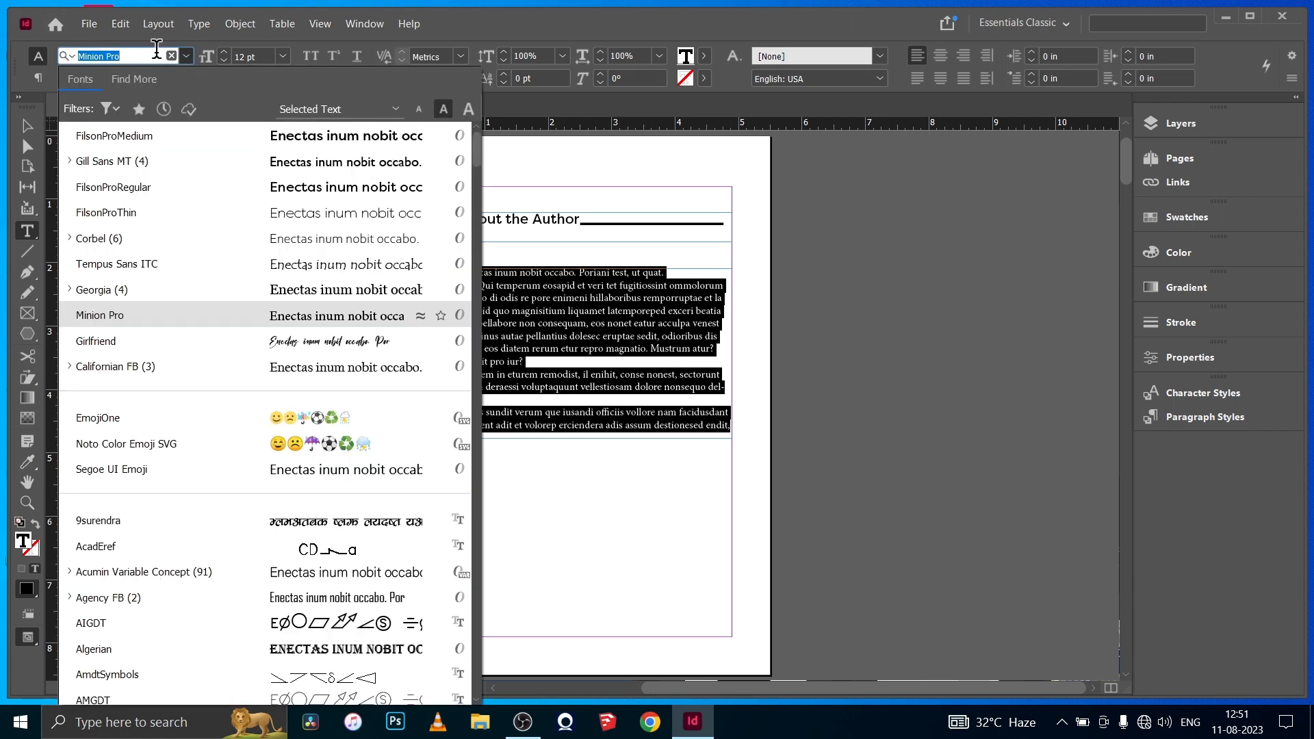
click(123, 167)
click(225, 52)
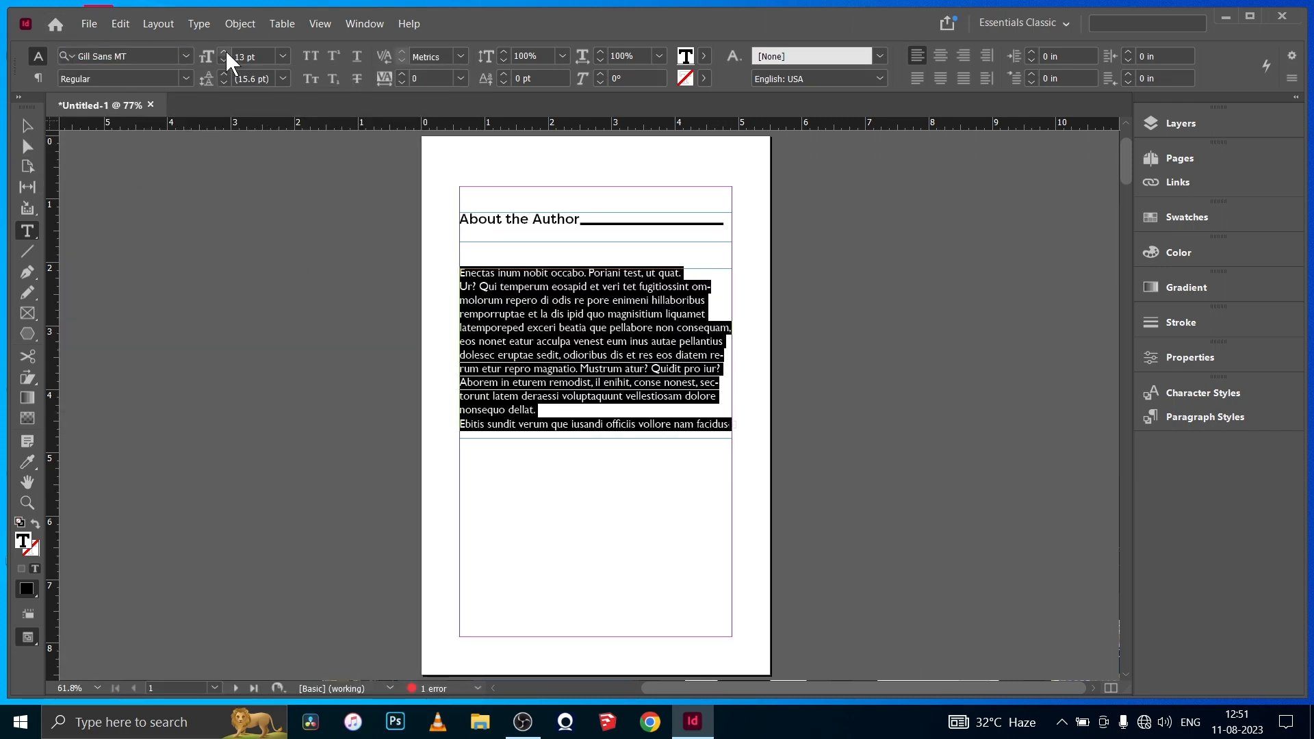
- Preview the page without guides and frame edges, and check the extent of the body text frame in normal view
key(Escape)
click(272, 221)
key(w)
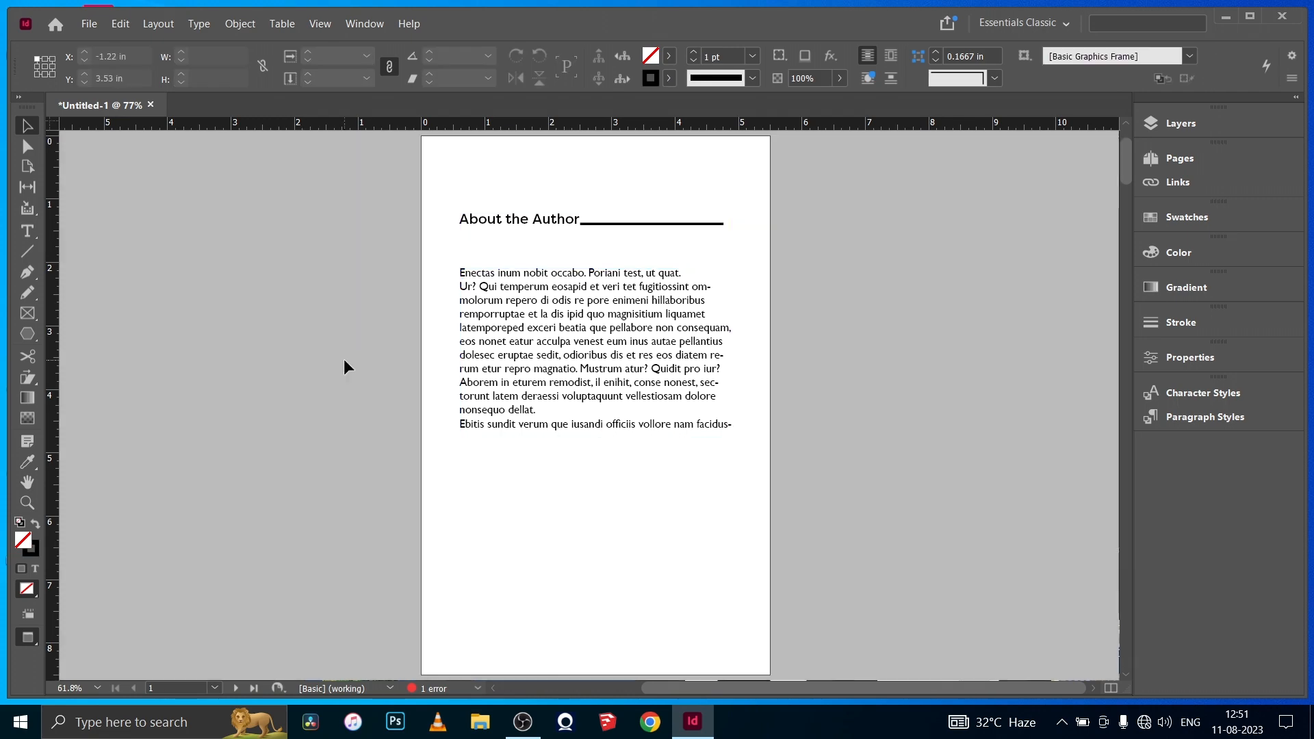
key(w)
click(566, 413)
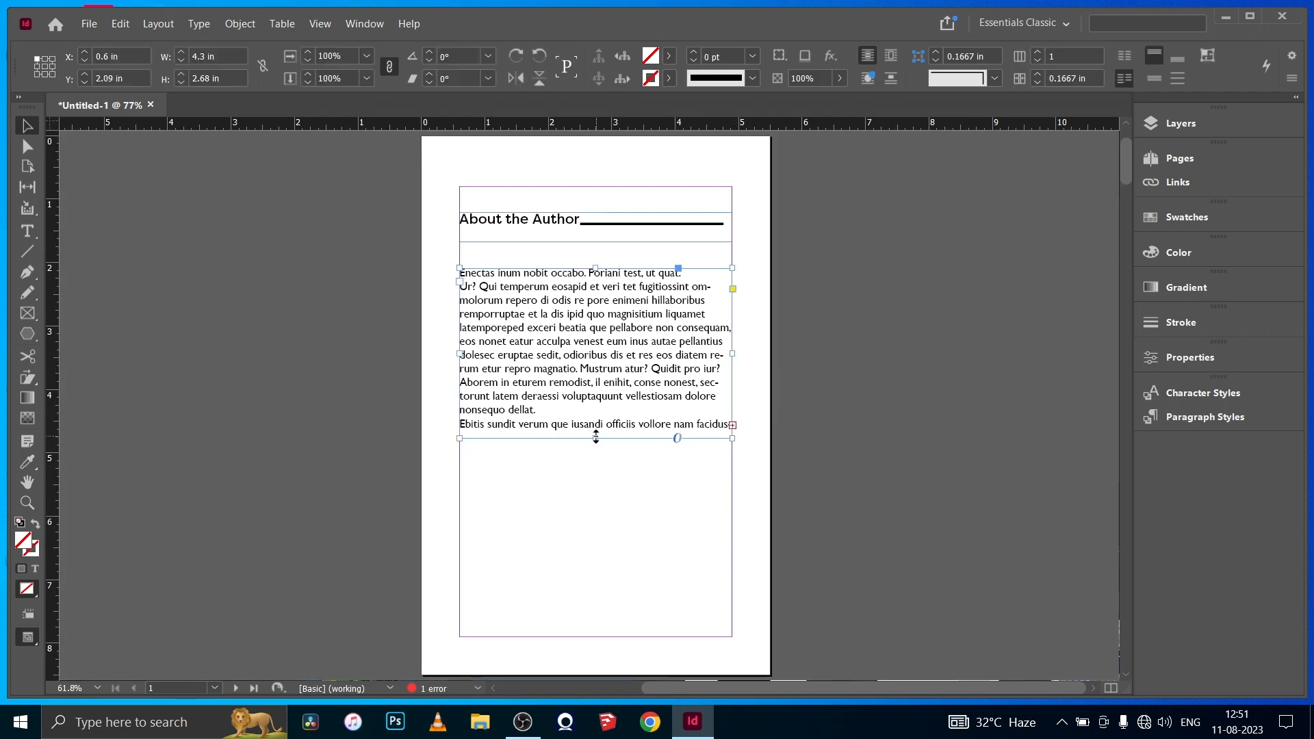
click(364, 417)
- Save the document as "book design 2" in the Indesign Training folder
click(89, 23)
click(171, 144)
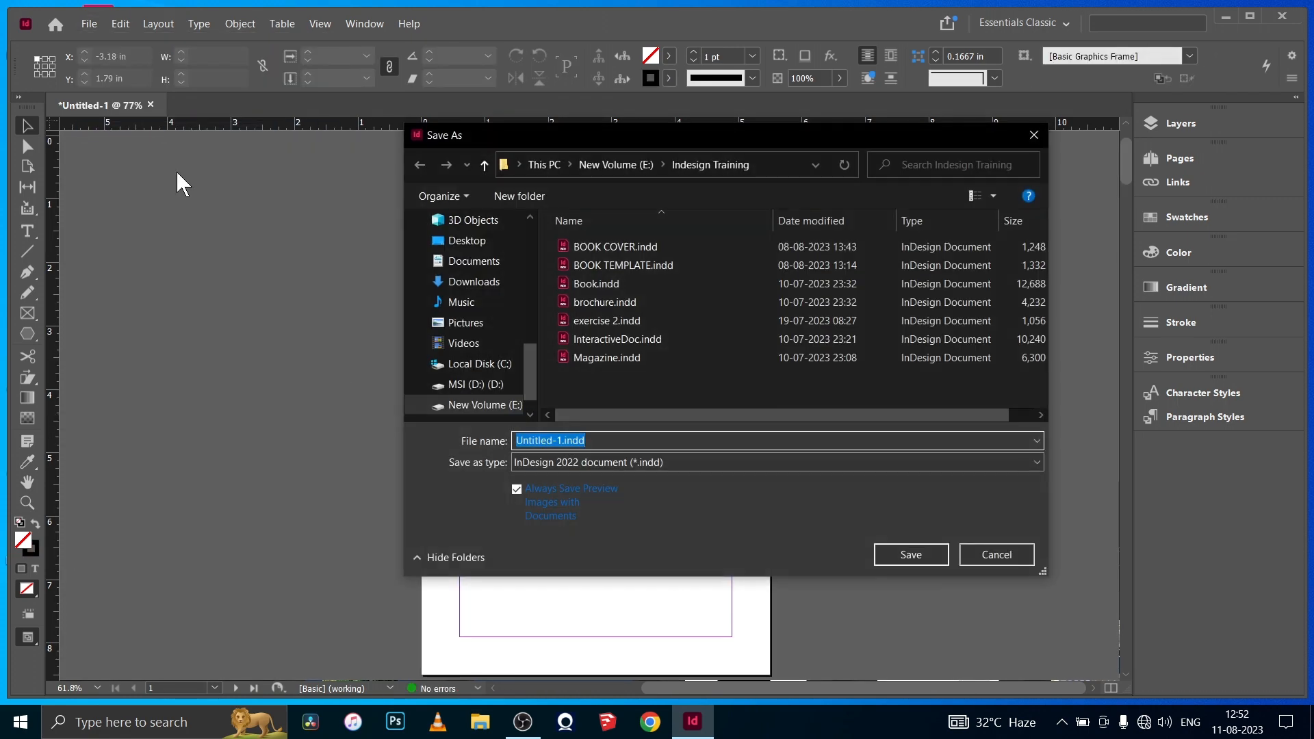
text(book design 2)
click(898, 556)
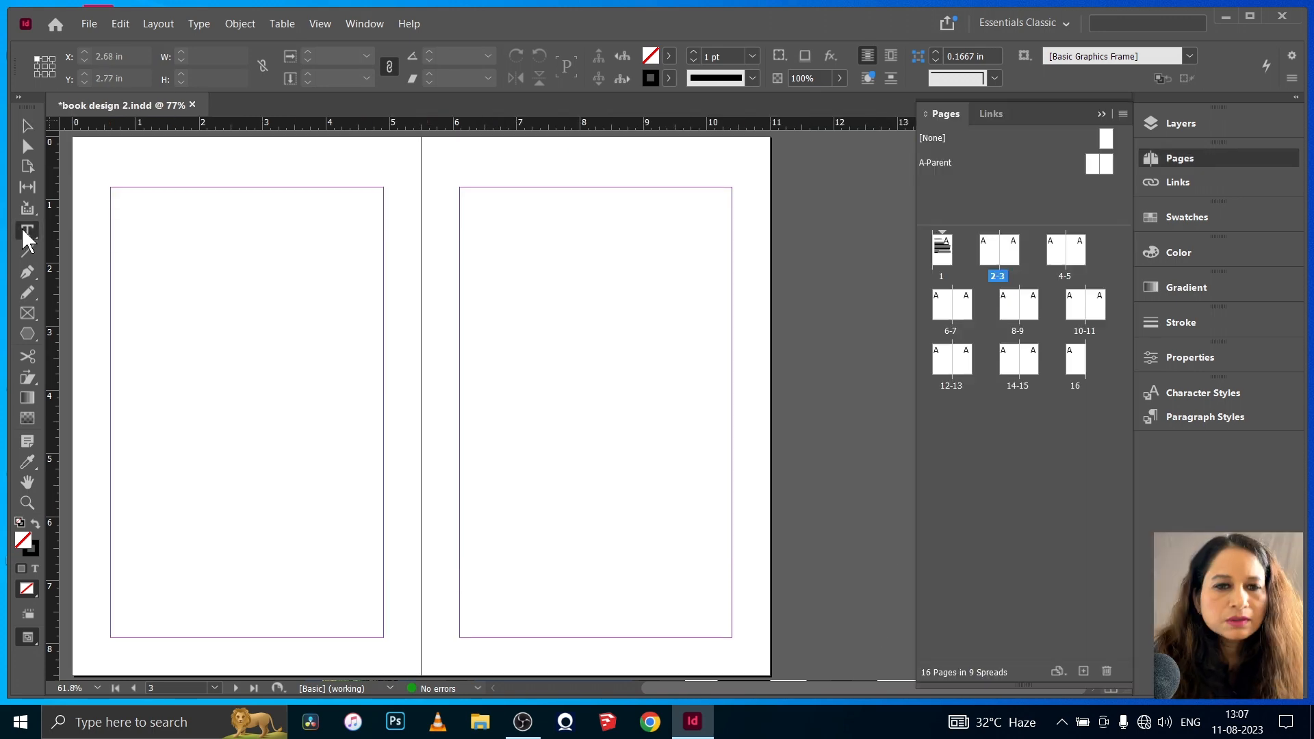
- Add a margin-wide text frame in the upper part of page 3 with "Attitude", "Is" and "Everything" on separate lines
click(27, 230)
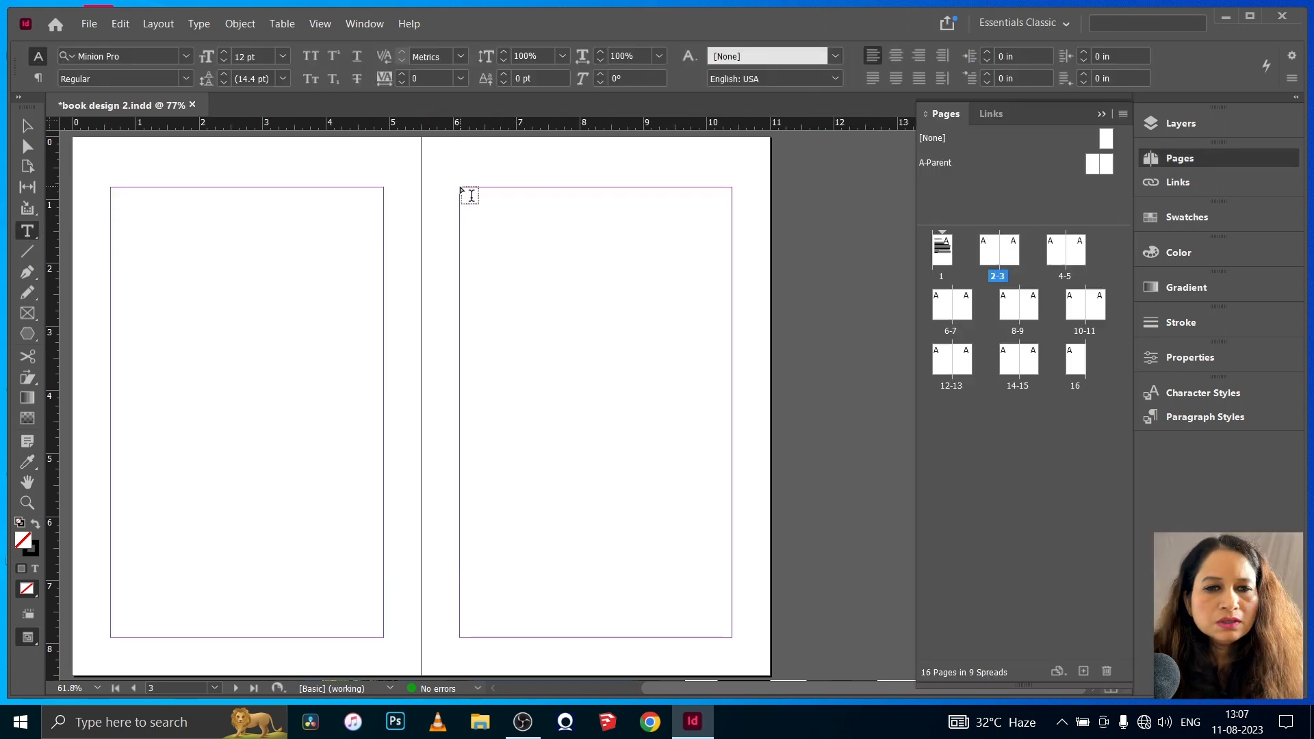
drag(459, 186, 731, 396)
text(Attit)
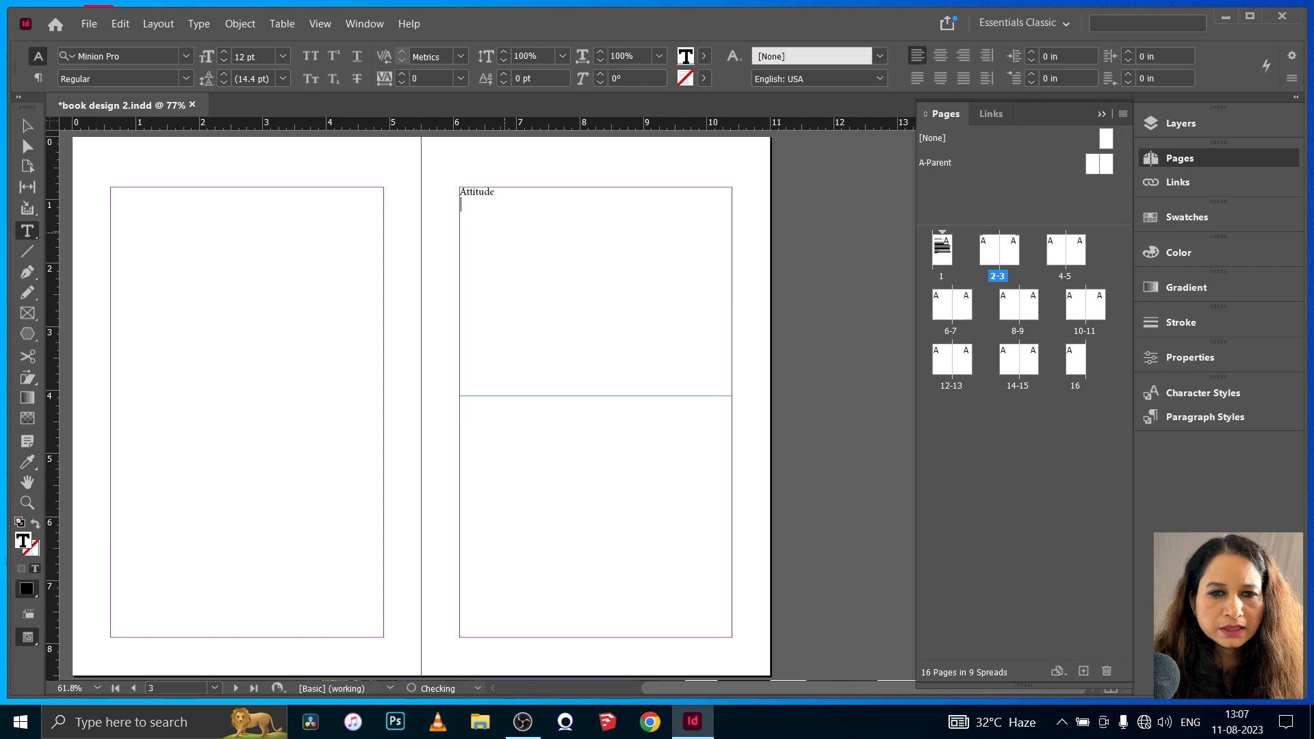
text(ude)
key(Return)
text(Is )
text(Everything)
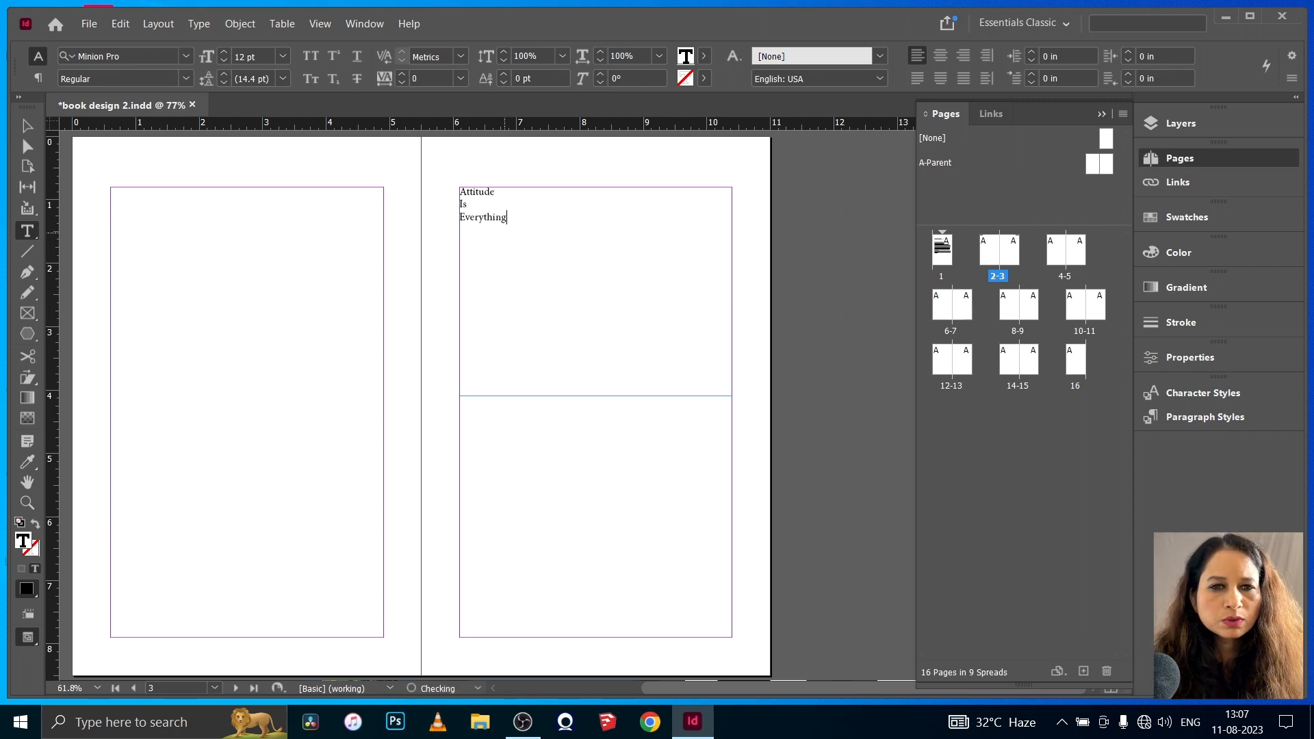
- Set the three-line title in FilsonProMedium and enlarge it to display size
drag(507, 218, 457, 190)
click(185, 57)
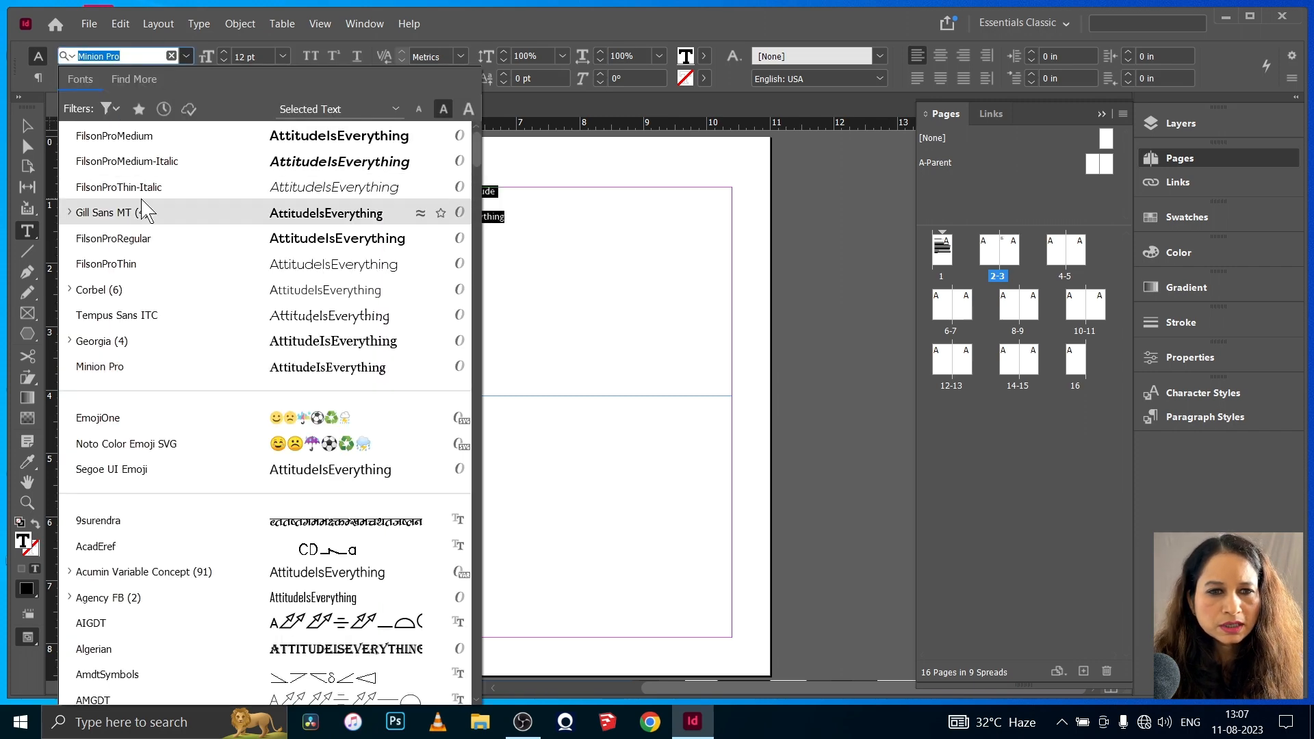
click(127, 136)
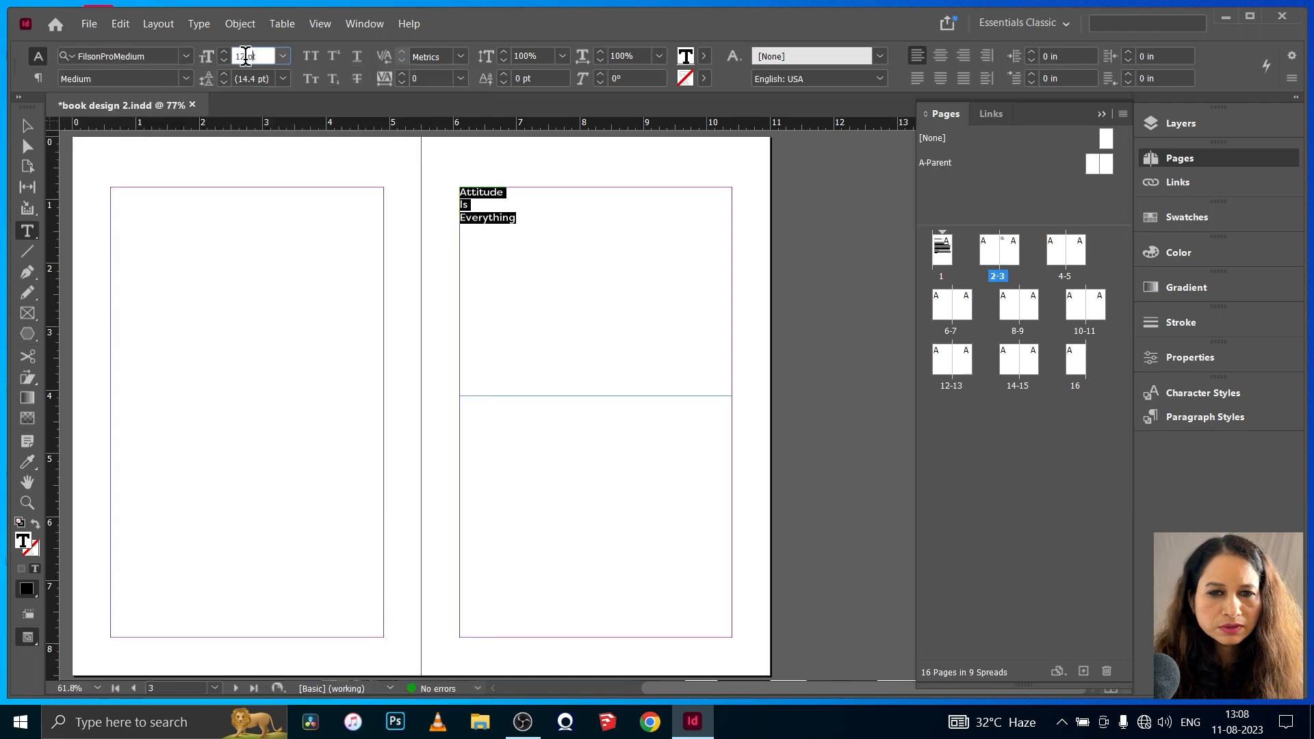
key(Return)
key(ctrl+alt+7)
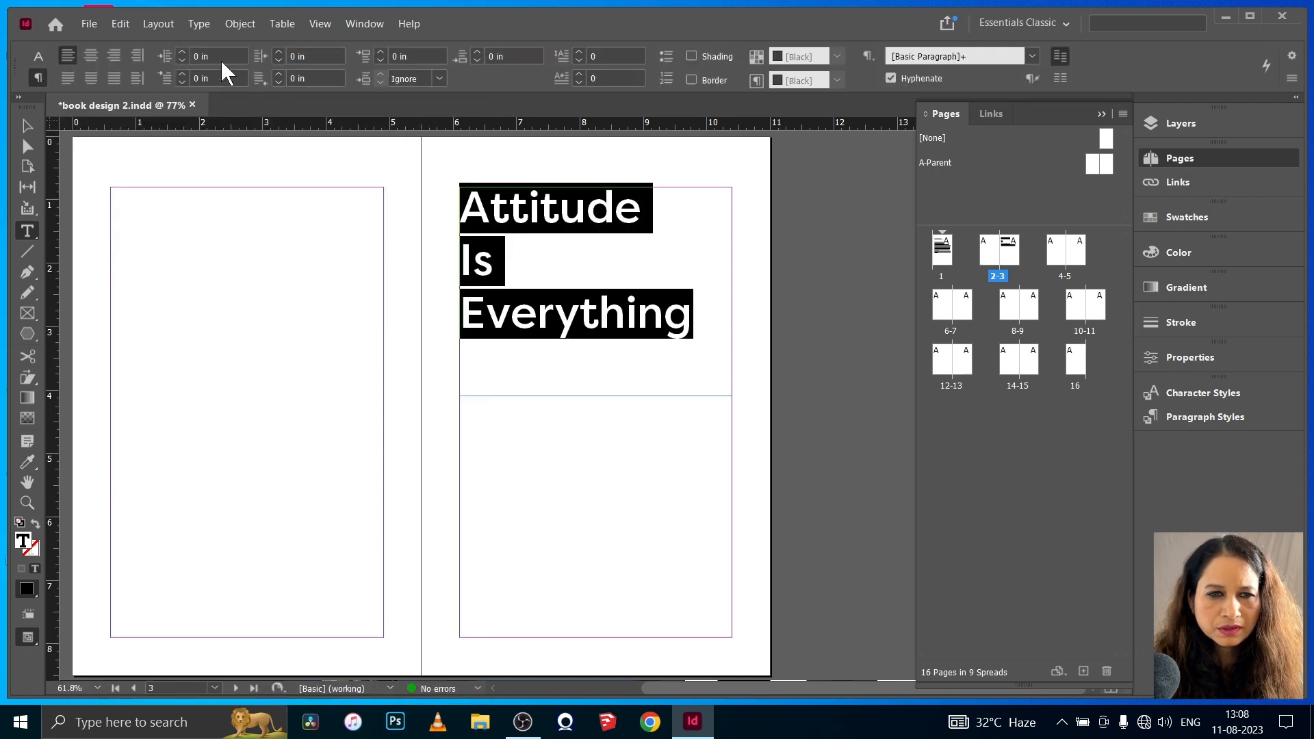
- Center the book title horizontally and set its text frame's vertical justification to Center
click(91, 55)
click(241, 23)
click(318, 276)
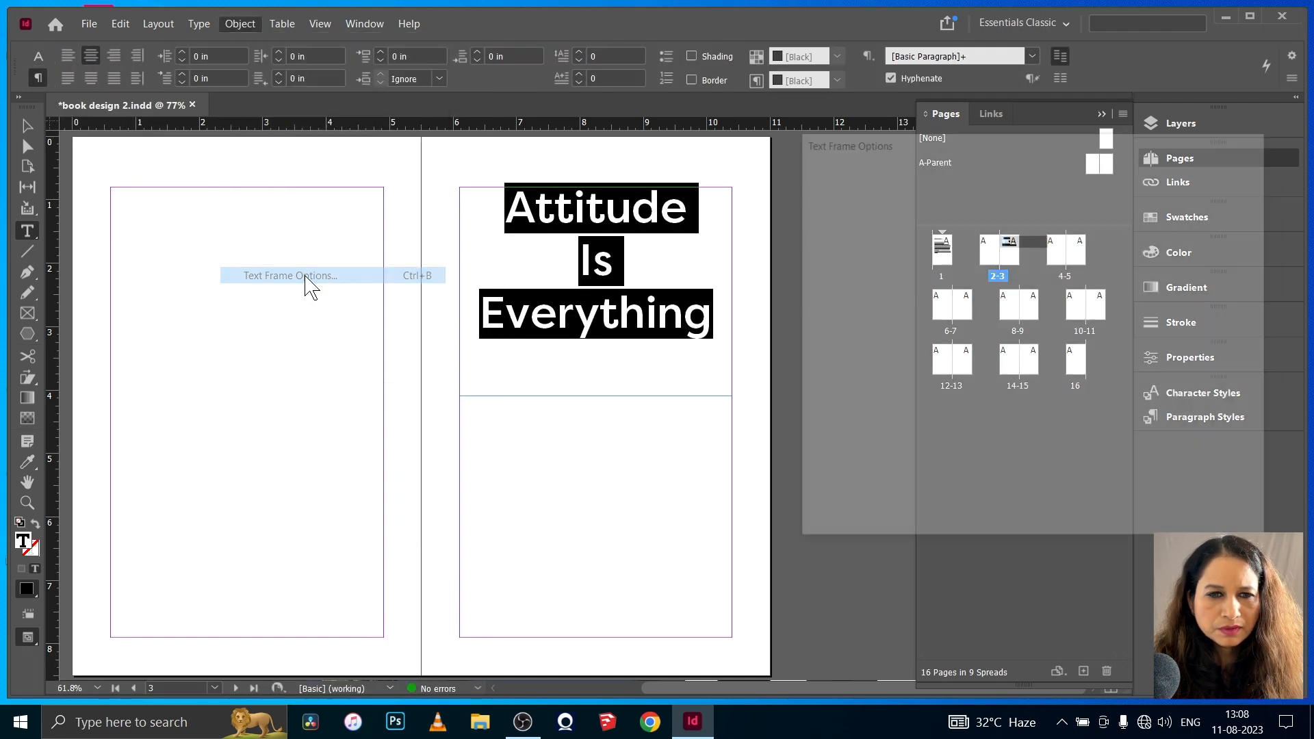
click(1149, 425)
click(1144, 462)
click(1136, 519)
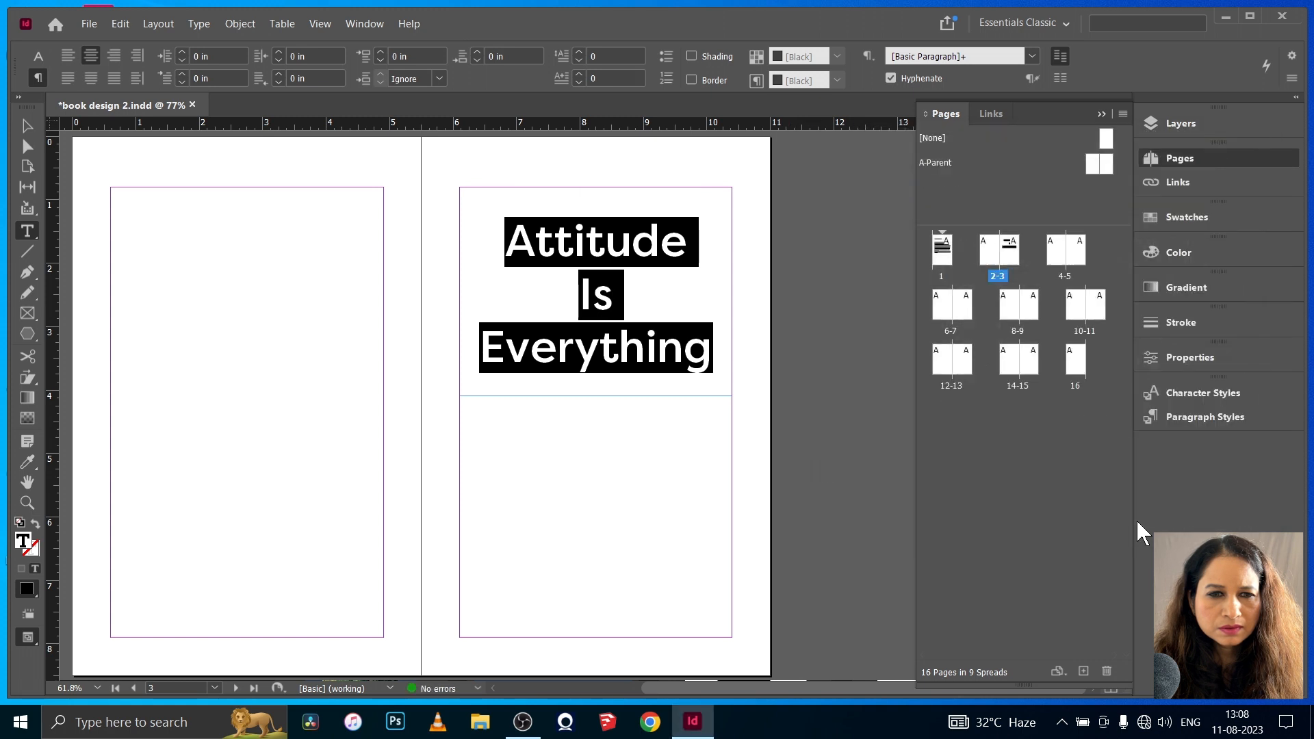
- Add a margin-wide text frame below the title with "Change Your Attitude..." and "Change Your Life!" on two lines
click(28, 126)
key(t)
mouse_move(460, 406)
mouse_down()
mouse_move(634, 458)
mouse_move(731, 469)
mouse_up()
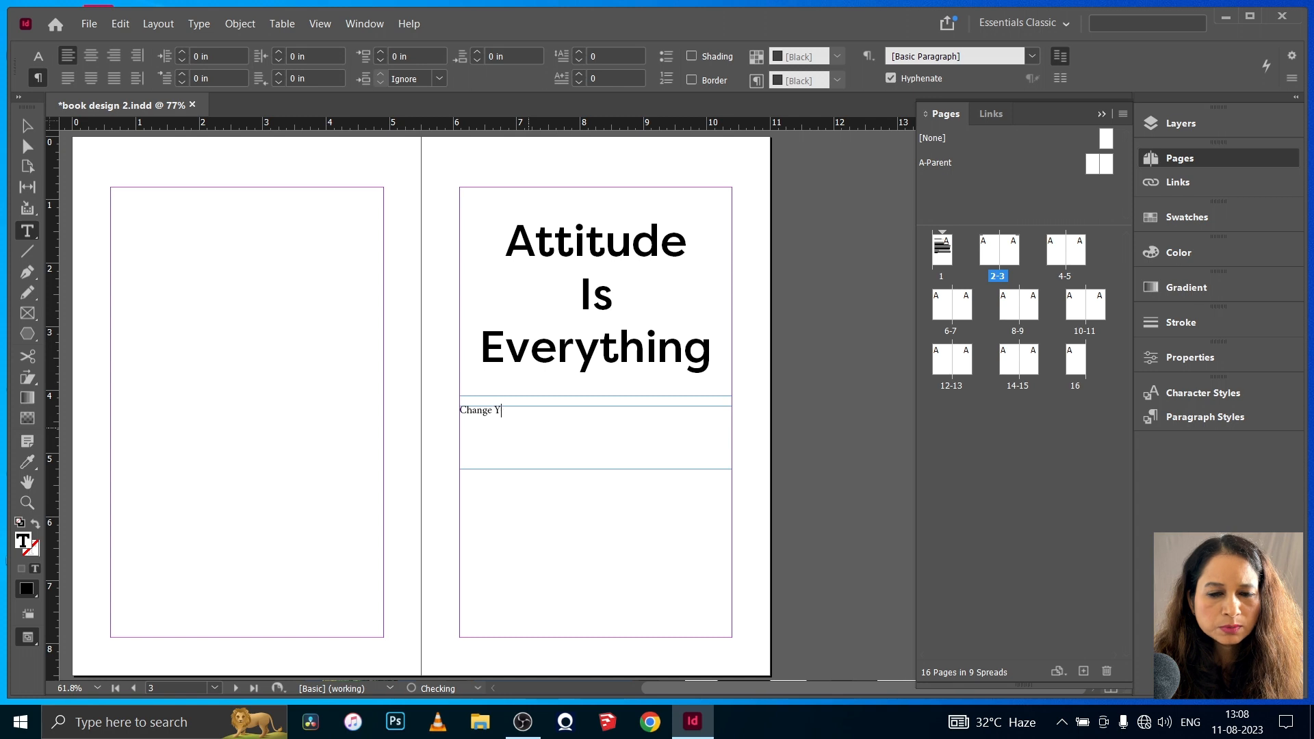
text(Change Your Attitude...)
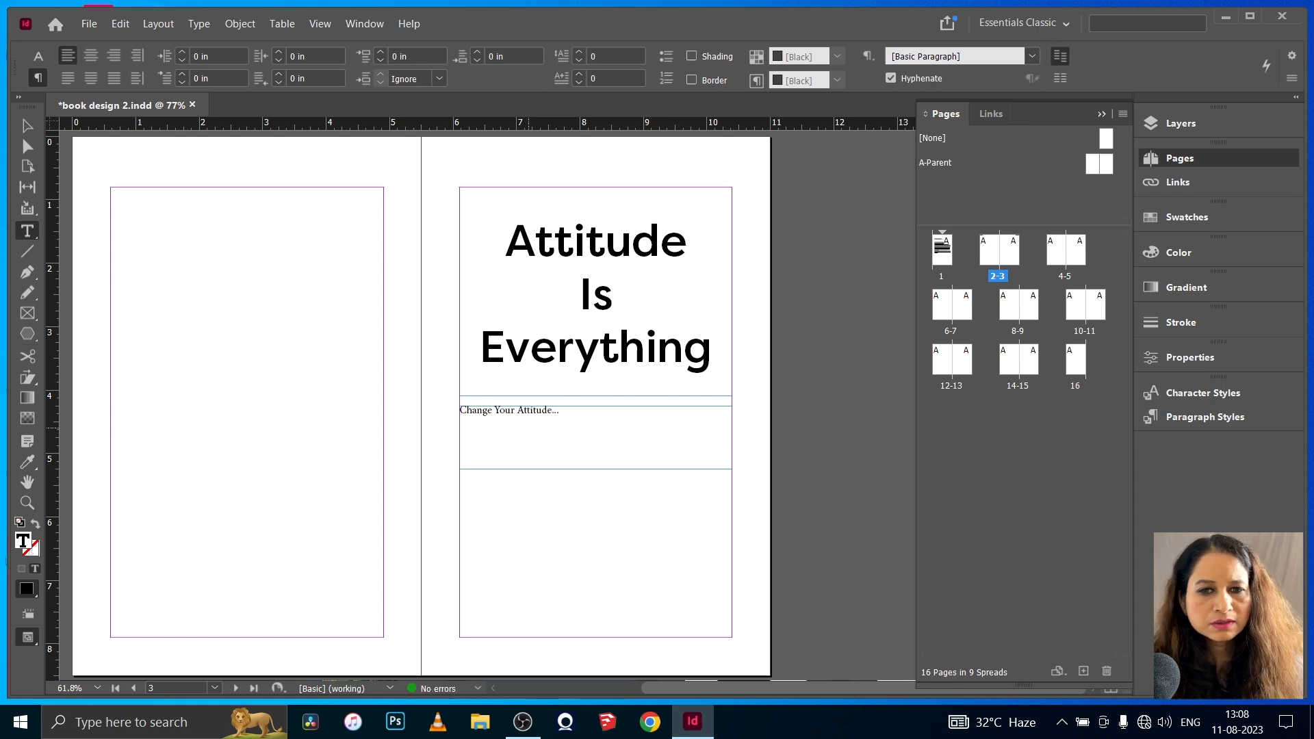
key(Return)
text(Change Your Life!)
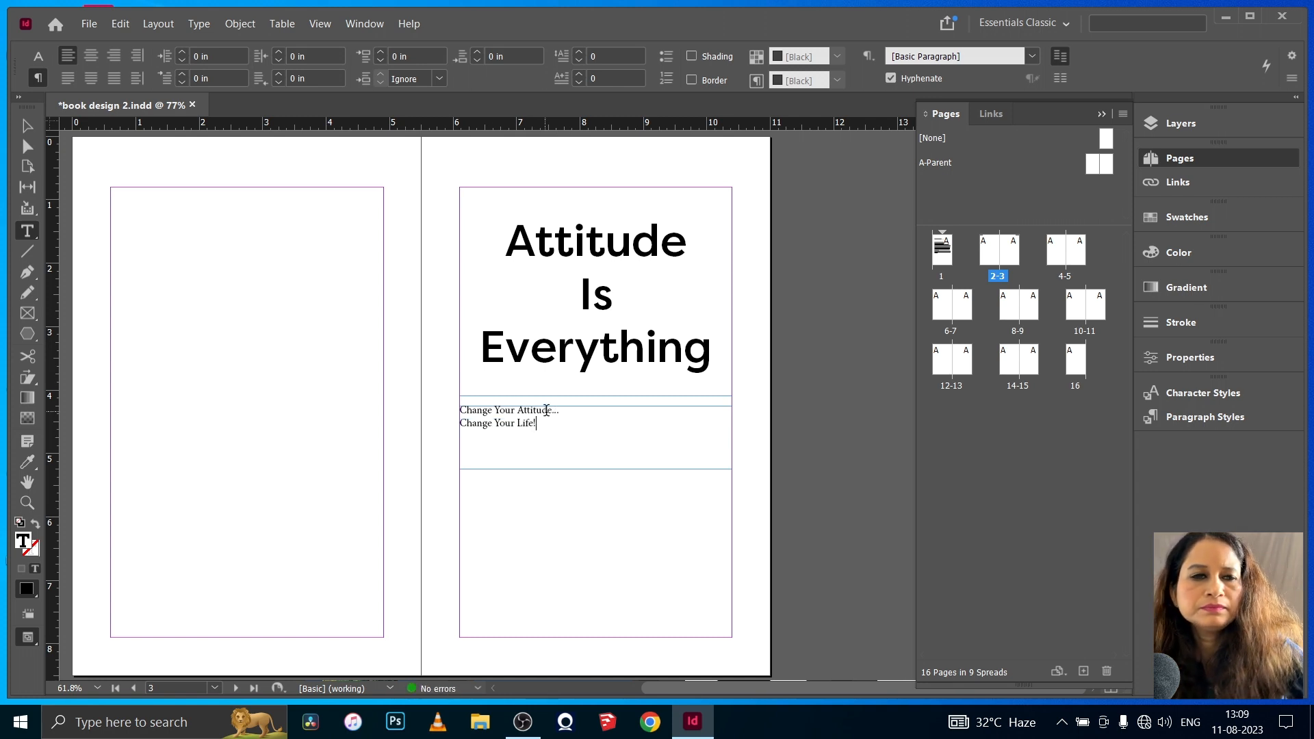
- Set both subtitle lines in FilsonProMedium-Italic at 16 pt
key(ctrl+a)
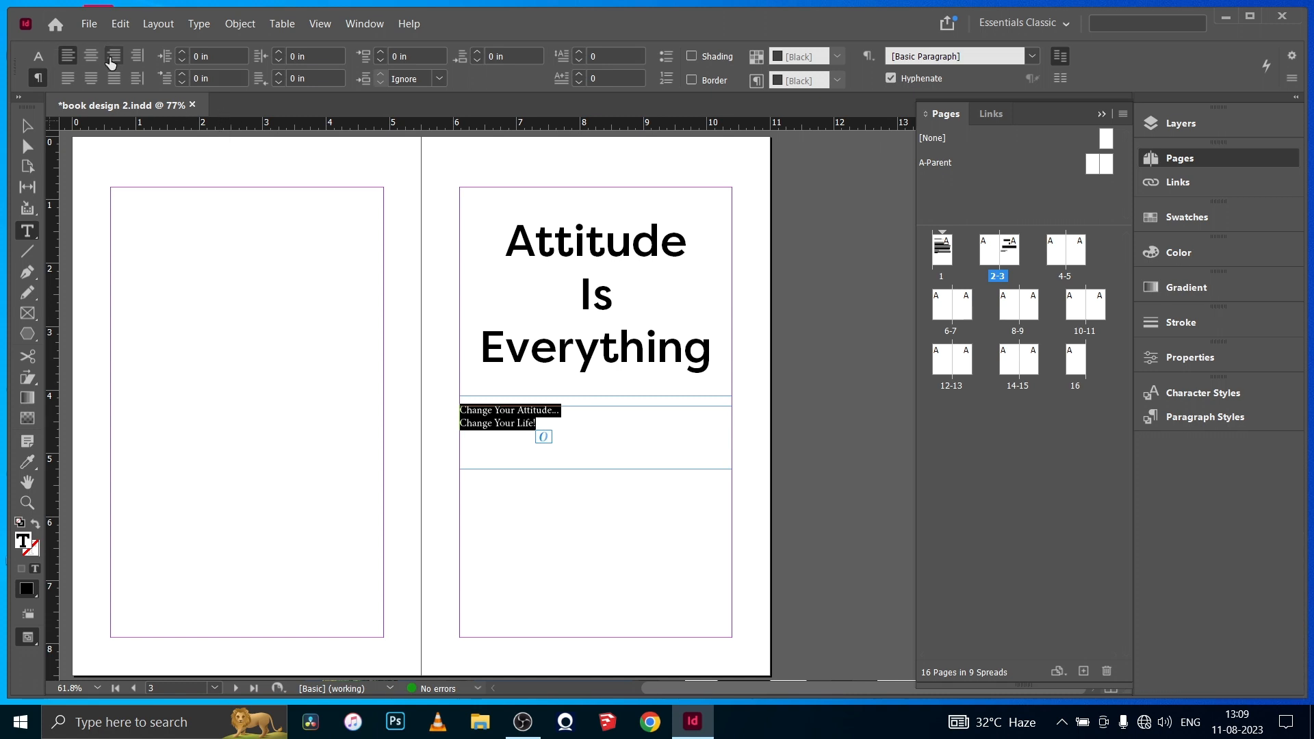
click(38, 56)
click(185, 56)
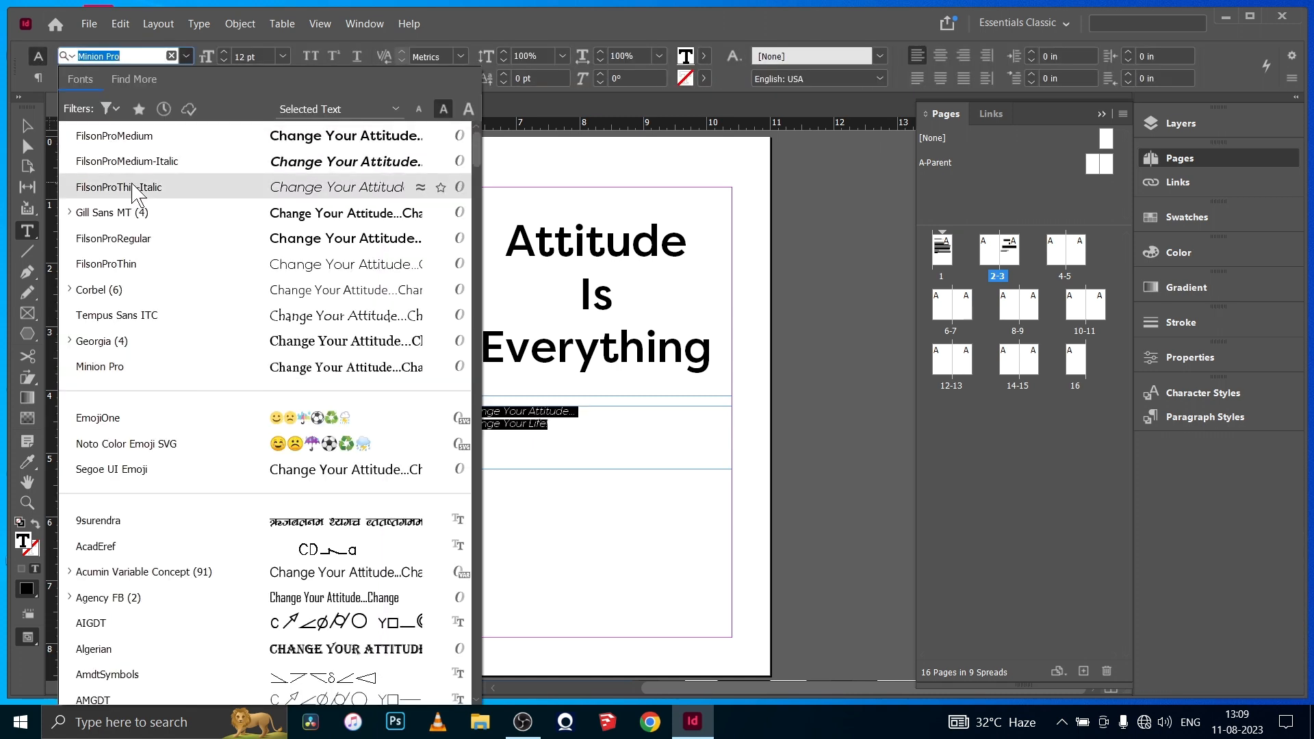
click(136, 163)
click(224, 51)
click(223, 51)
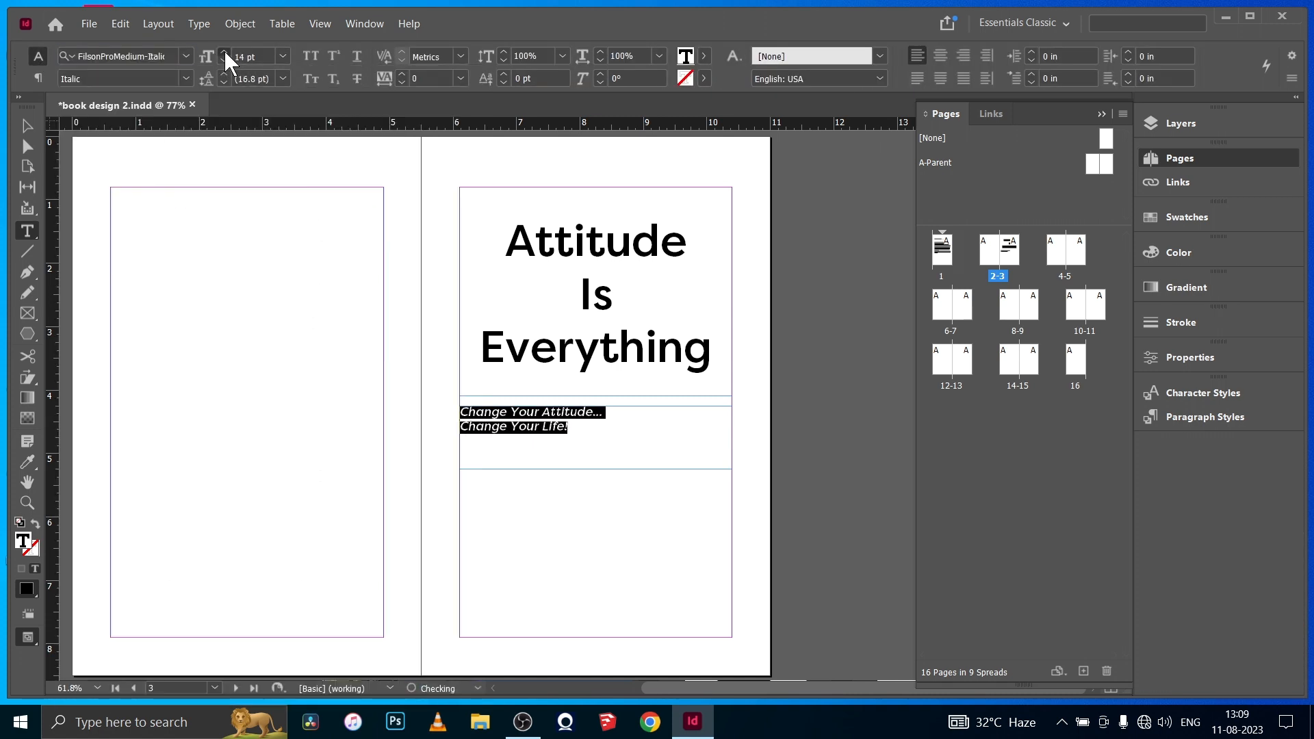
click(224, 51)
click(224, 50)
- Center the subtitle lines horizontally and set their text frame's vertical justification to Center
key(ctrl+b)
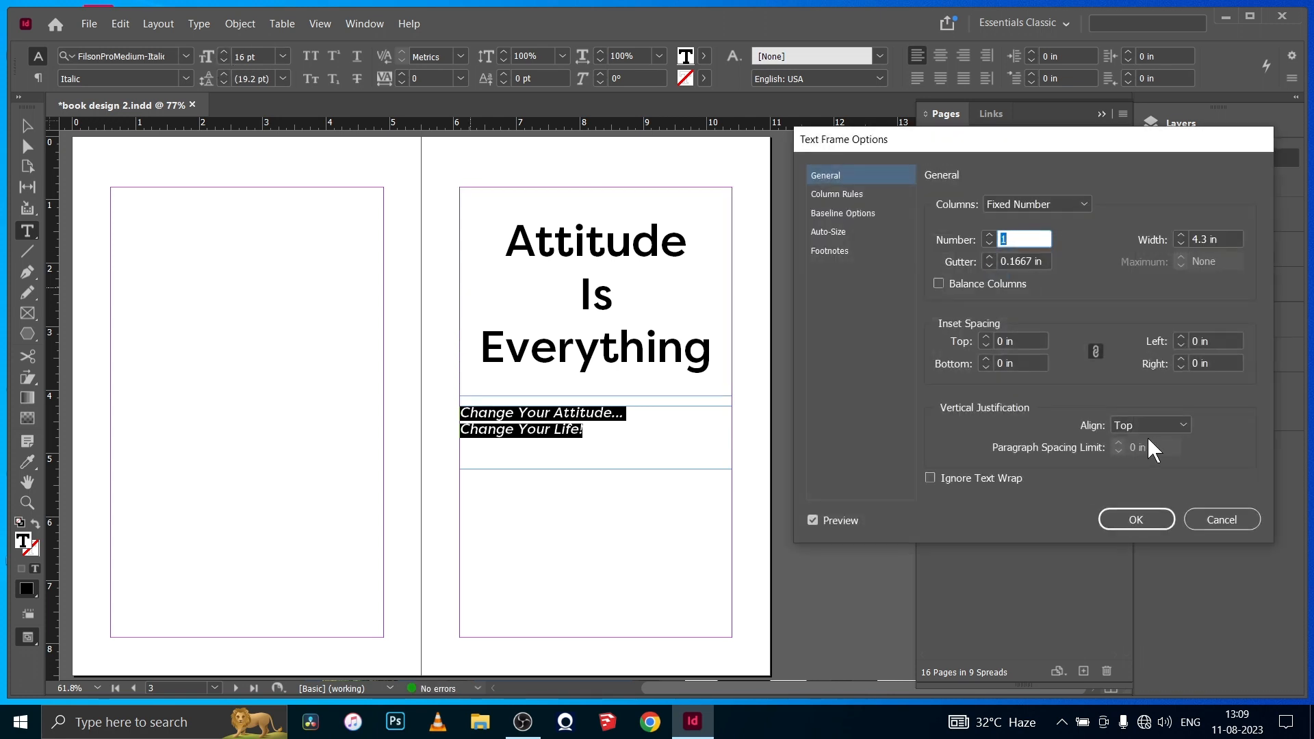
click(1150, 426)
click(1149, 462)
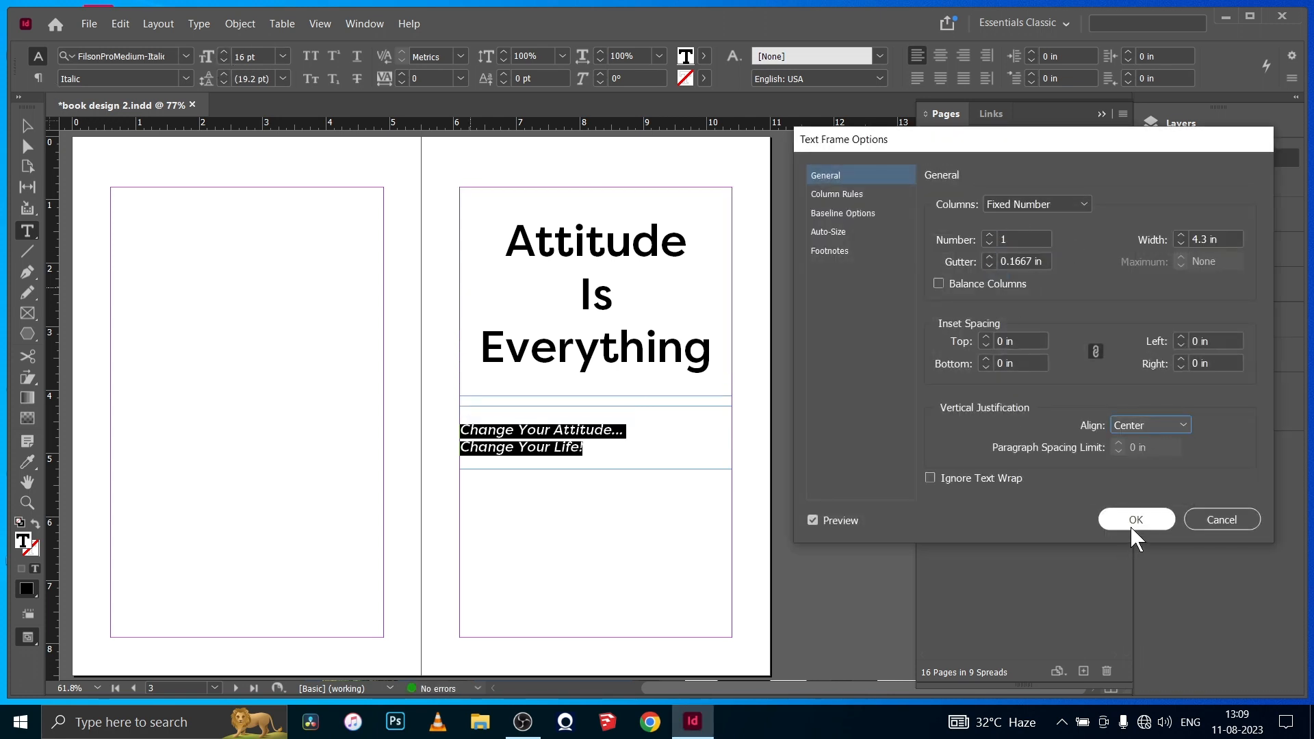
click(1135, 519)
click(38, 78)
click(90, 55)
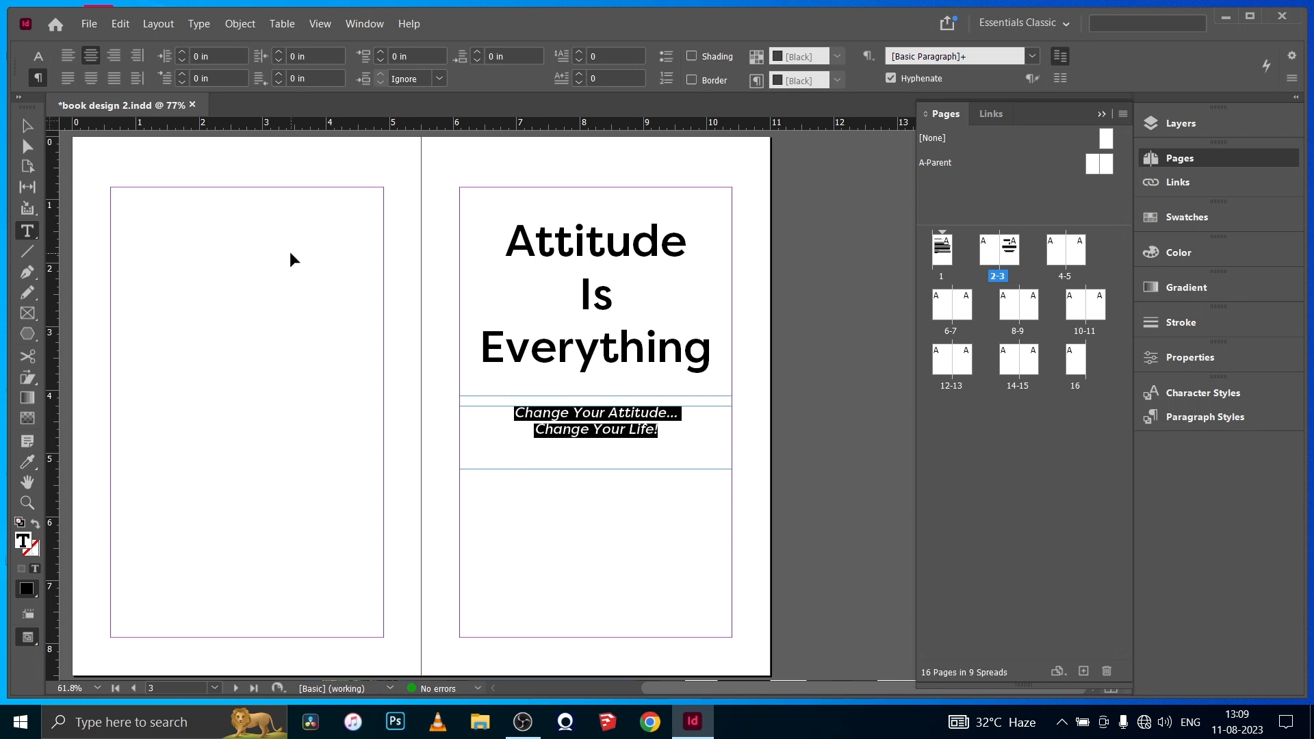
key(ctrl+b)
click(1150, 426)
click(1146, 462)
click(1137, 520)
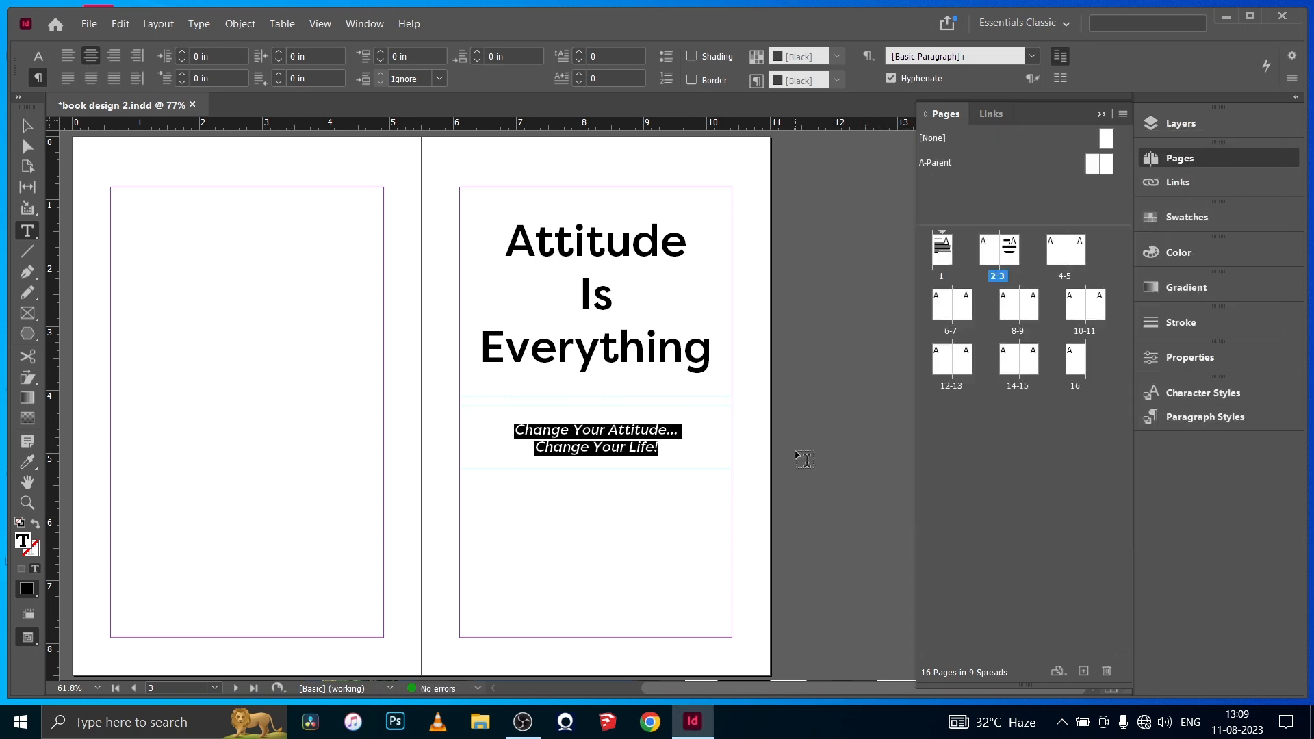
- Move the subtitle frame up against the title frame and enter the author's name in a new margin-wide text frame below
click(27, 127)
drag(593, 460, 595, 449)
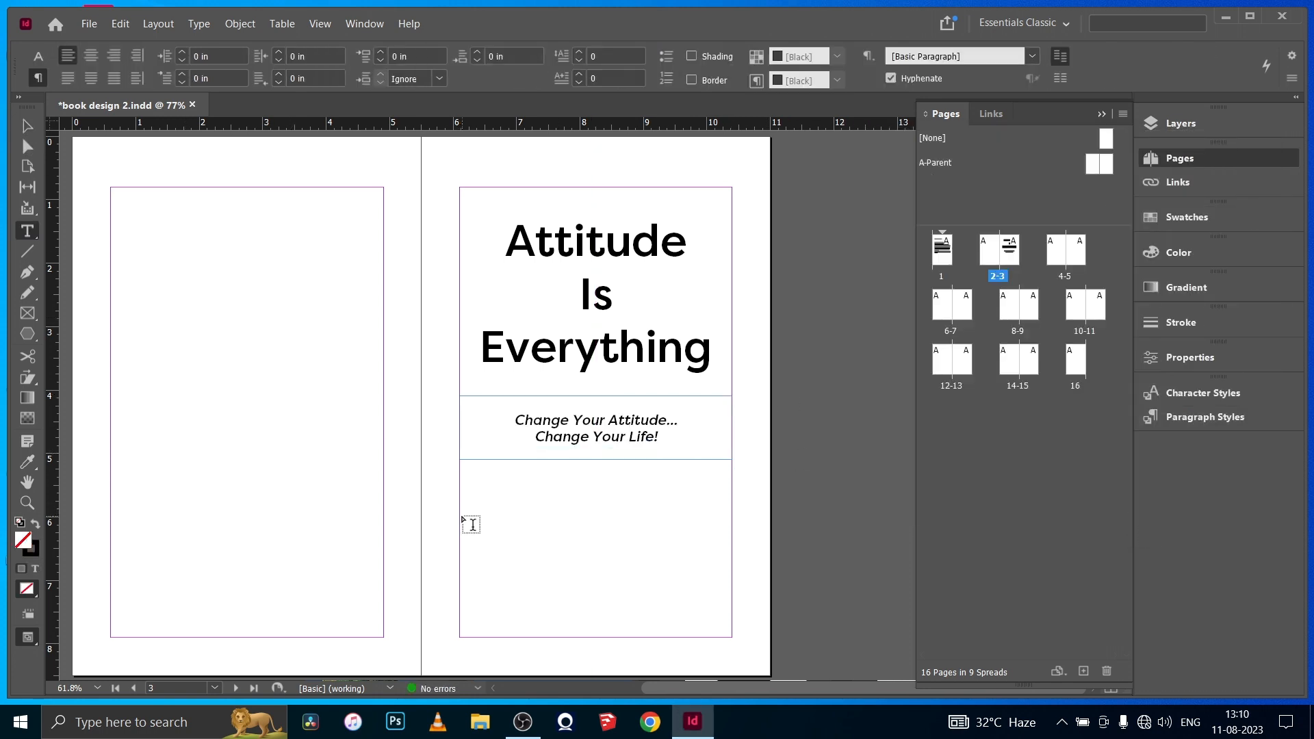
drag(460, 509, 730, 594)
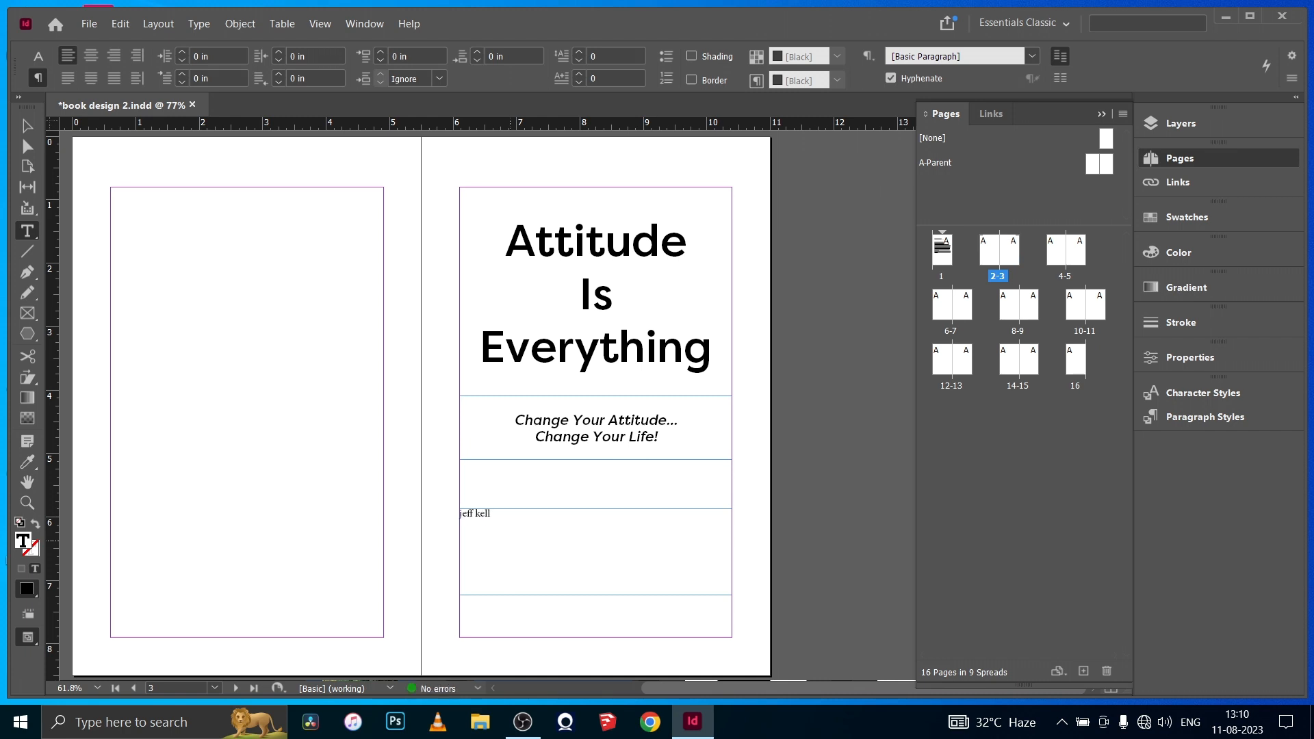
- Set the author's name in all caps, FilsonProMedium at 26 pt, and widen its tracking
click(38, 57)
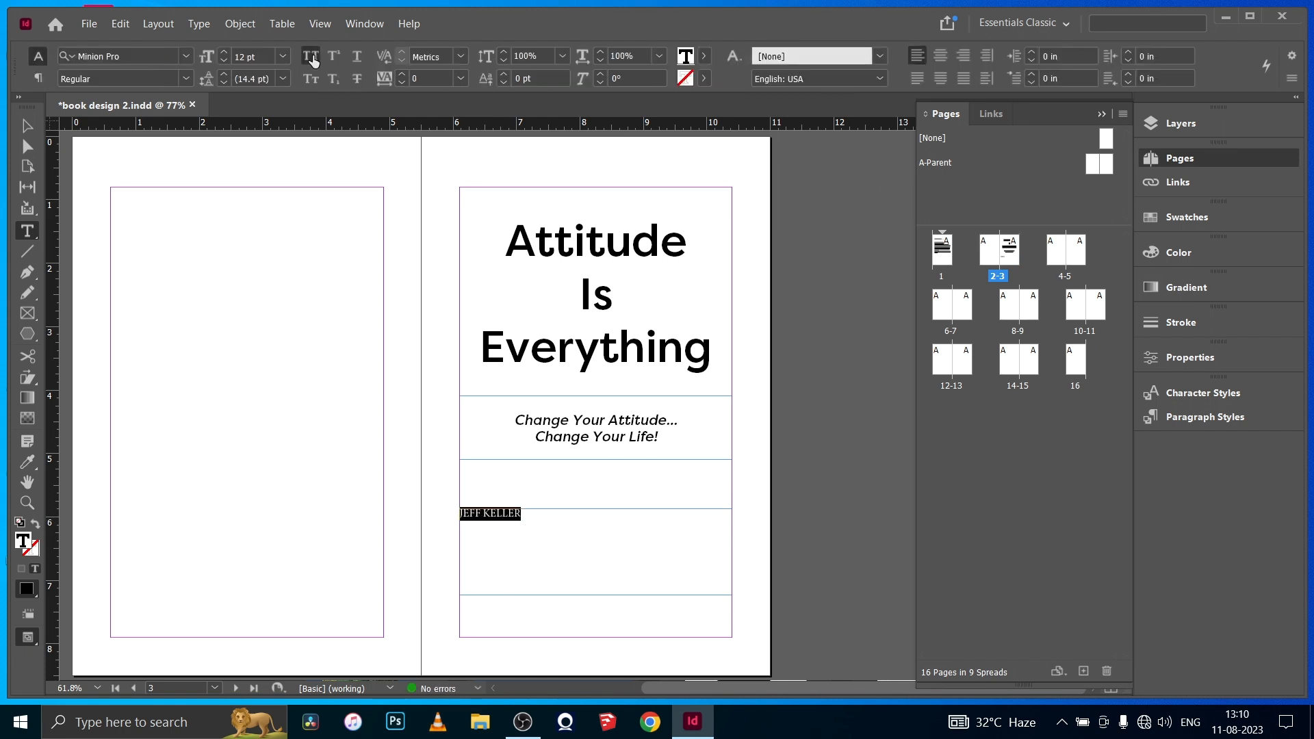
click(106, 57)
click(132, 162)
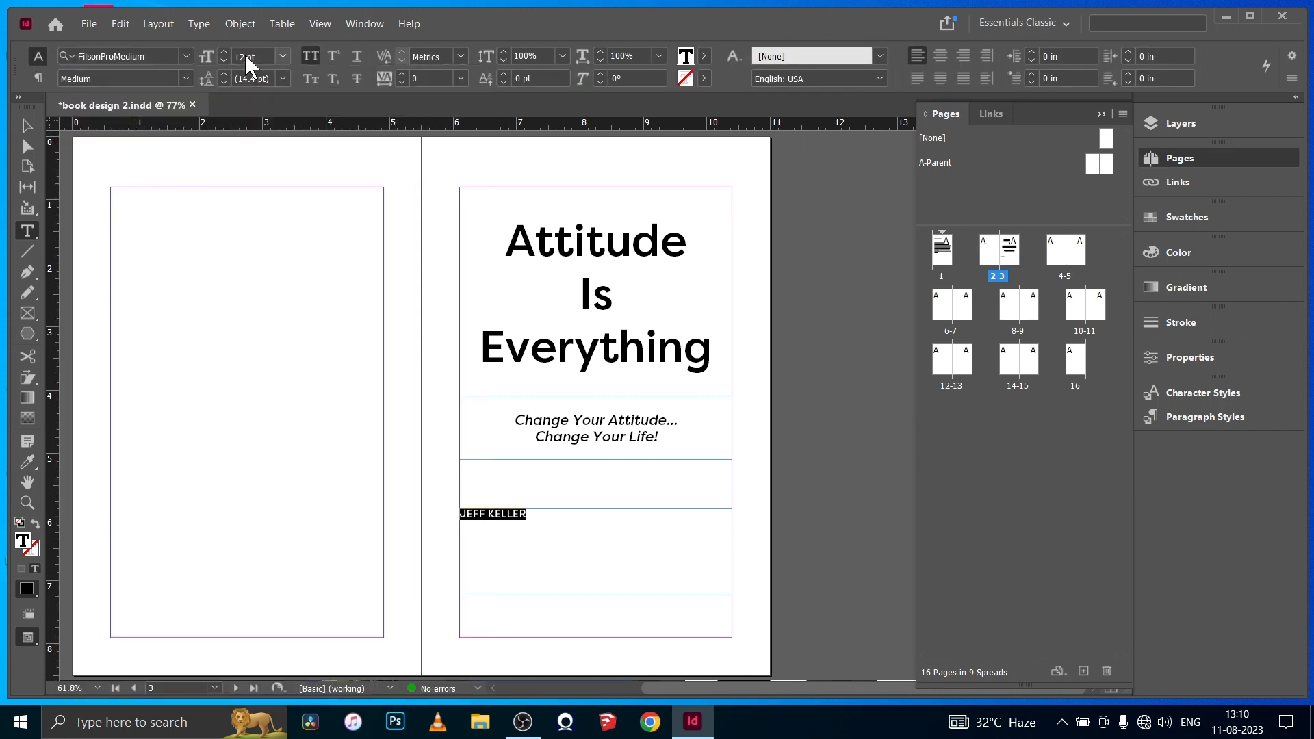
drag(223, 49, 223, 49)
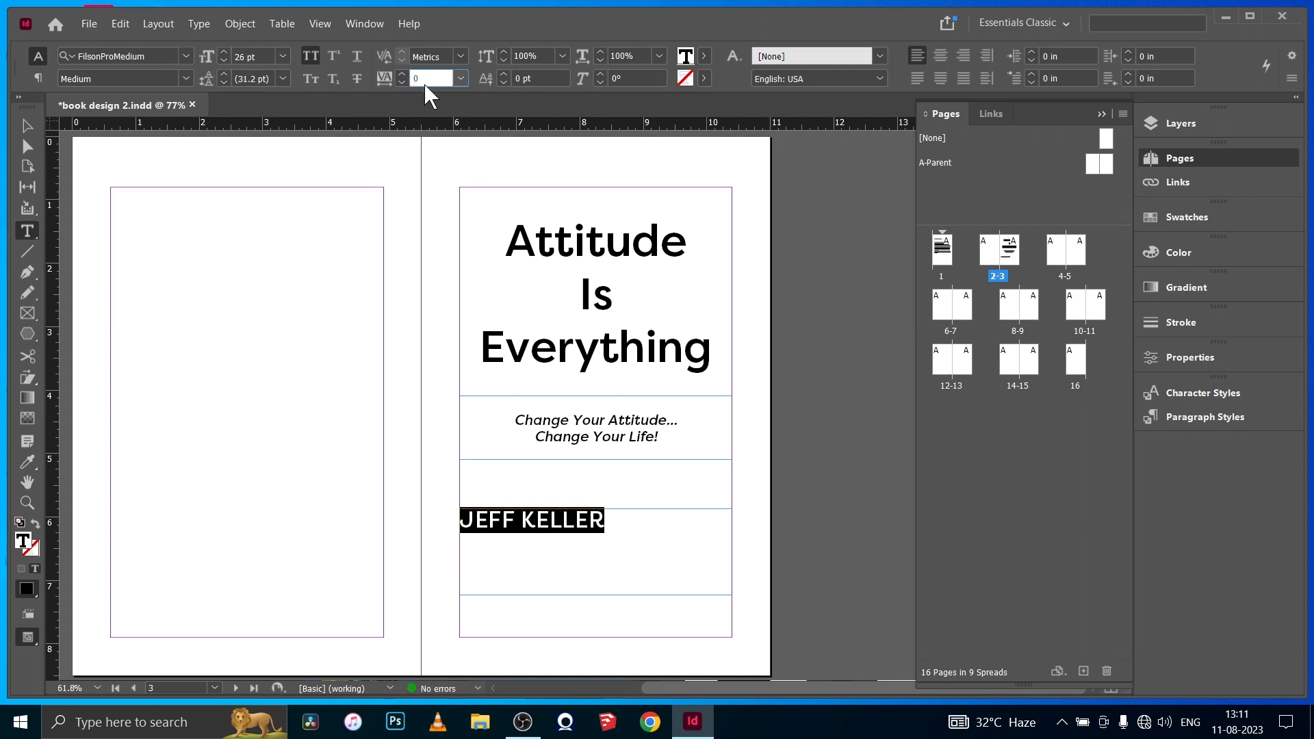
key(Return)
- Center the author's name horizontally in its text frame
click(39, 78)
click(92, 58)
click(28, 126)
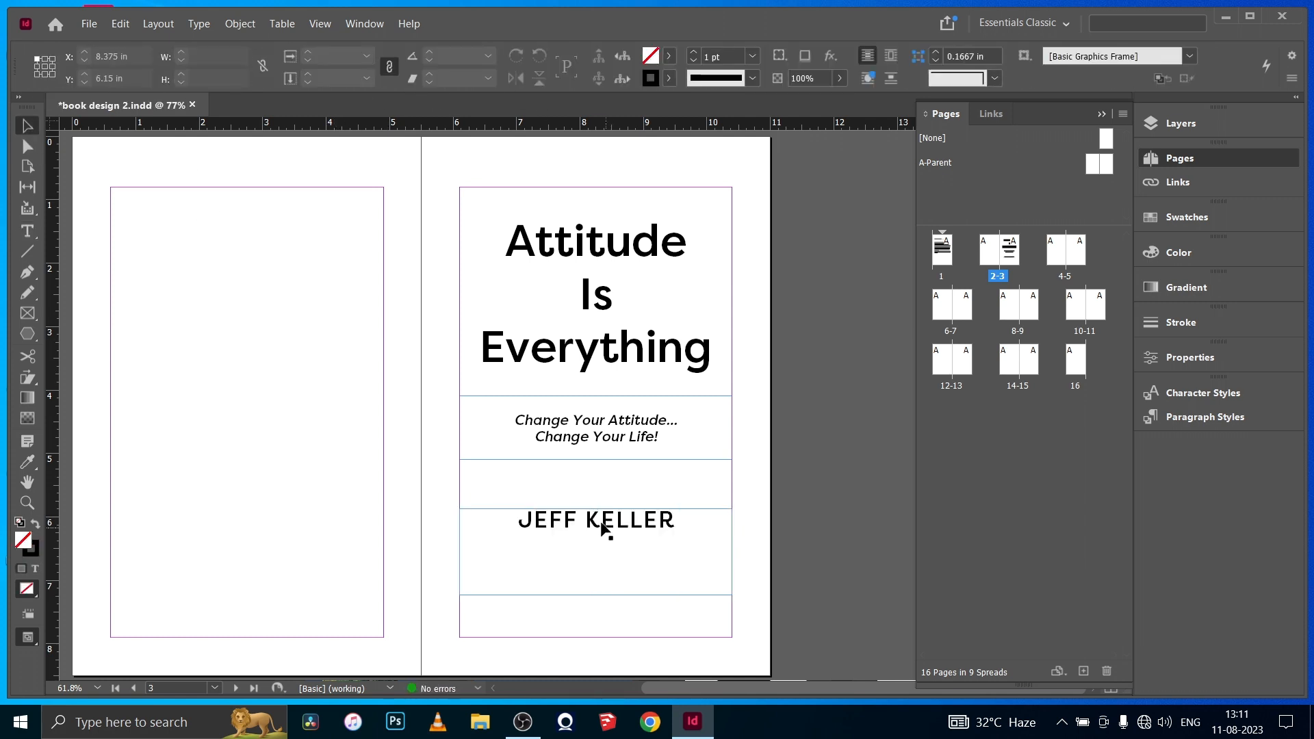
- Fit the author's name frame to its text and move it down toward the bottom of the title page
click(600, 522)
key(ctrl+alt+c)
mouse_move(592, 527)
mouse_down()
mouse_move(589, 580)
mouse_move(592, 567)
mouse_move(613, 623)
mouse_move(596, 601)
mouse_up()
- Add a text frame along the title page's bottom margin reading "HarperCollins Publishers India" and set it in FilsonProMedium
click(27, 230)
drag(460, 610, 726, 637)
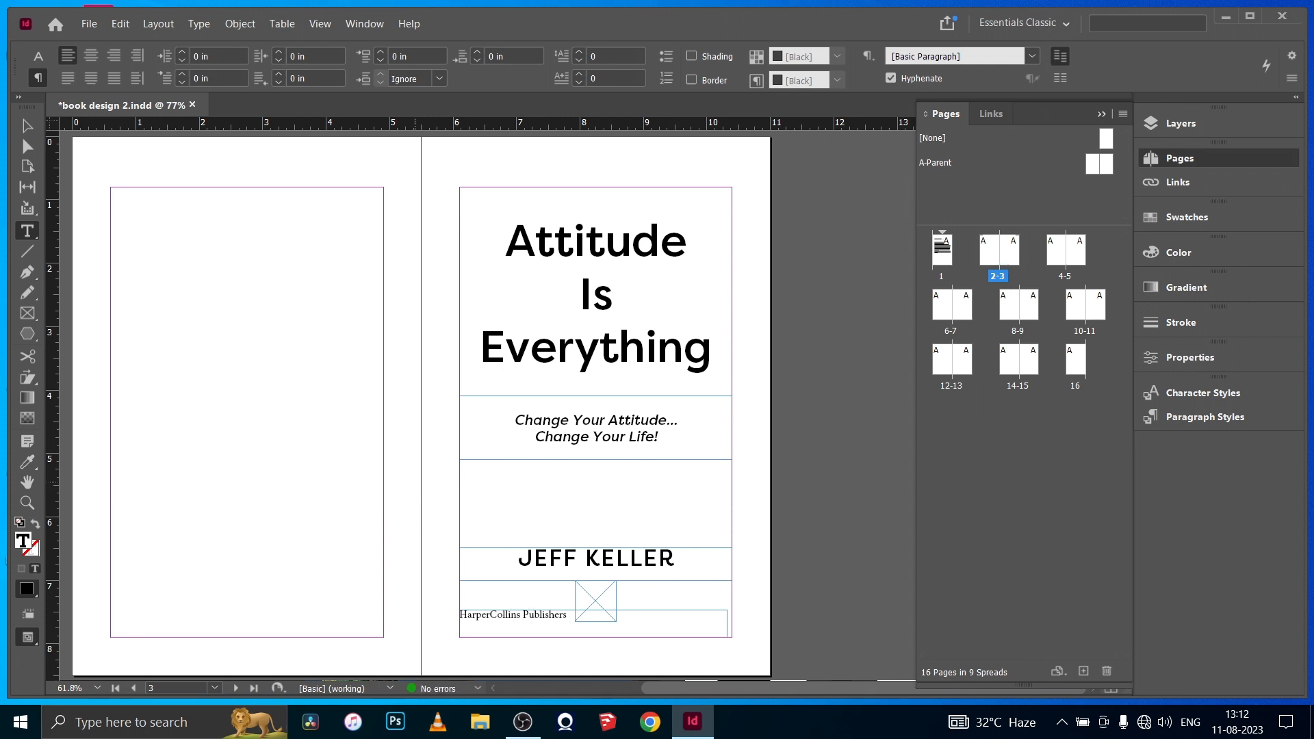
key(ctrl+a)
click(37, 57)
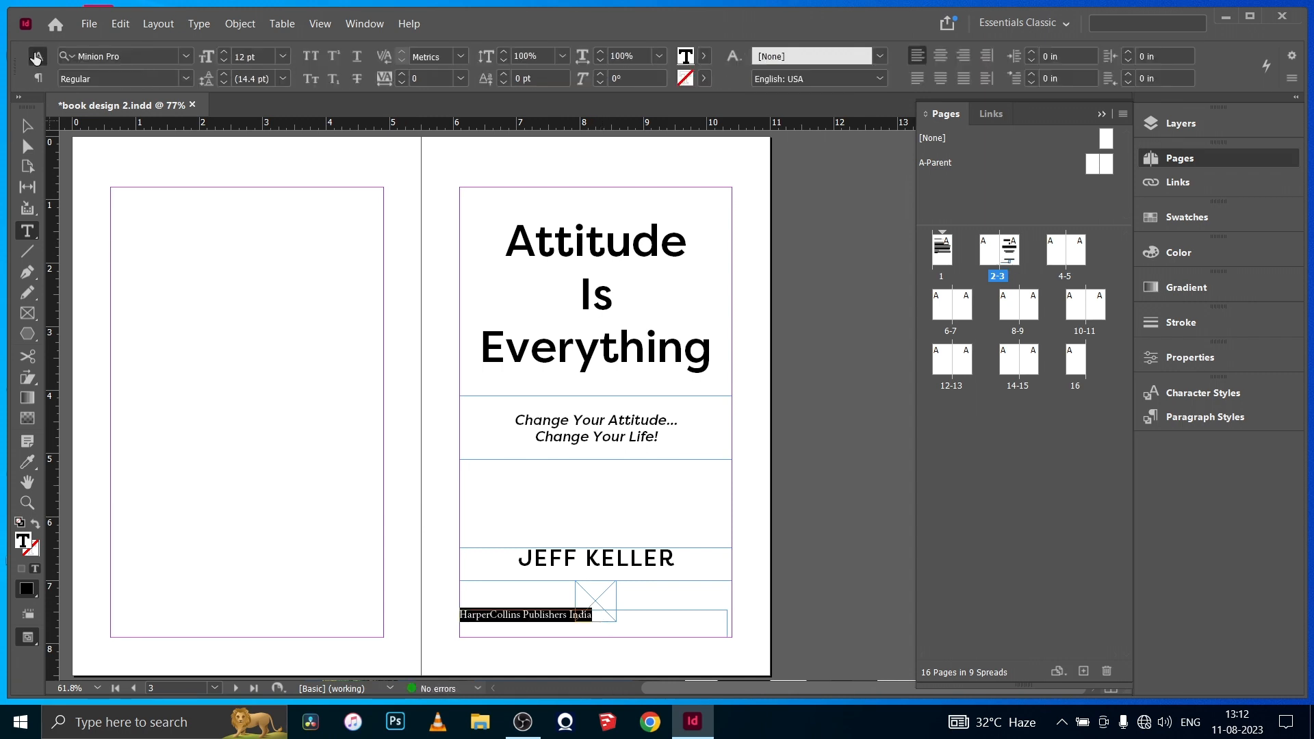
click(186, 56)
click(132, 136)
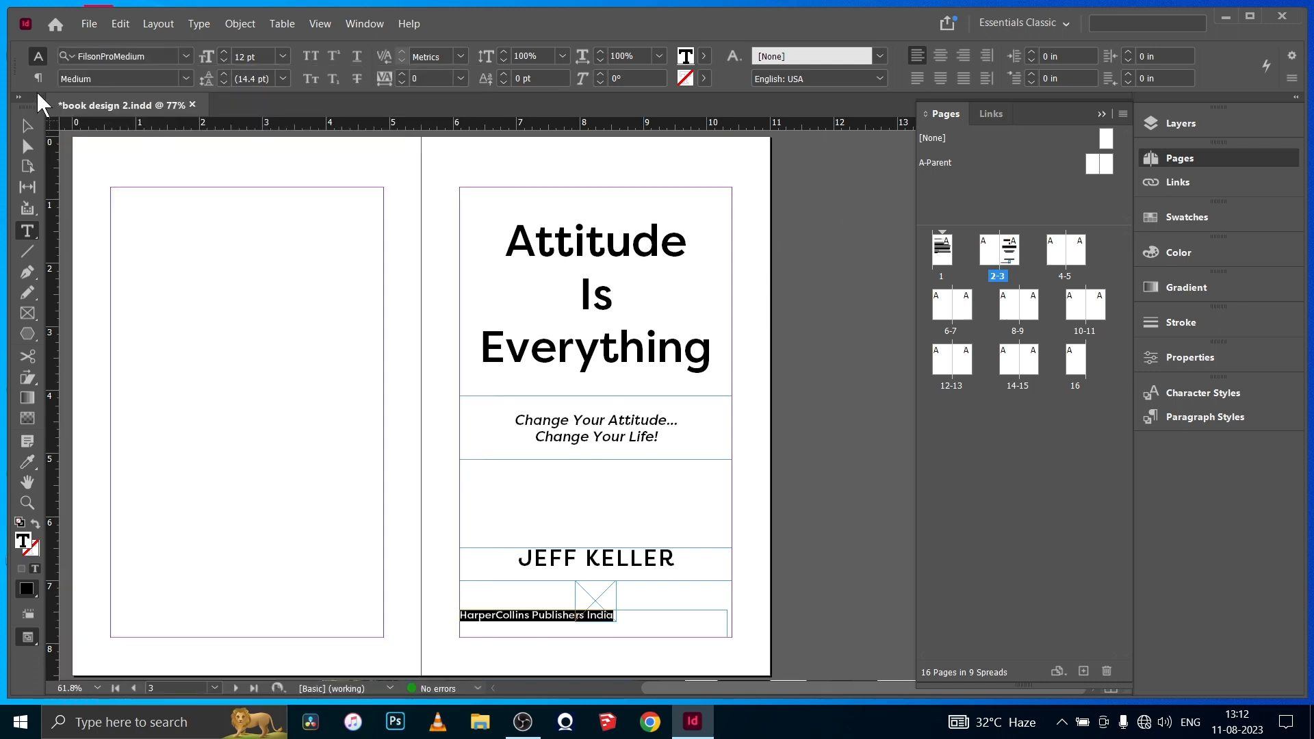
- Center the publisher line horizontally and set its text frame's vertical justification to Center
key(ctrl+b)
click(1128, 427)
click(1129, 457)
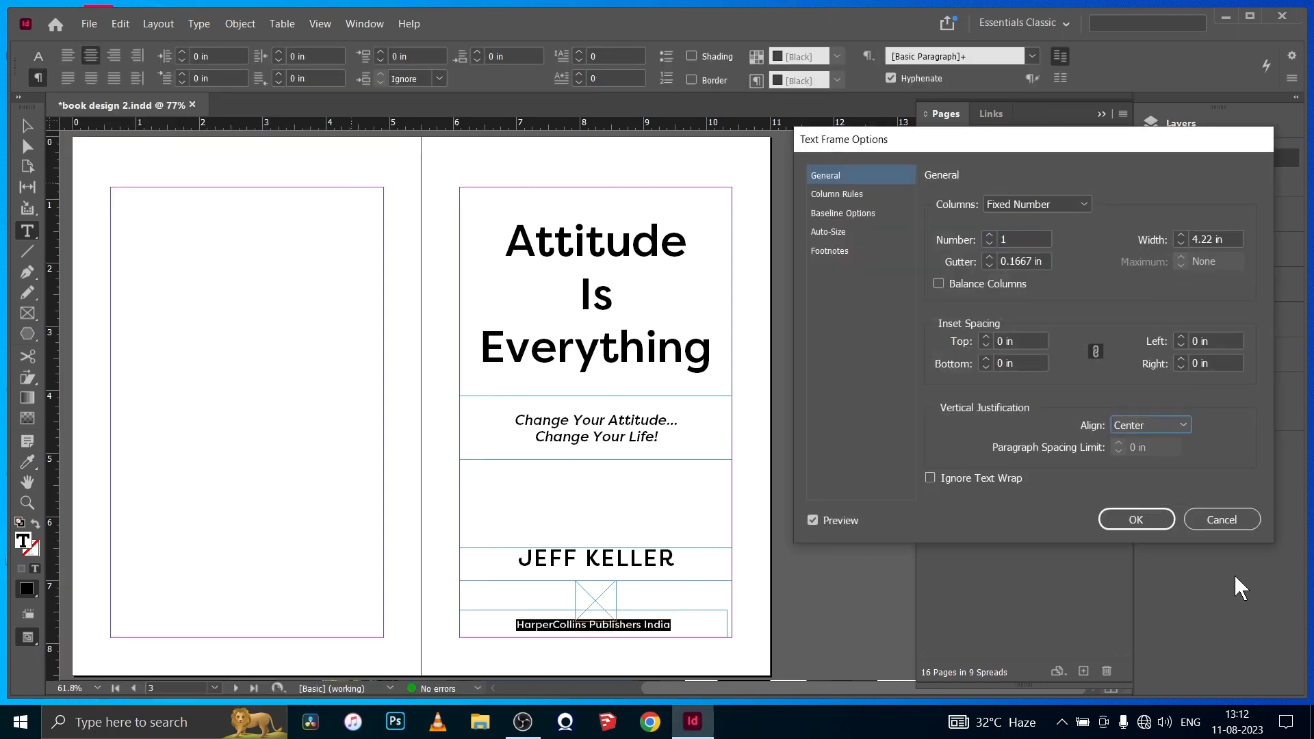
key(Return)
- Italicize the word "Publishers" and lower the publisher frame's upper edge to meet the image placeholder, then preview the page
click(640, 624)
click(39, 57)
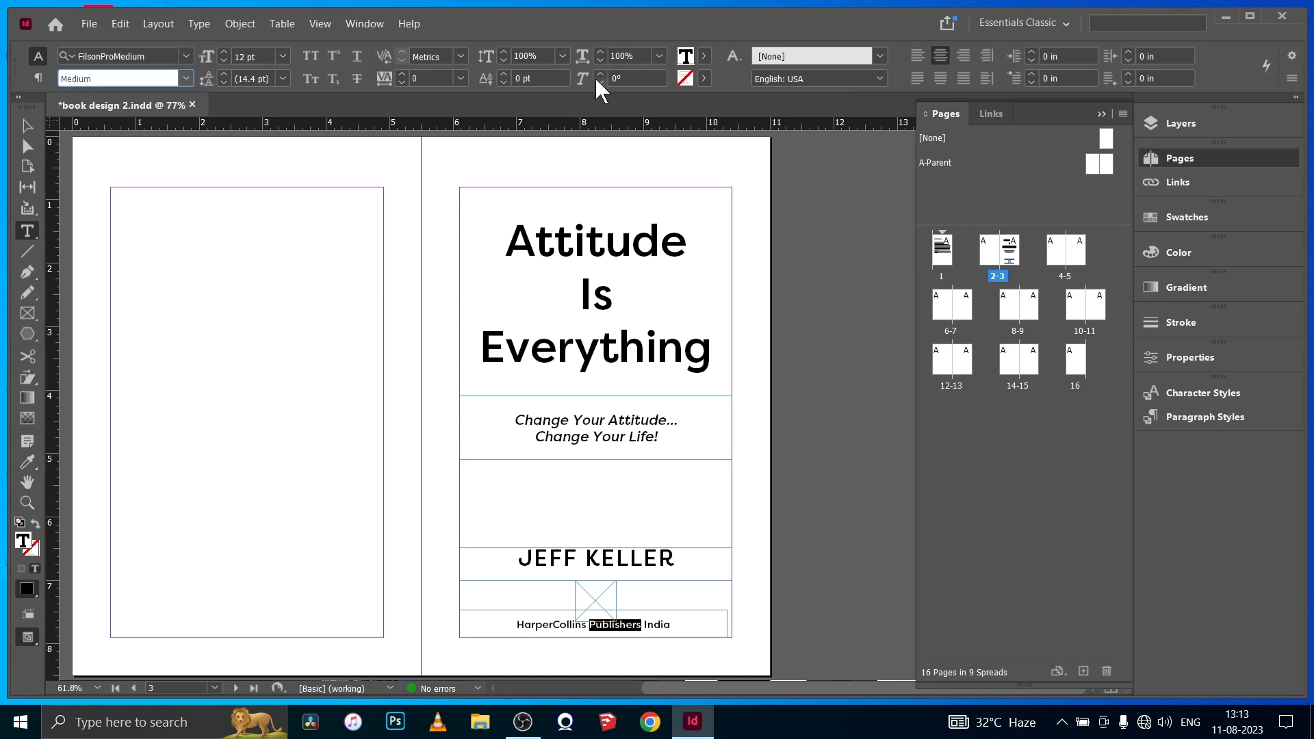
key(Escape)
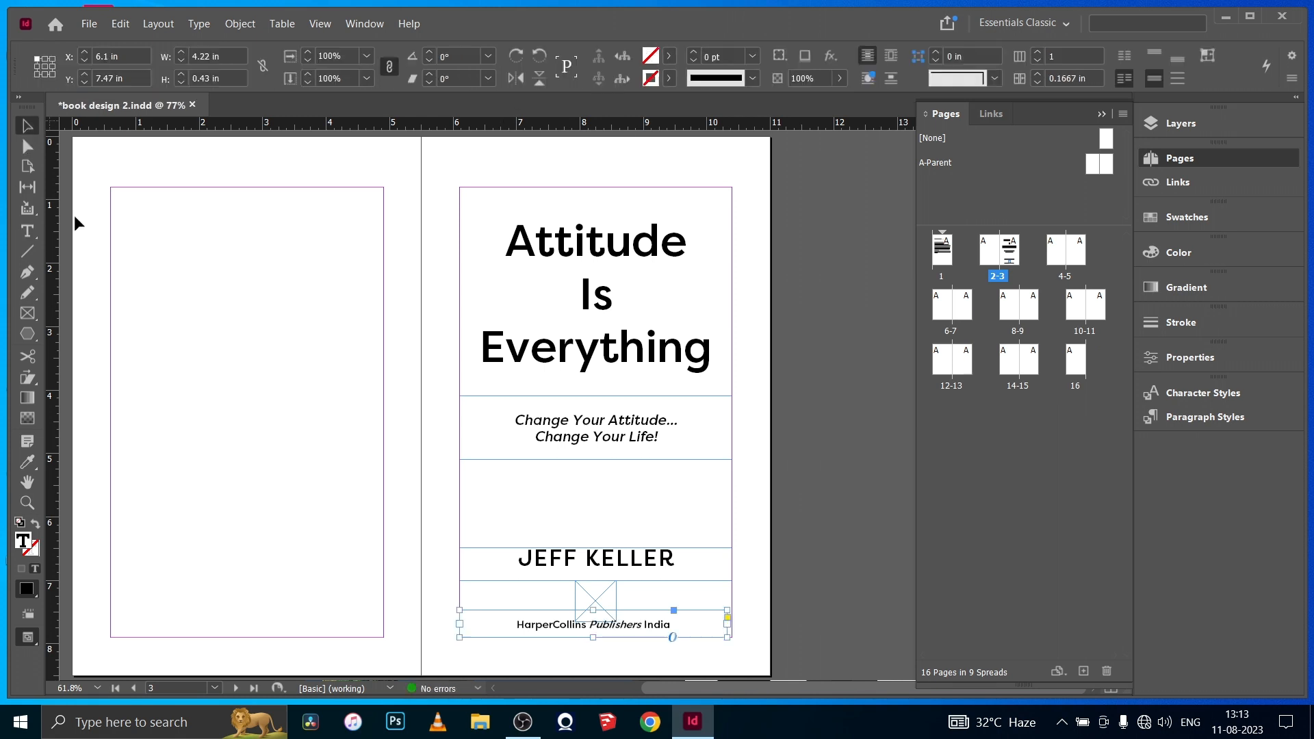
drag(592, 610, 592, 621)
click(309, 604)
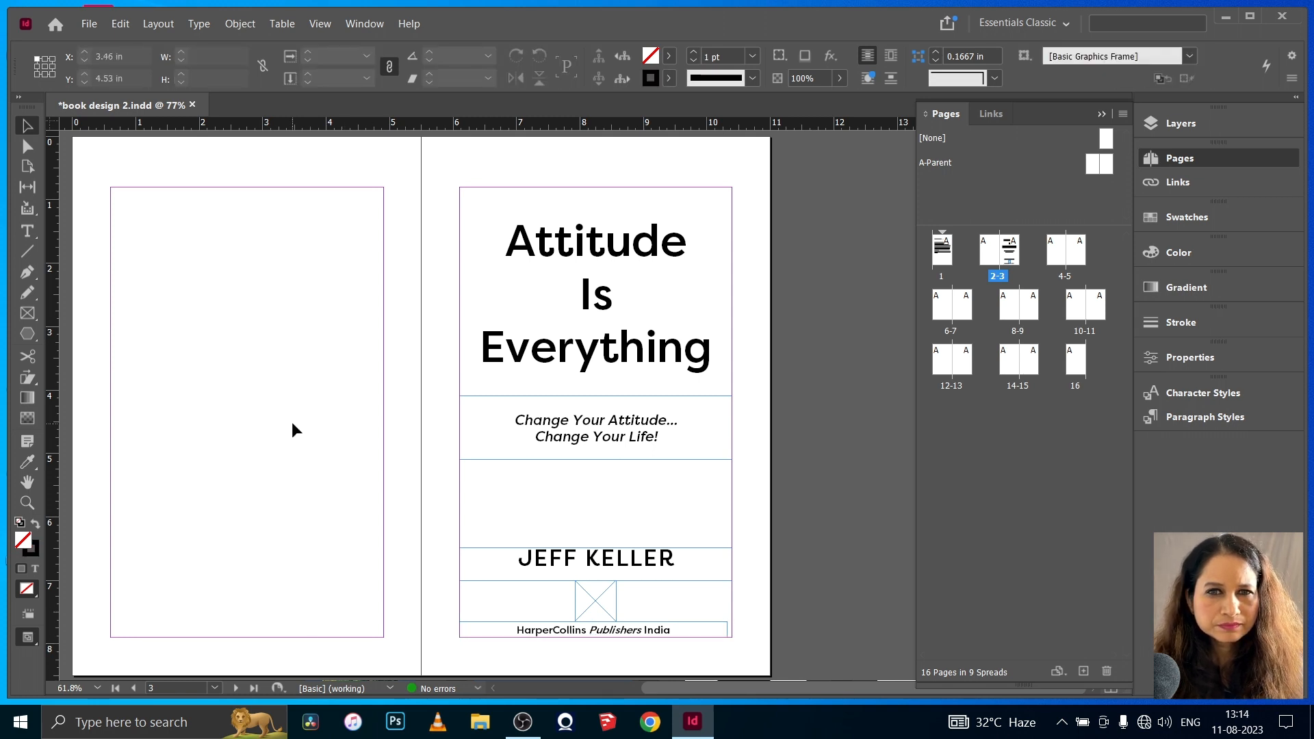
key(w)
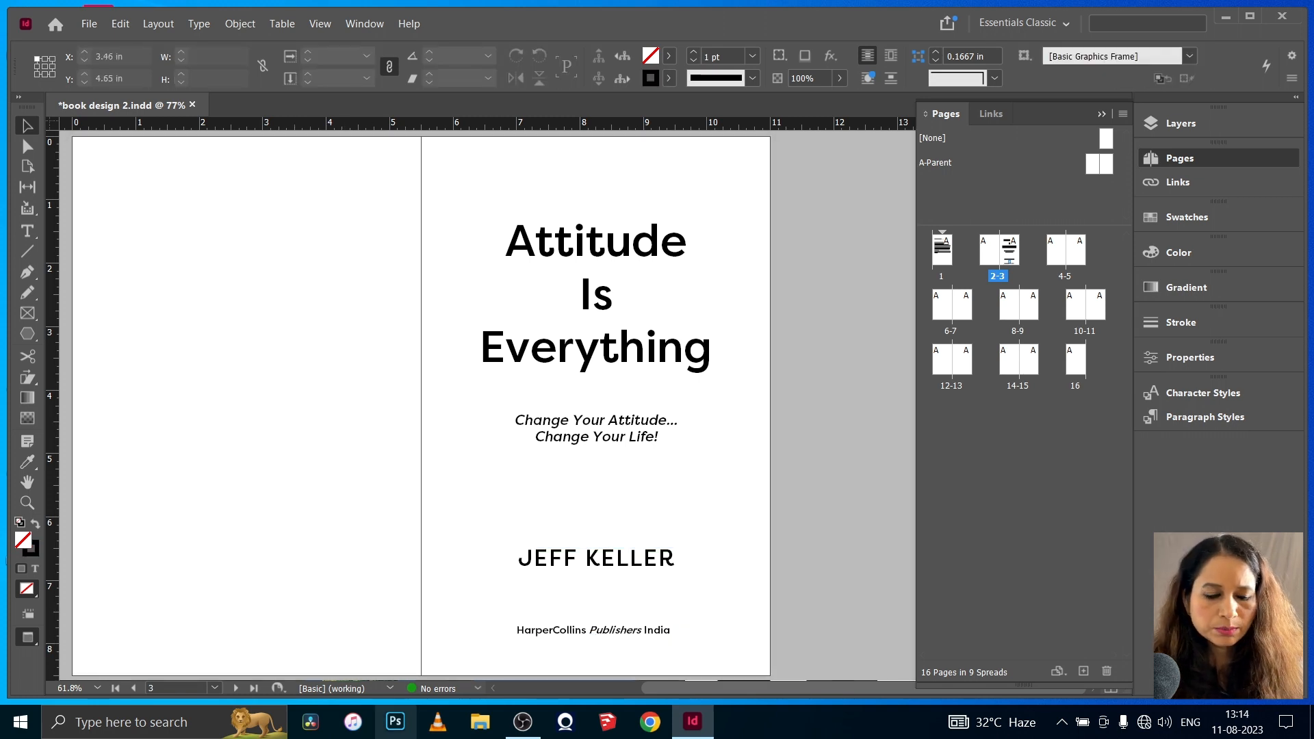
- Draw a small text frame near the upper margin of page 4, fill it with placeholder text and set it in FilsonProThin
click(27, 231)
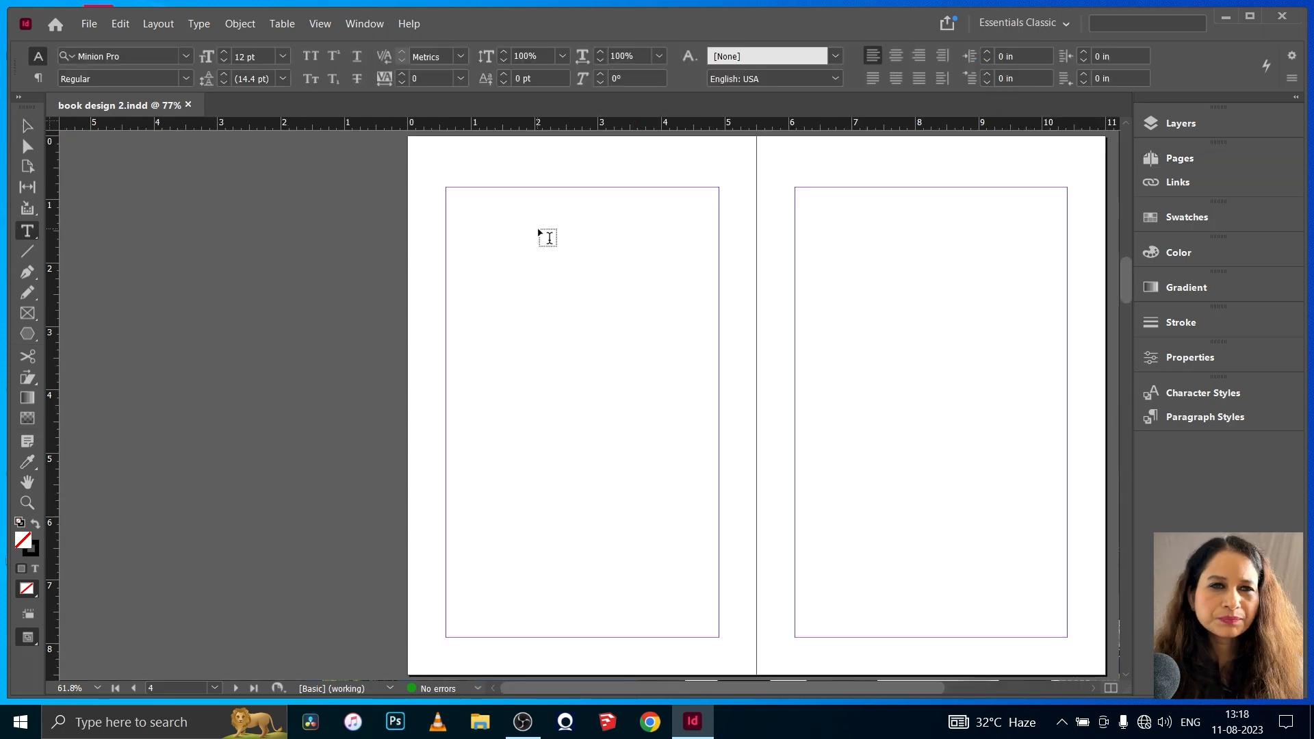
drag(531, 213, 647, 261)
click(199, 24)
click(263, 513)
click(186, 57)
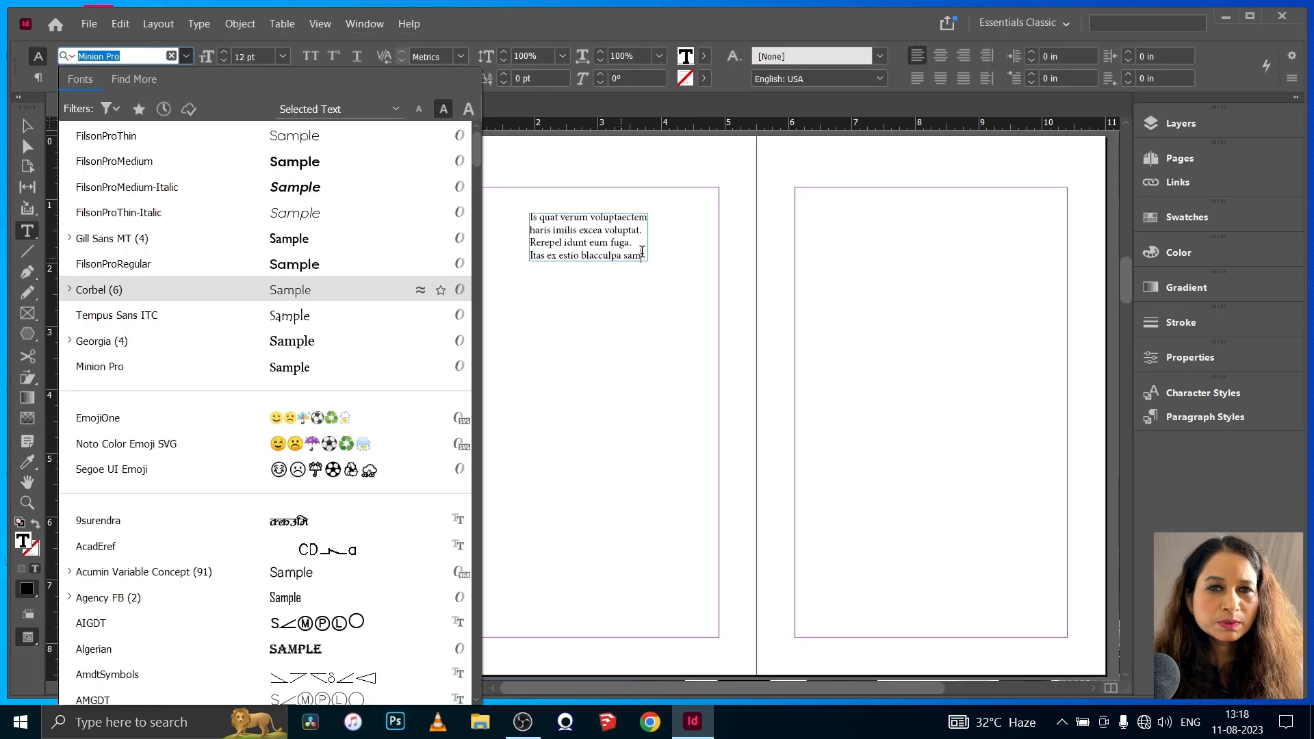
click(639, 252)
key(ctrl+a)
click(186, 56)
click(117, 136)
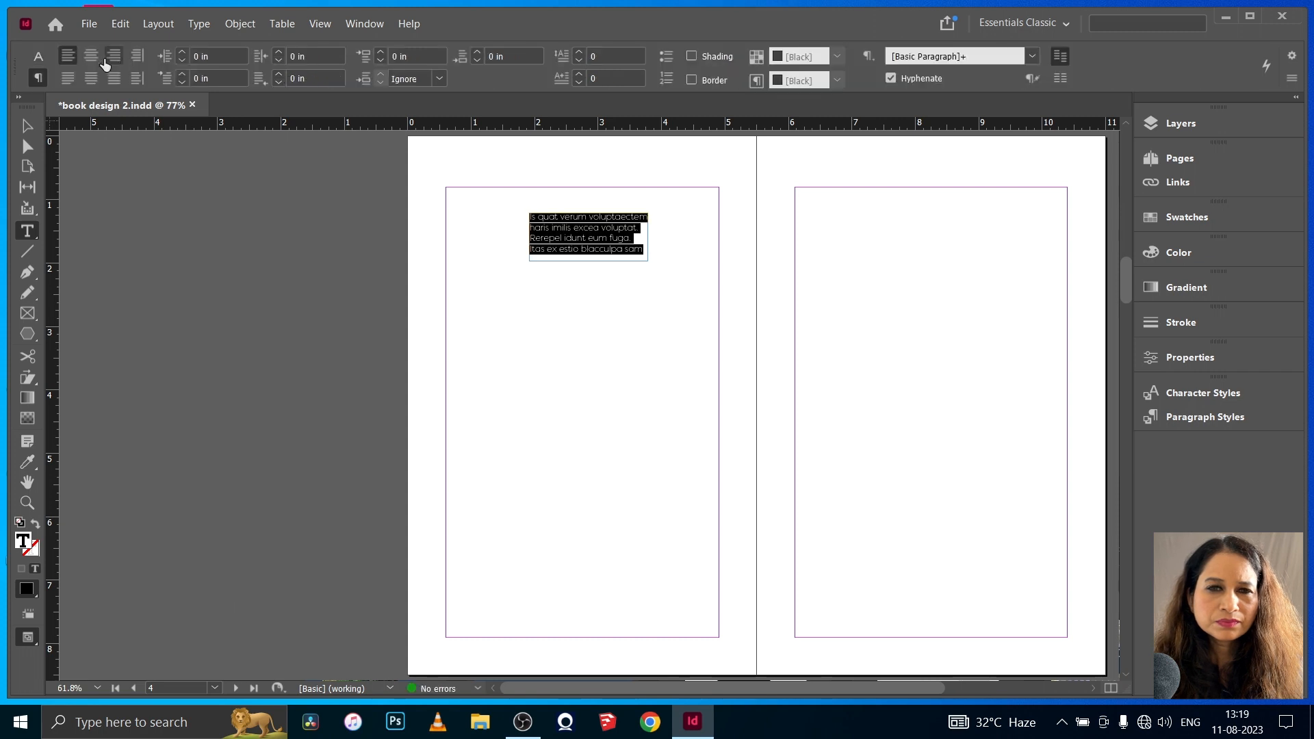
- Center-align the placeholder text on page 4, widen its frame on both sides and center the frame between the margins
key(Escape)
drag(530, 240, 516, 240)
drag(648, 238, 662, 237)
drag(589, 247, 582, 242)
click(27, 147)
click(357, 353)
- Draw a second text frame about 2.74 by 1.46 in below the first and fill it with placeholder text
click(28, 230)
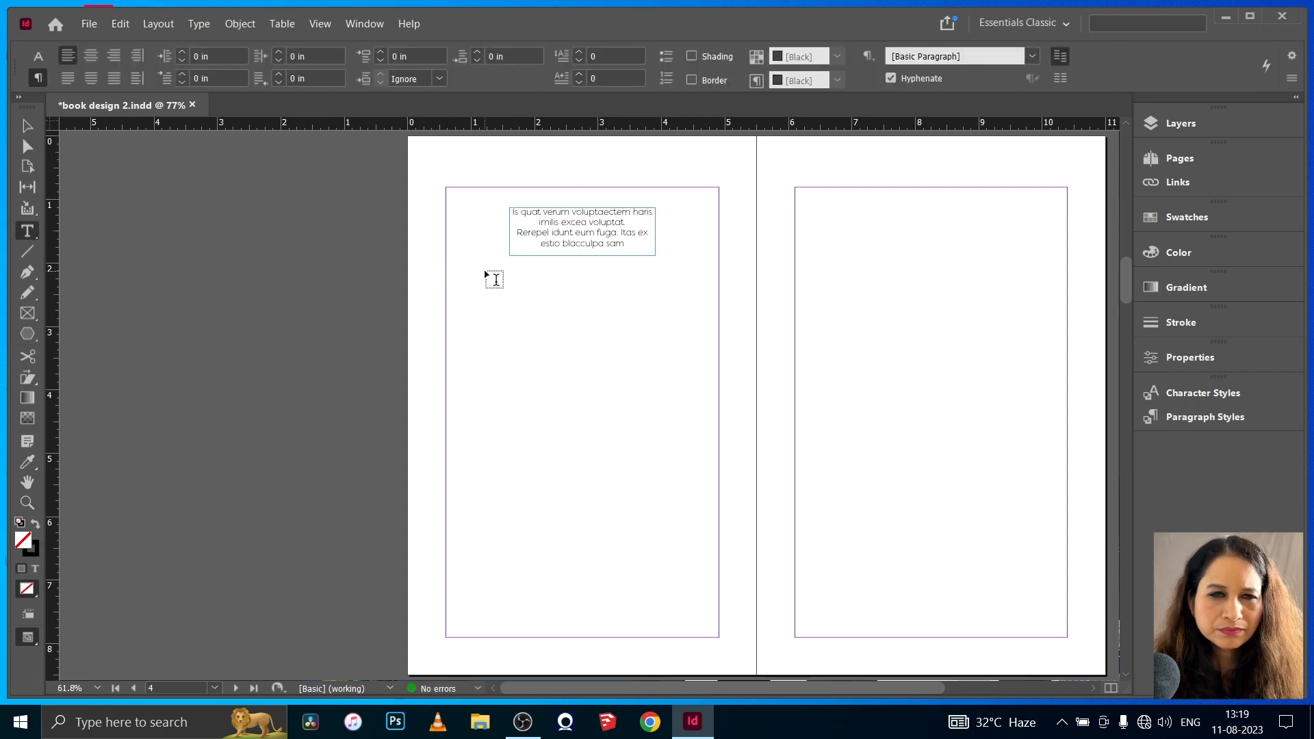
drag(499, 277, 673, 369)
click(199, 23)
click(260, 510)
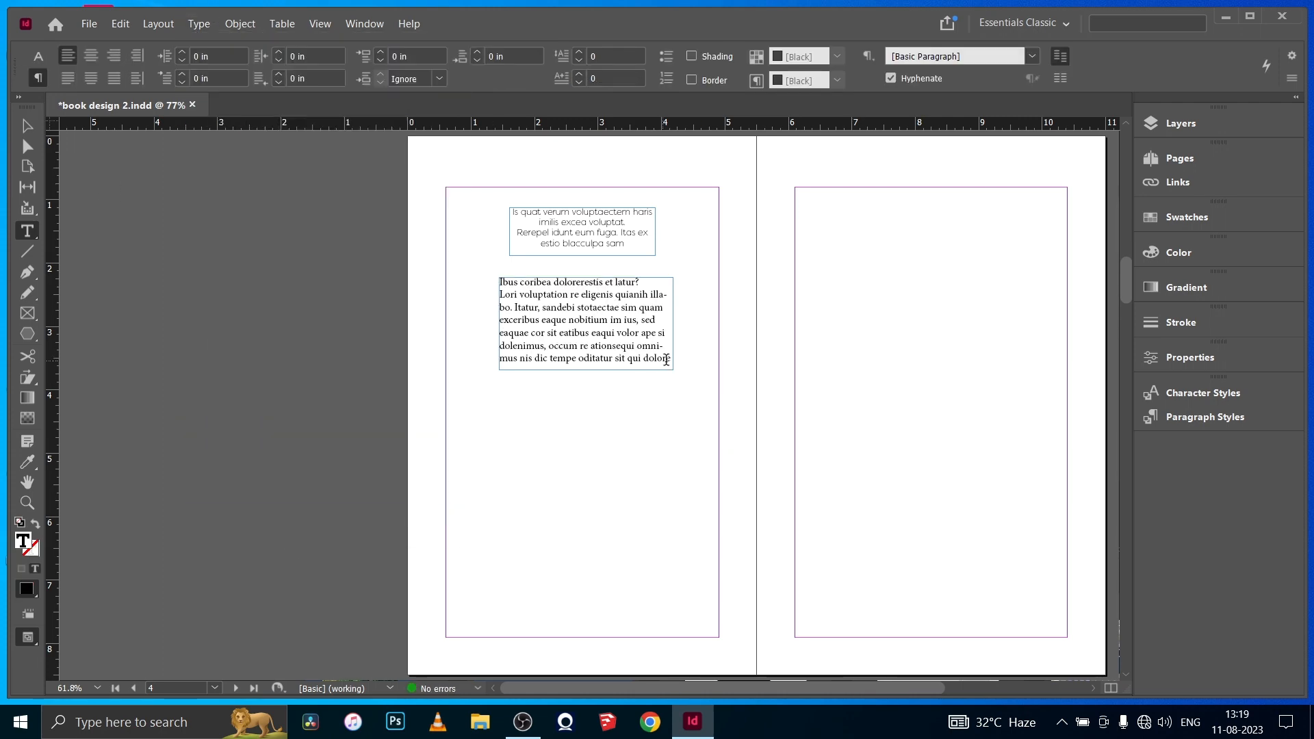
- Set the second block's text in FilsonProThin, reduce its font size by two steps and center-align it
key(ctrl+a)
click(186, 56)
click(112, 137)
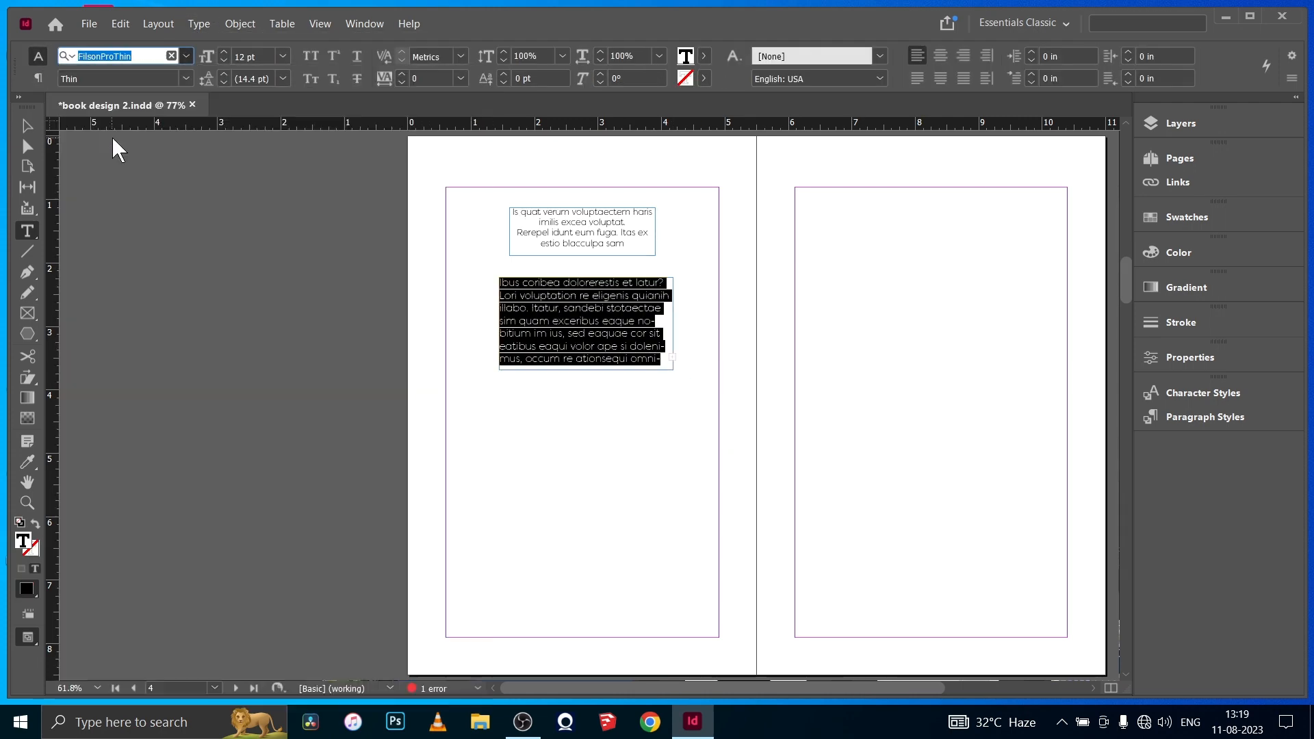
click(222, 59)
click(222, 60)
click(37, 78)
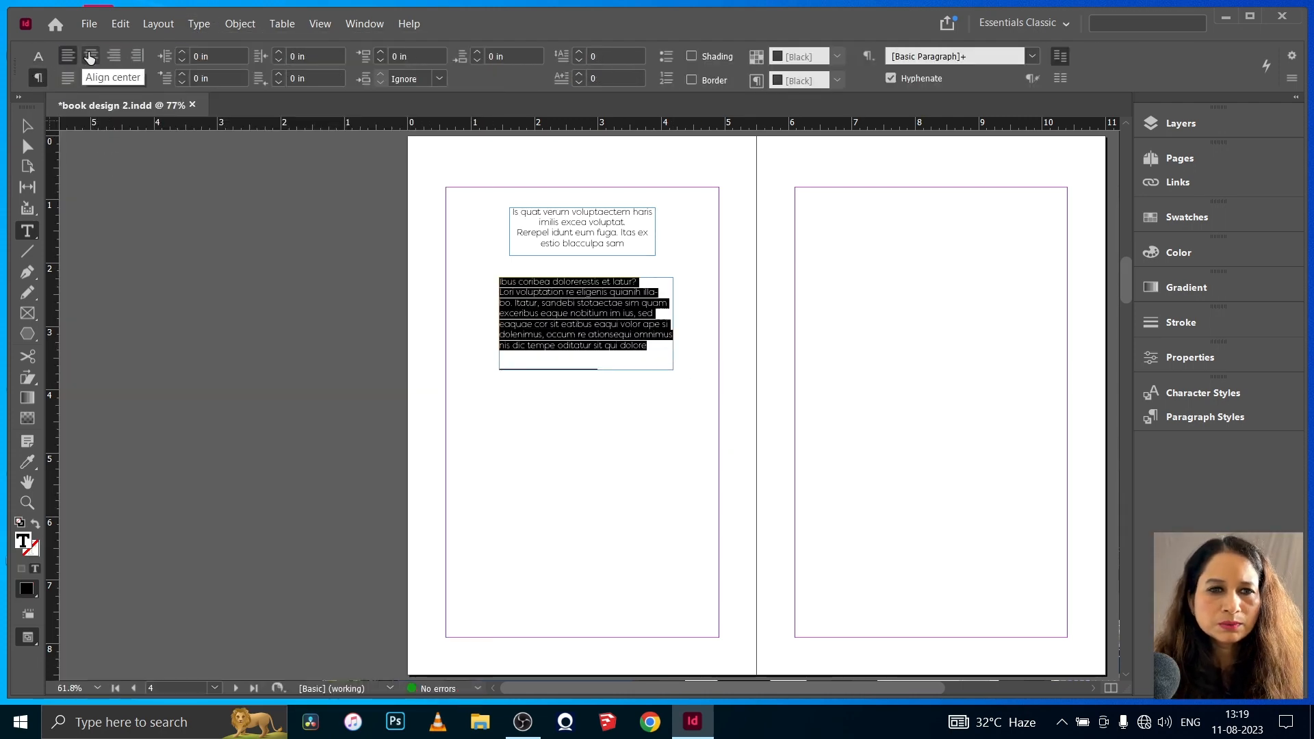
click(90, 56)
key(Escape)
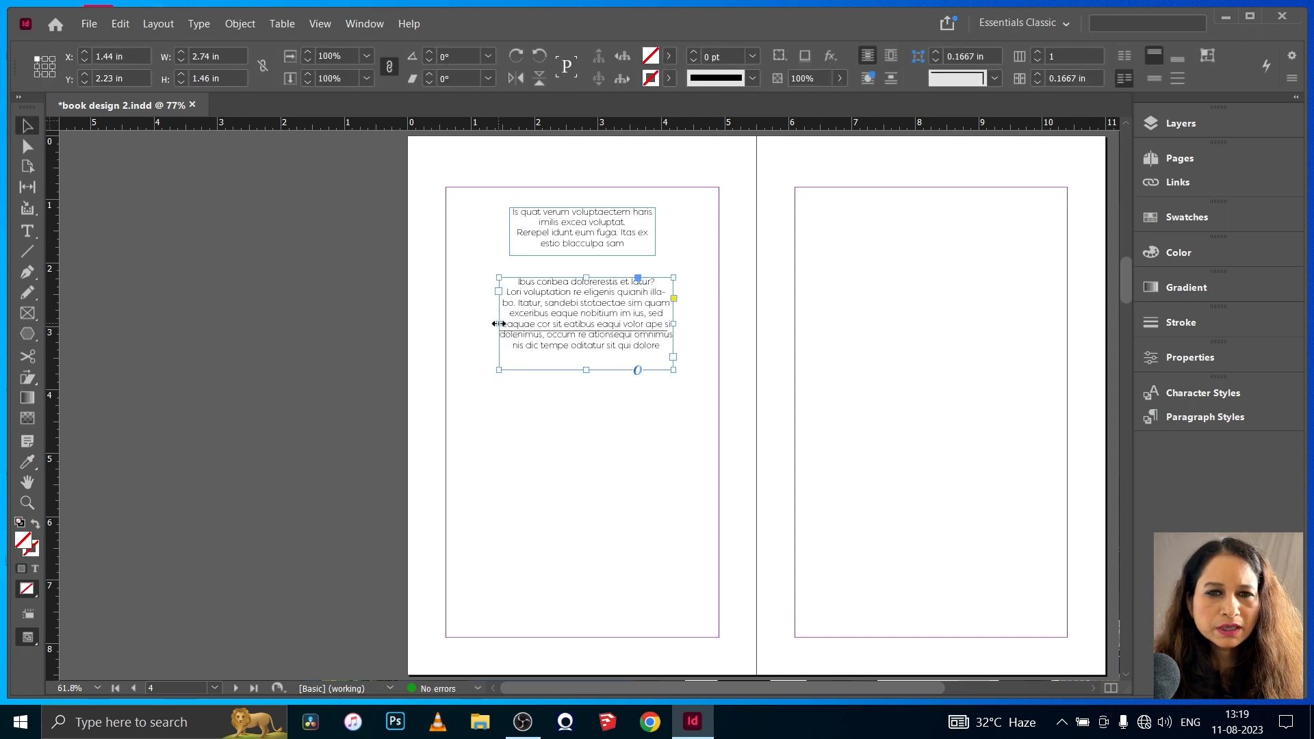
- Widen the second text frame on both sides to about 3.34 in
drag(499, 324, 477, 324)
drag(673, 323, 689, 323)
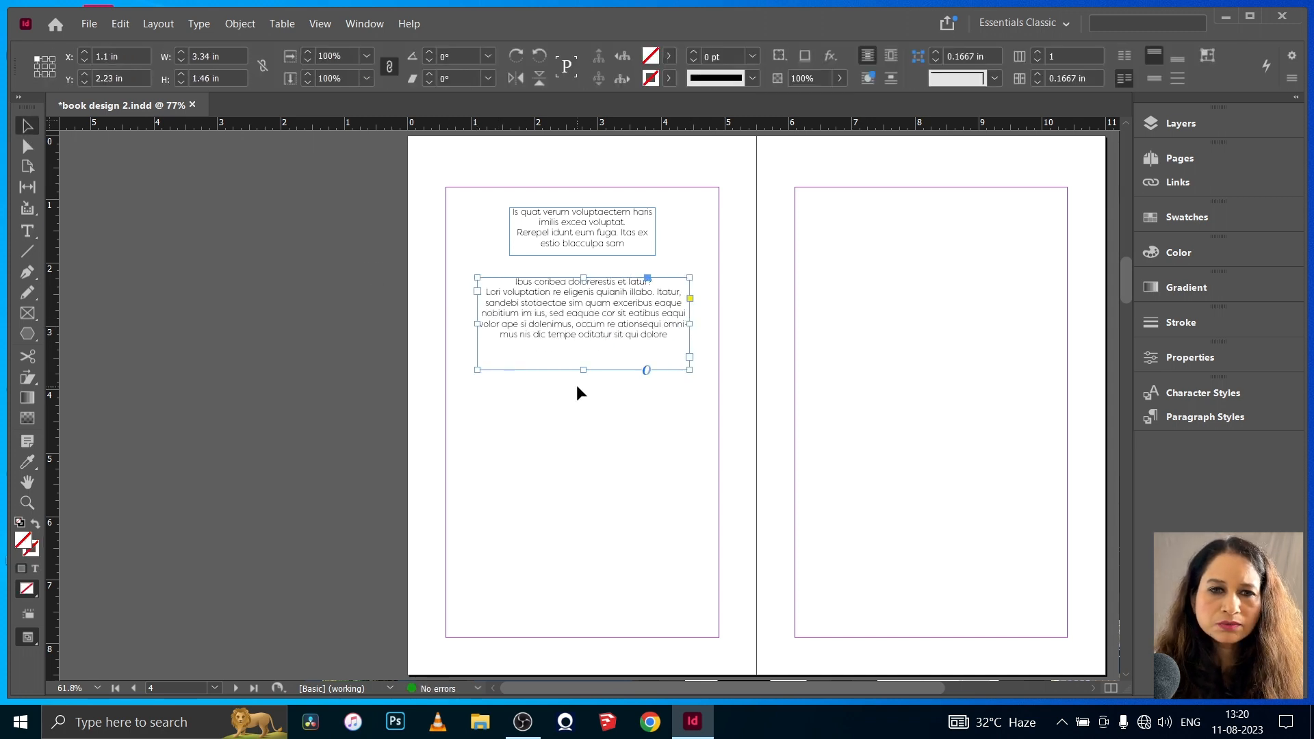
click(237, 313)
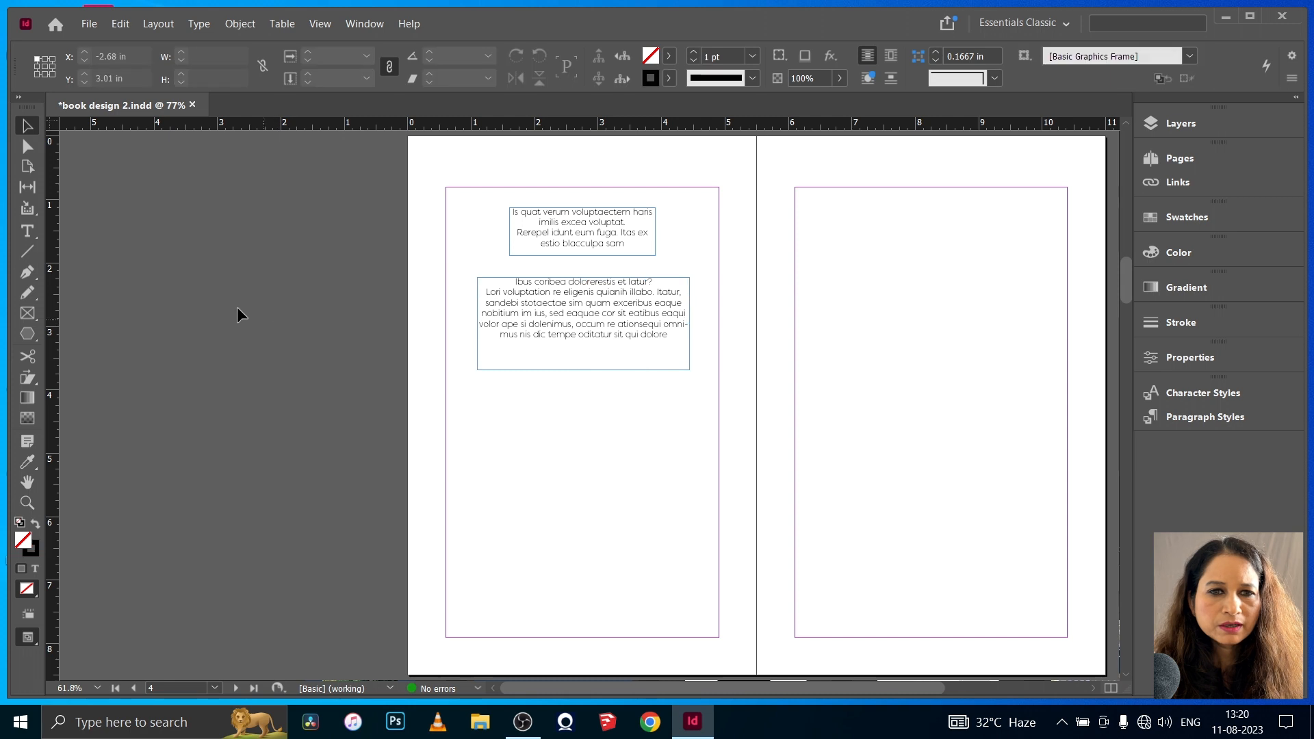
- Create a new paragraph style from the formatting of the second text block
click(552, 319)
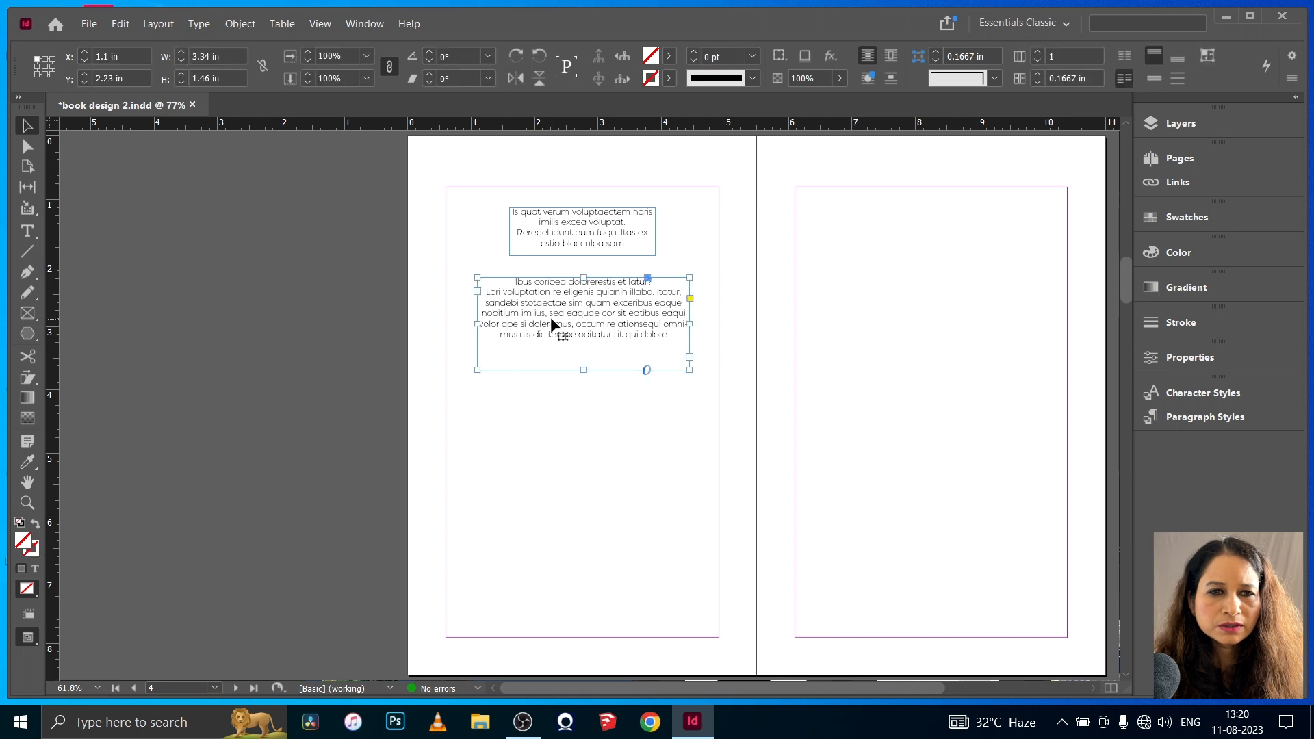
click(1188, 416)
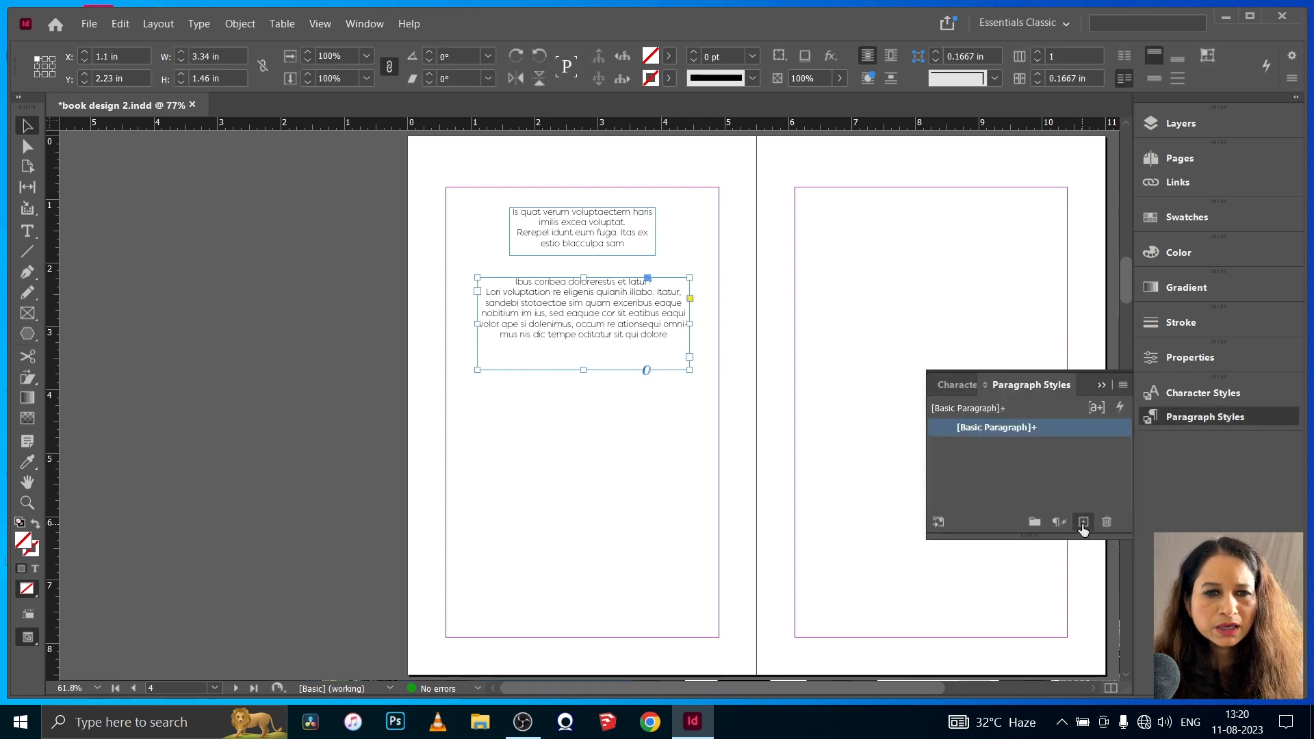
double_click(669, 336)
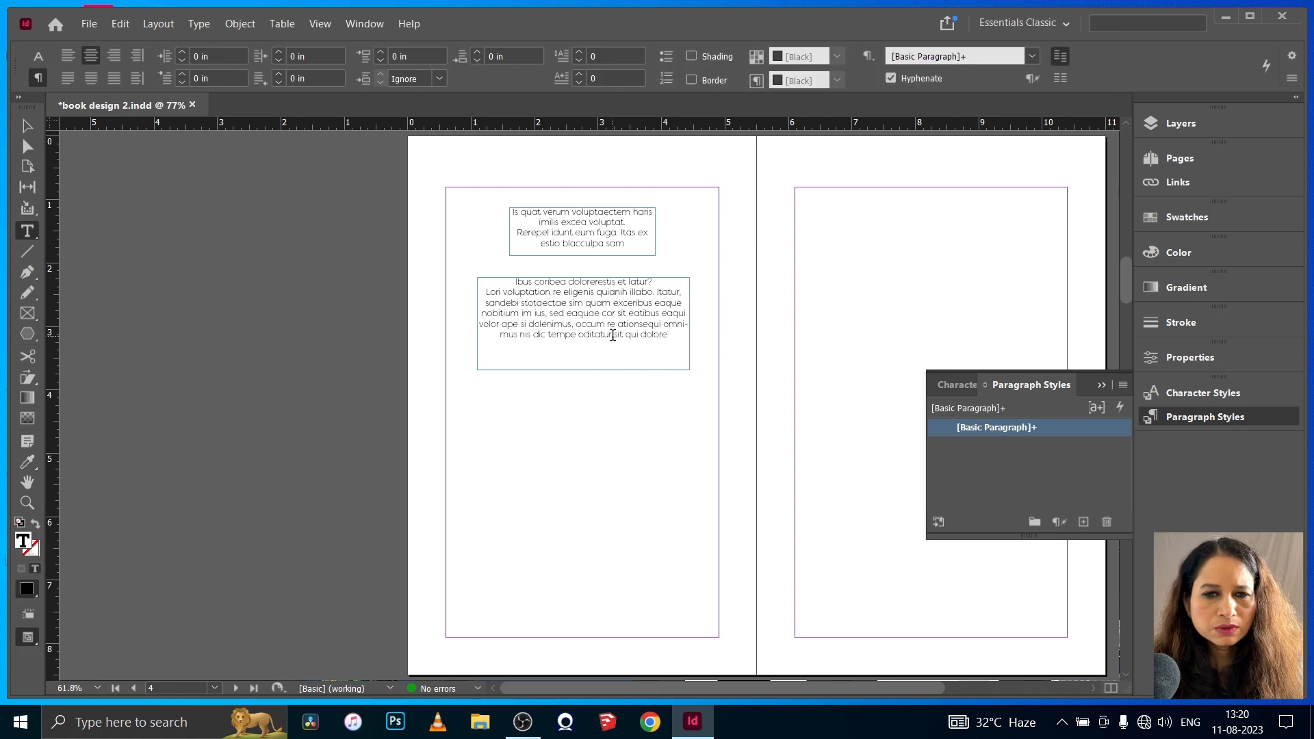
drag(636, 335, 521, 334)
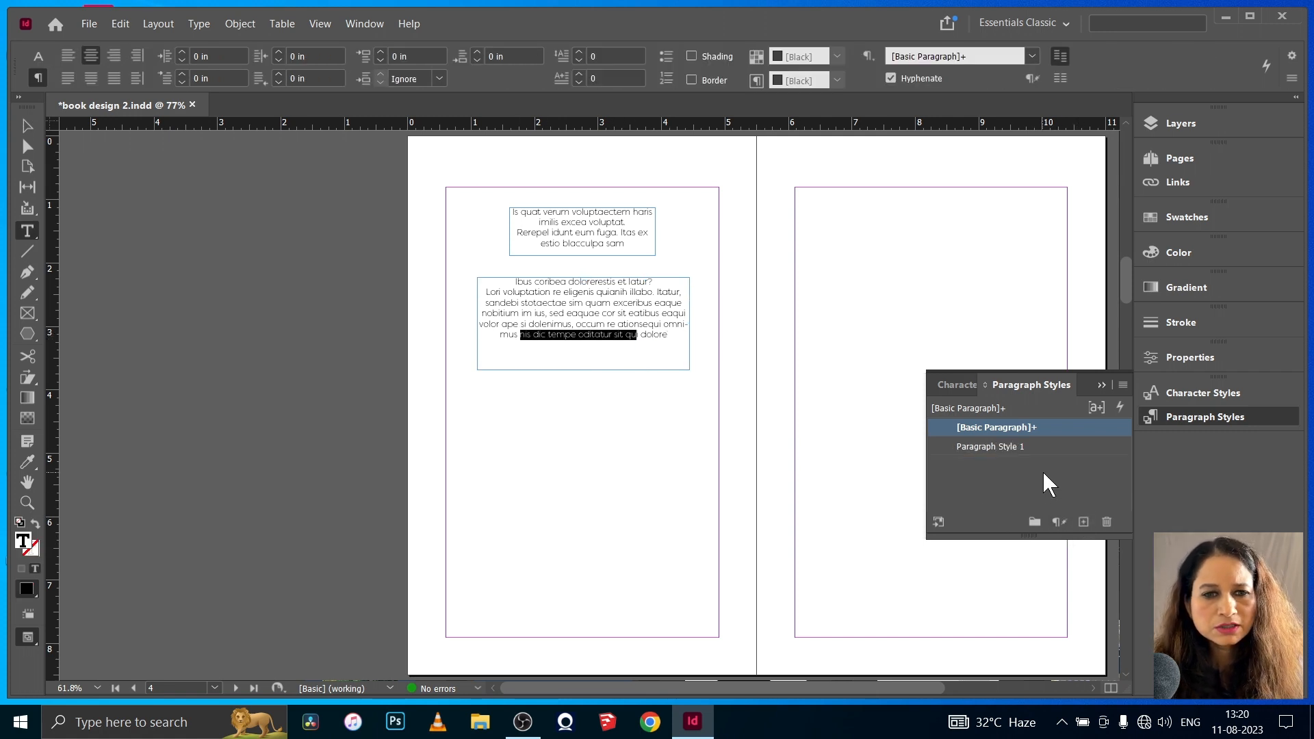
click(1101, 386)
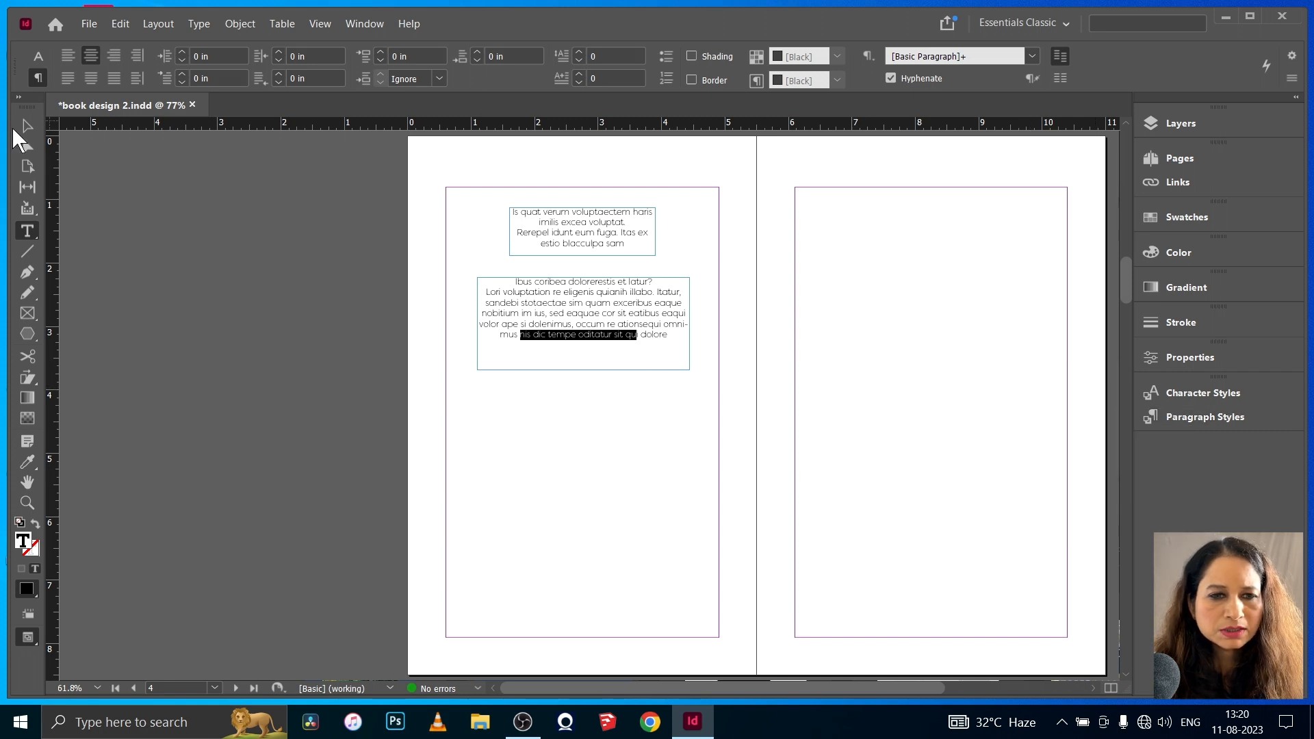
click(26, 127)
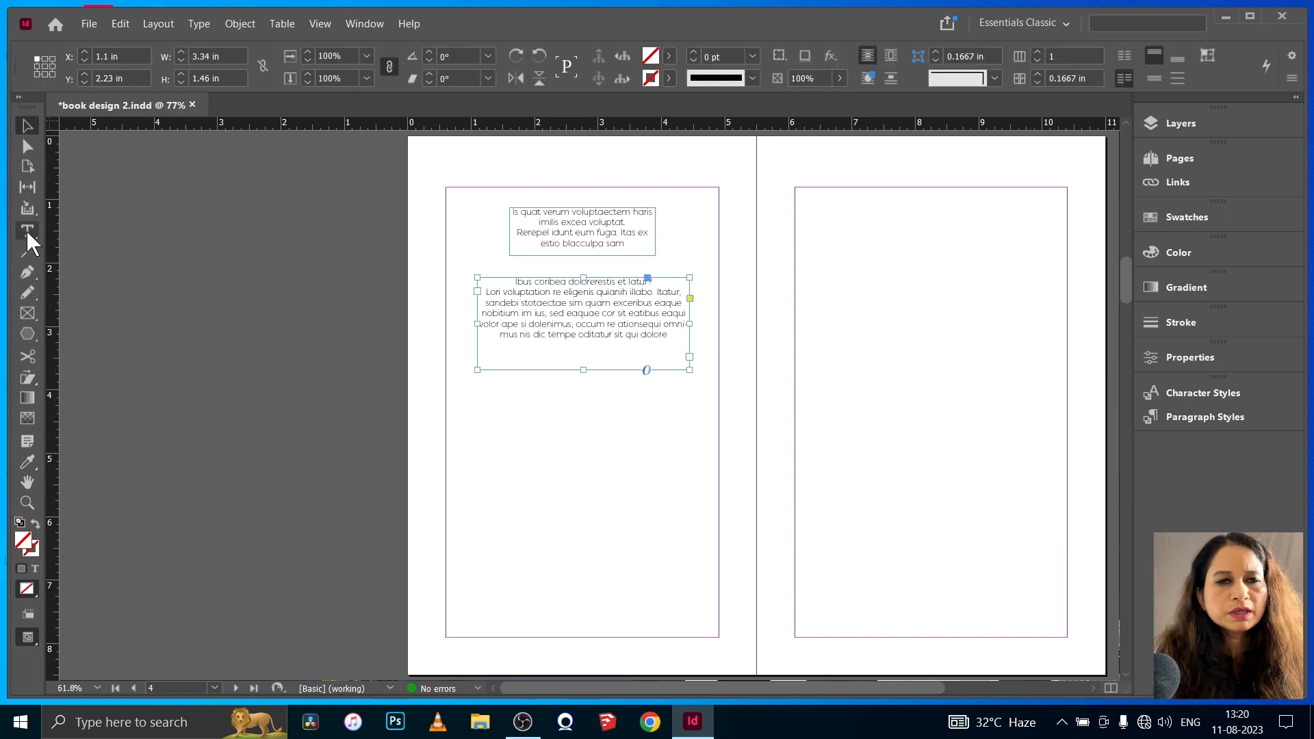
- Draw a margin-wide text frame about 4.3 by 0.6 in below the second block and fill it with placeholder text
click(27, 236)
drag(445, 387, 720, 424)
click(208, 29)
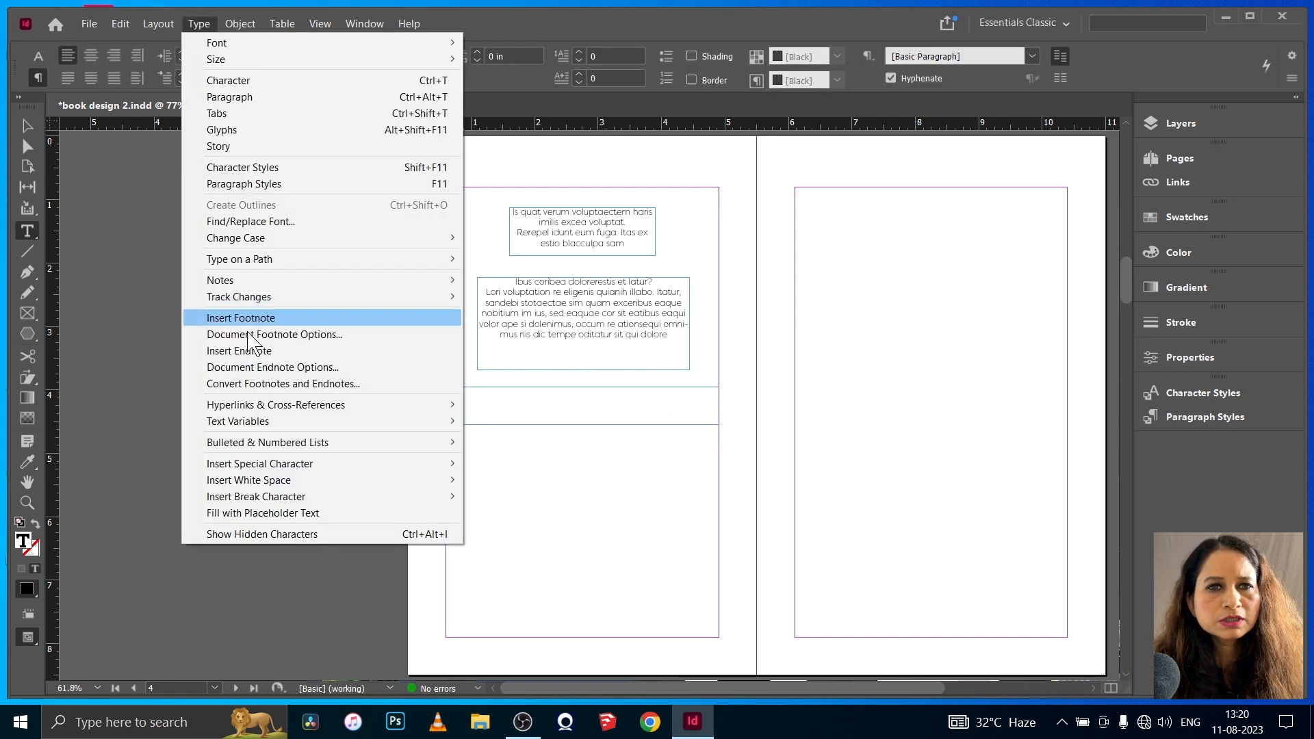
click(301, 511)
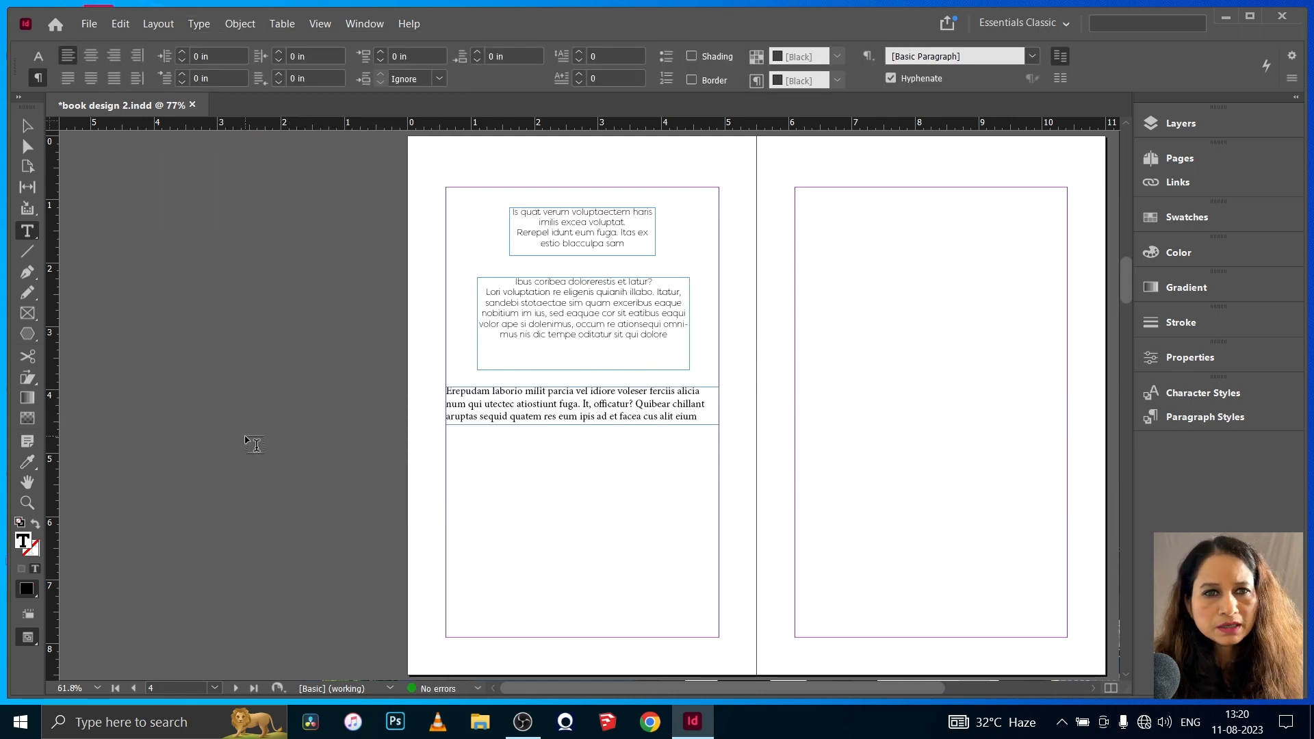
click(26, 129)
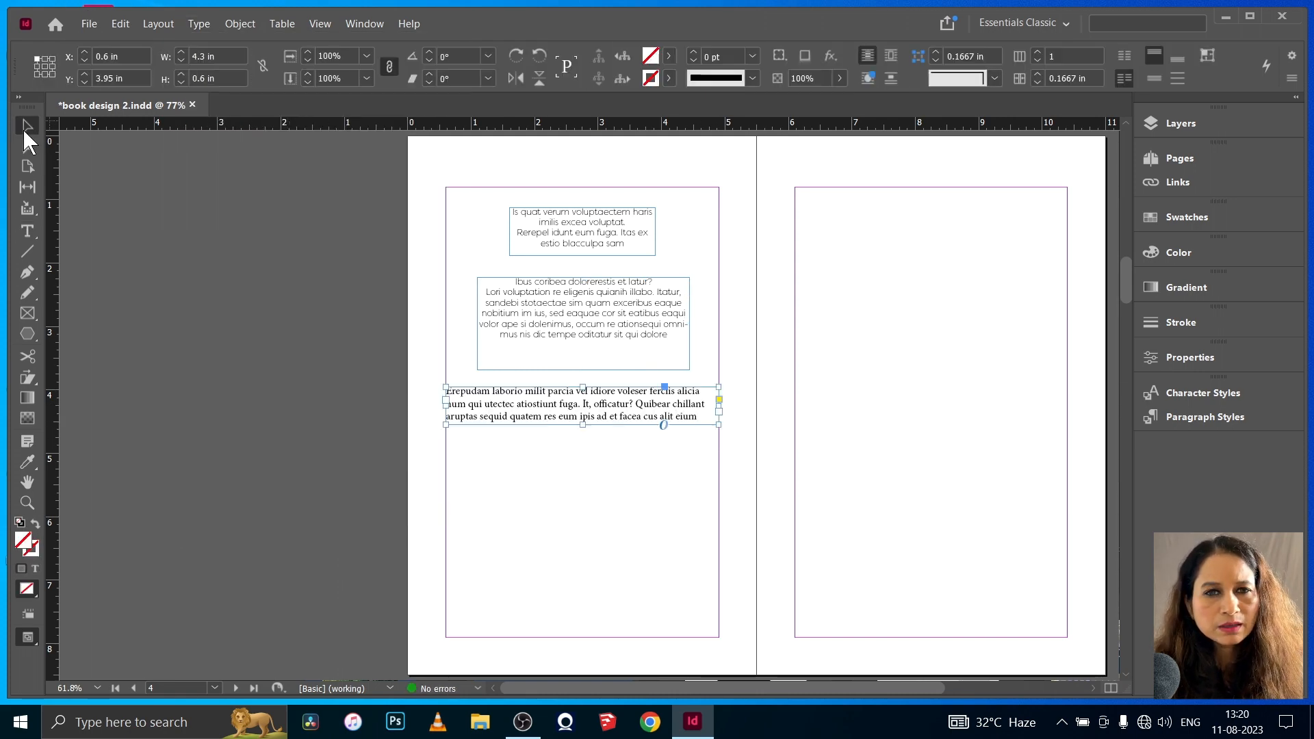
- Apply Paragraph Style 1 to the margin-wide placeholder paragraph
double_click(691, 408)
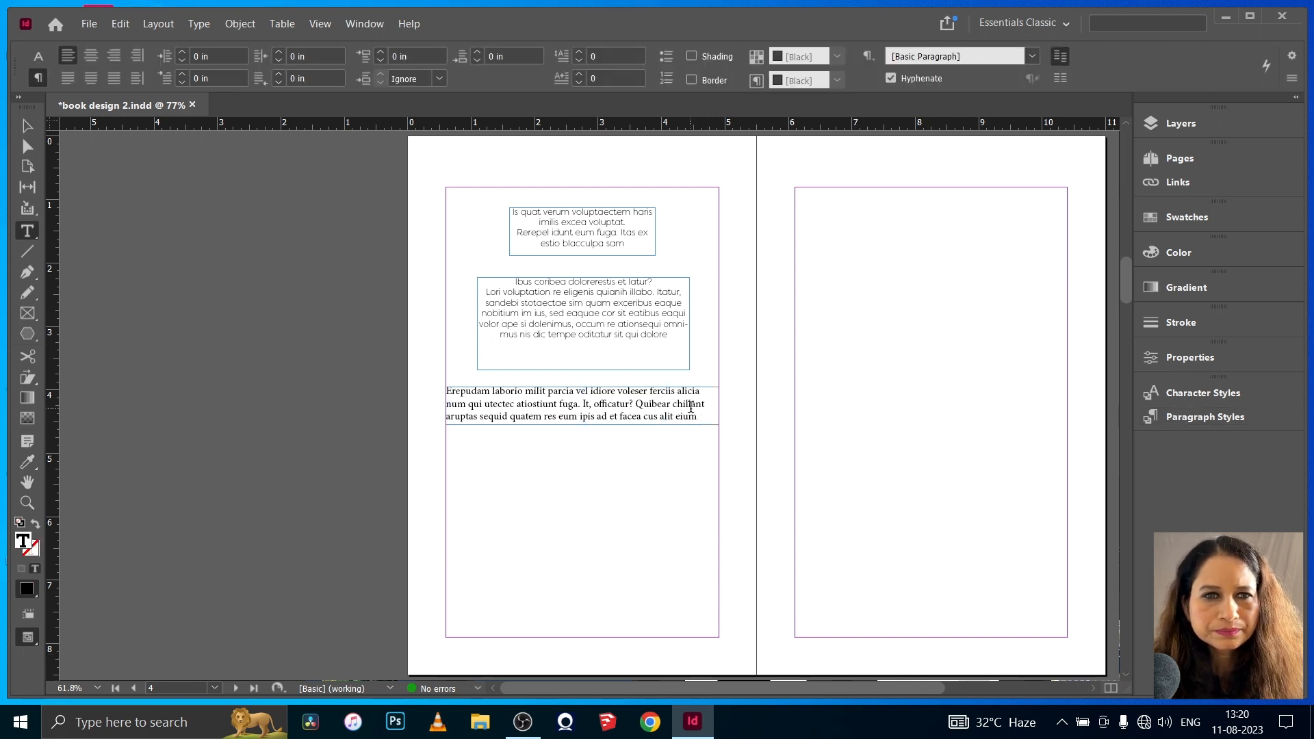
click(1202, 419)
click(986, 448)
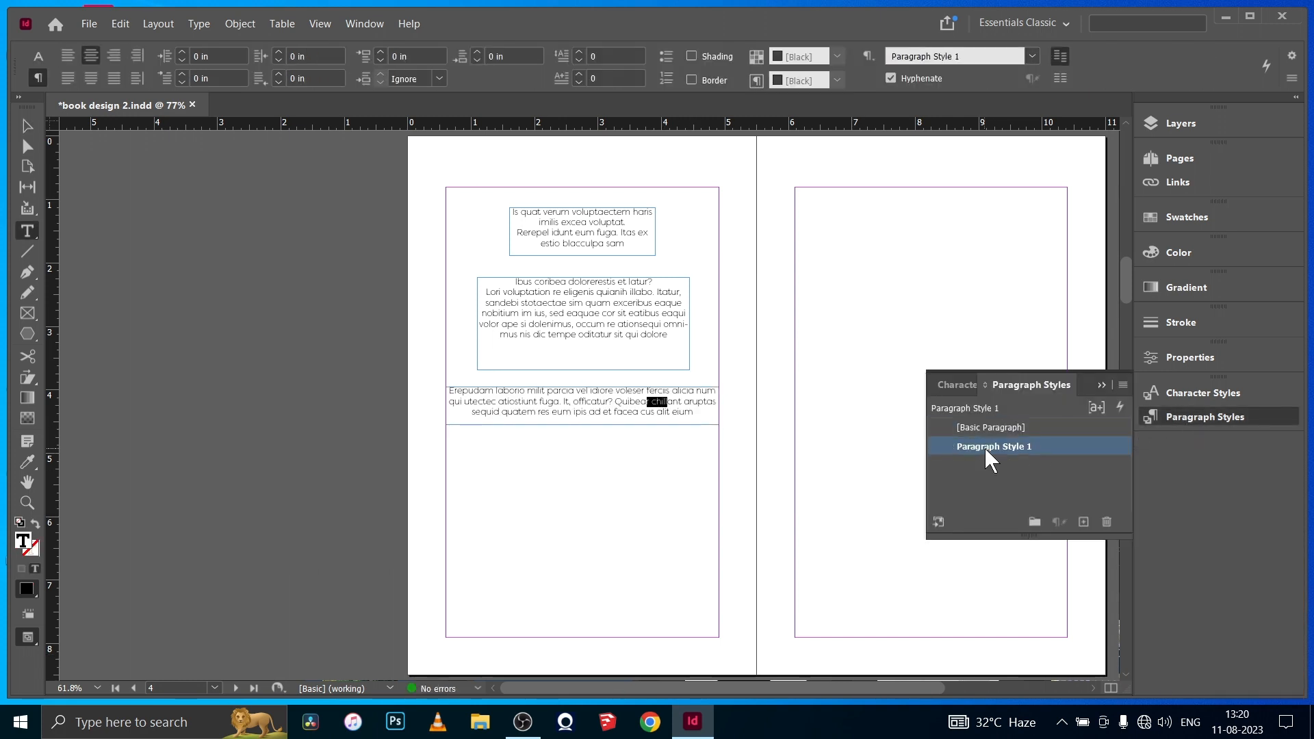
click(1101, 385)
click(26, 129)
click(176, 346)
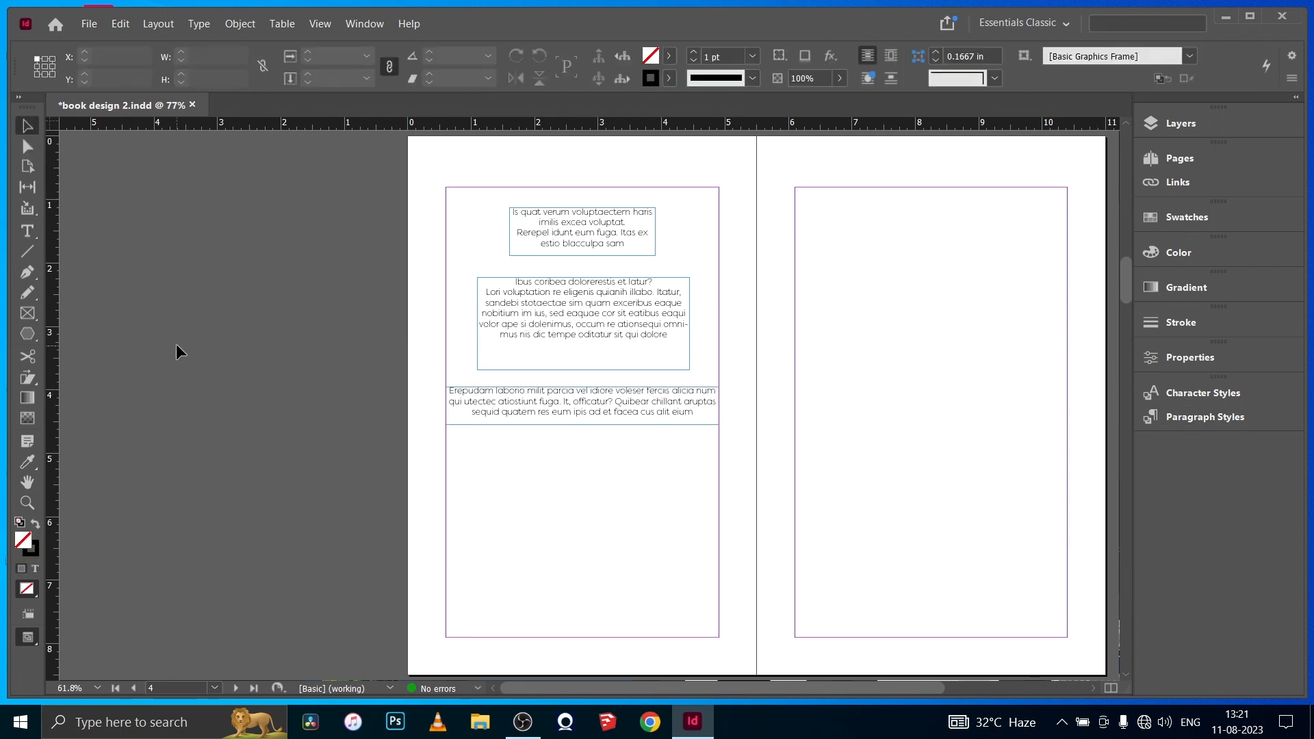
- Duplicate the margin-wide text block twice down the page and draw an empty rectangular image frame centered below the copies
drag(597, 409, 594, 524)
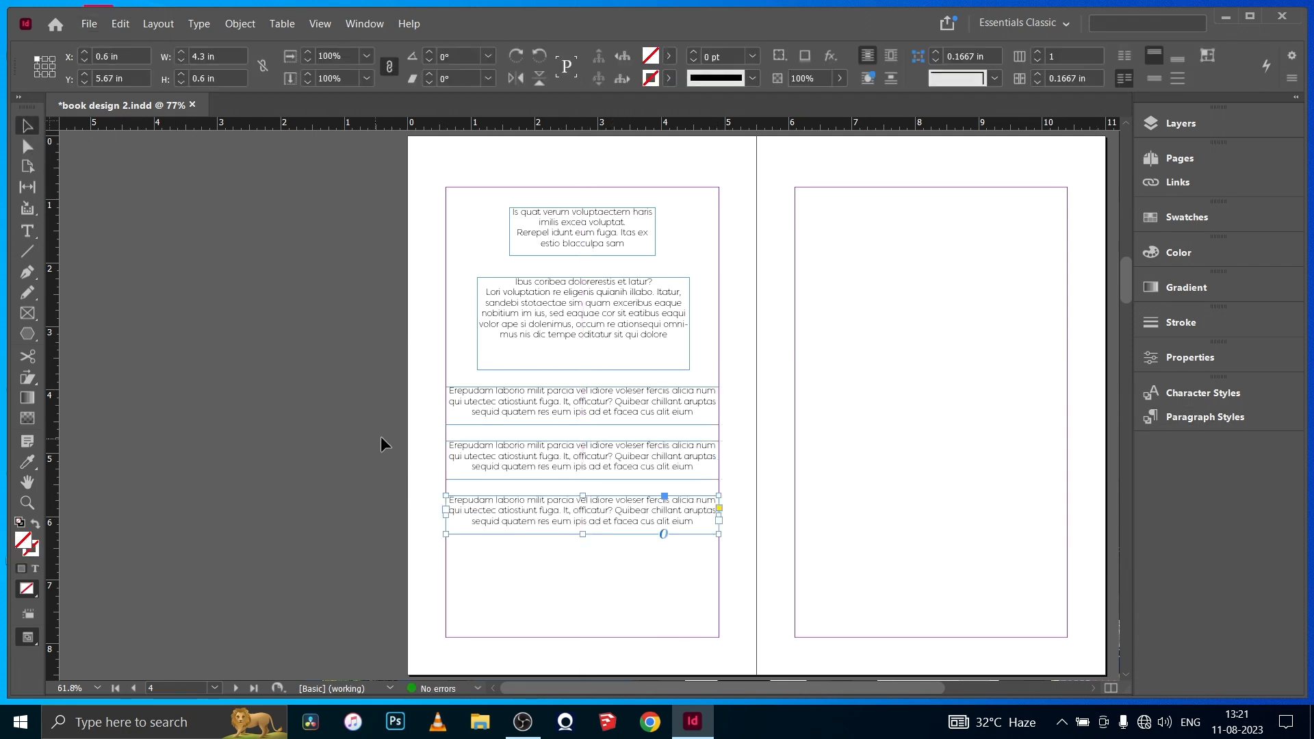
click(27, 314)
mouse_move(522, 548)
mouse_down()
mouse_move(640, 595)
mouse_move(588, 572)
mouse_up()
click(34, 129)
- Add a placeholder text frame below the image frame, reaching the bottom margin, and apply Paragraph Style 1 to its text
click(27, 231)
mouse_move(471, 604)
mouse_down()
mouse_move(679, 638)
mouse_move(639, 623)
mouse_up()
click(199, 24)
click(253, 518)
click(1179, 418)
click(996, 447)
click(1103, 385)
click(28, 126)
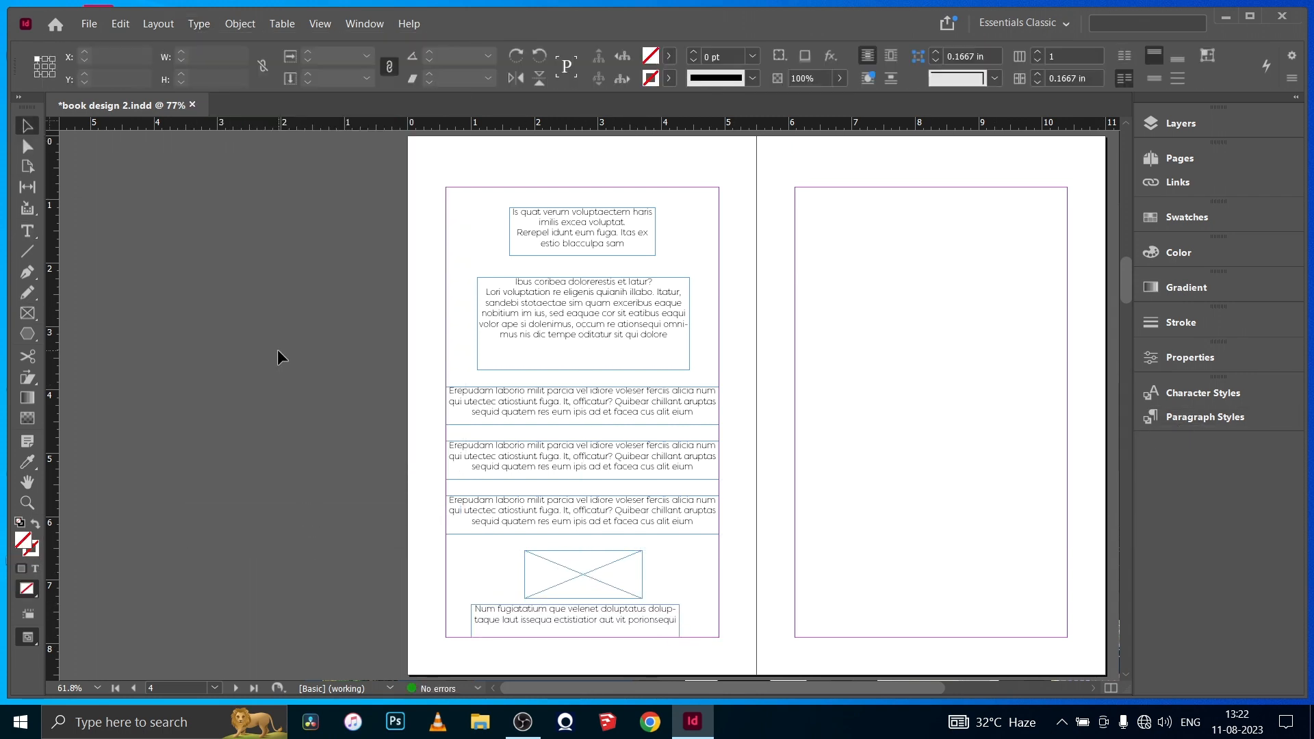
click(277, 349)
key(w)
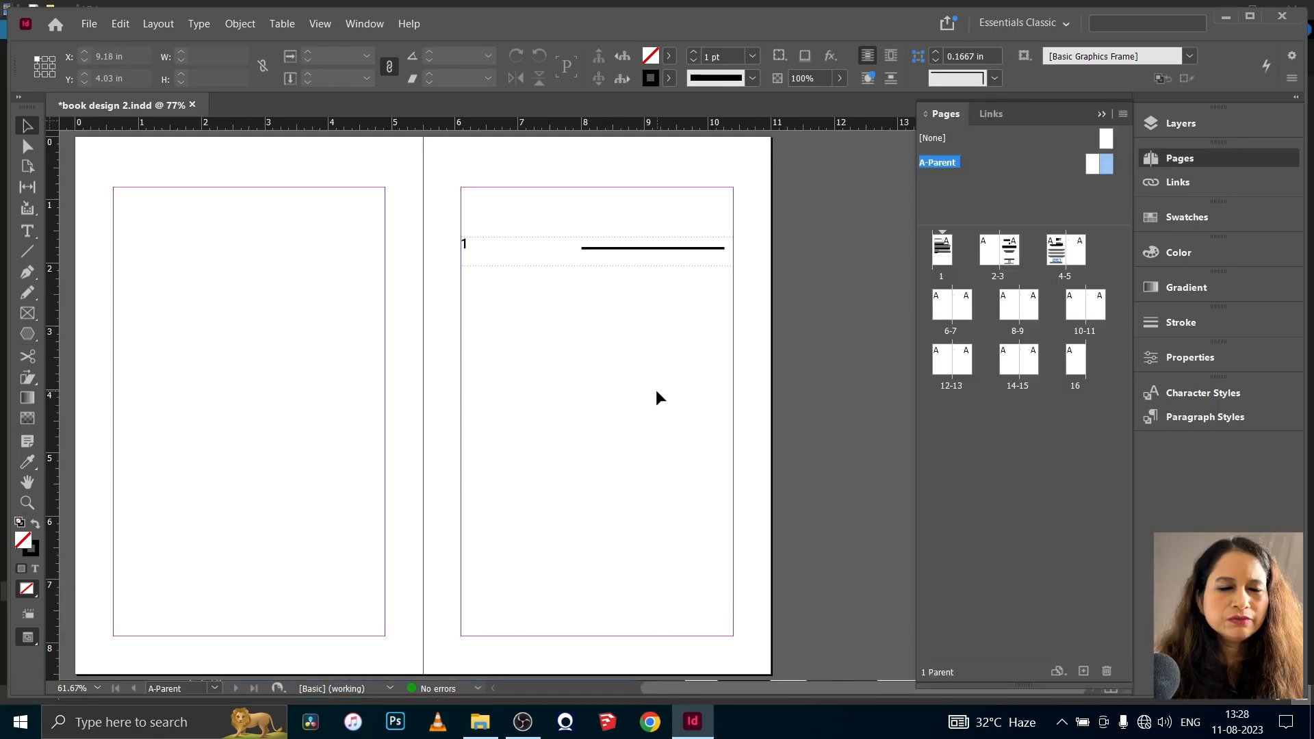
- Override the parent page's heading frame on page 5 and replace its number with "DEDICATION"
ctrl+shift+click(491, 241)
double_click(491, 241)
key(ctrl+a)
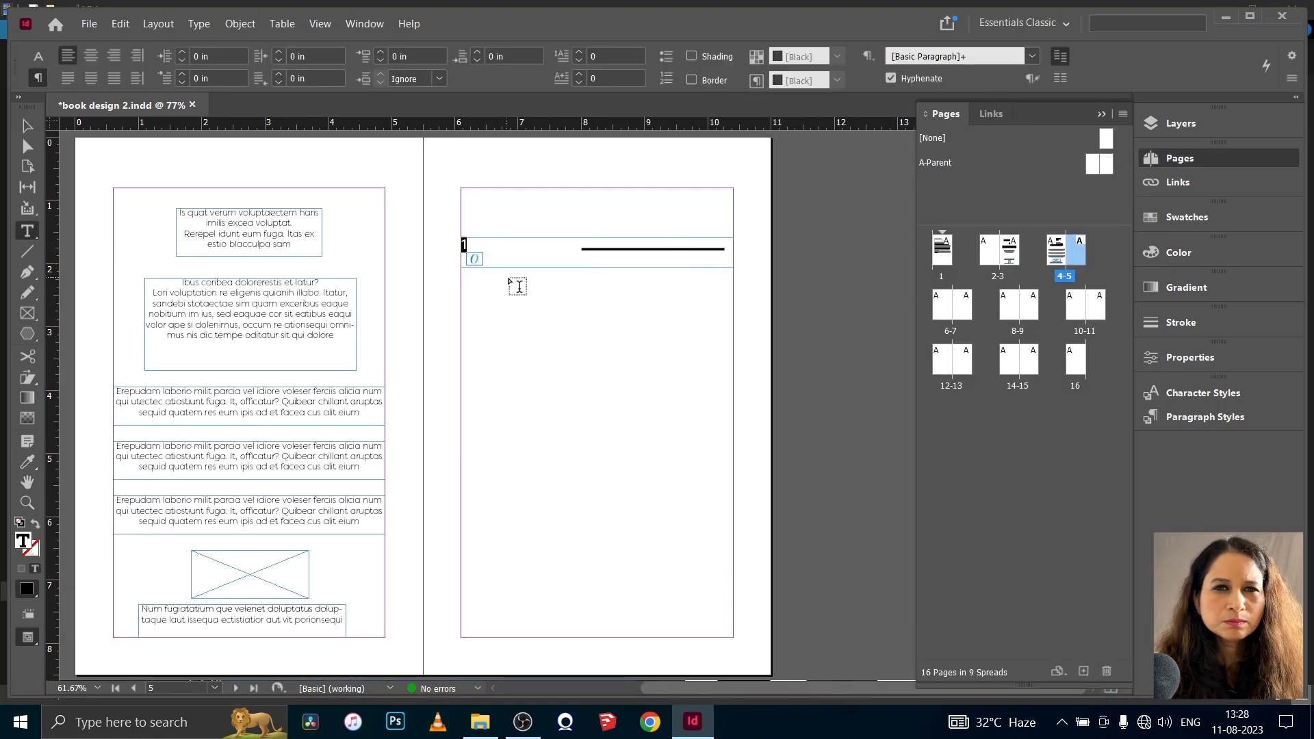
text(DEDICATION)
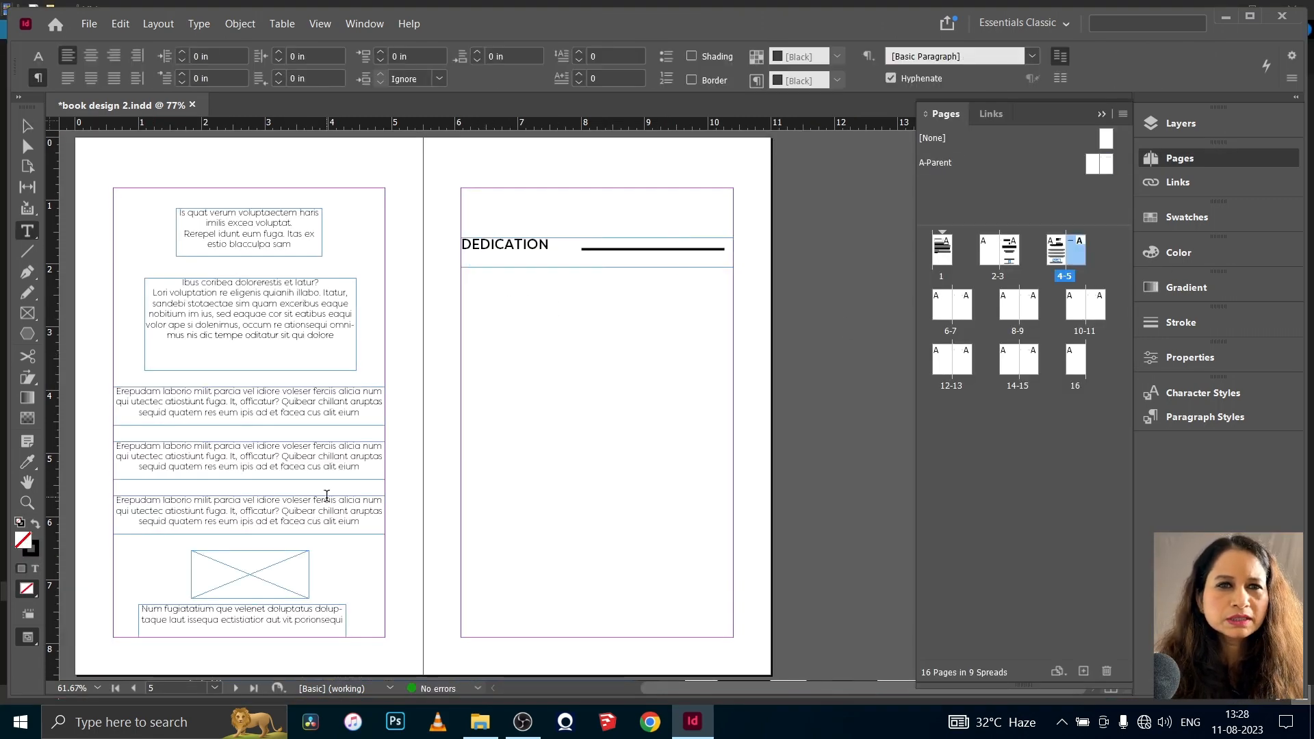
- Add a text frame below the DEDICATION heading, fill it with placeholder text and justify it with the last line aligned left
mouse_move(505, 297)
mouse_down()
mouse_move(697, 388)
mouse_move(505, 302)
mouse_up()
click(199, 24)
click(240, 513)
click(68, 79)
- Set the dedication paragraph in FilsonProMedium and skew its characters by 15°
drag(629, 379, 502, 302)
click(38, 56)
click(186, 57)
click(141, 166)
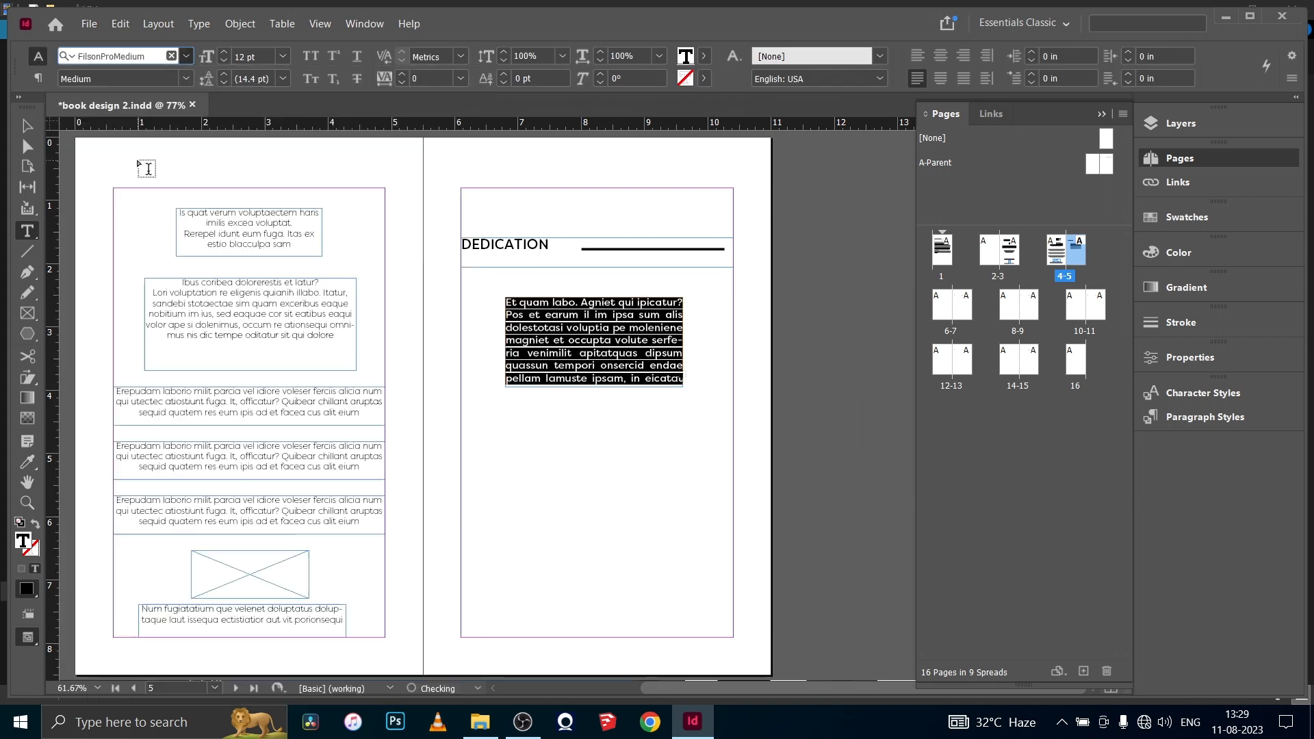
click(609, 81)
text(15)
key(Return)
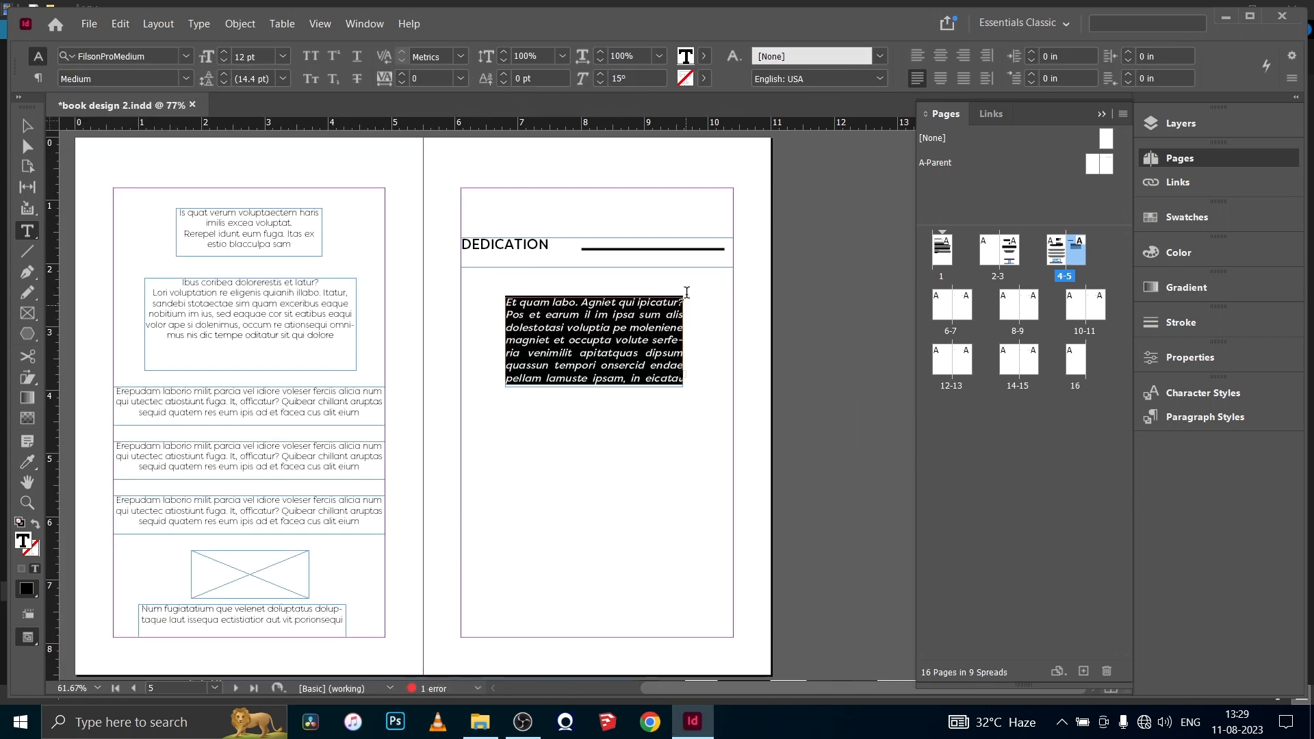
- Enlarge the dedication text frame to about 3.14 by 1.72 in so all of its text fits
key(ctrl+shift+a)
click(24, 130)
drag(594, 388, 594, 406)
drag(683, 351, 695, 351)
drag(505, 351, 496, 351)
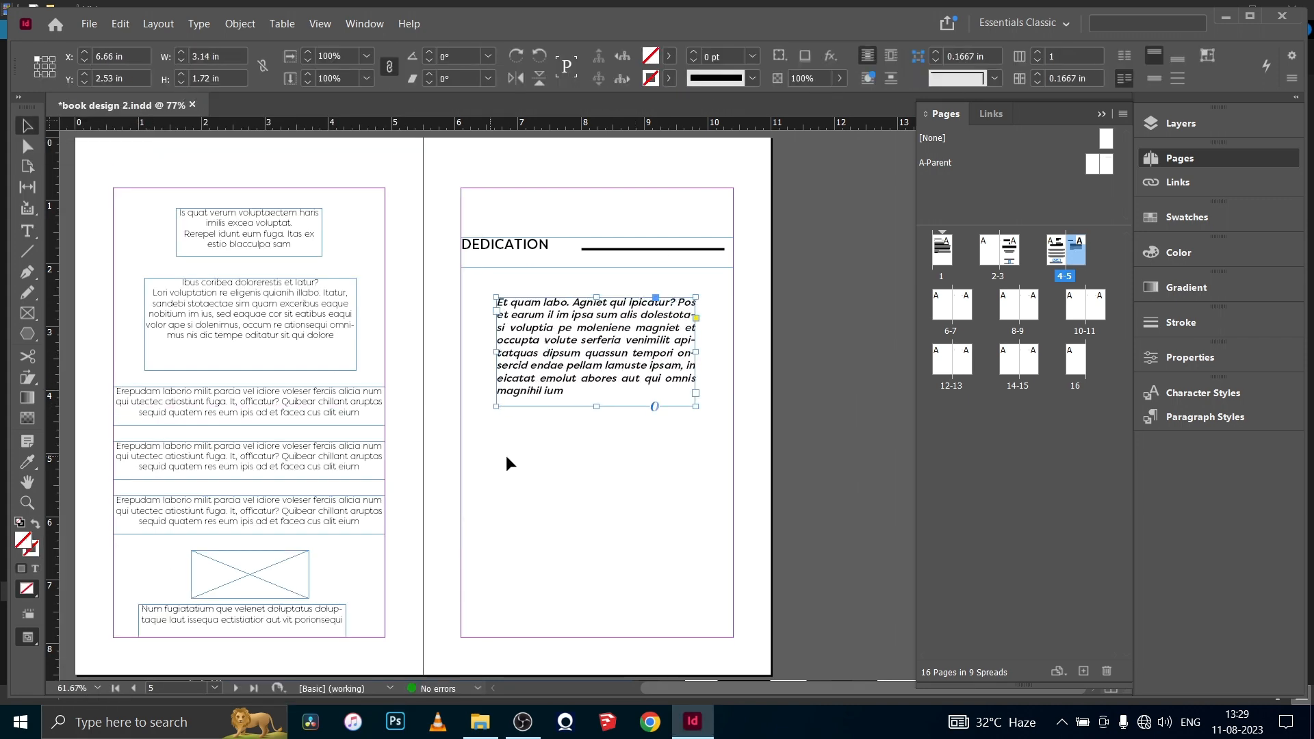
click(615, 450)
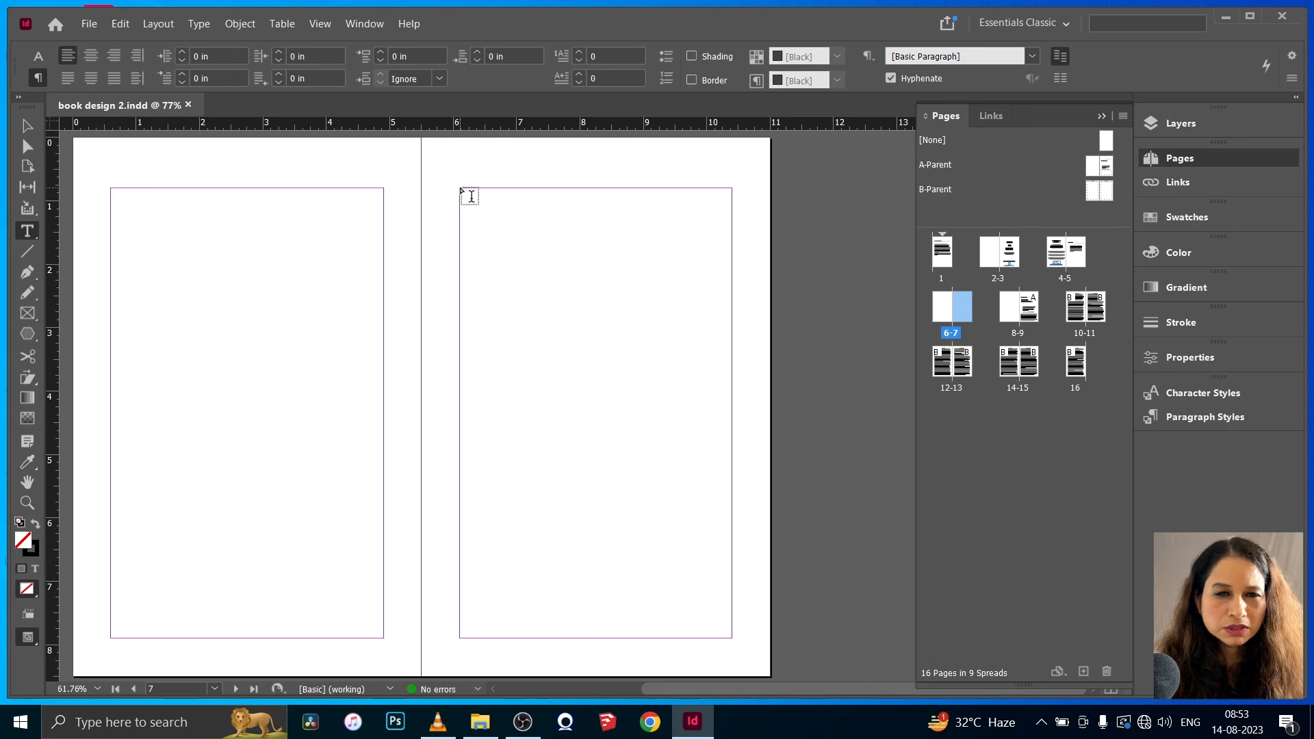
- Add a text frame about 2.28 by 0.95 in at page 7's upper inner margin corner, reading "CONTENT", and restyle its font
drag(460, 189, 604, 247)
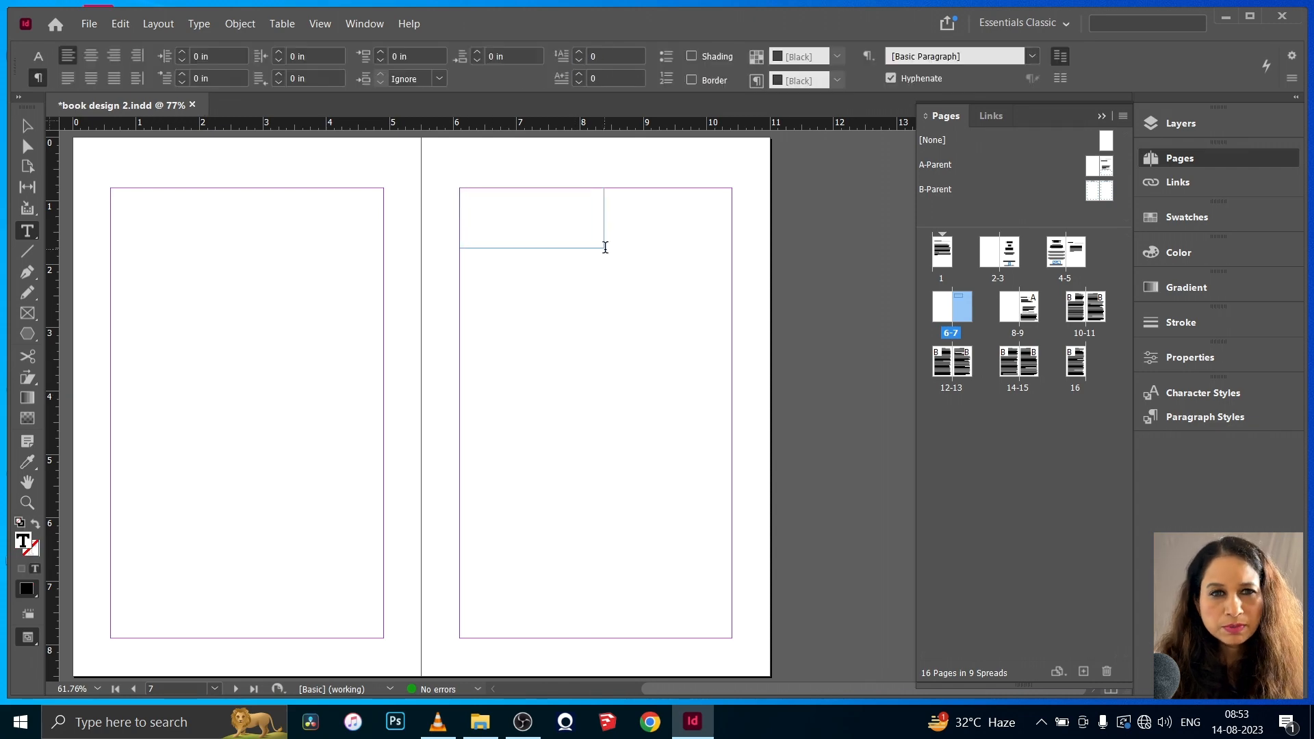
click(39, 57)
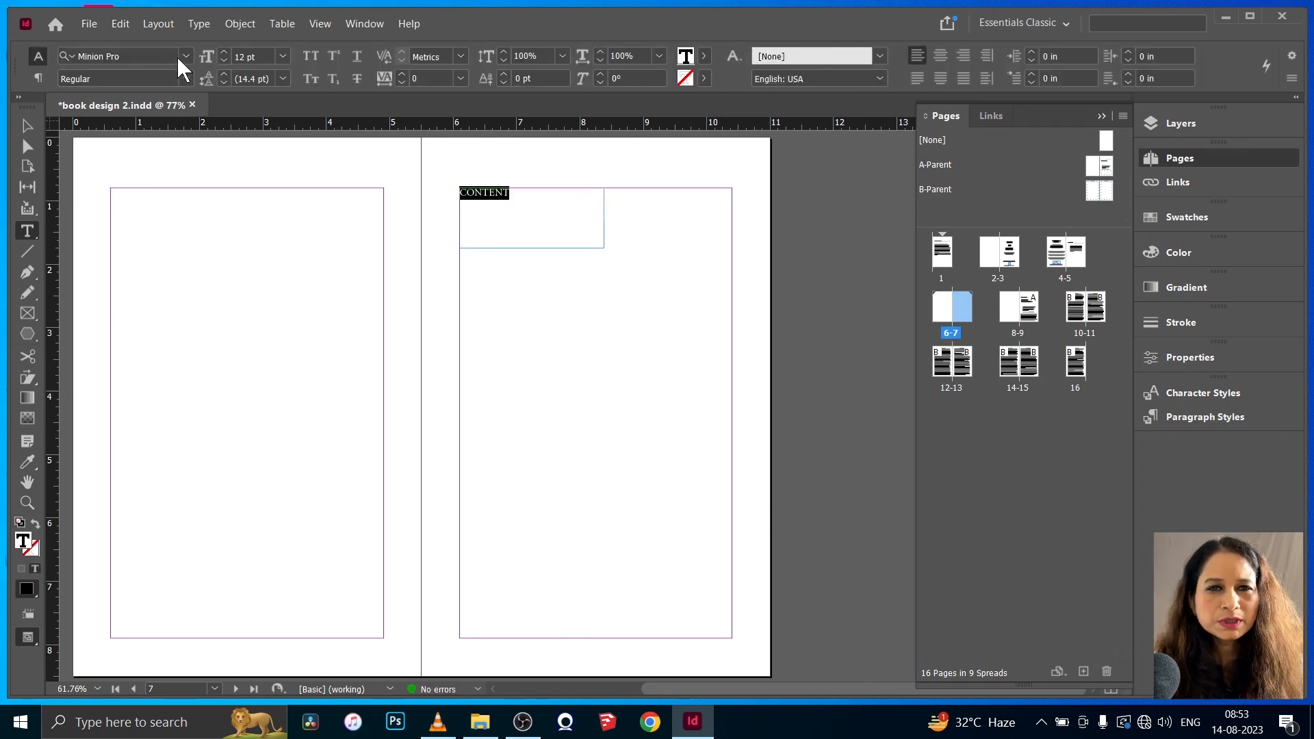
click(179, 57)
- Center the CONTENT heading vertically within its text frame
click(27, 126)
click(269, 28)
click(280, 260)
click(814, 521)
click(1150, 425)
click(1137, 461)
click(1136, 519)
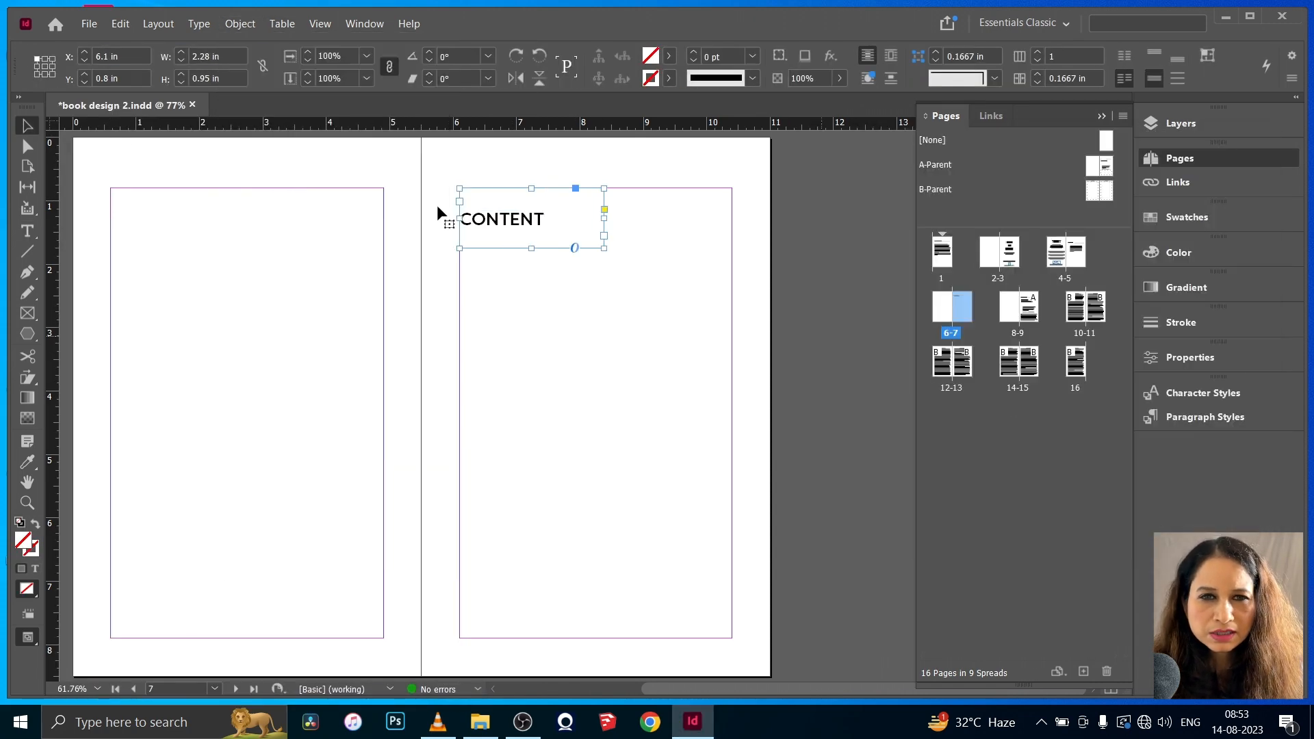
- Move the CONTENT frame midway between the side margins and center its text horizontally
double_click(540, 221)
drag(546, 220, 595, 224)
click(38, 78)
click(91, 57)
- Align the CONTENT heading to the top of its text frame
click(239, 24)
click(281, 260)
click(1150, 425)
click(1140, 443)
click(1136, 519)
click(525, 208)
click(27, 125)
click(132, 358)
- Add a 4.3 by 5.9 in text frame below the CONTENT heading and paste the ten-chapter list into it
key(t)
drag(460, 264, 732, 638)
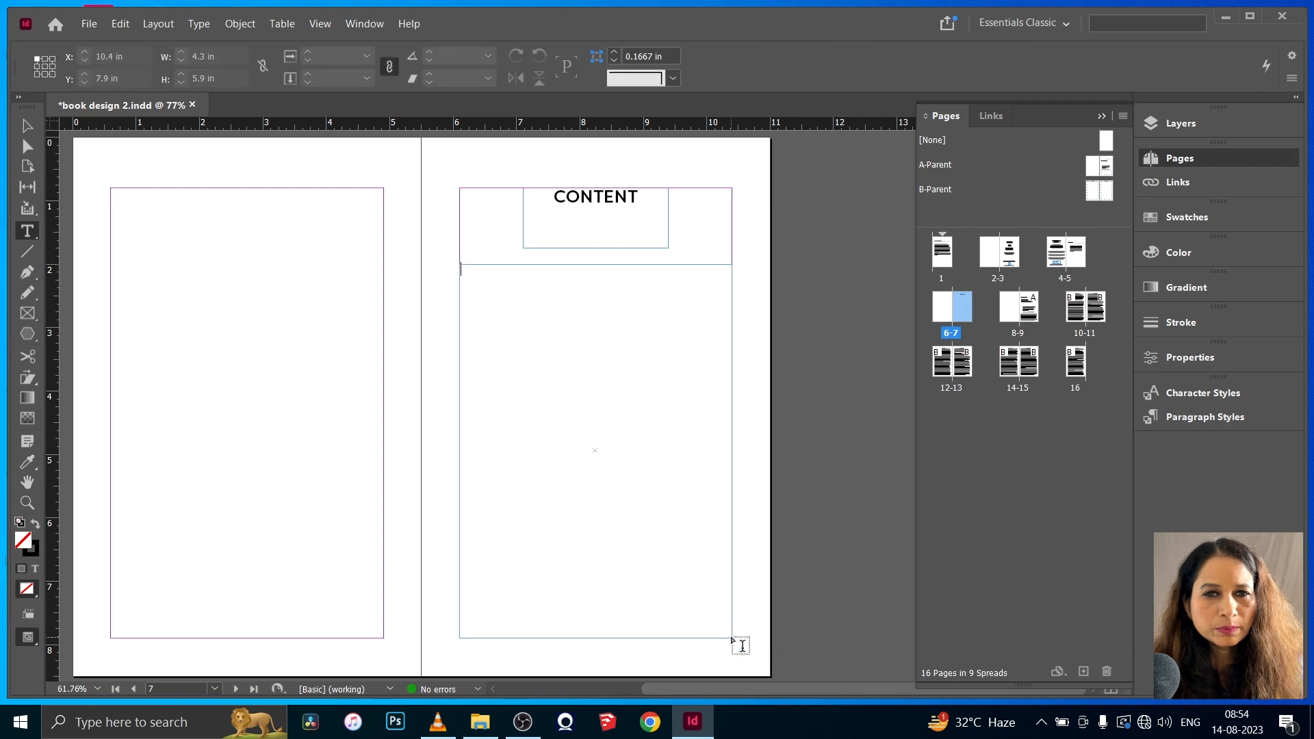
key(Escape)
double_click(589, 548)
text(1. Chapter 1: Embarking on the Journey | Page 1 2. Chapter 2: Igniting Your Inner Fire | Page 15 3. Chapter 3: Embracing Challenges | Page 30 4. Chapter 4: The Power of Persistence | Page 45 5. Chapter 5: Breaking Barriers | Page 60 6. Chapter 6: Cultivating Resilience | Page 75 7. Chapter 7: Building a Vision | Page 90 8. Chapter 8: Momentum and Progress | Page 105 9. Chapter 9: Triumph Over Fear | Page 120 10. Chapter 10: The Beginnings of Greatness | Page 135)
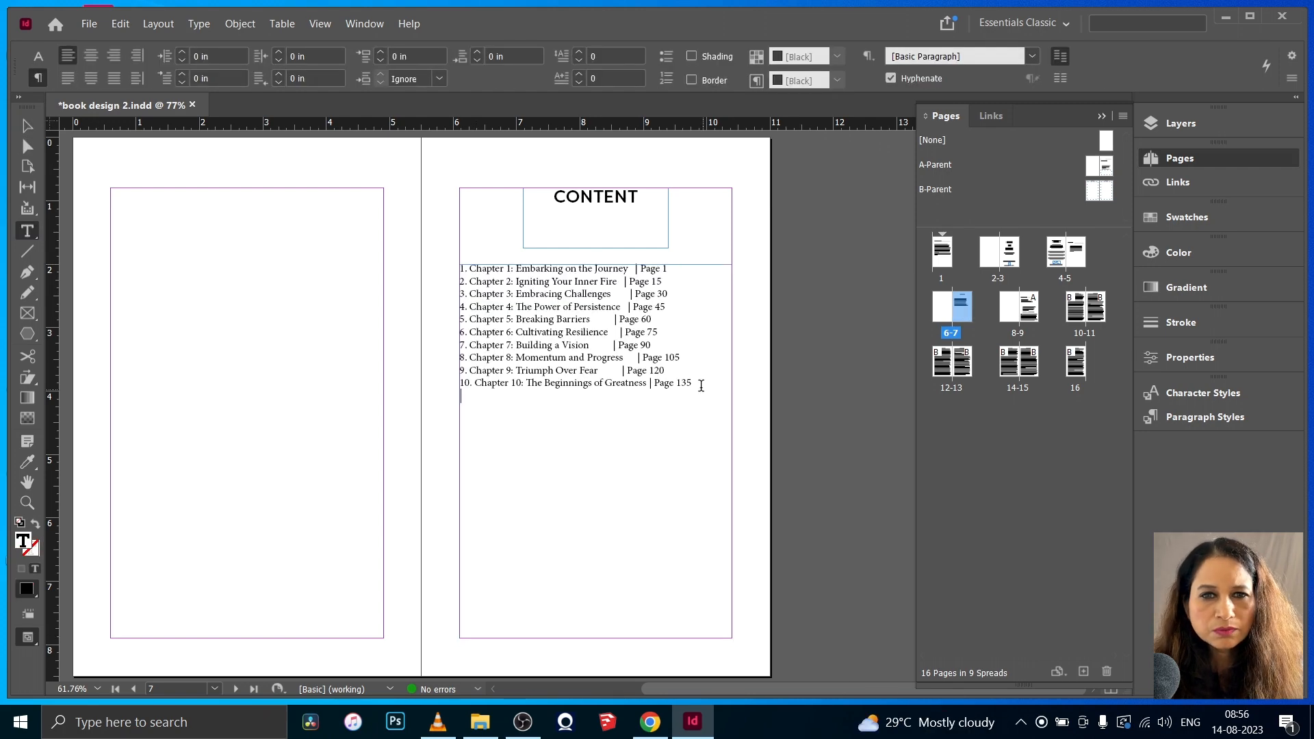
- Format the whole chapter list in FilsonProMedium at 14 pt
key(ctrl+a)
click(113, 57)
text(FilsonProMedium)
key(Return)
click(224, 54)
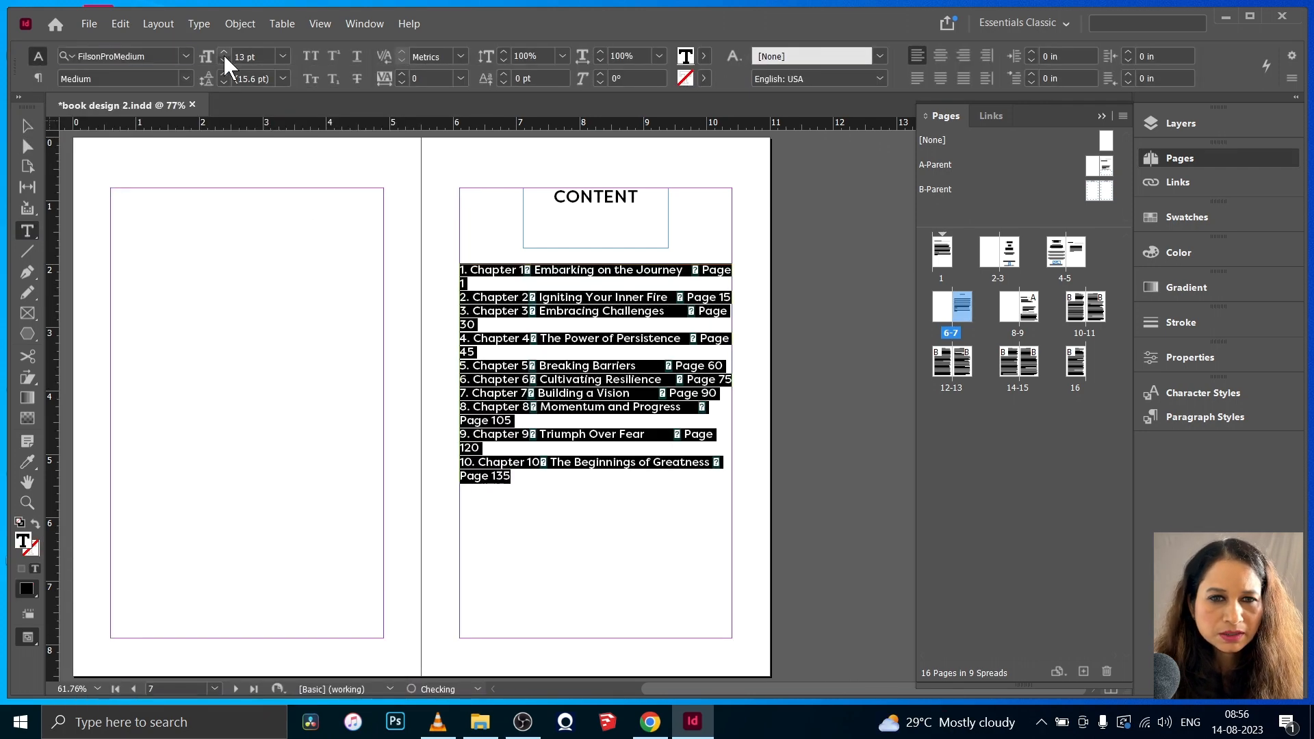
click(223, 53)
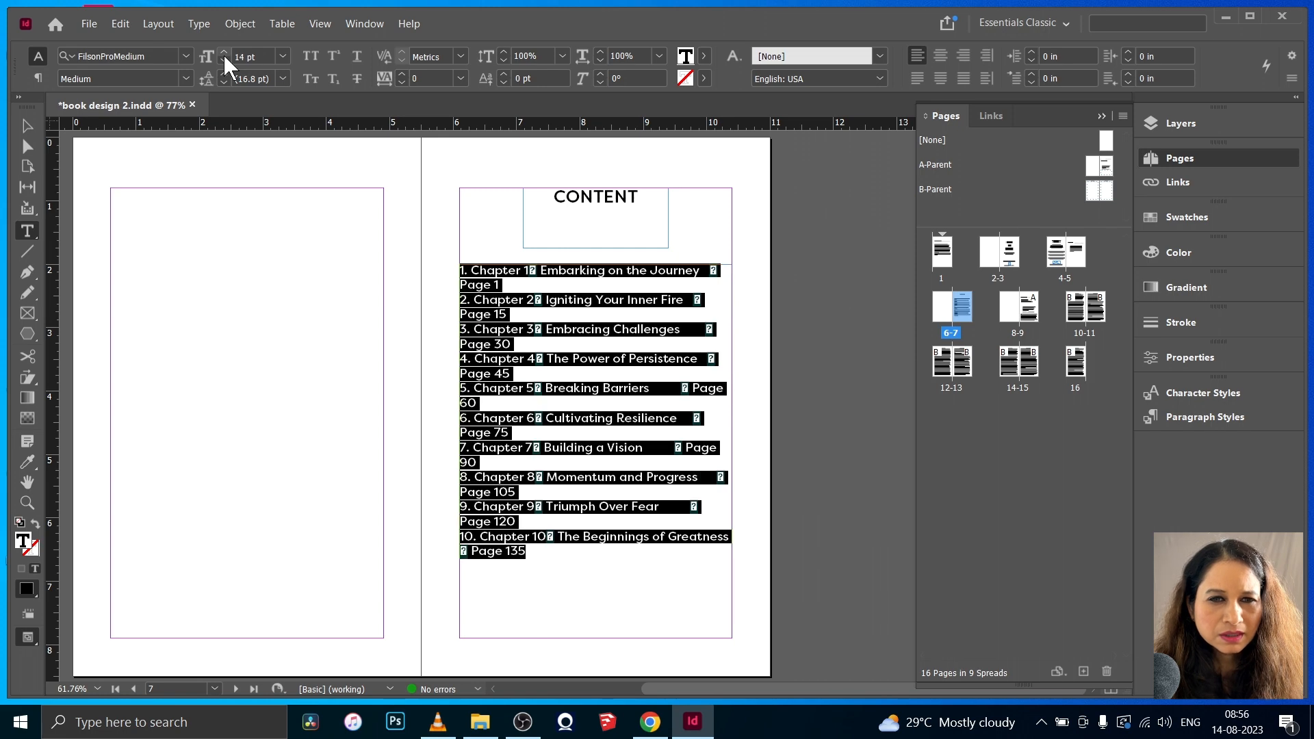
- Increase the chapter list's leading, first to 24 pt and finally to 30 pt
scroll(637, 312, up, 2)
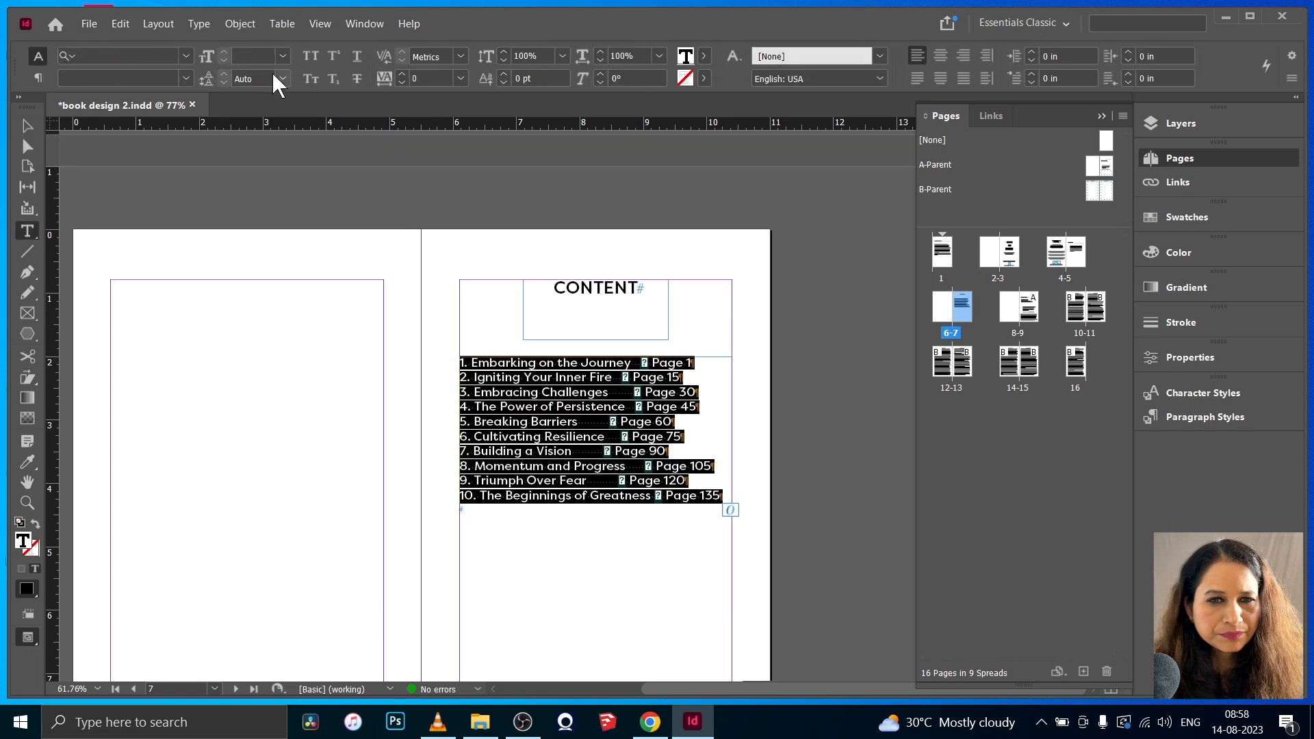
click(282, 78)
click(264, 263)
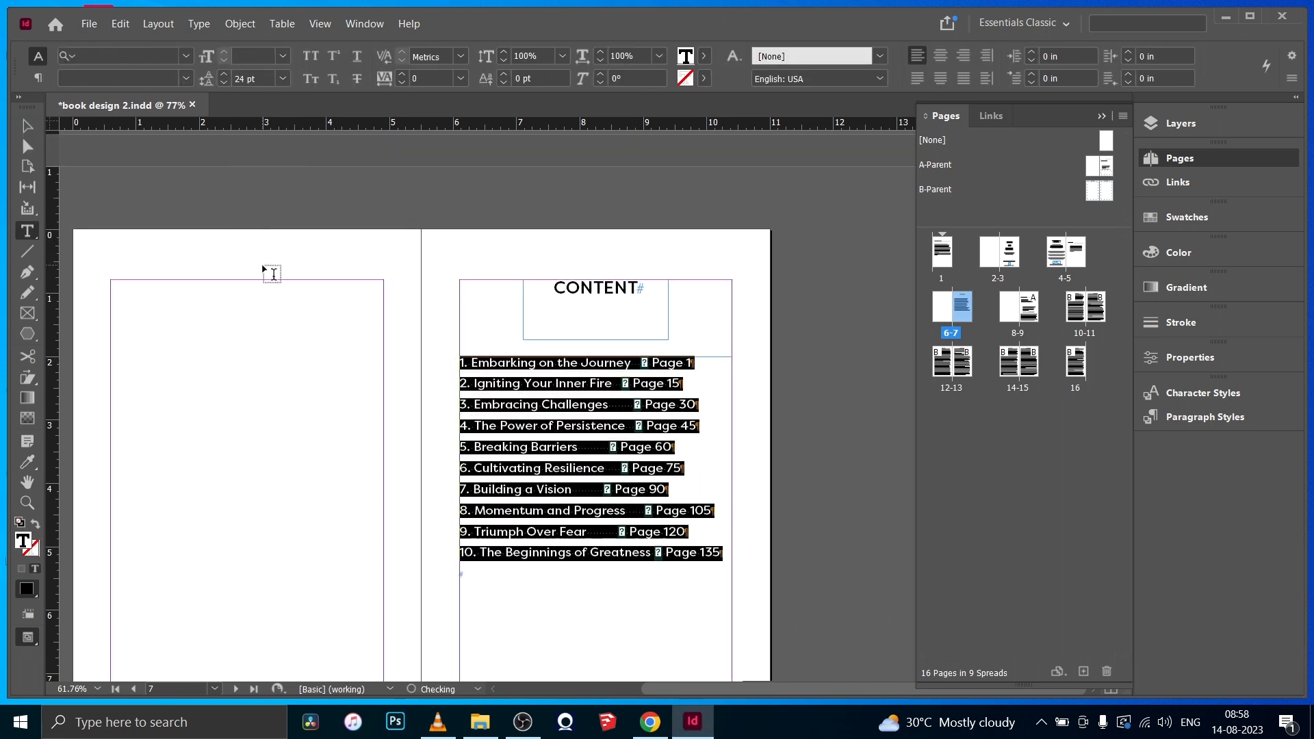
click(282, 78)
click(272, 282)
key(Escape)
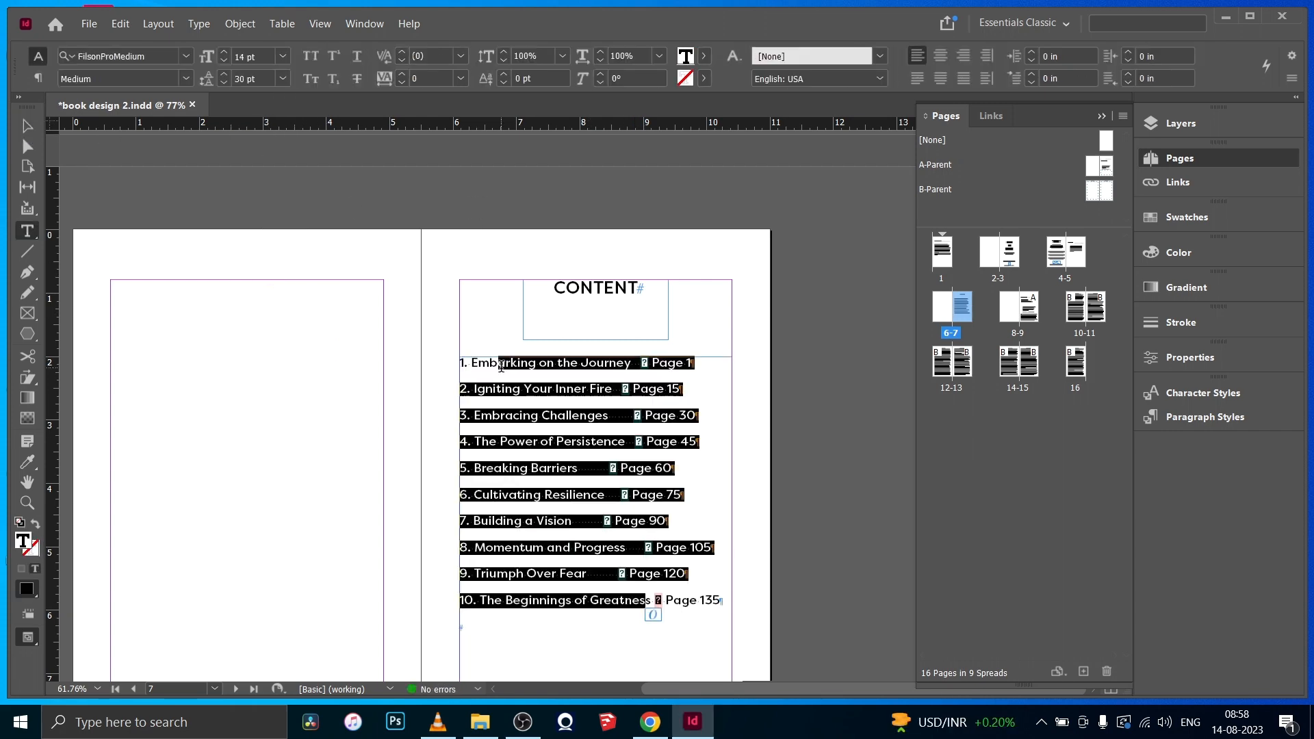
- Add a left-aligned tab stop at about 3.29 in for the chapter list
click(199, 23)
click(209, 110)
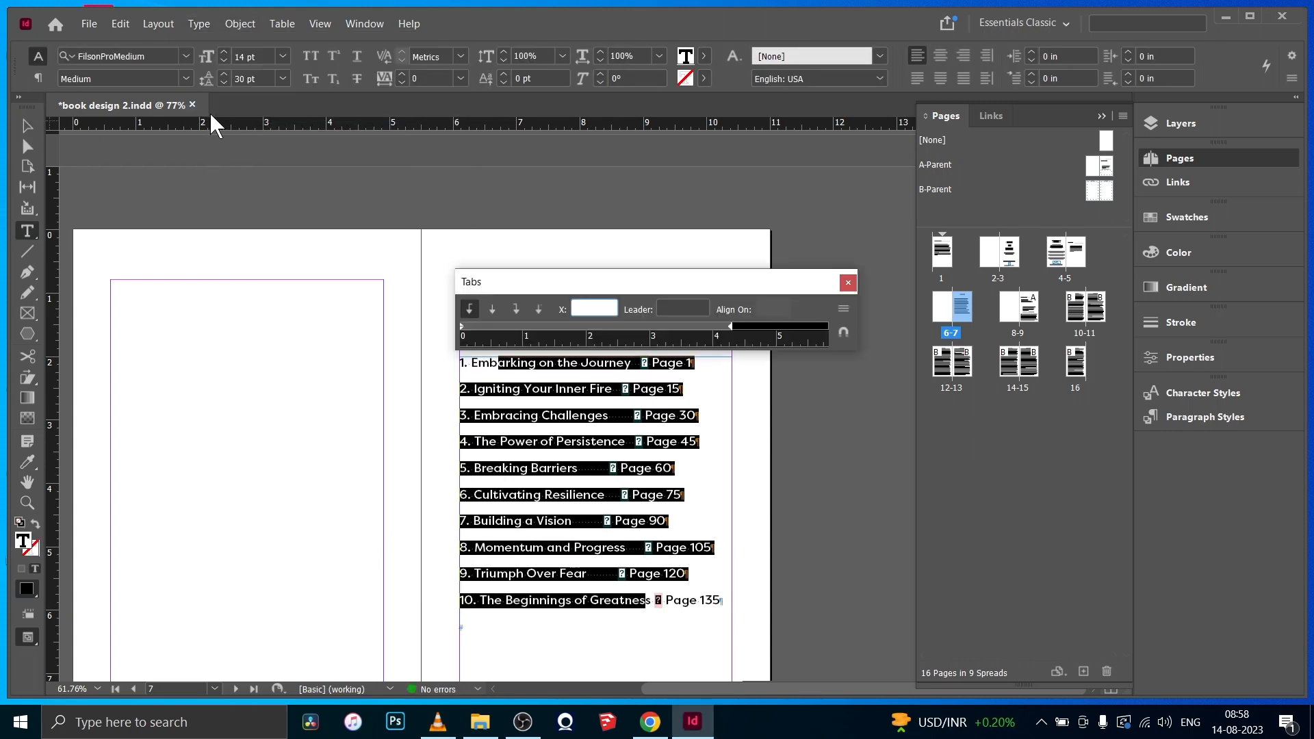
click(668, 327)
- Insert tabs before the page numbers of entries 4 to 9 so they move to the tab stop
click(632, 442)
key(Tab)
click(609, 468)
key(Tab)
click(617, 494)
key(Tab)
click(606, 519)
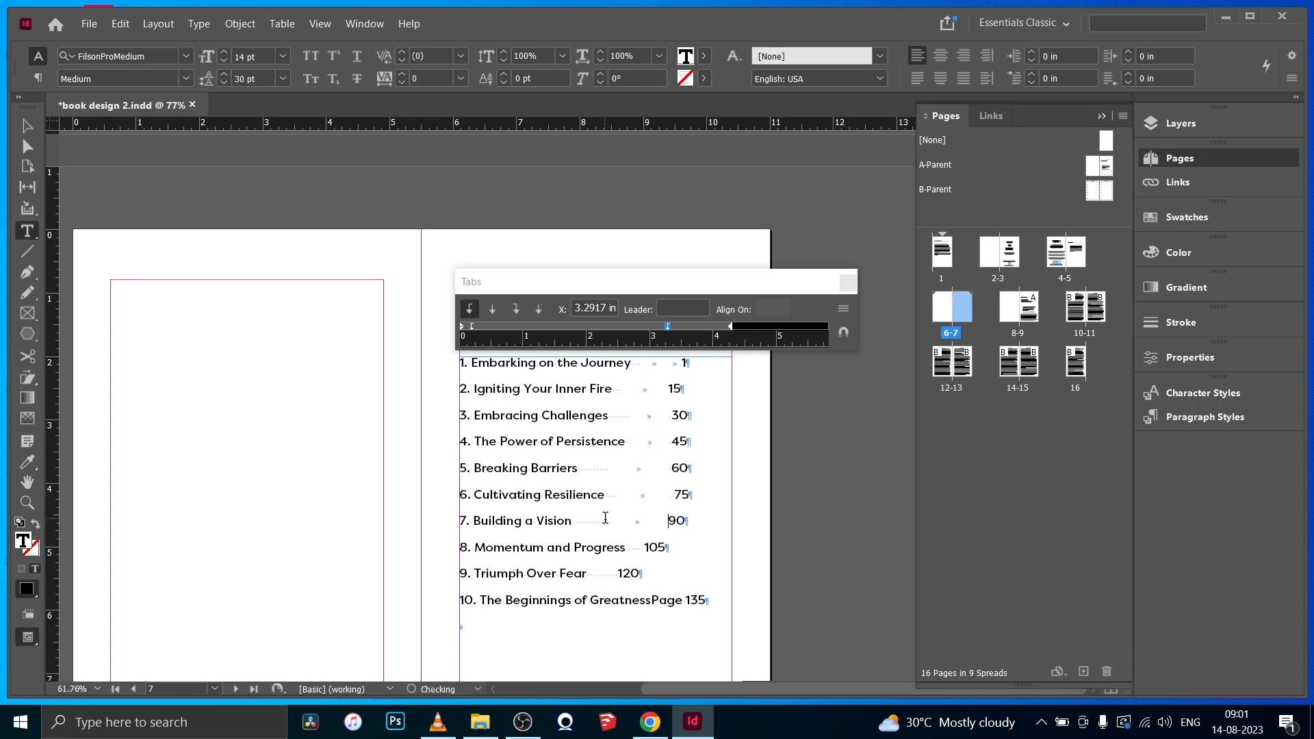
click(644, 547)
- Replace the word "Page" before 135 in the last chapter entry with a tab
key(Tab)
click(618, 573)
key(Tab)
click(685, 600)
key(BackSpace)
key(BackSpace)
key(BackSpace)
key(BackSpace)
key(BackSpace)
key(Tab)
click(712, 525)
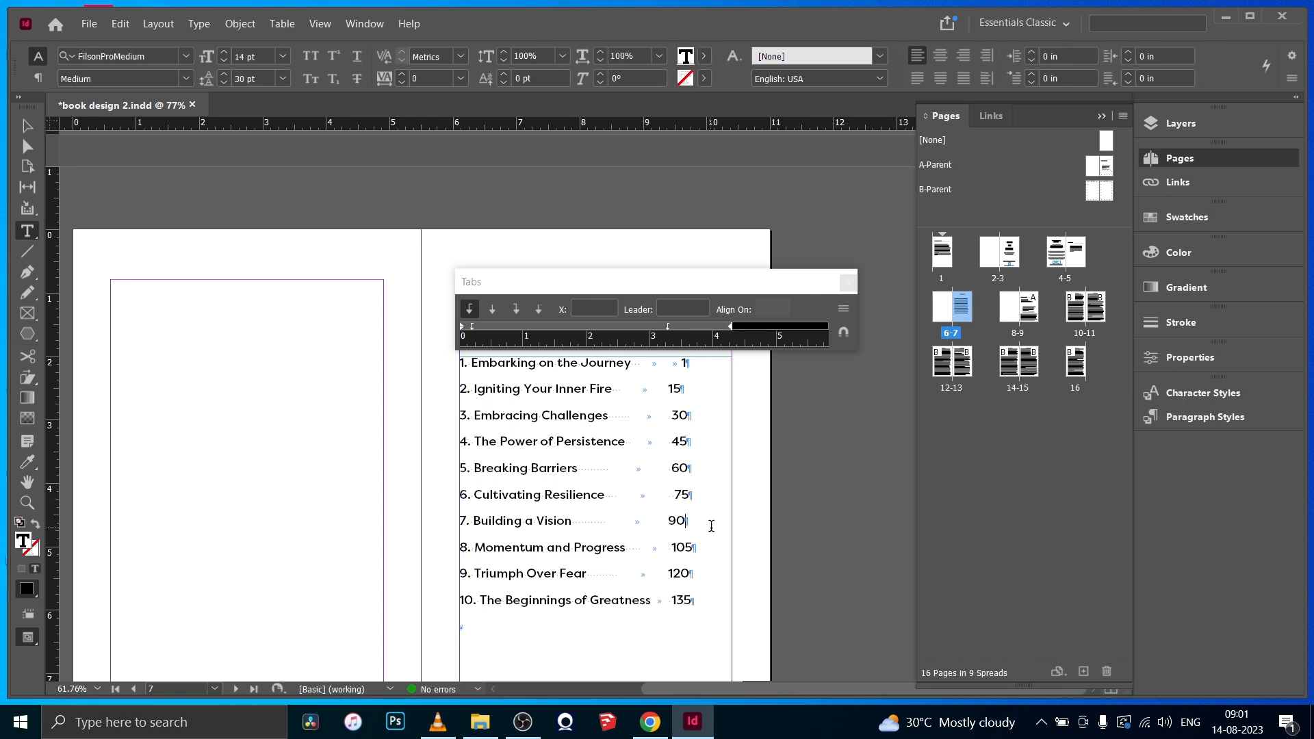
- Close the tab settings and hide the hidden characters
drag(647, 288, 619, 247)
click(820, 241)
click(198, 23)
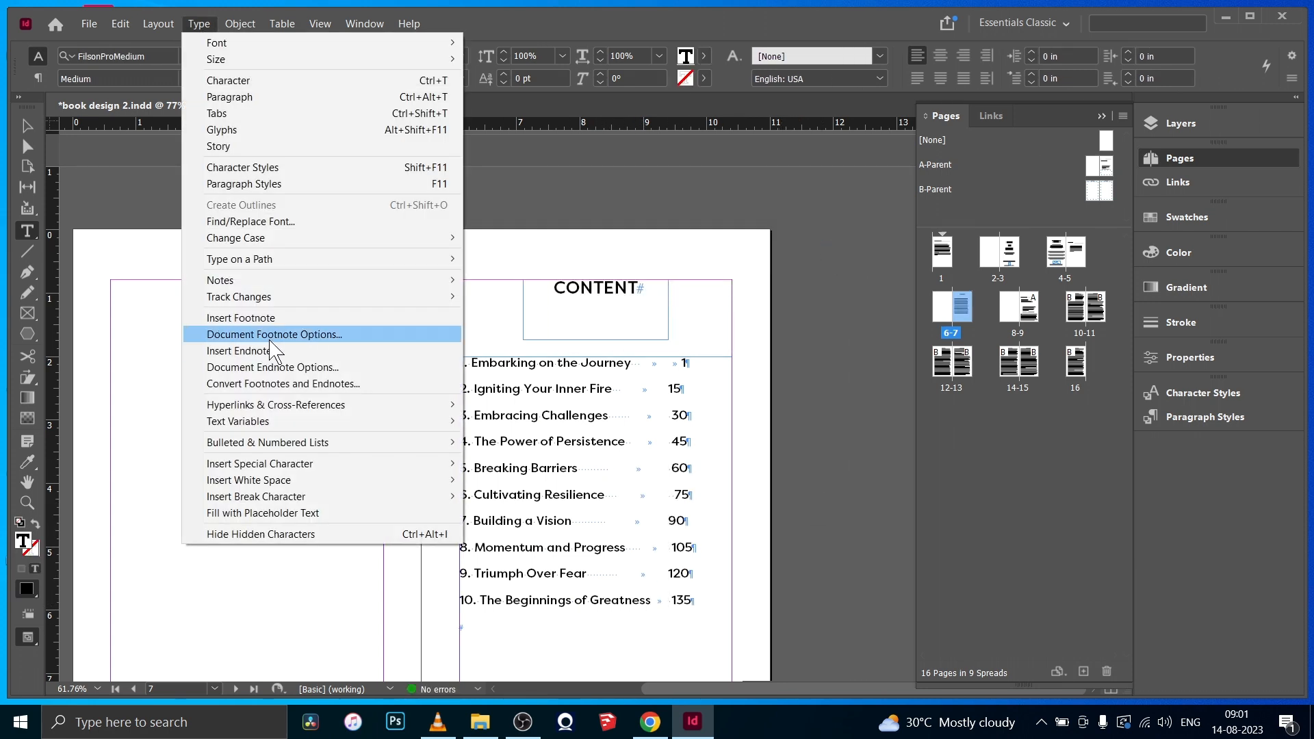
click(262, 534)
- Give the chapter list's tab stop a dot leader and close the tab settings
drag(537, 363, 640, 606)
click(198, 24)
click(216, 113)
click(677, 309)
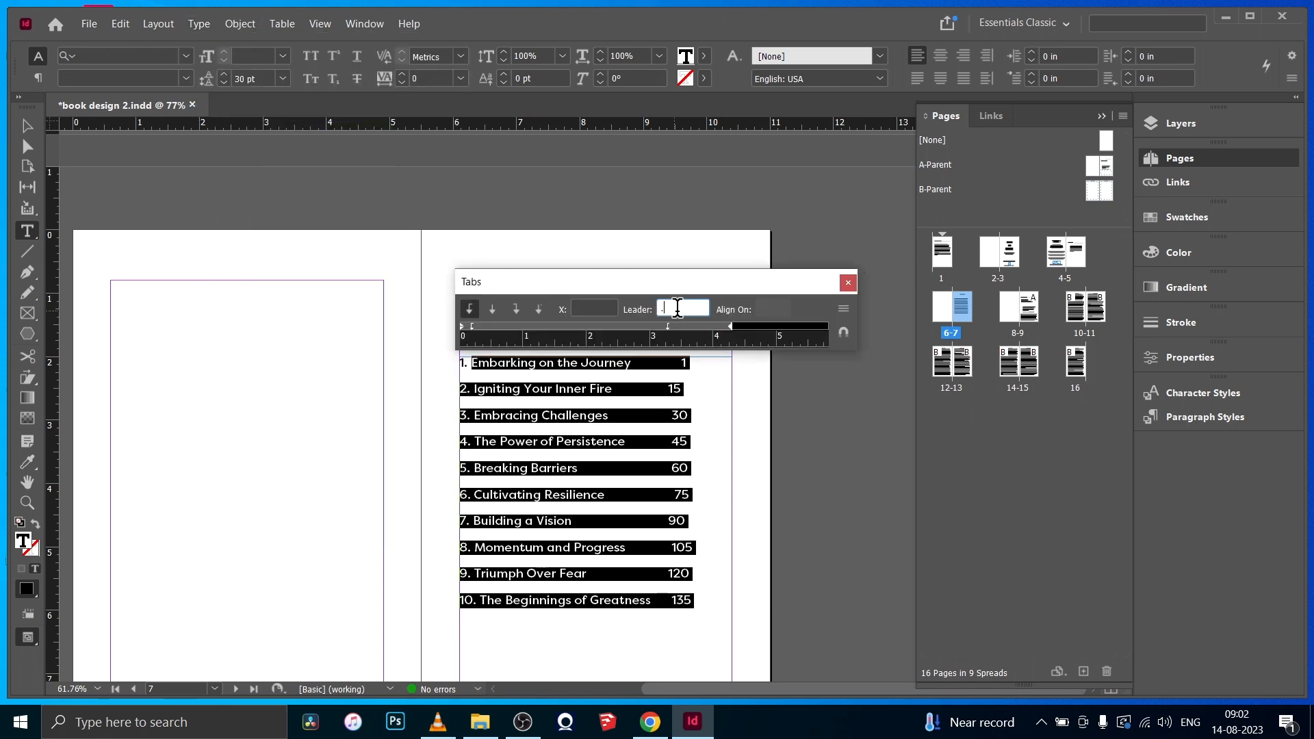
click(667, 327)
key(Escape)
click(848, 283)
click(814, 349)
scroll(762, 402, down, 3)
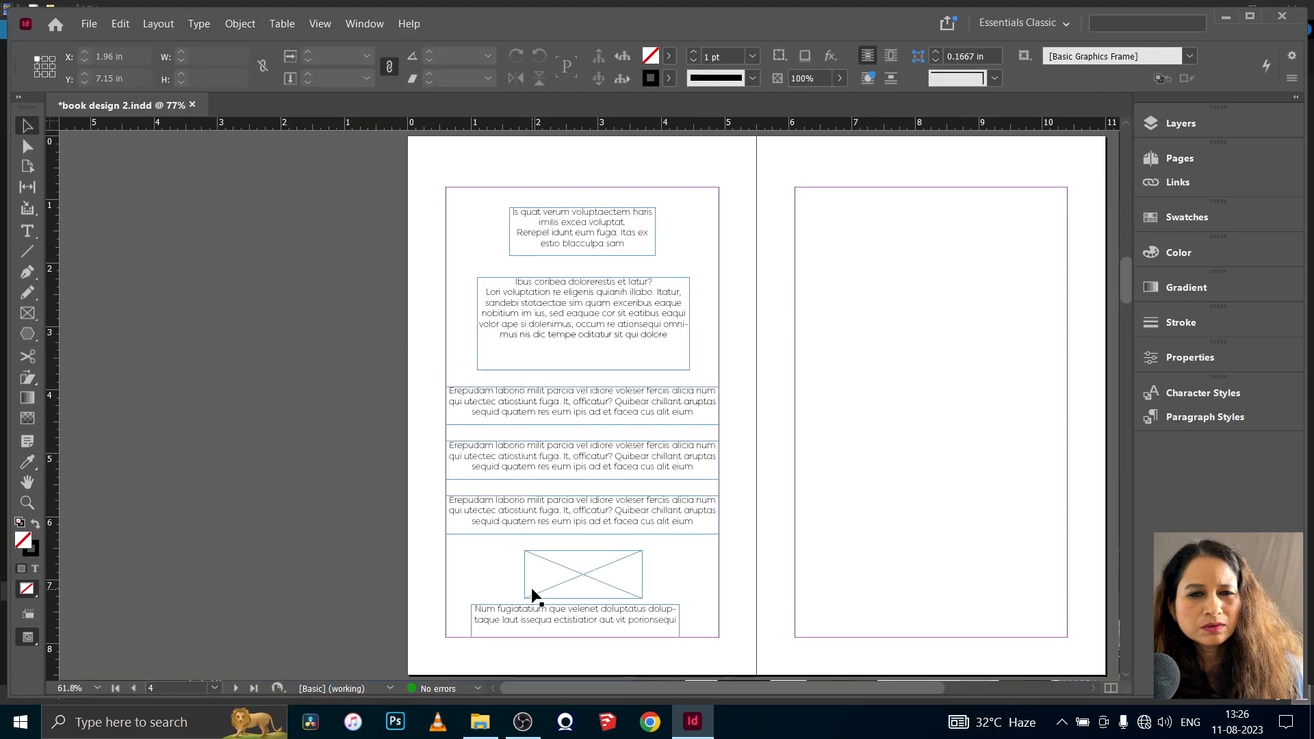
- Copy the "About the Author" heading frame together with its horizontal line from page 1
click(1178, 158)
double_click(942, 251)
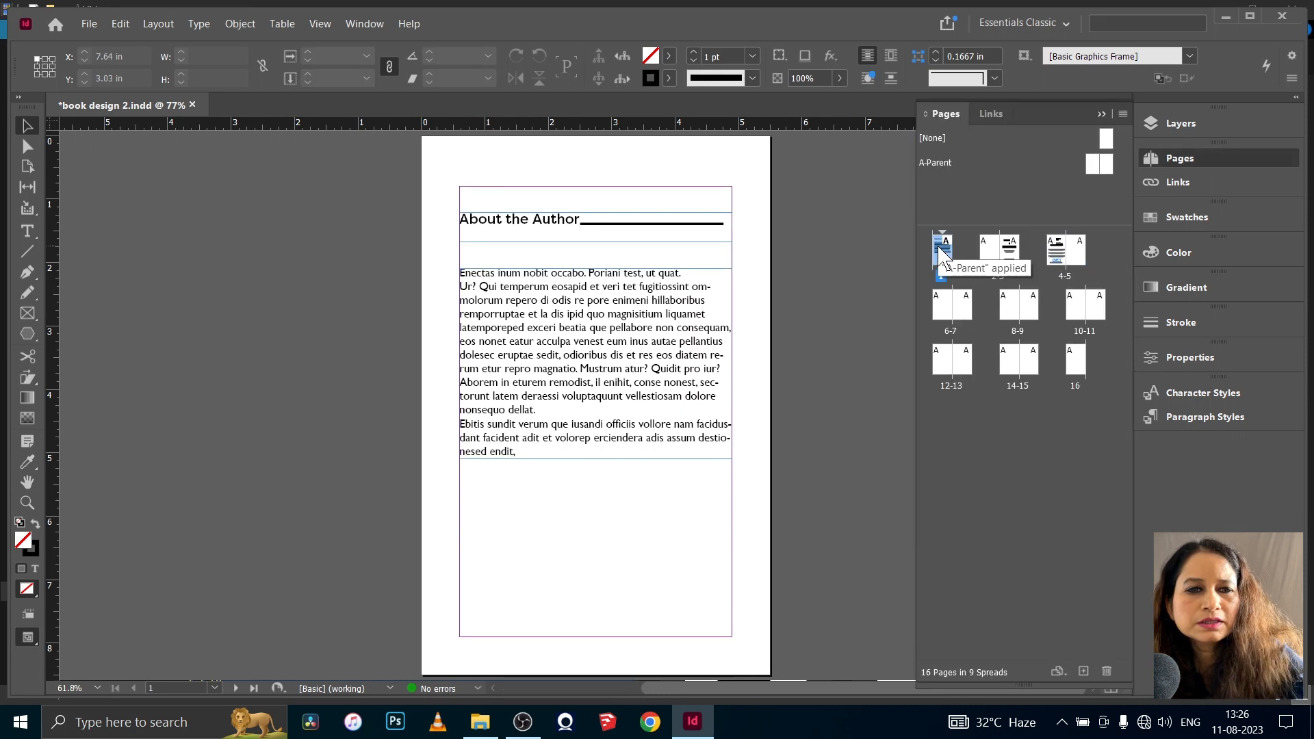
click(543, 223)
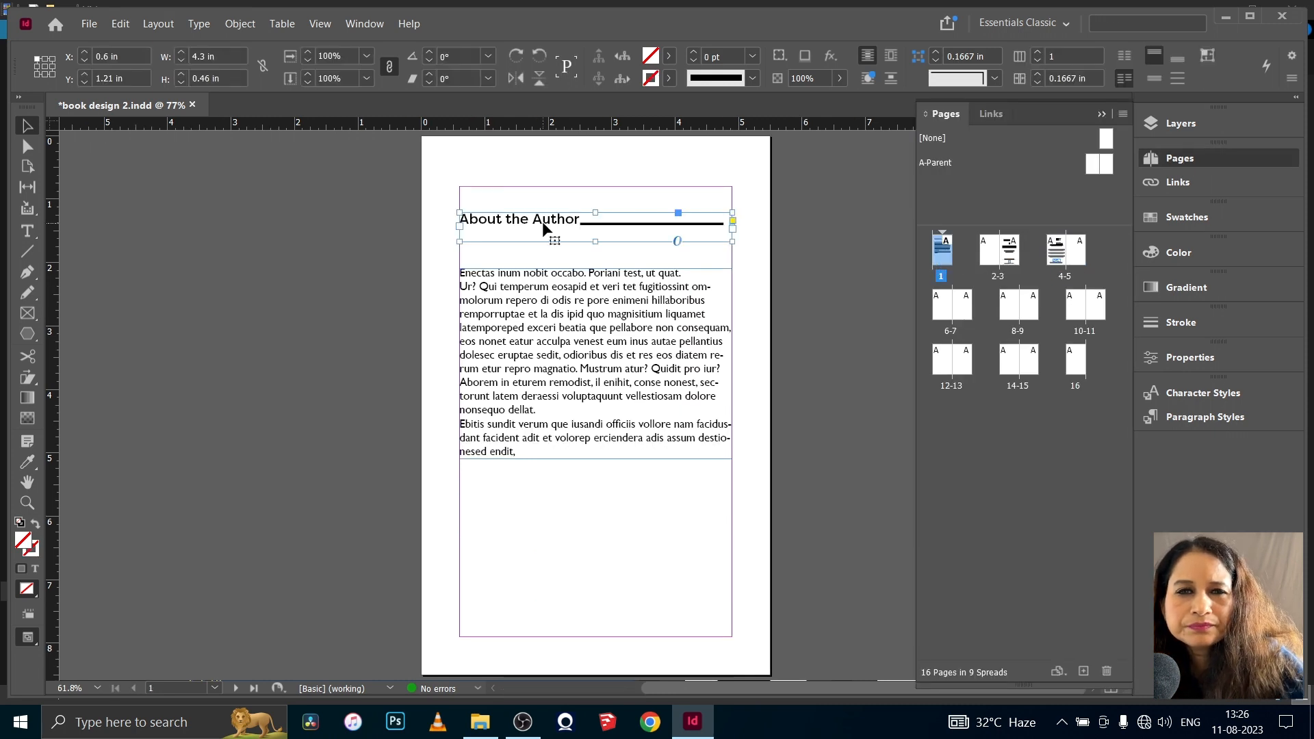
click(628, 226)
right_click(628, 231)
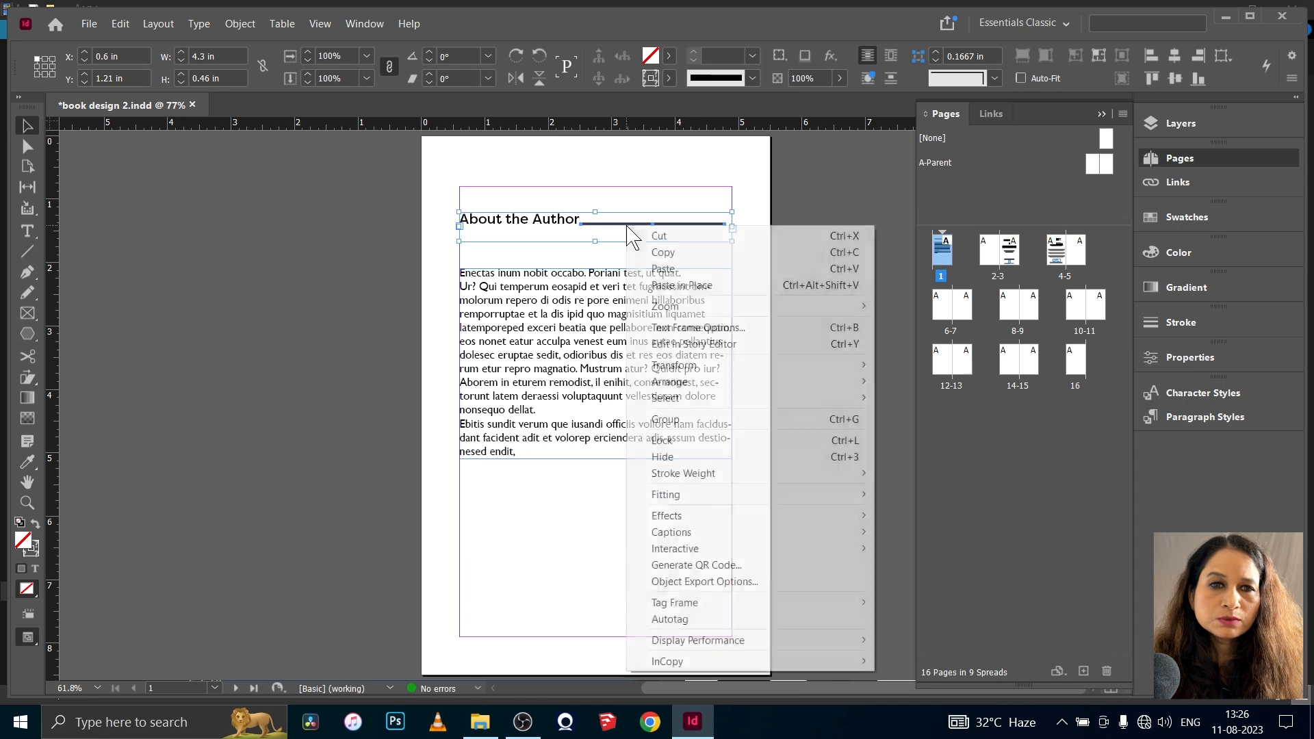
click(663, 252)
- Paste the copied heading and line onto A-Parent's right-hand page and align them with the inner margin near the top
double_click(1104, 164)
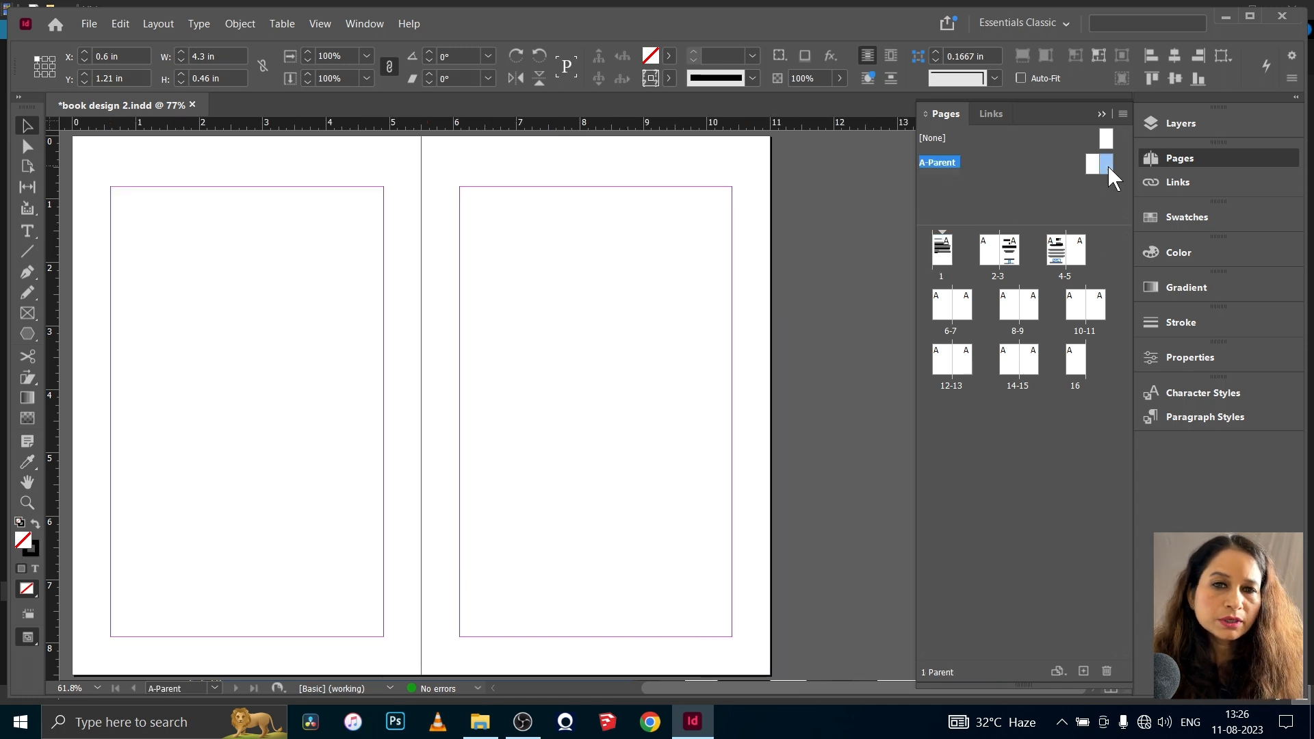
right_click(472, 231)
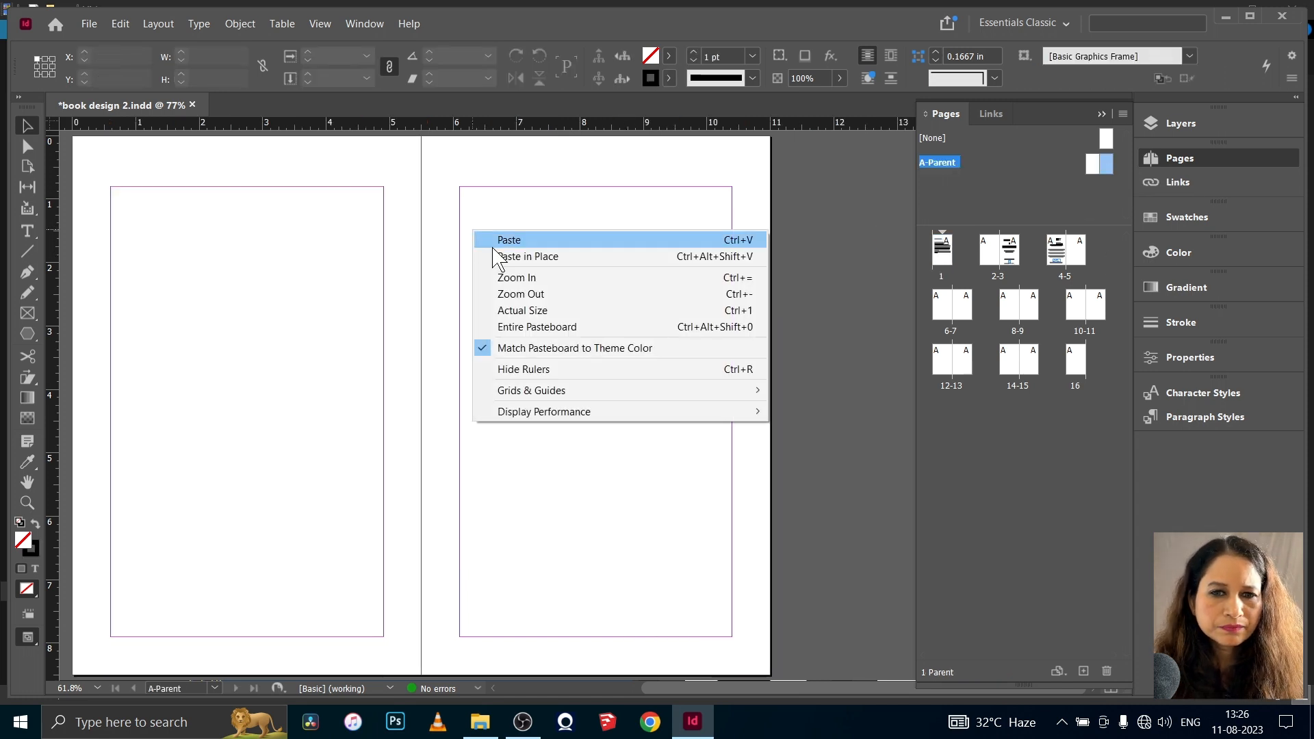
click(493, 258)
drag(554, 412, 463, 244)
click(599, 395)
- Replace the "About the Author" text on the parent page with a Chapter Number text variable
double_click(580, 245)
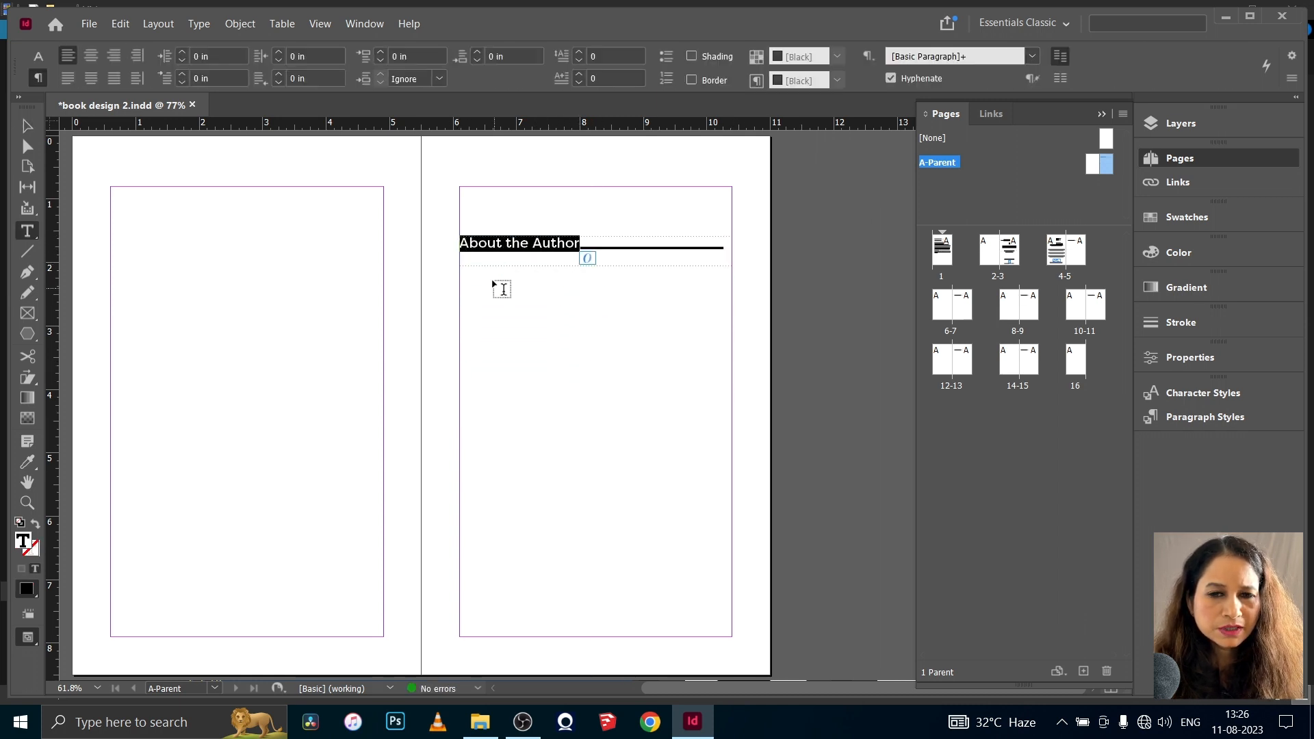
click(199, 23)
mouse_move(284, 423)
mouse_move(532, 441)
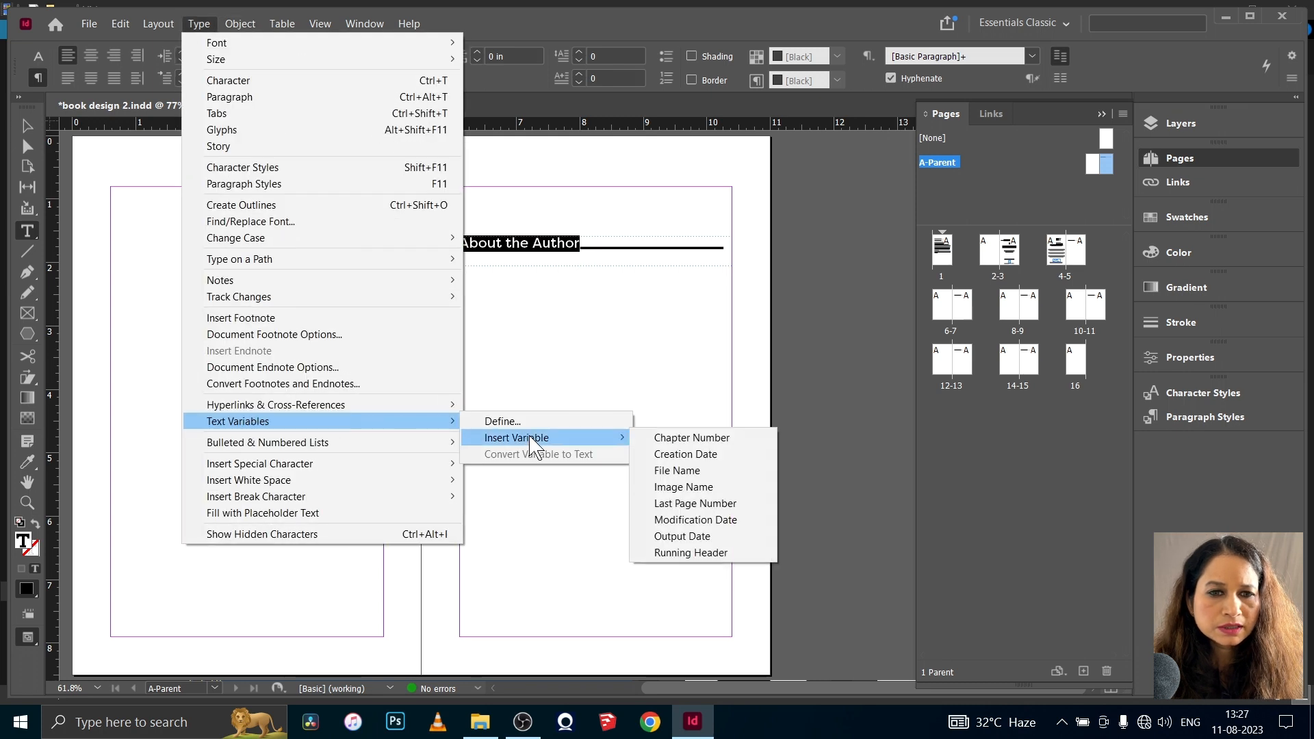
click(692, 438)
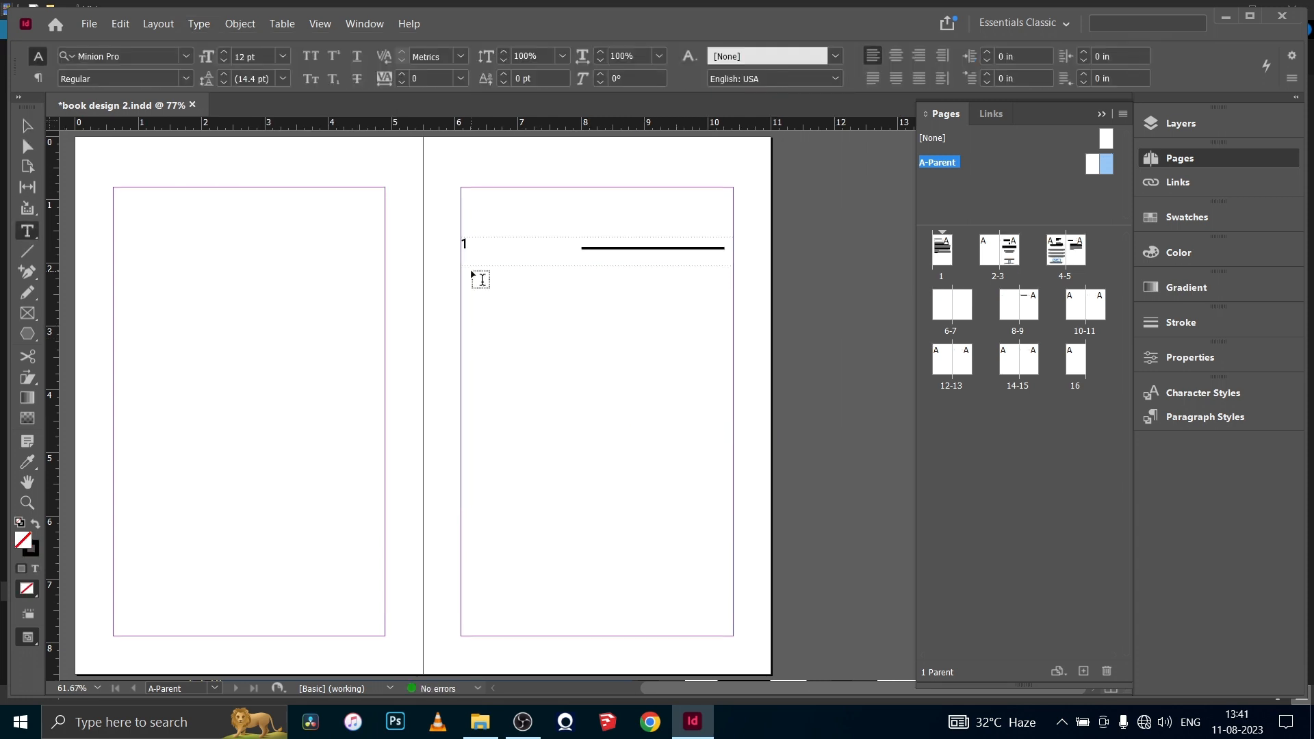
- Add a text frame reading "The Night That Changed My Life" below the chapter number, set in enlarged, left-aligned FilsonProMedium
drag(469, 277, 678, 385)
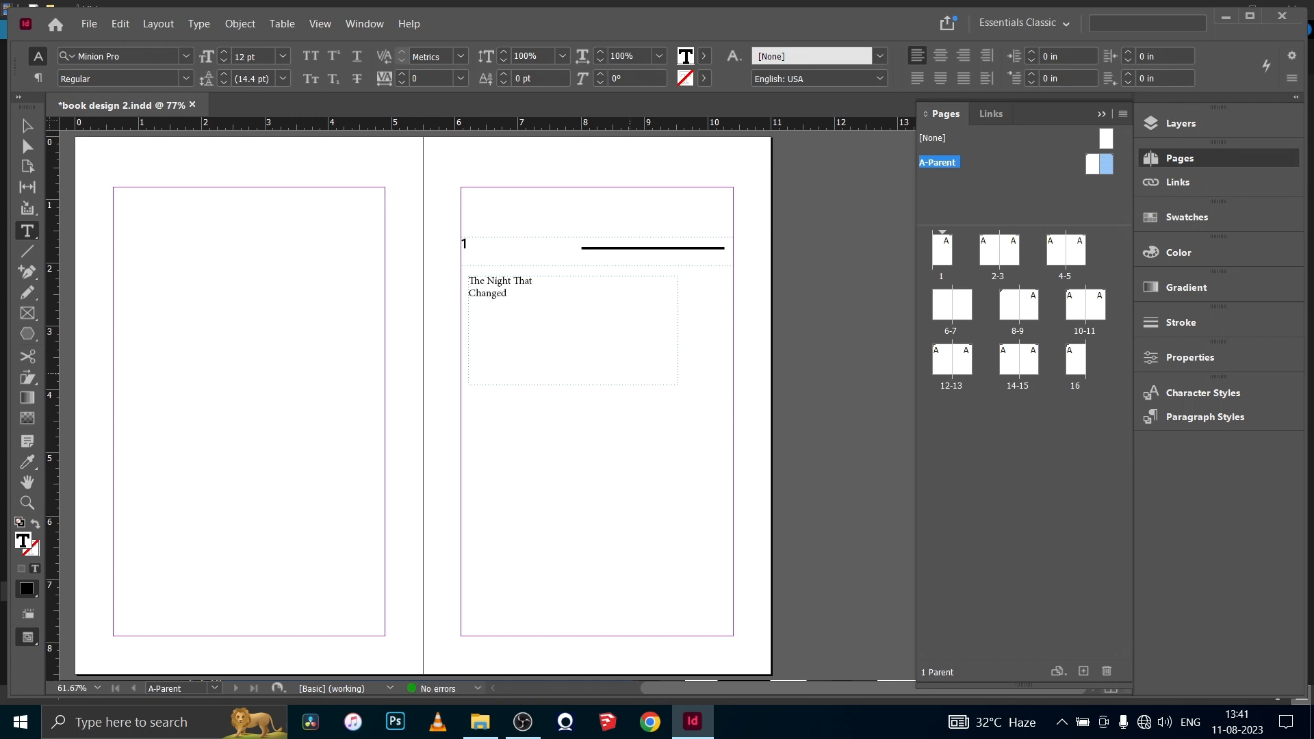
drag(542, 294, 468, 281)
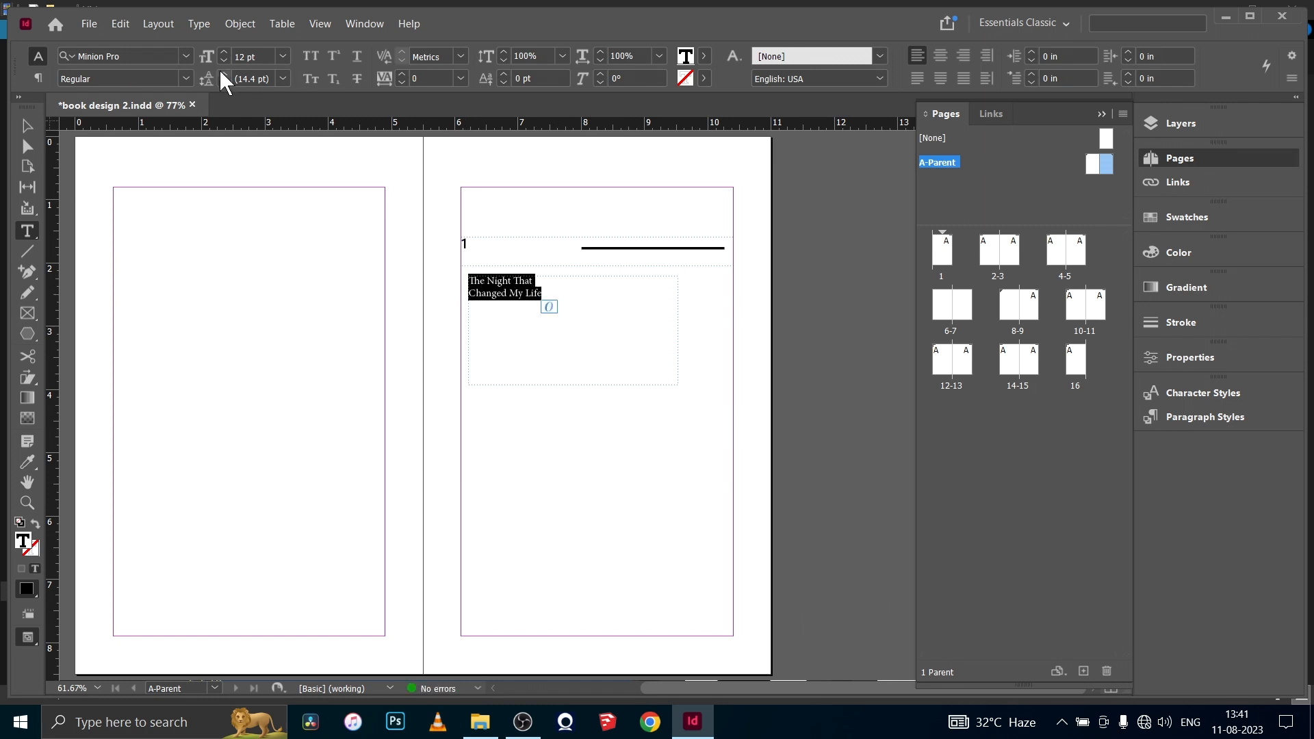
click(186, 56)
click(129, 137)
click(224, 52)
click(224, 52)
click(224, 51)
click(224, 51)
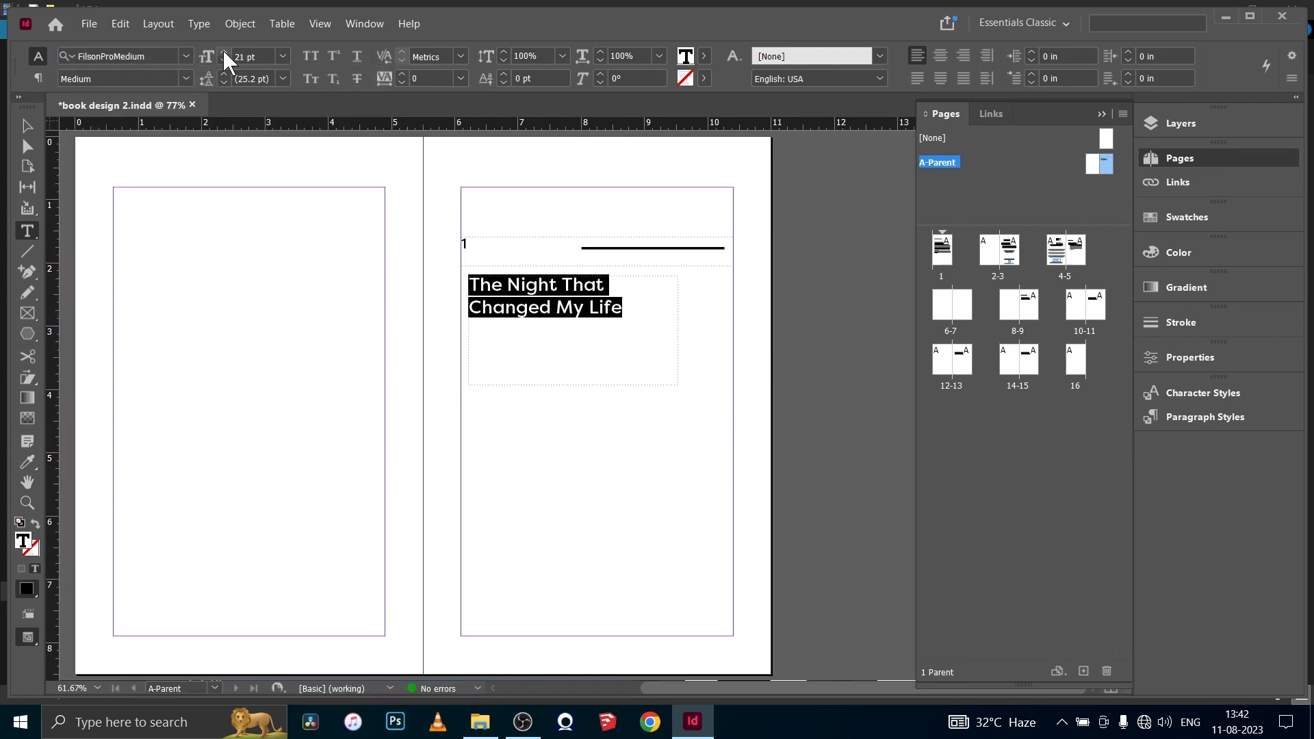
click(223, 51)
click(223, 51)
click(223, 51)
click(38, 78)
click(91, 56)
click(67, 57)
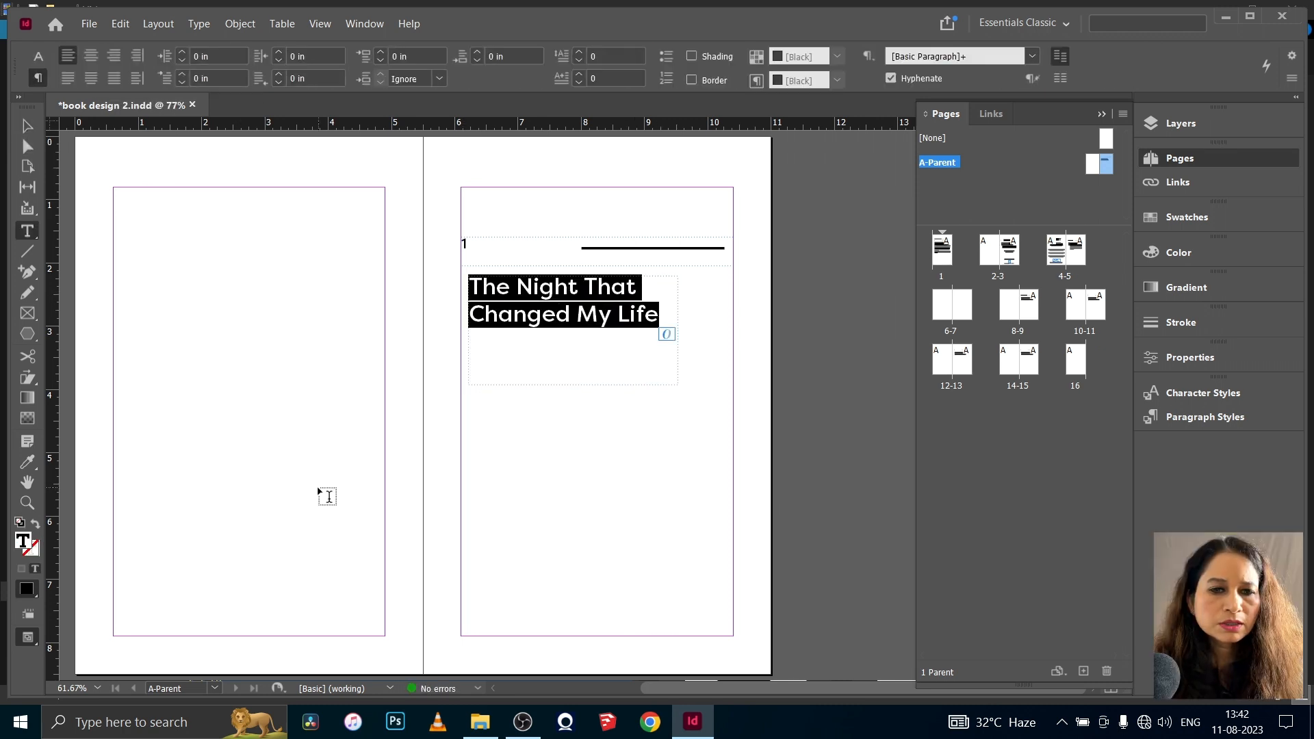
- Replace the chapter title placeholder on the parent page with a File Name text variable
click(199, 23)
mouse_move(303, 464)
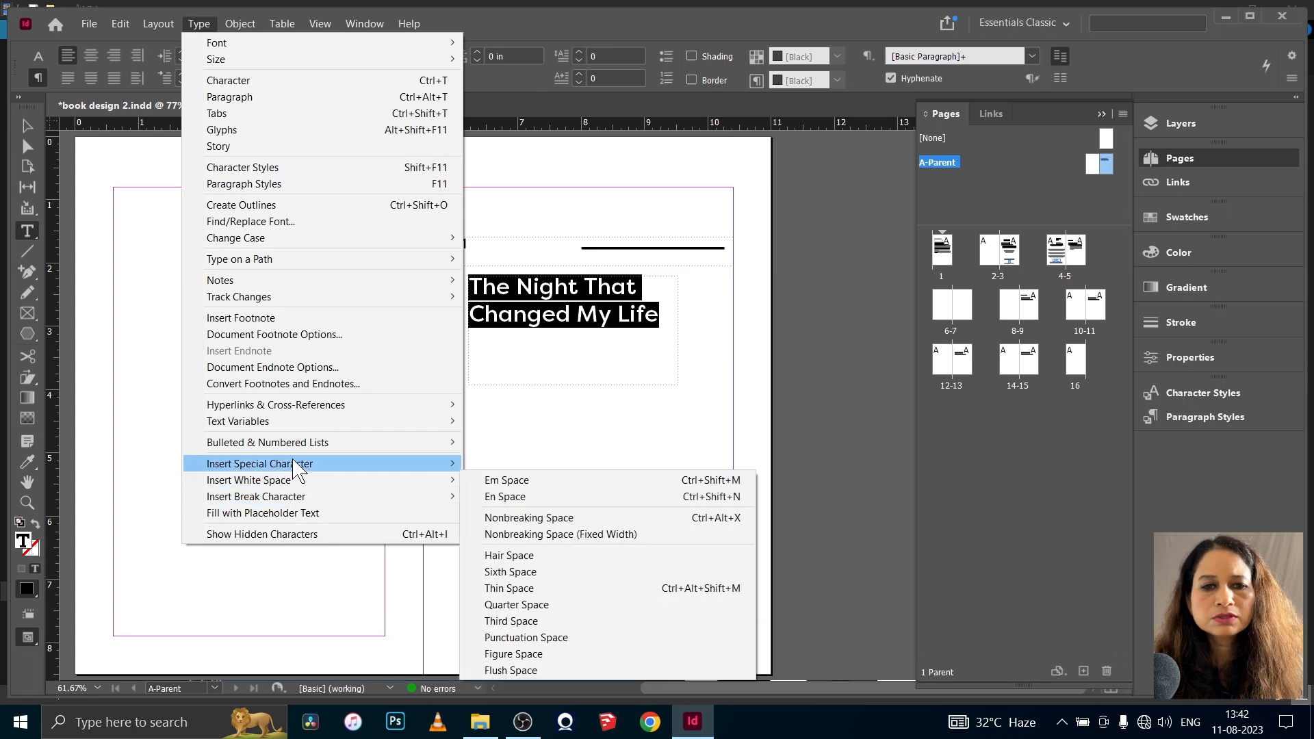
mouse_move(287, 421)
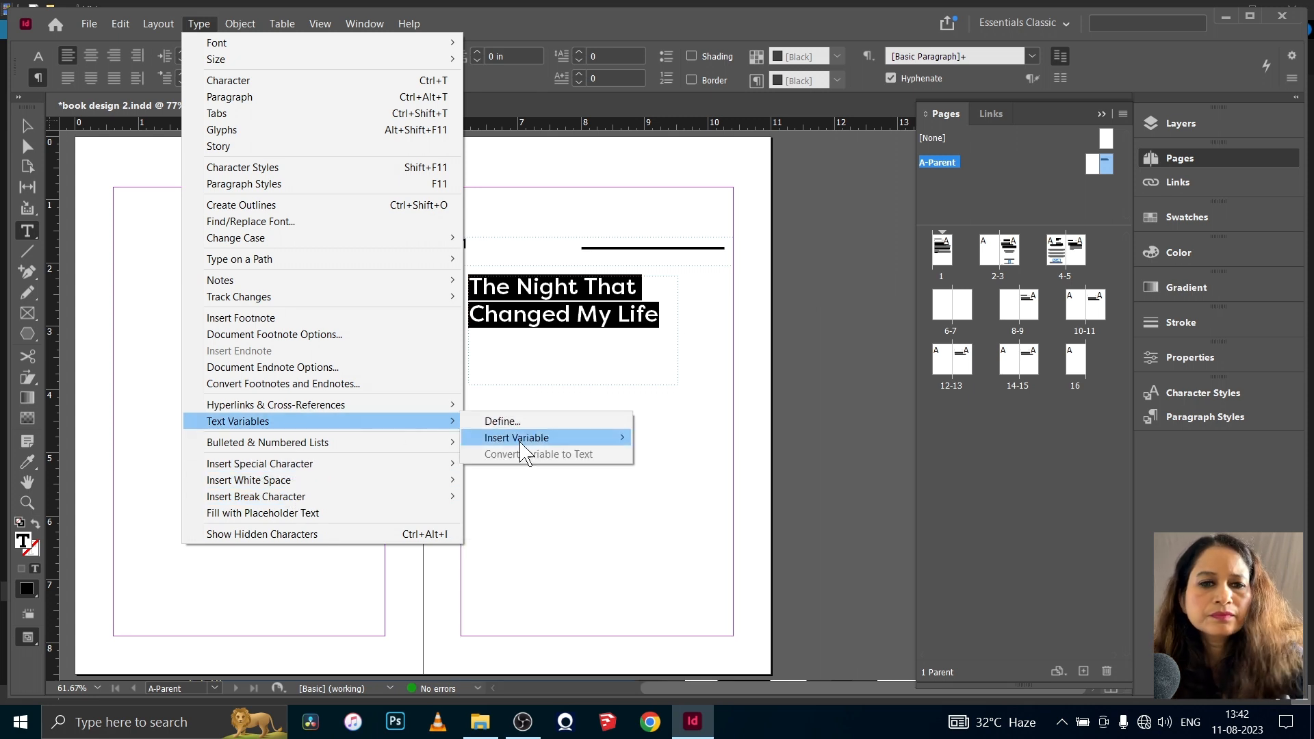
mouse_move(519, 440)
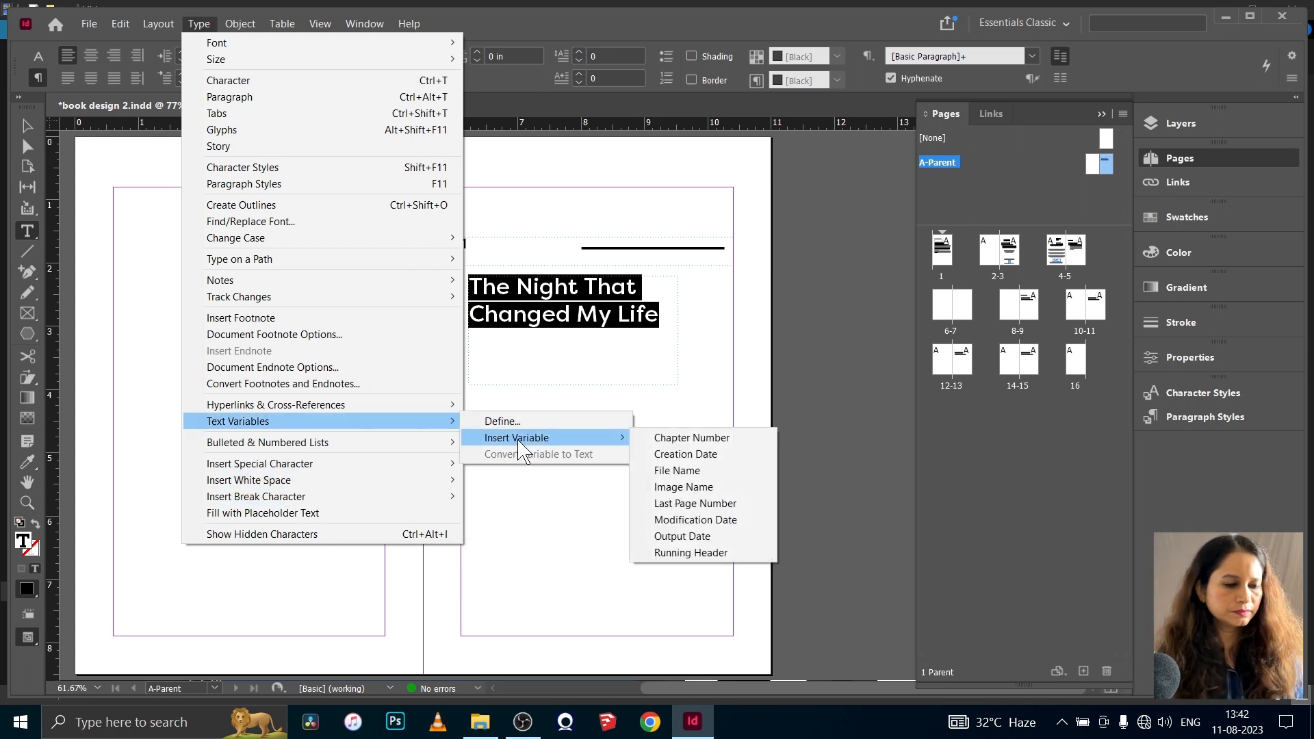
click(685, 471)
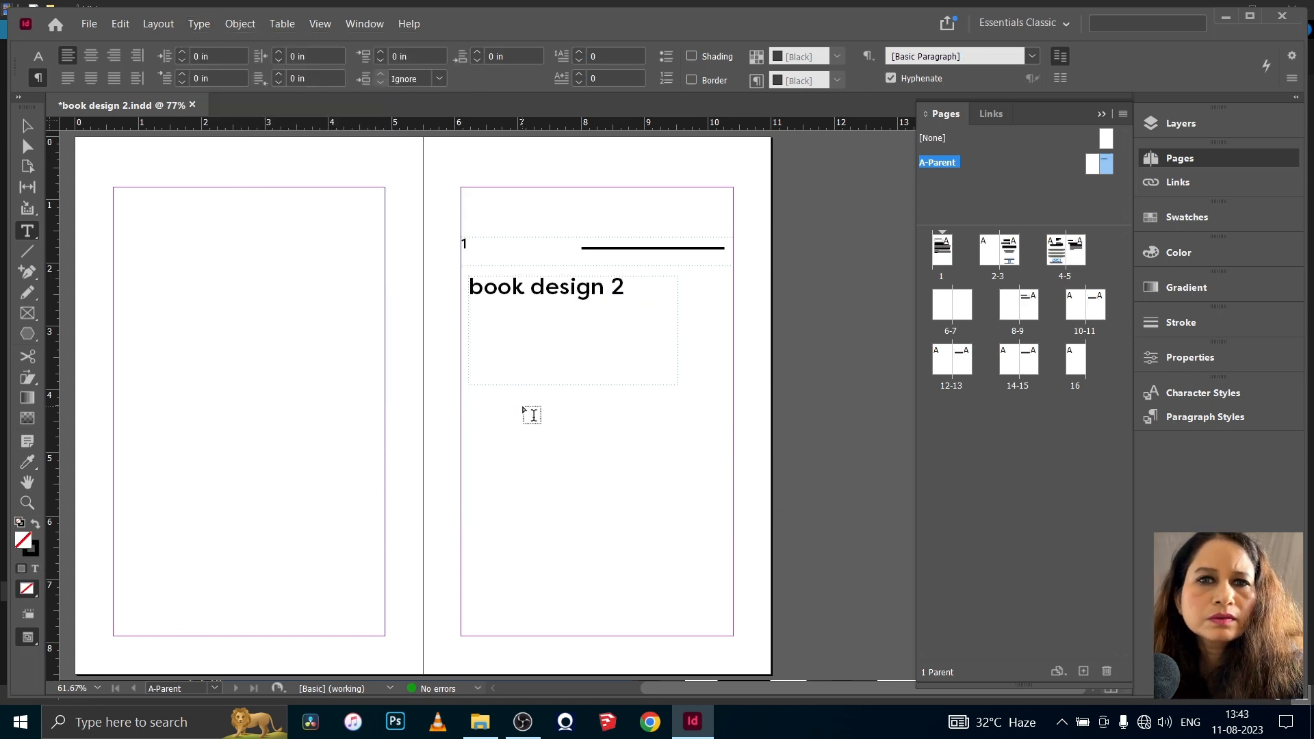
- Add a text frame about 3.2 in wide below the chapter title on the parent page and fill it with placeholder text
drag(520, 407, 724, 509)
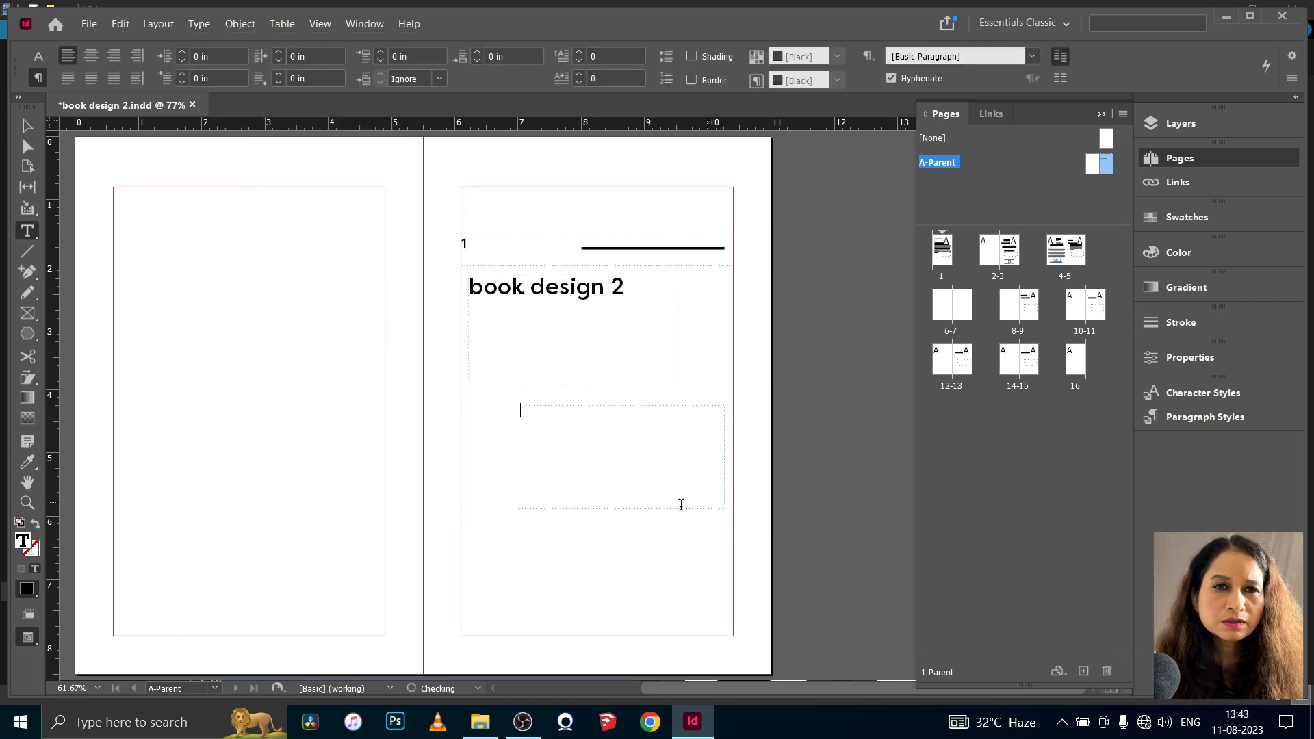
click(199, 24)
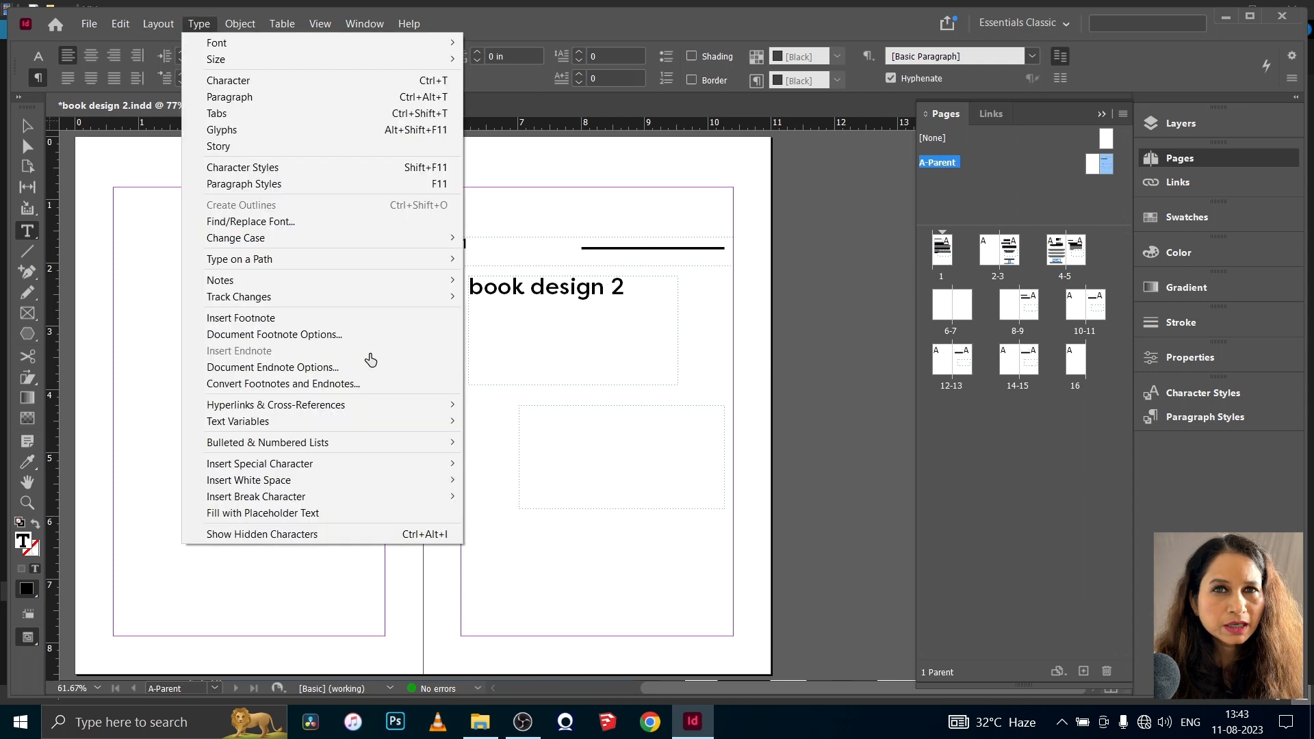
click(323, 520)
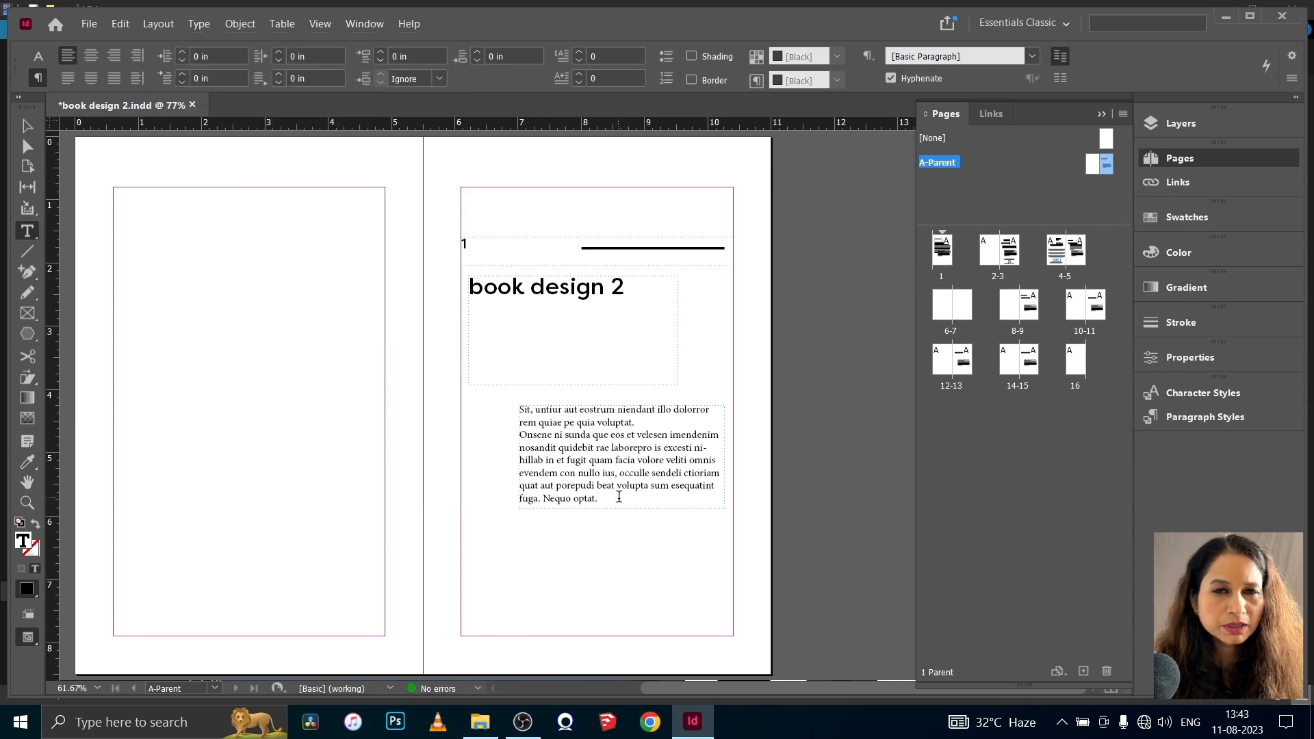
- Extend the placeholder text frame slightly downward and add the attribution "-Williamjames" on an indented line below the text
key(Escape)
drag(621, 509, 621, 525)
double_click(610, 502)
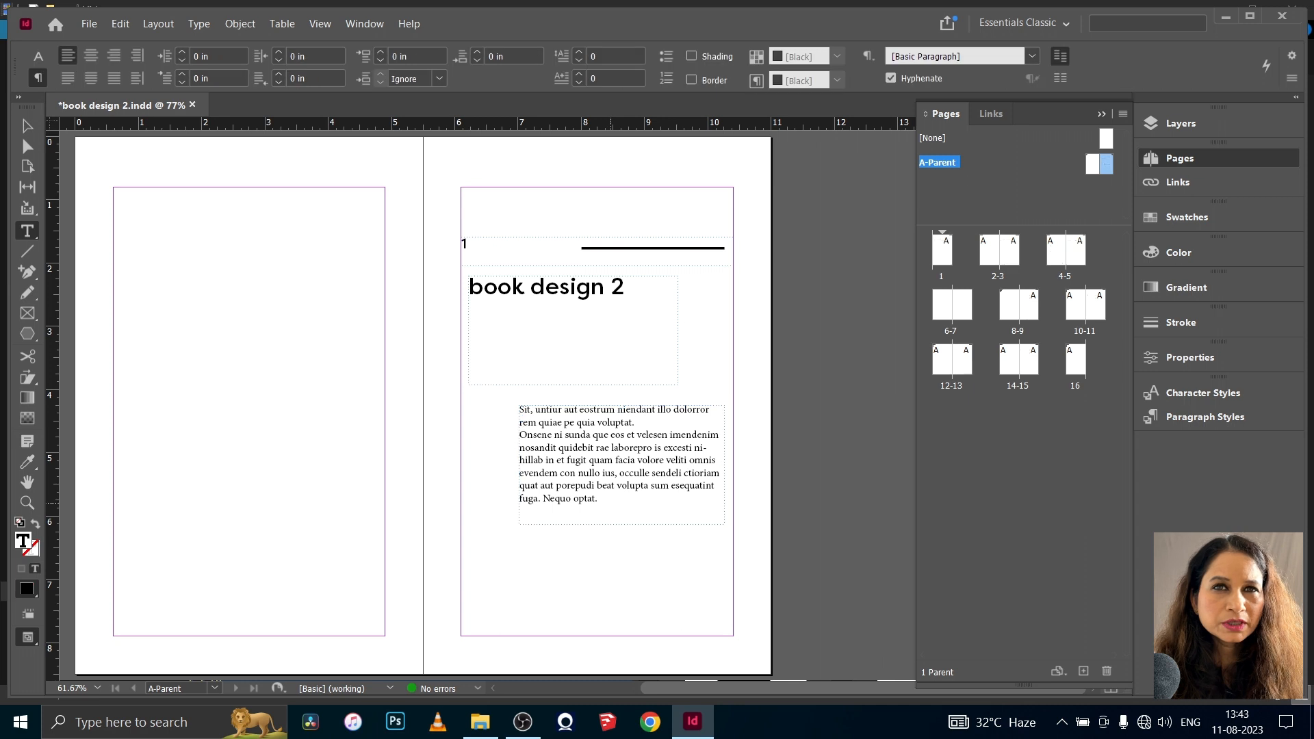
text(-)
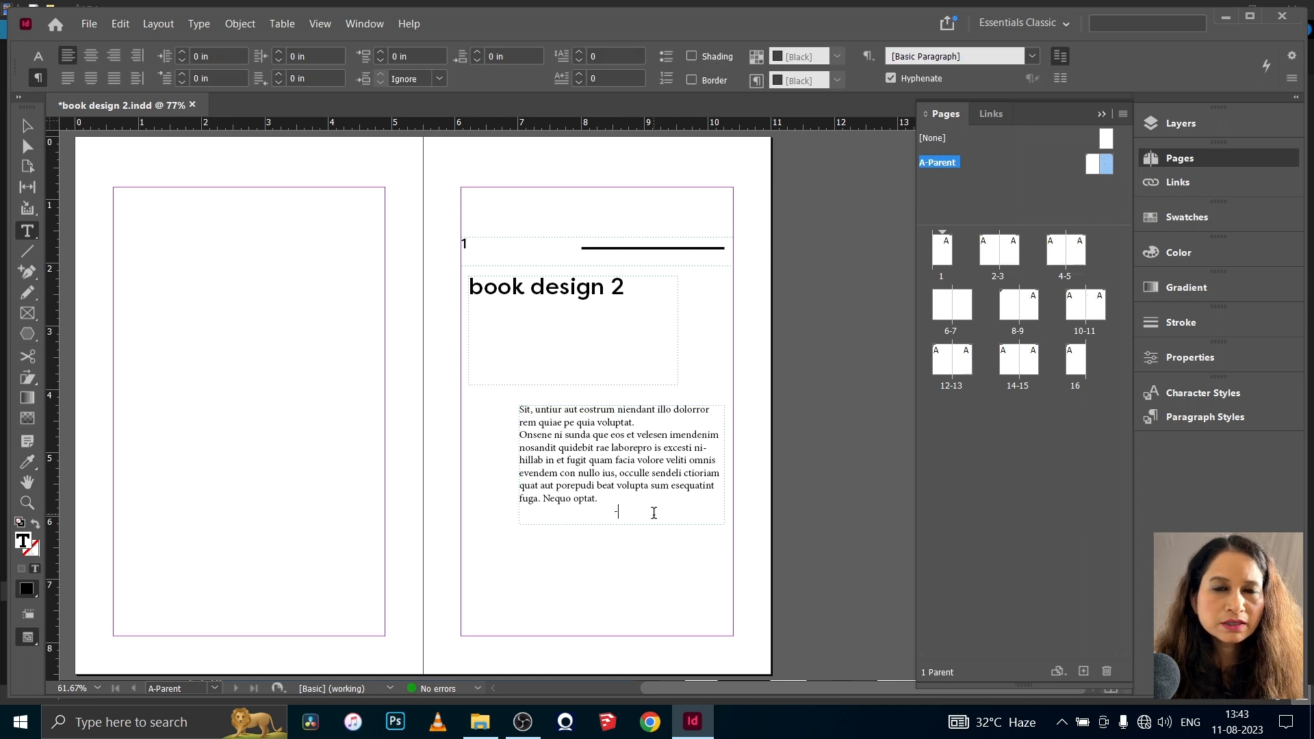
text(Williamjames)
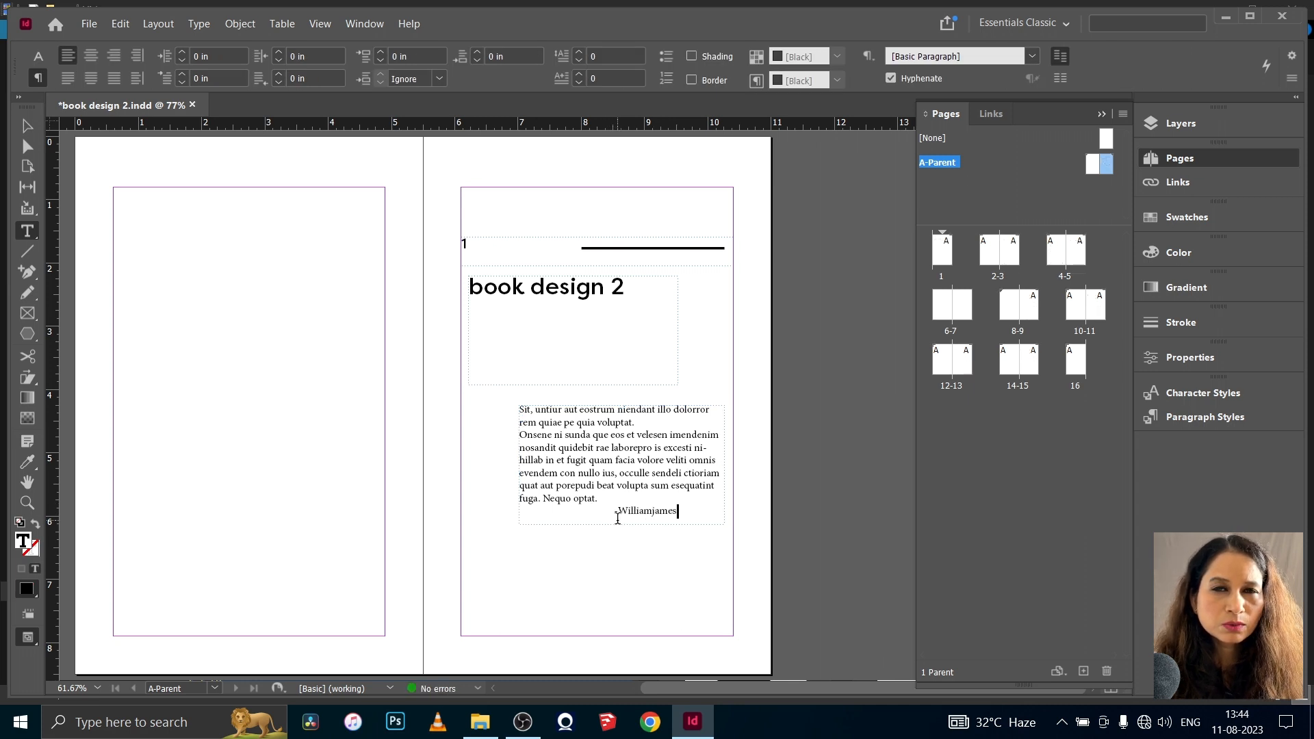
- Format the attribution name in all caps with the FilsonProMedium font
drag(677, 512, 619, 512)
click(39, 56)
click(310, 56)
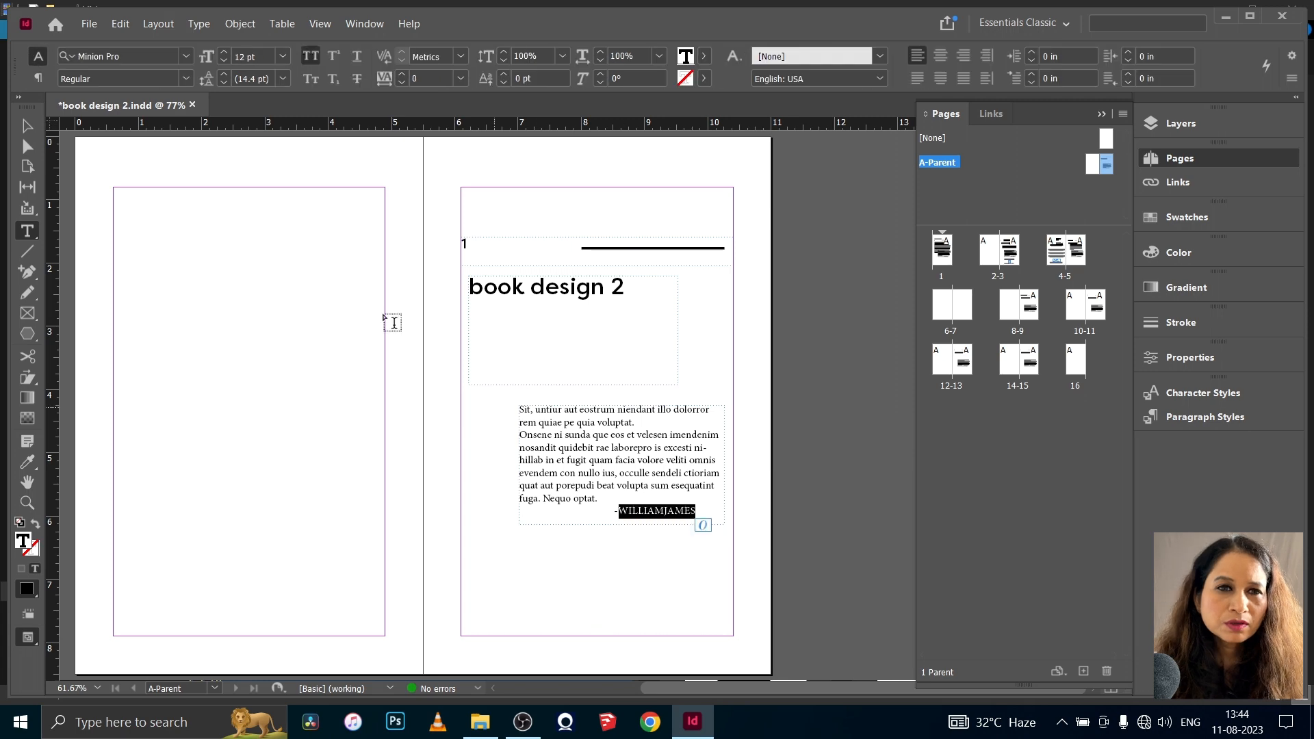
click(185, 56)
click(130, 110)
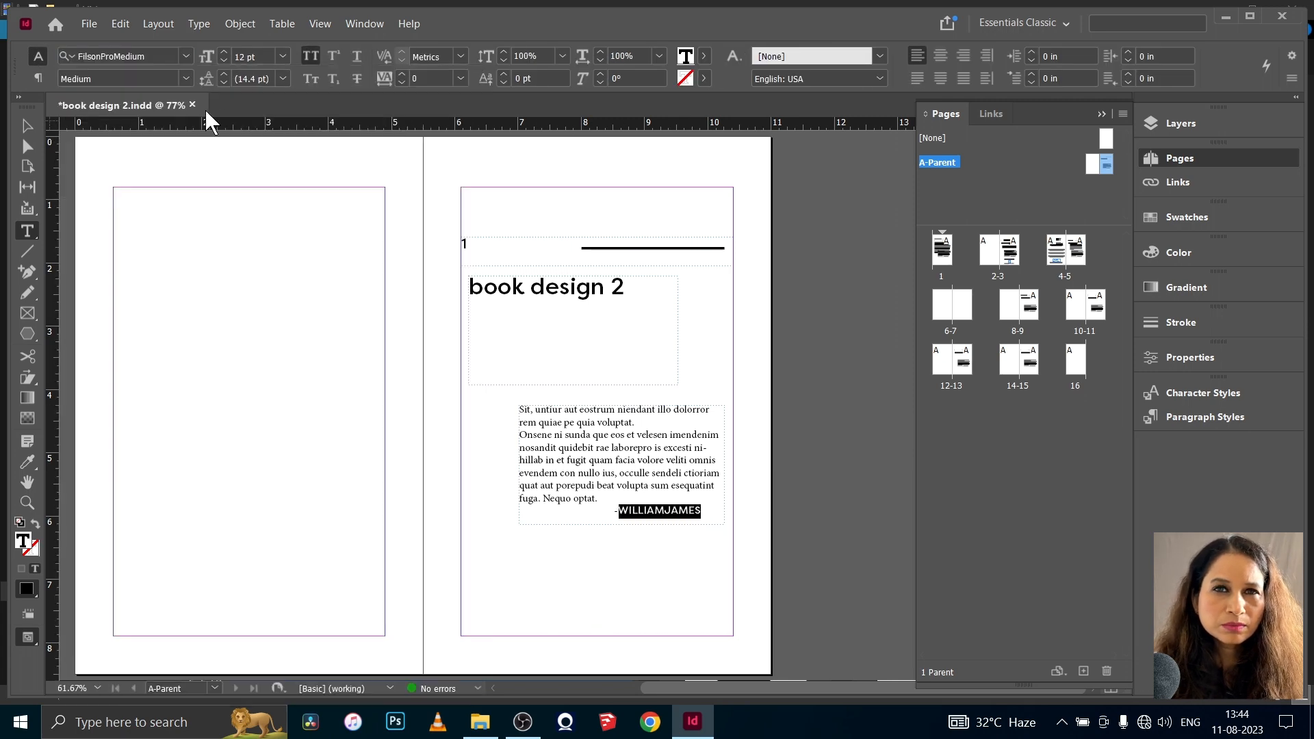
- Set the placeholder quote above the attribution in FilsonProMedium with a 15° skew
drag(613, 512, 520, 410)
click(185, 56)
click(119, 139)
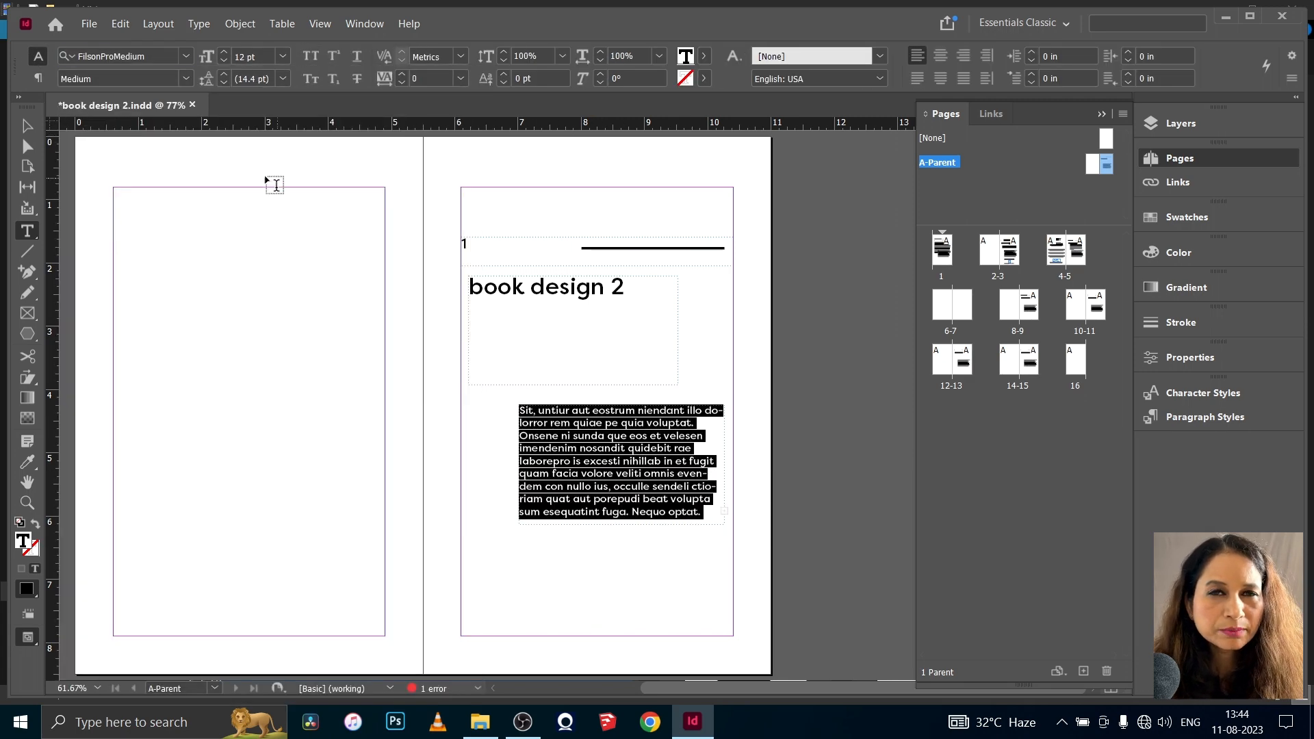
click(610, 78)
key(Return)
key(Escape)
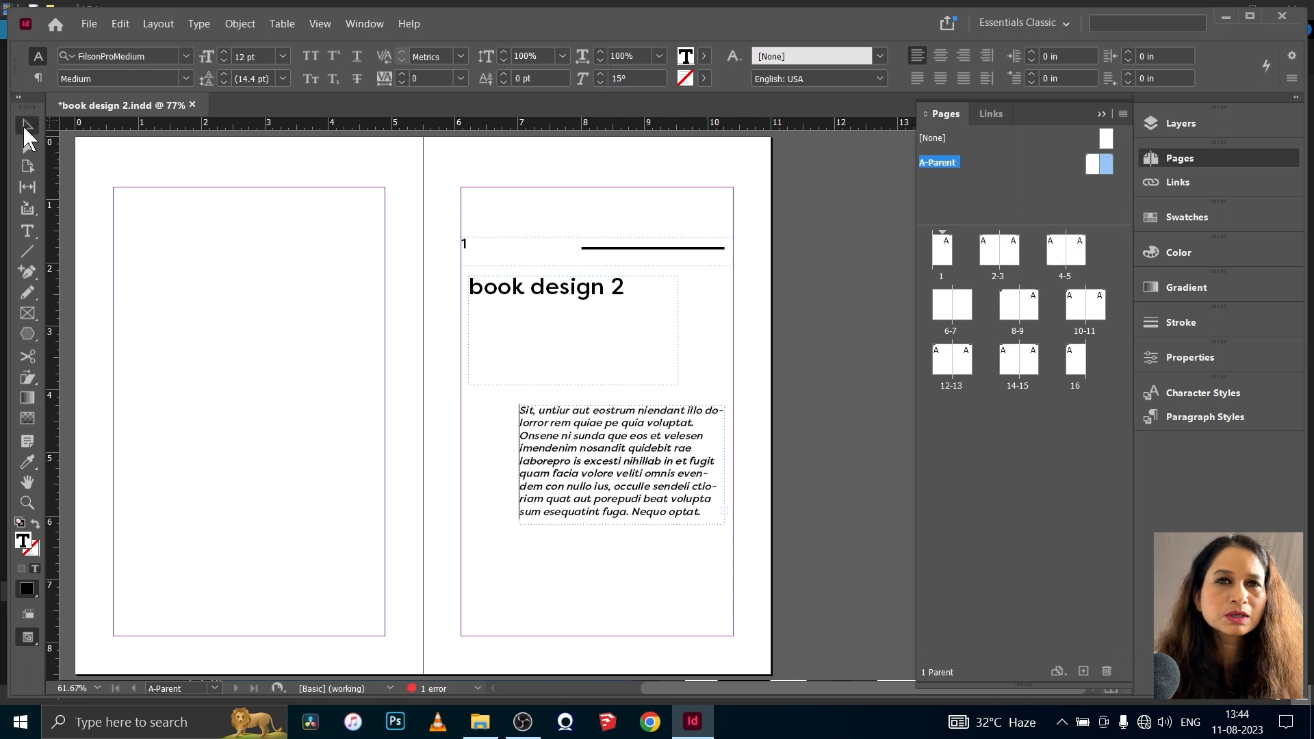
- Move the quote frame slightly toward the inner margin and set the leading of all its text to 16 pt
mouse_move(582, 481)
mouse_down()
mouse_move(544, 471)
mouse_move(556, 478)
mouse_up()
click(339, 446)
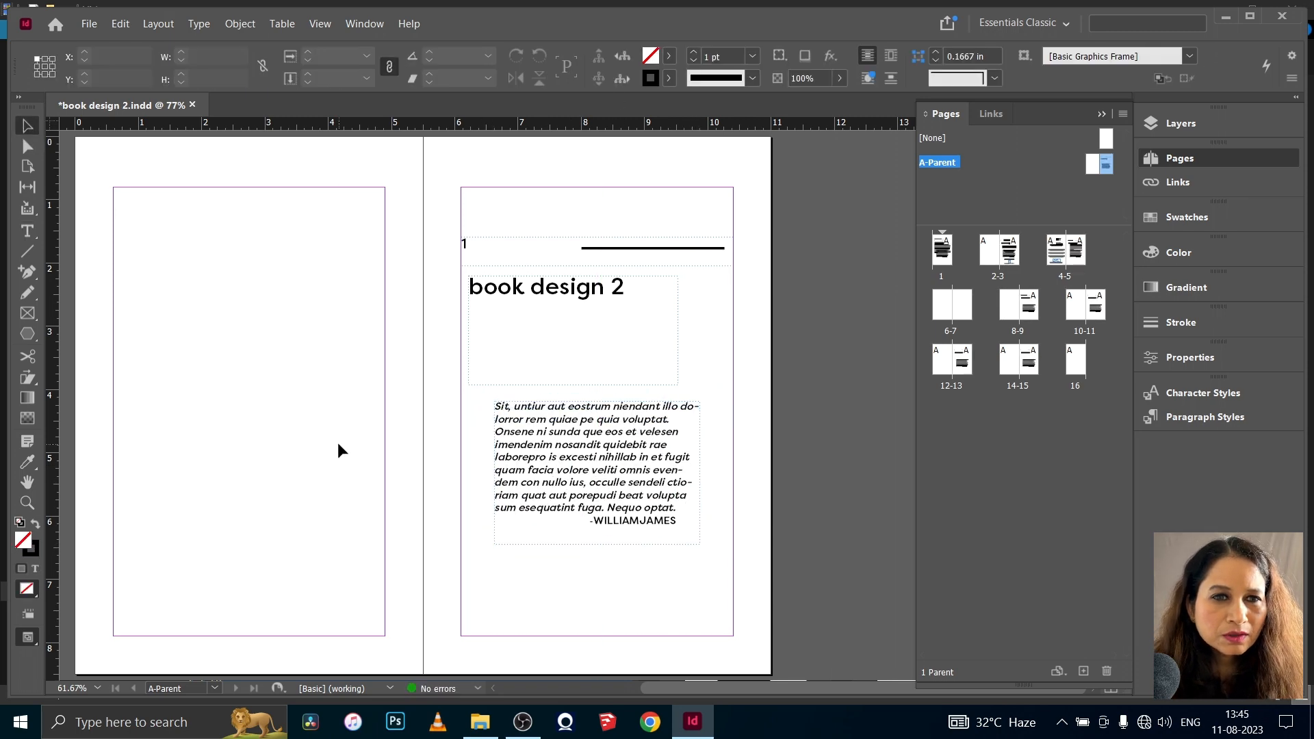
double_click(663, 521)
key(ctrl+a)
click(223, 73)
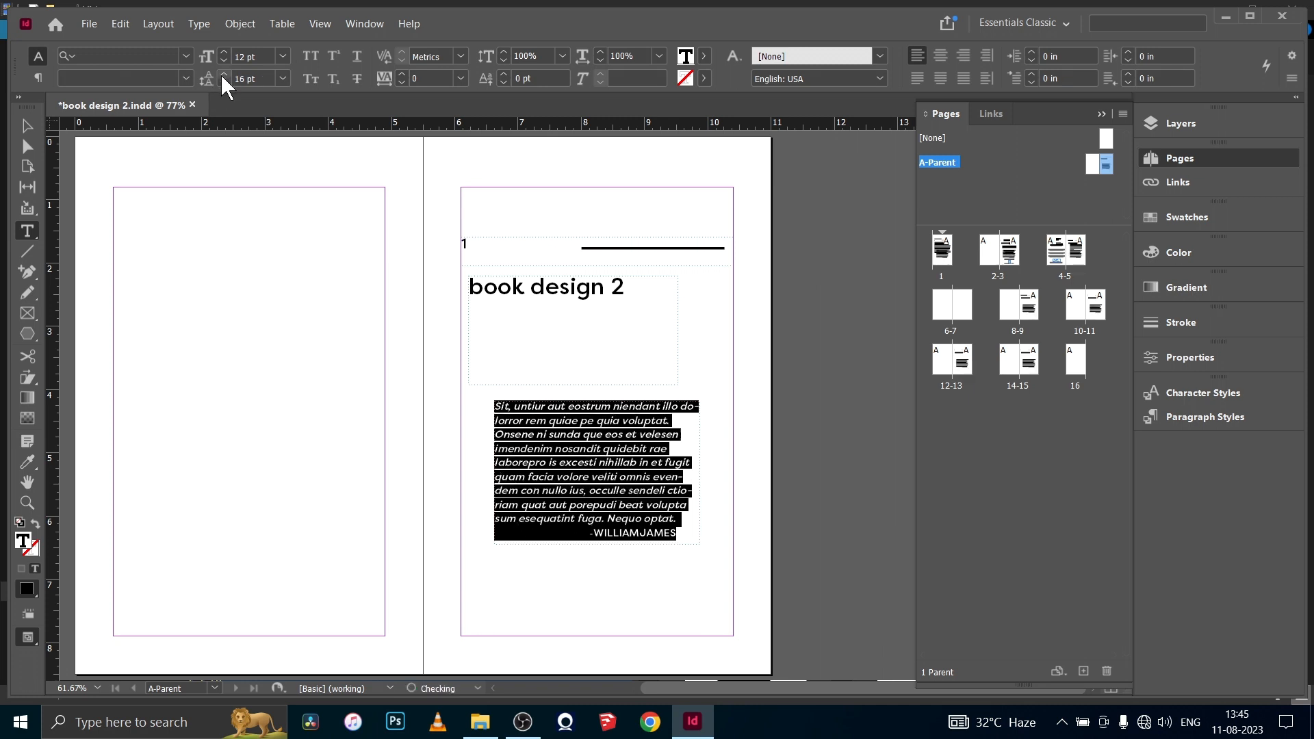
- Cut the end of the placeholder quote so that it finishes with "in et fugit."
drag(676, 518, 610, 494)
key(BackSpace)
text(.)
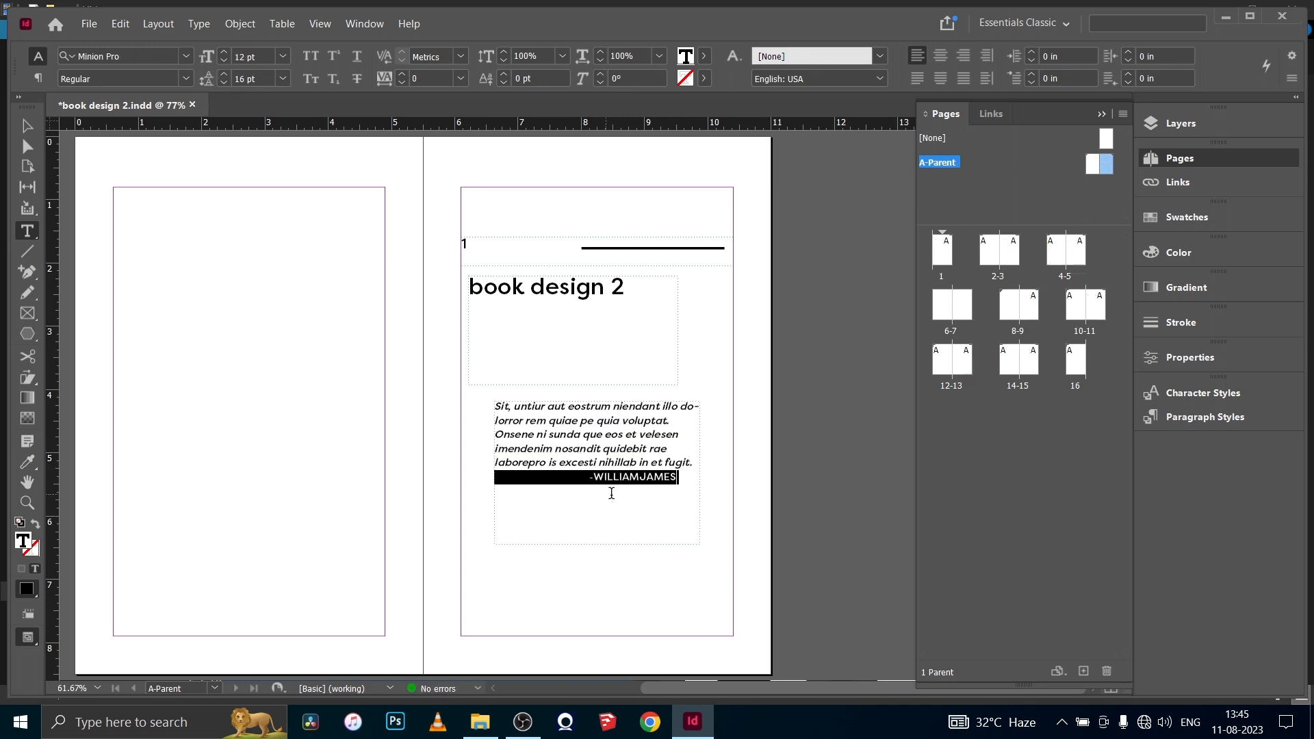
- Insert a blank line before the attribution and shorten the quote further to end with "laborepro is excest."
drag(495, 465, 580, 463)
click(591, 477)
key(Return)
key(Tab)
key(Tab)
key(Tab)
key(BackSpace)
key(BackSpace)
key(BackSpace)
text(.)
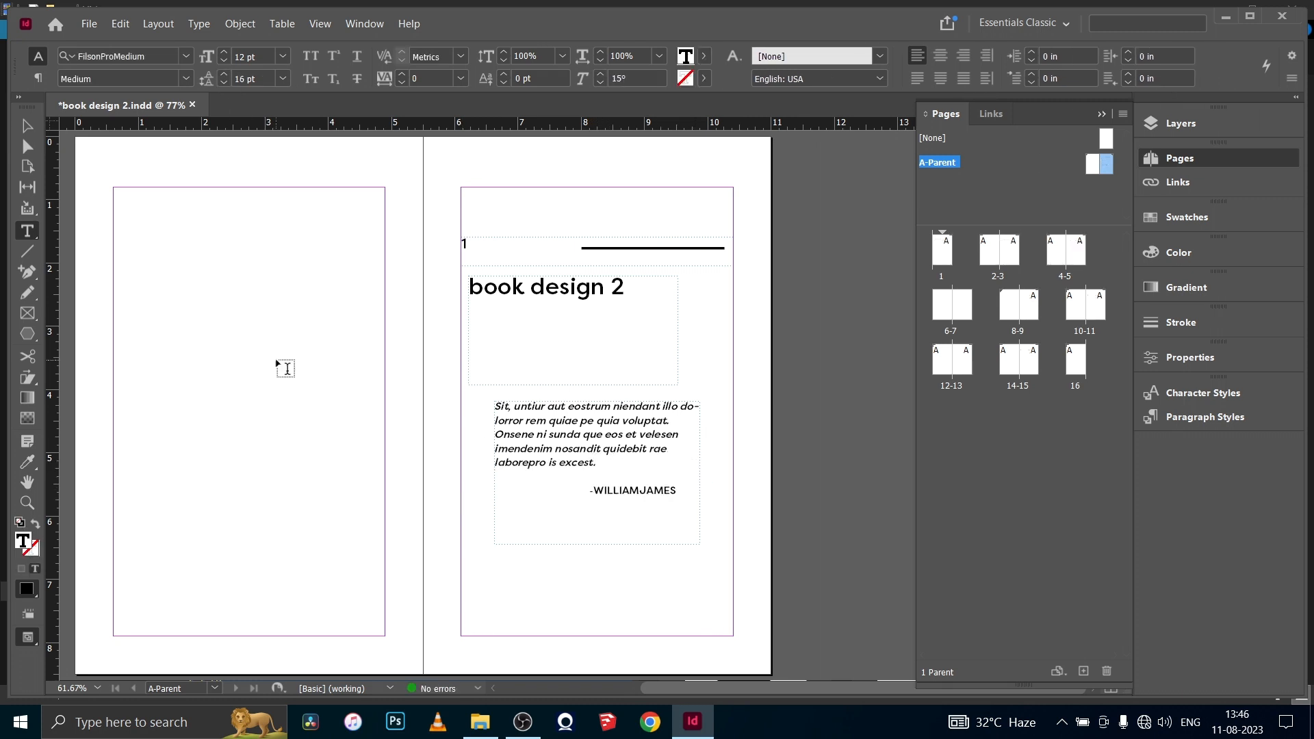
key(Escape)
click(282, 312)
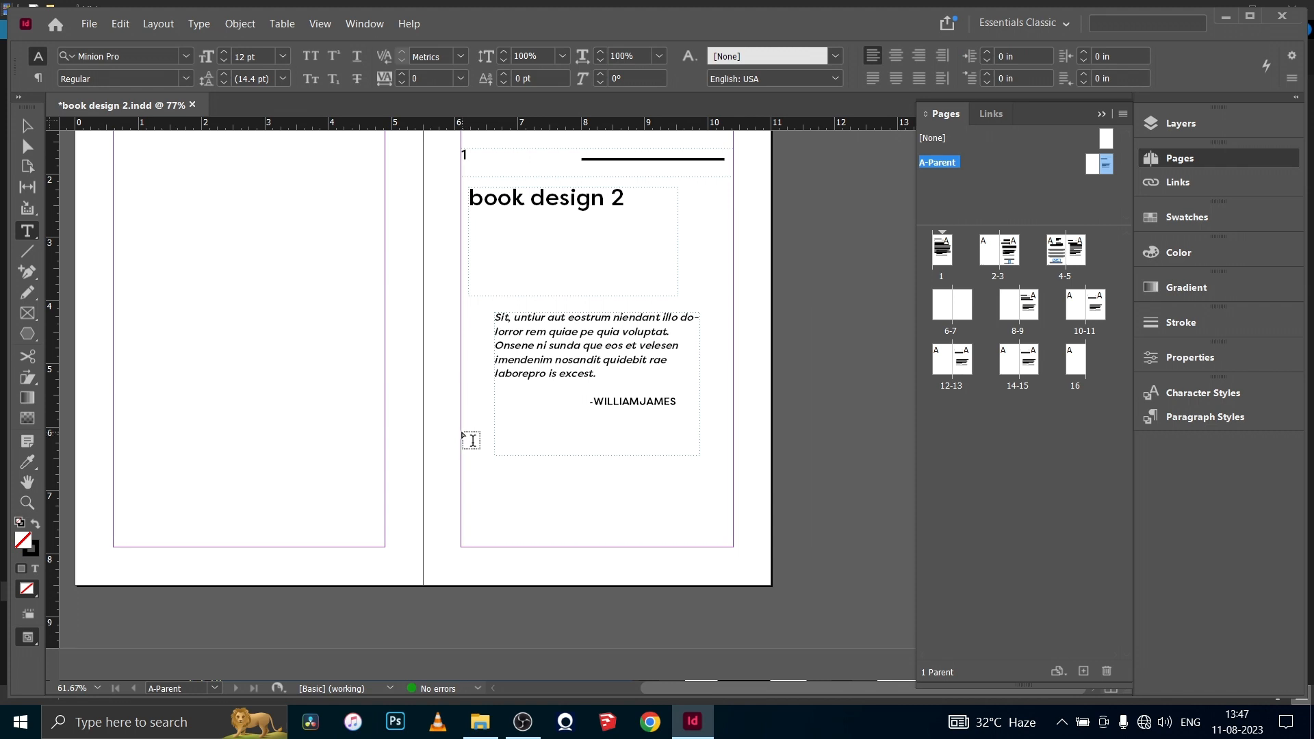
- Add a text frame of about 4.3 by 1.83 in below the quote, spanning the right-hand parent page's margins, and select it
key(t)
drag(460, 431, 730, 545)
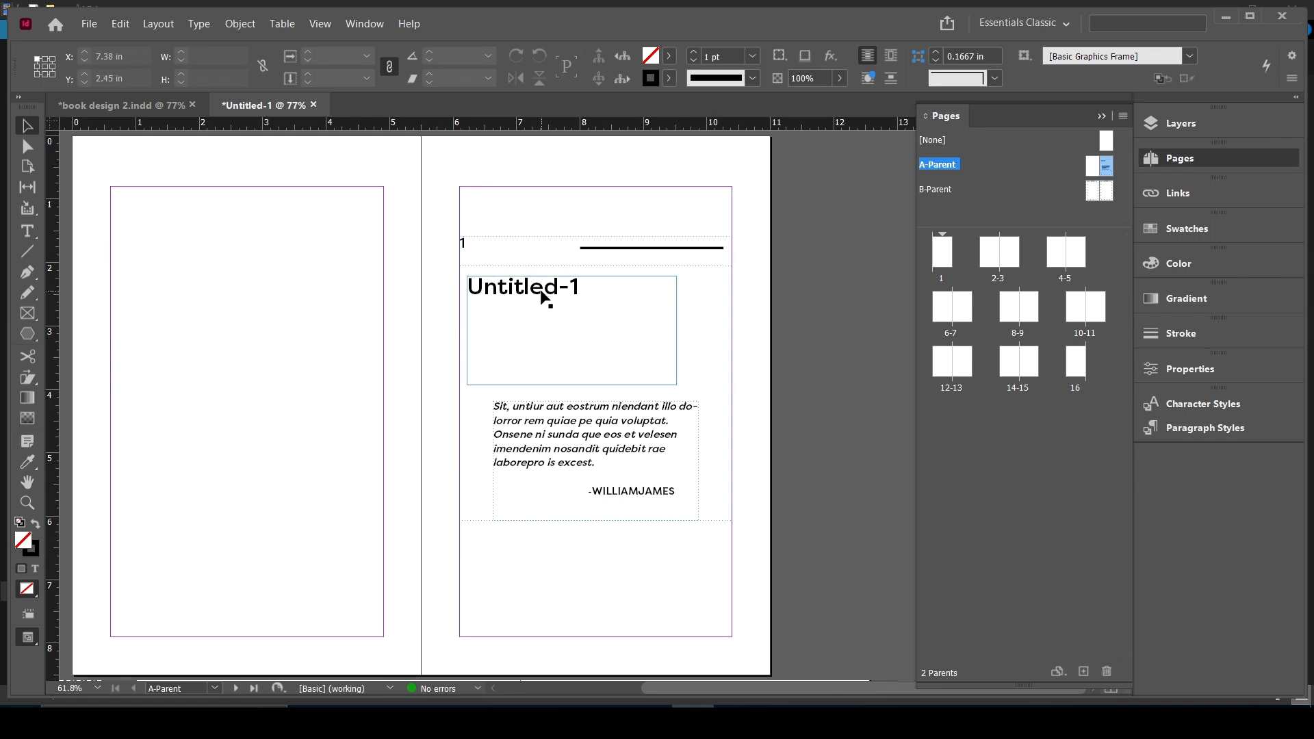
click(562, 605)
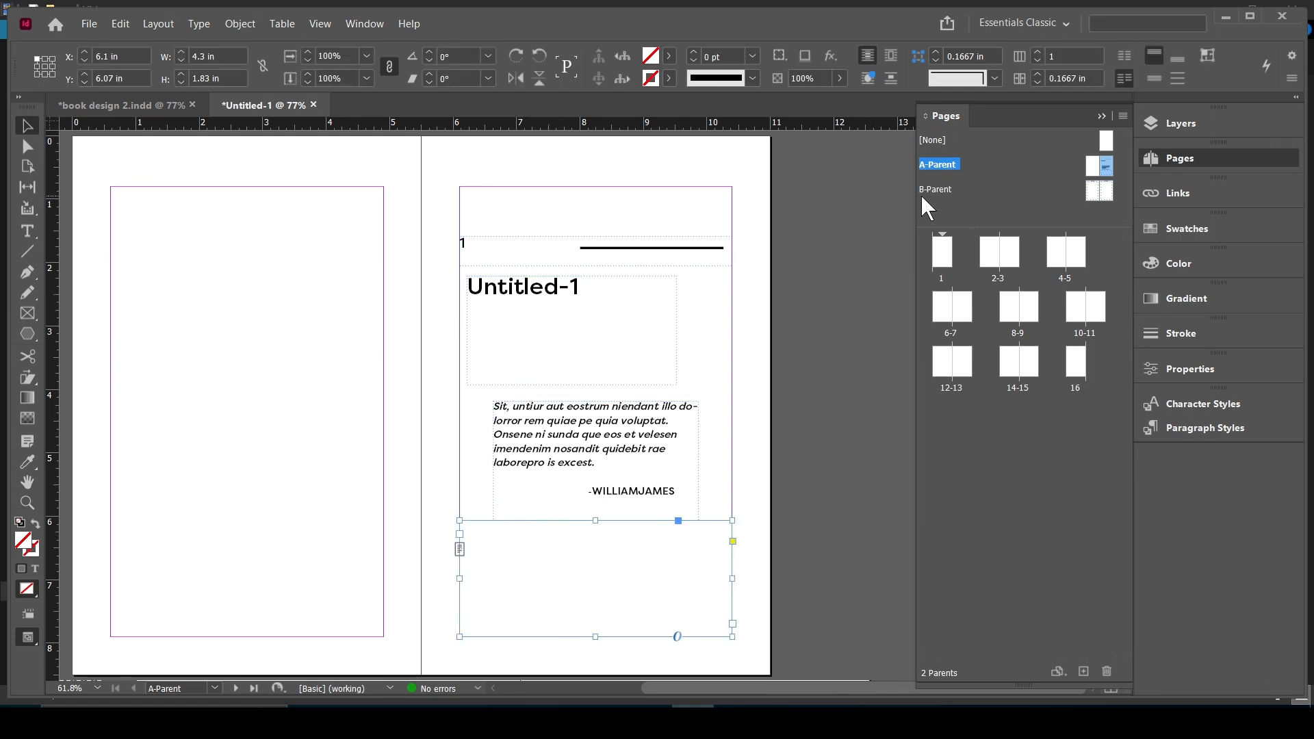
- Go to spread 6-7 of the Untitled-1 document and apply A-Parent to page 7
double_click(990, 252)
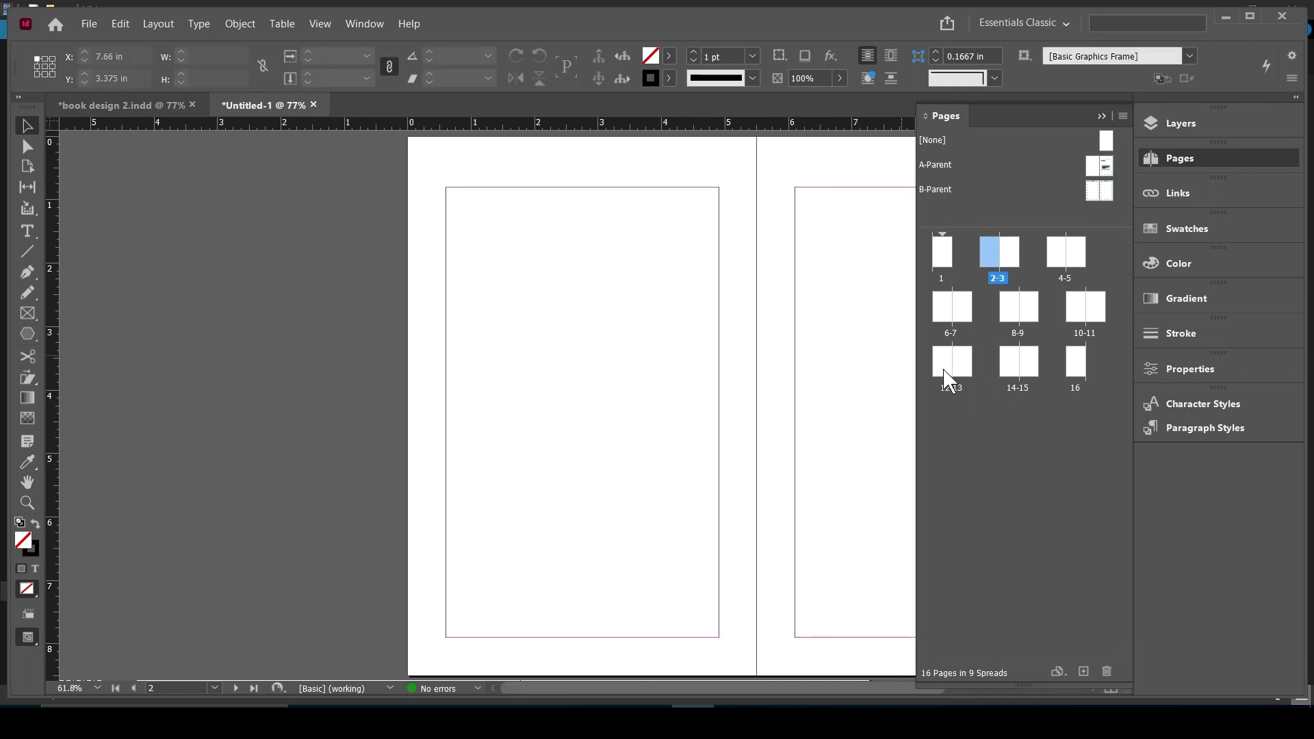
click(964, 318)
double_click(965, 311)
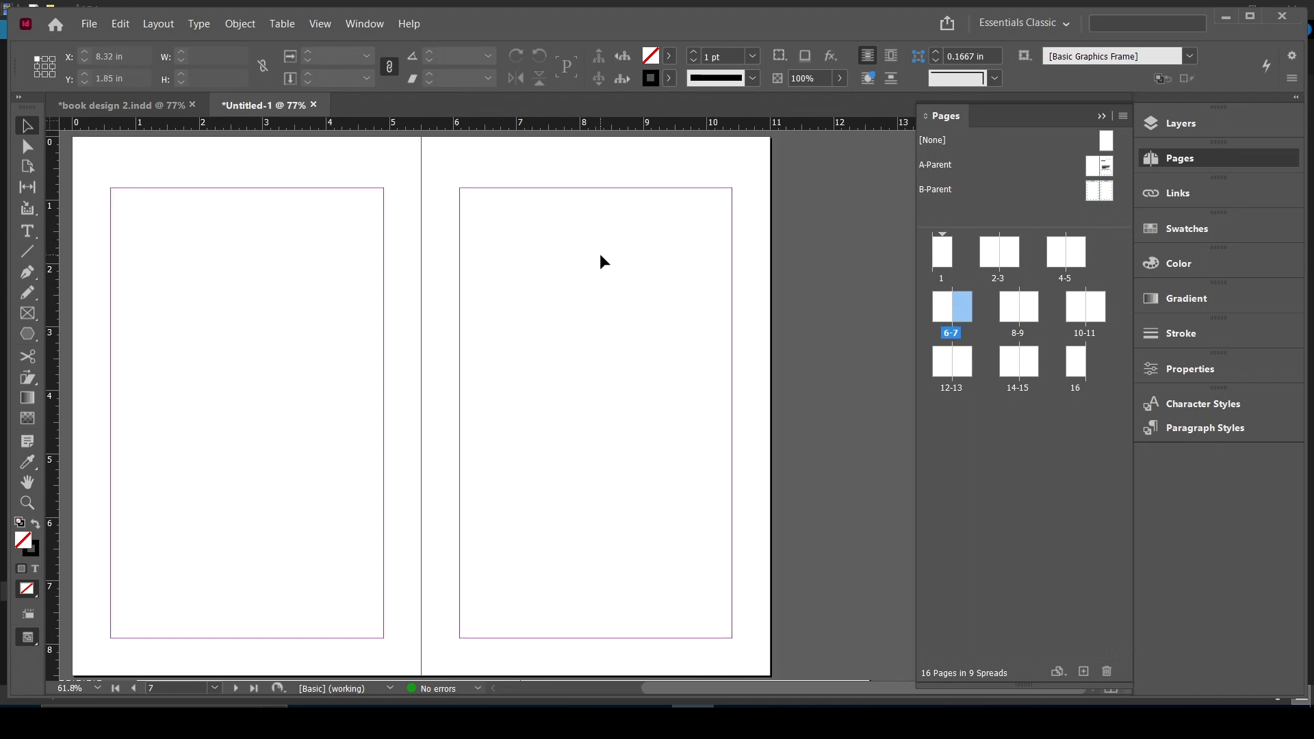
click(938, 166)
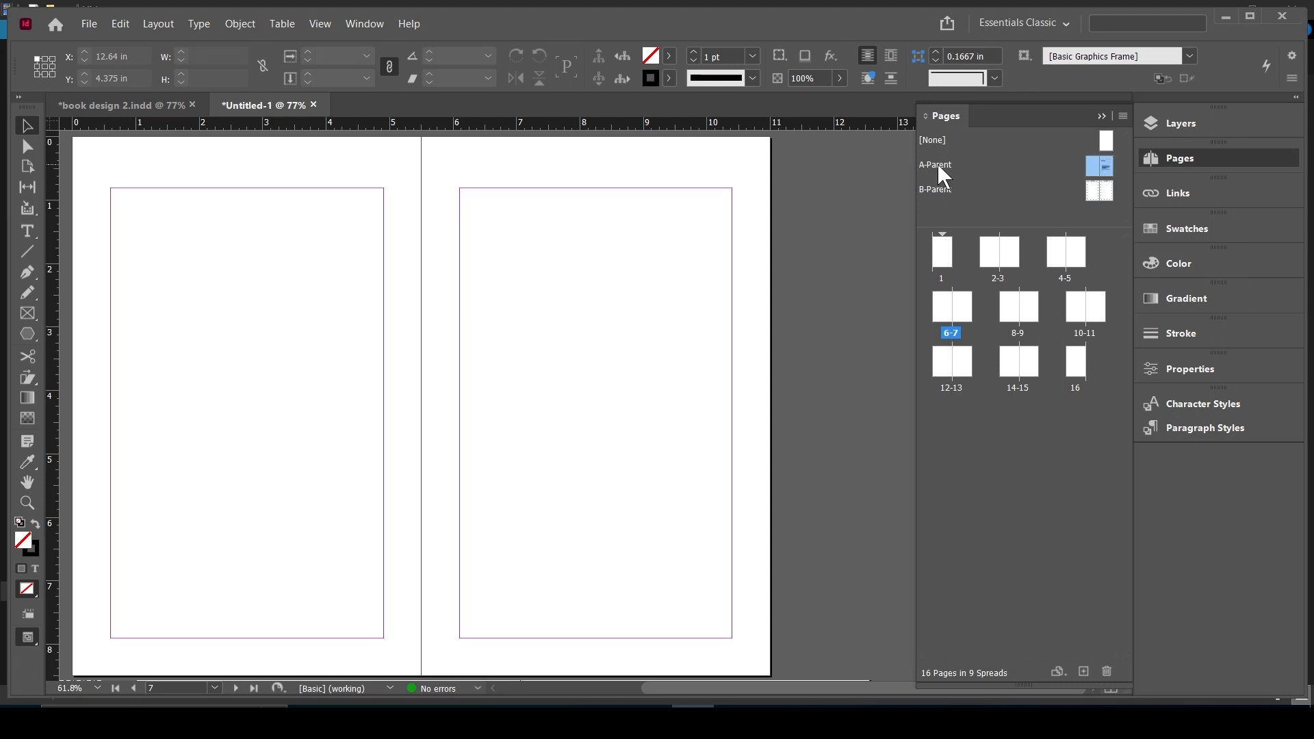
drag(939, 166, 968, 317)
drag(967, 317, 967, 318)
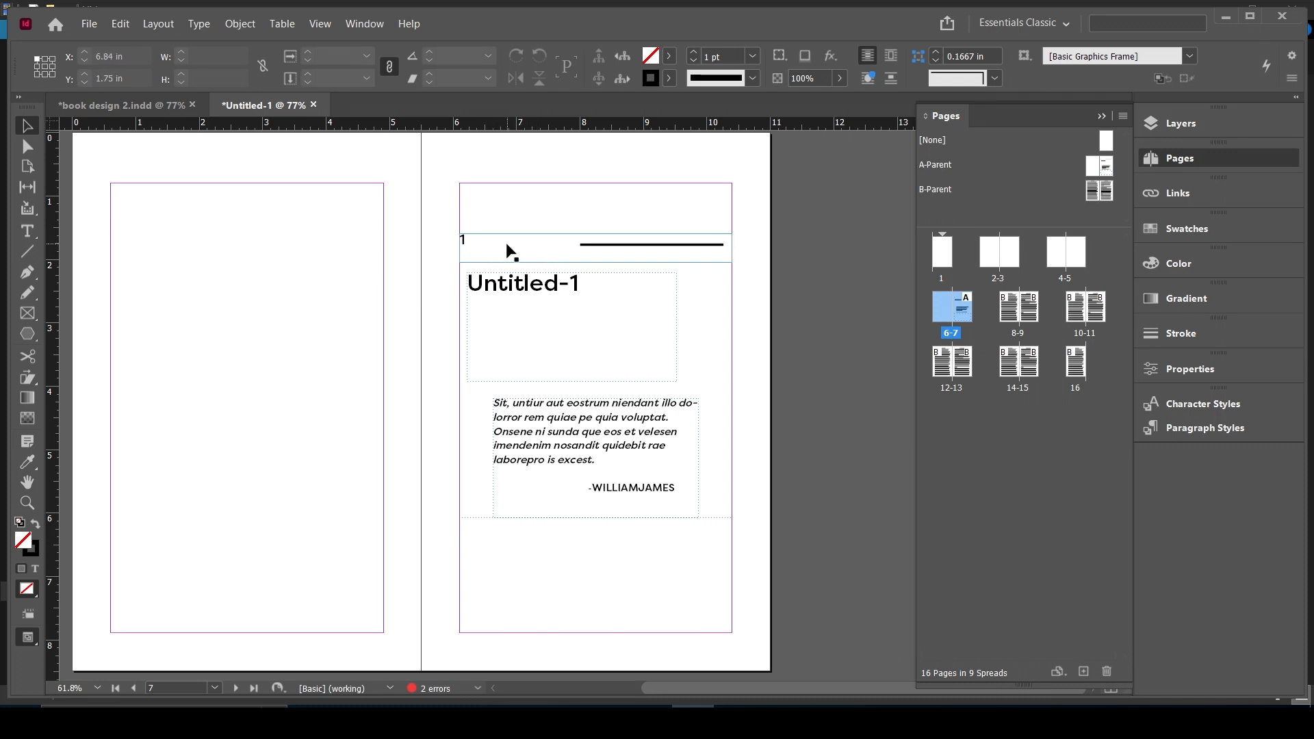
- Make the title frame on page 7 editable by overriding its parent item, and check that its text can be selected
key(t)
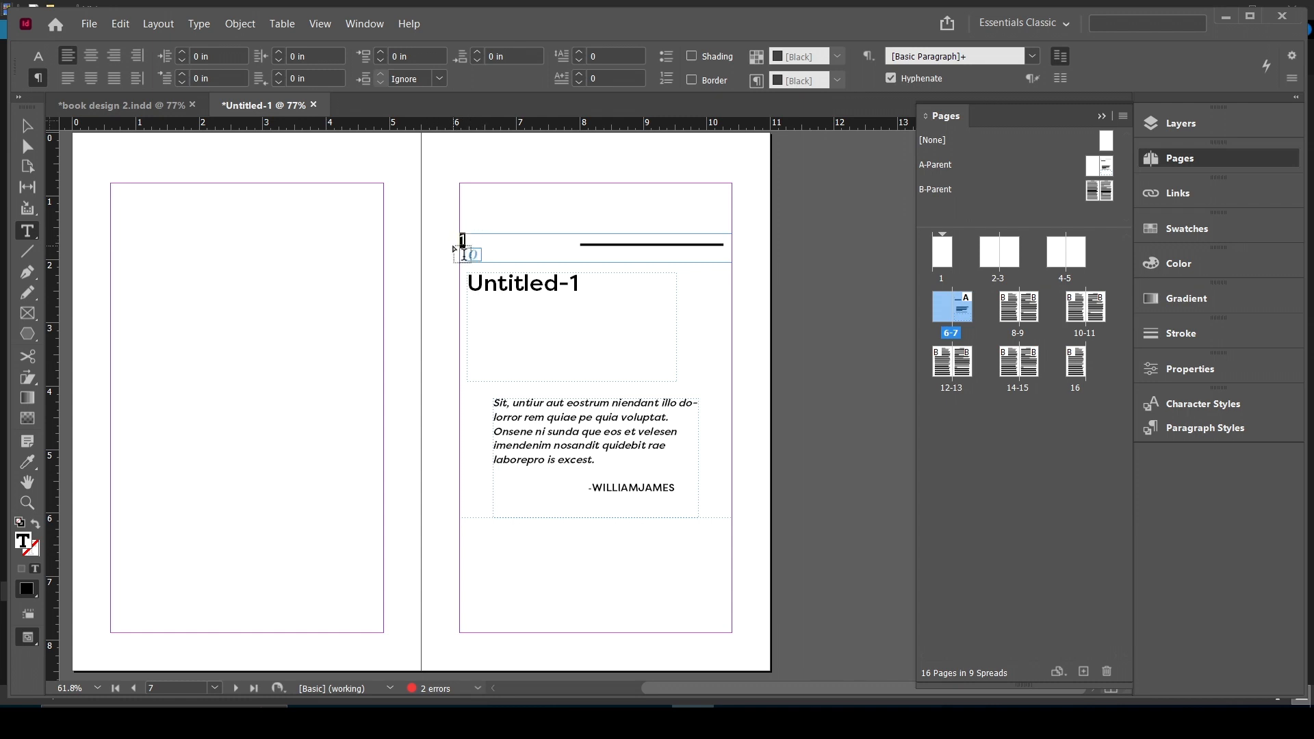
key(Escape)
click(568, 290)
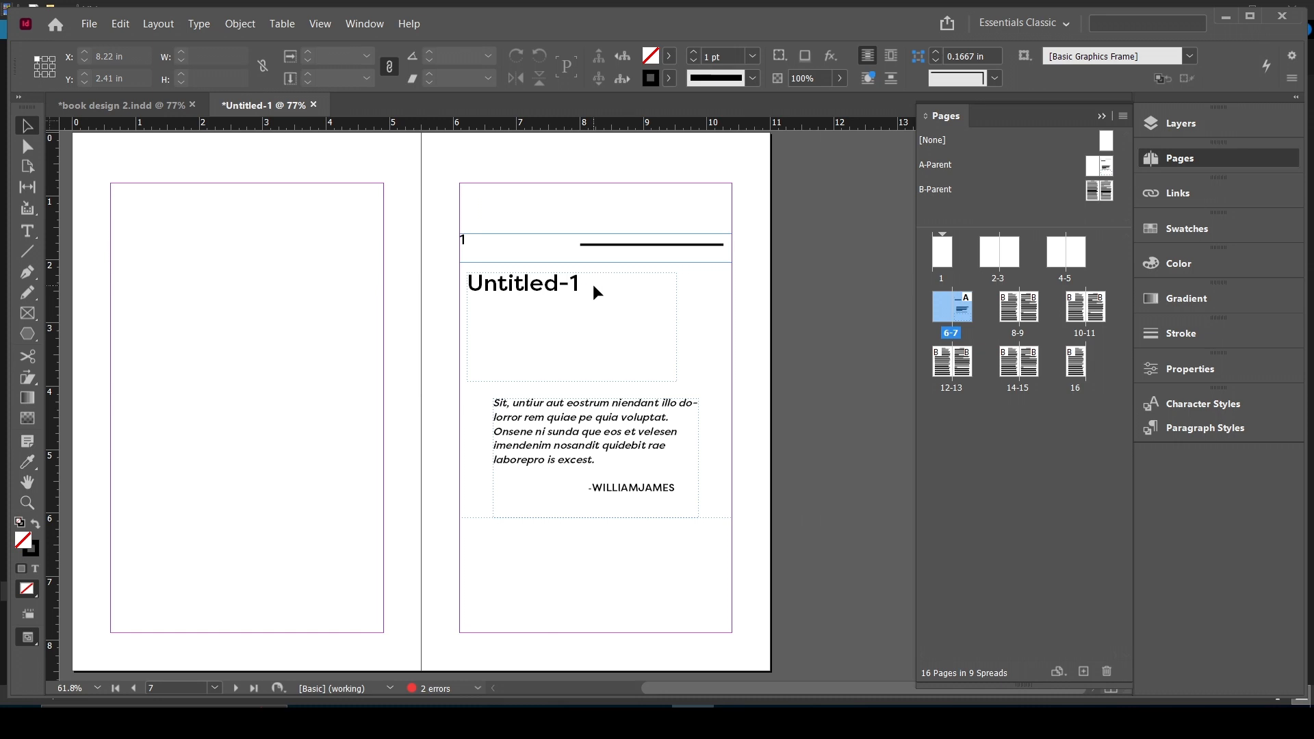
click(566, 286)
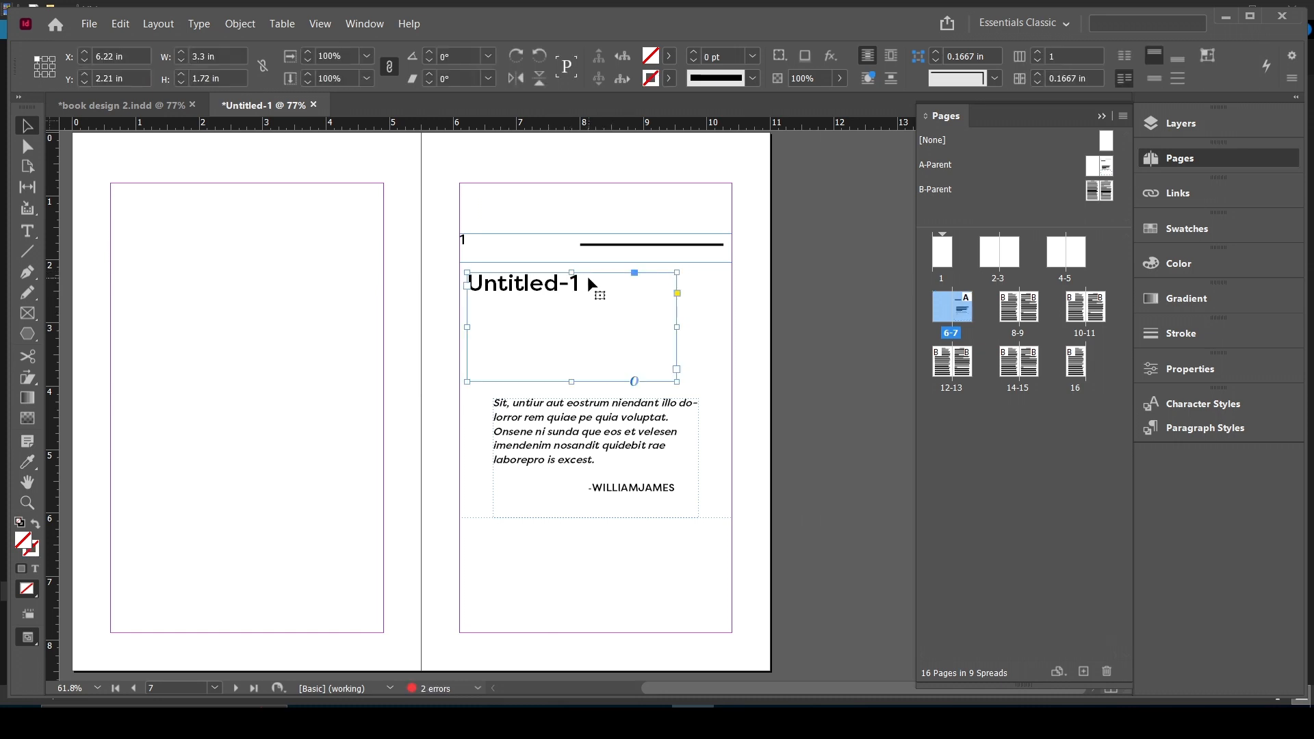
double_click(583, 287)
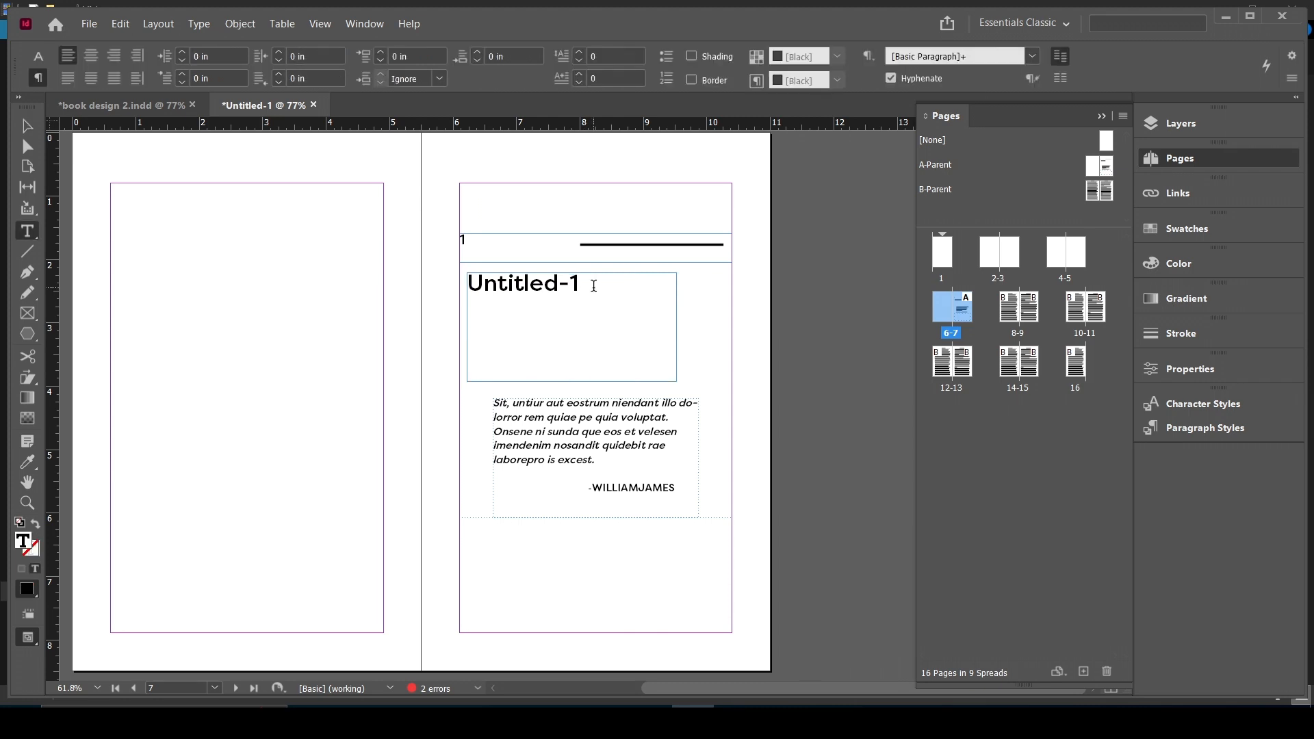
triple_click(494, 287)
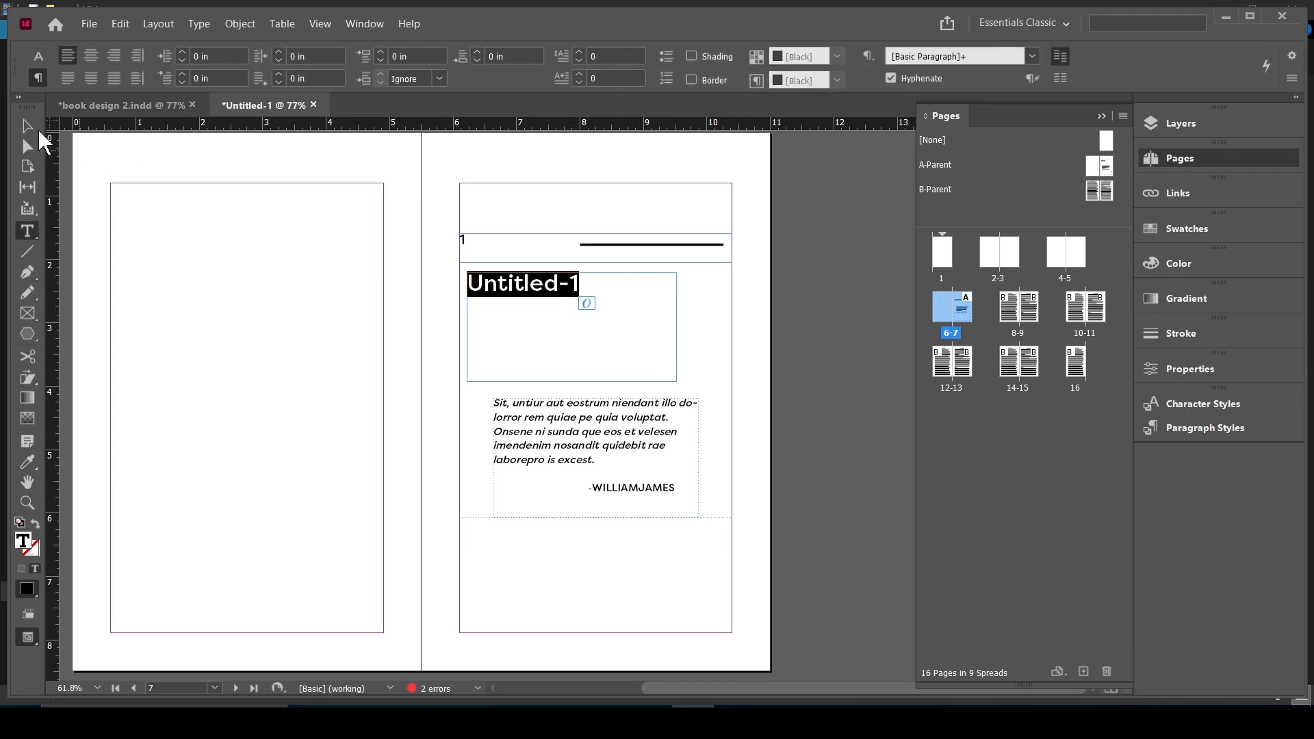
click(28, 127)
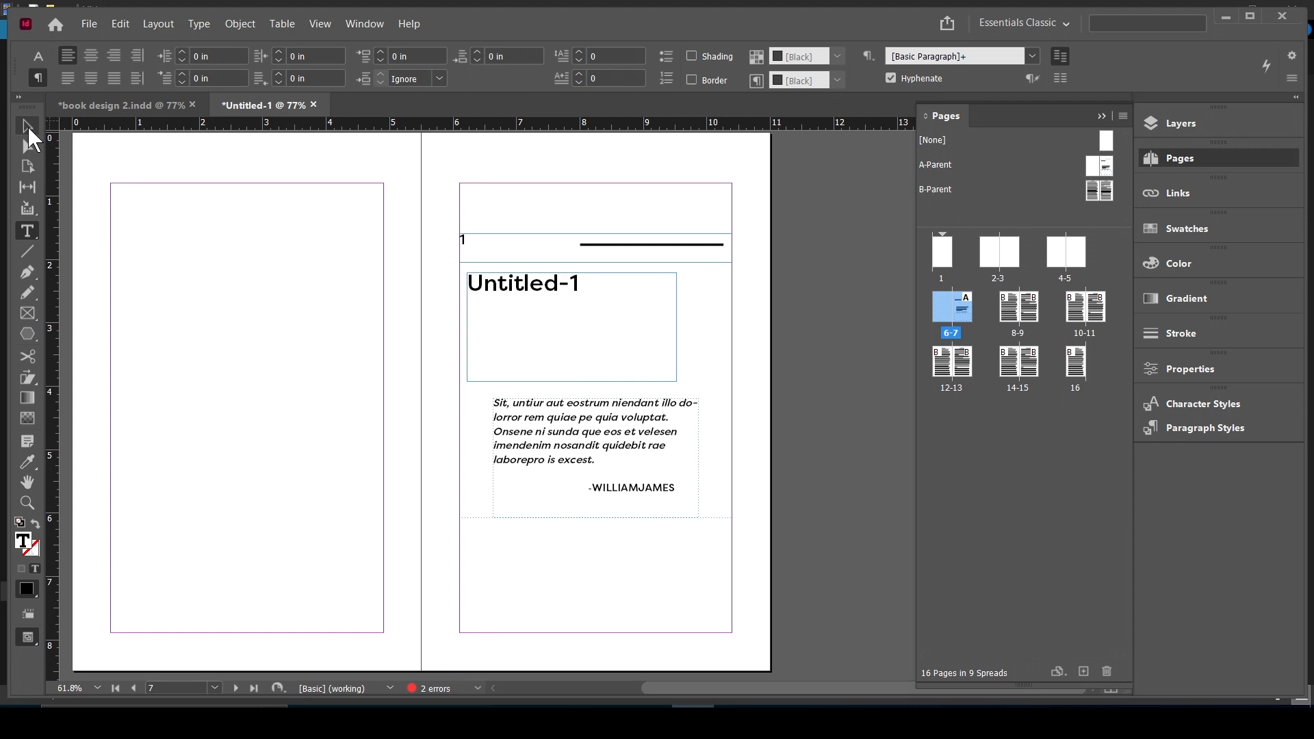
click(691, 351)
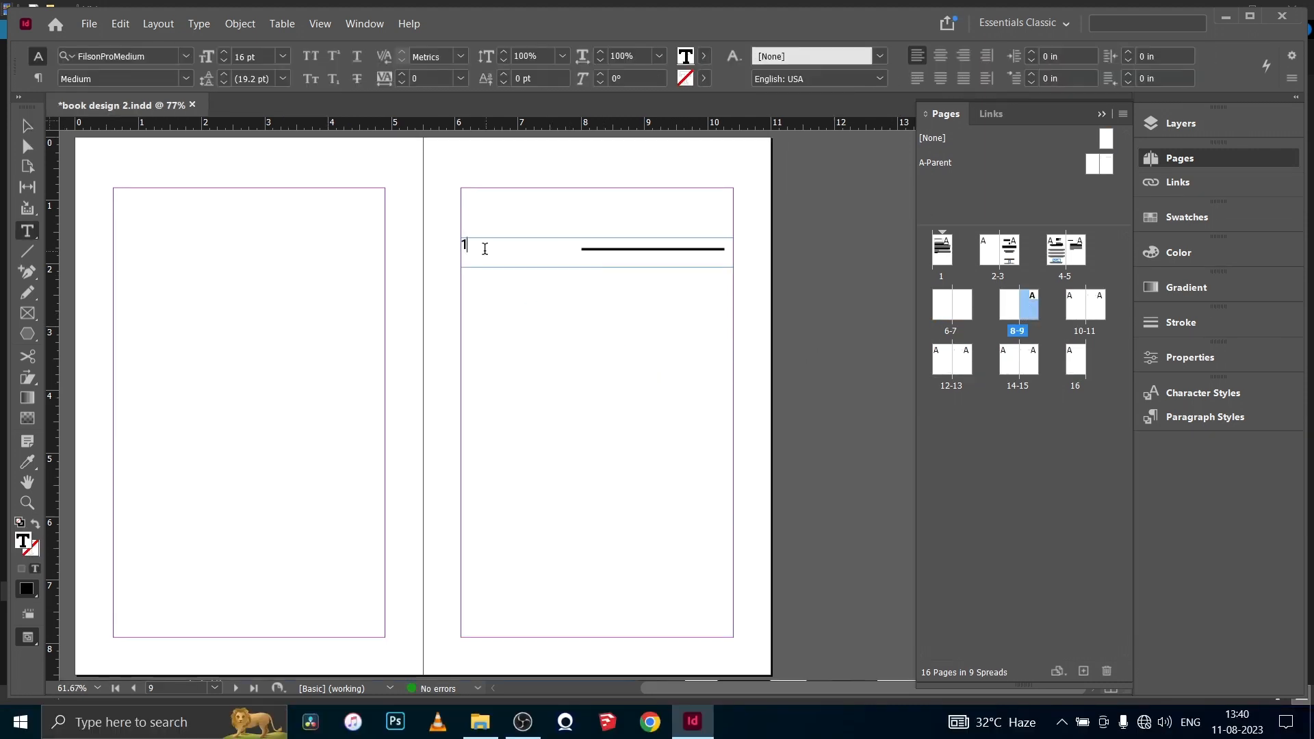
- On page 9 of book design 2, replace the chapter number with "INTRODUCTION" and the title with "The Night That Changed My Life"
double_click(465, 245)
text(INTRODUCTION)
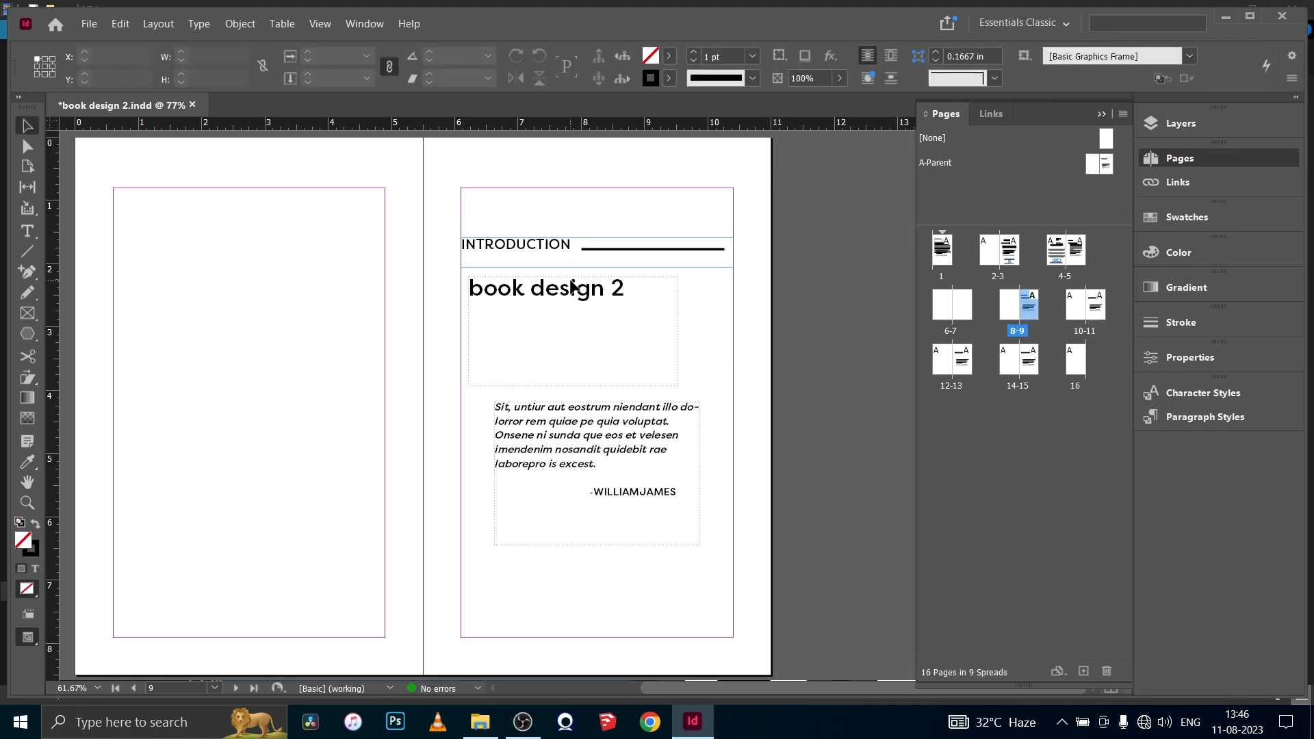
click(573, 287)
double_click(636, 301)
key(ctrl+a)
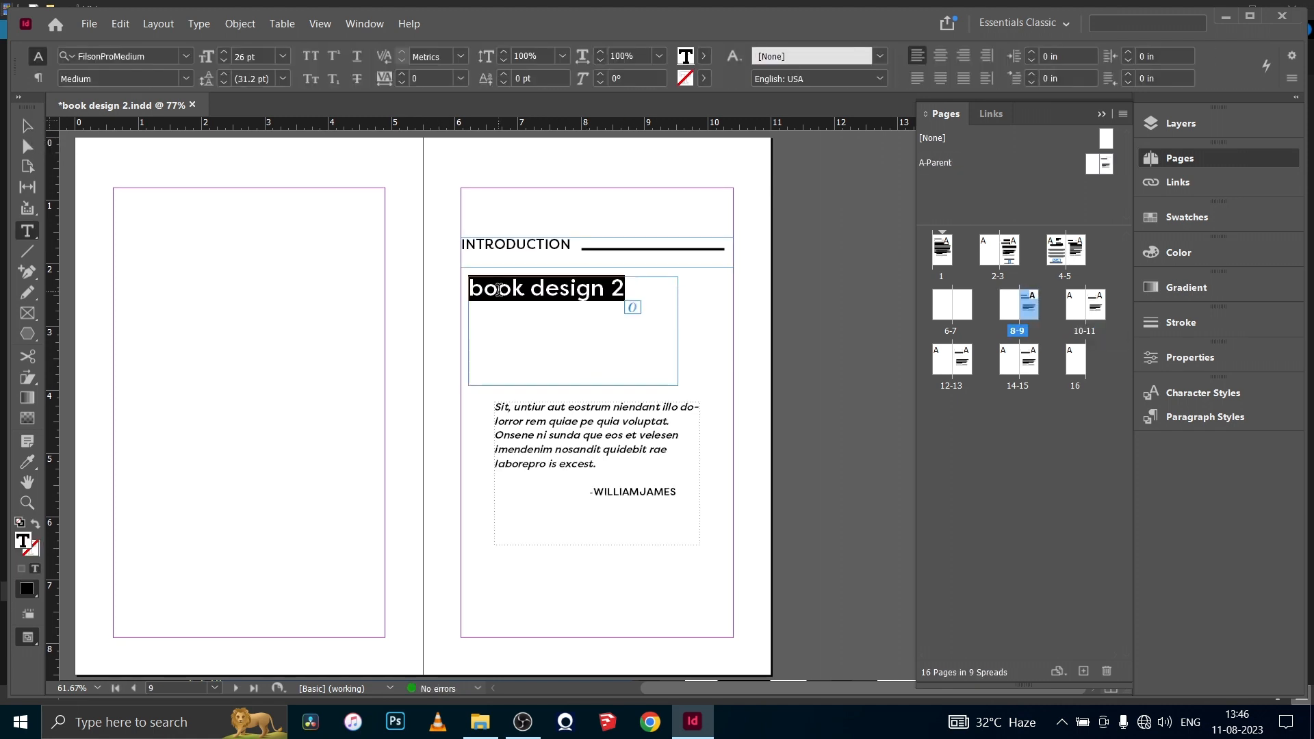
text(The Night That C)
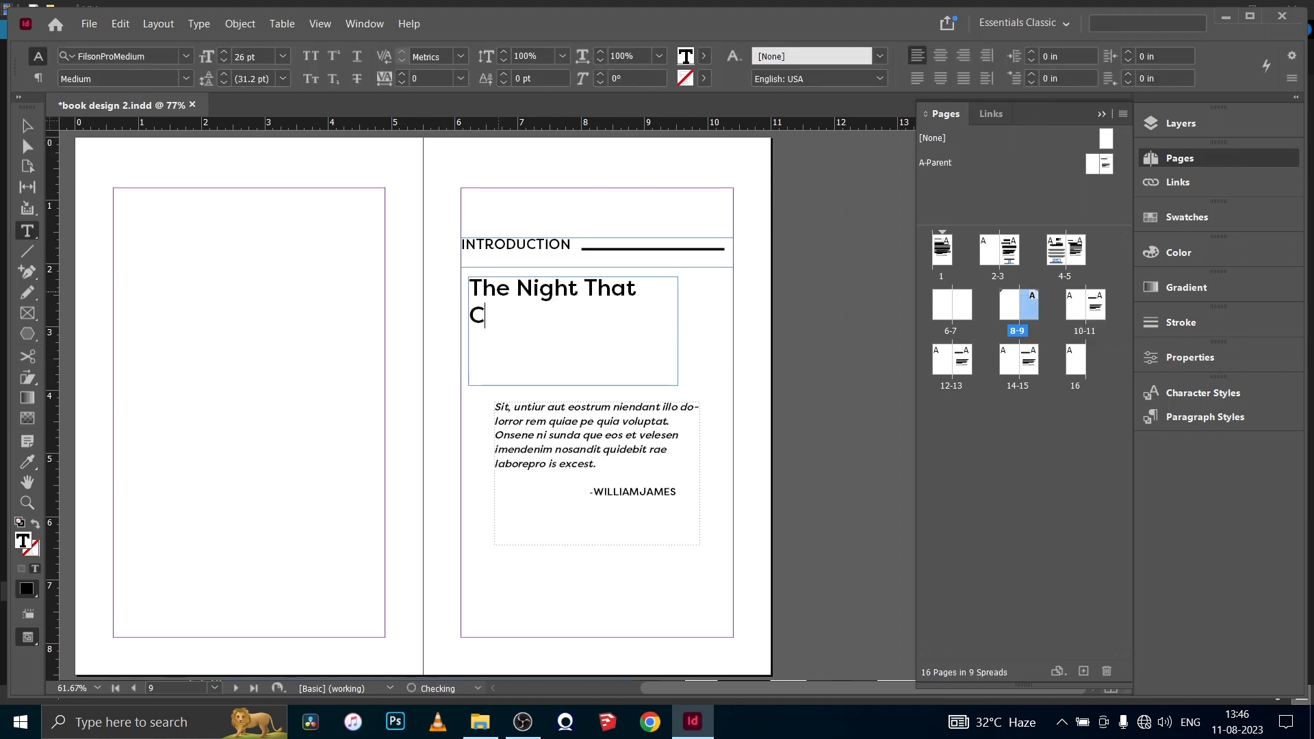
text(hanged My Life)
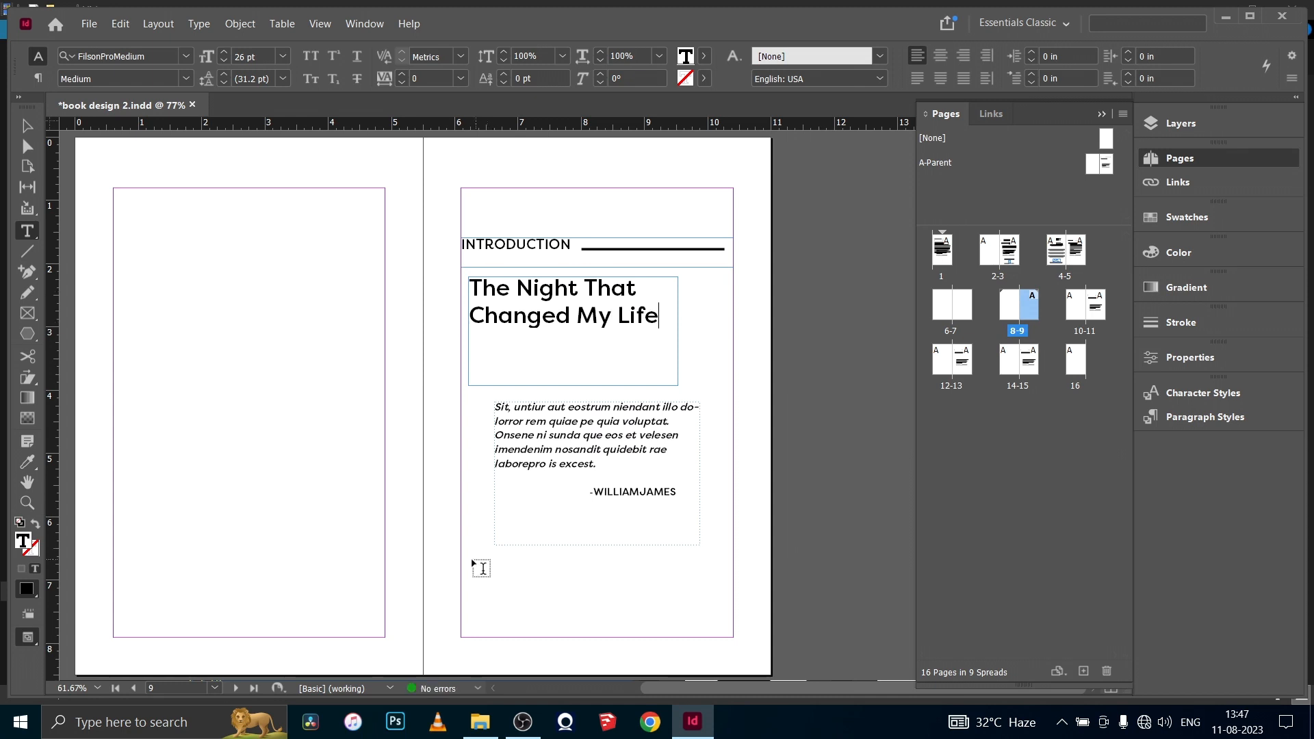
- Override the quote frame on page 9 to make it editable, and view the A-Parent spread in preview mode
key(Escape)
click(564, 465)
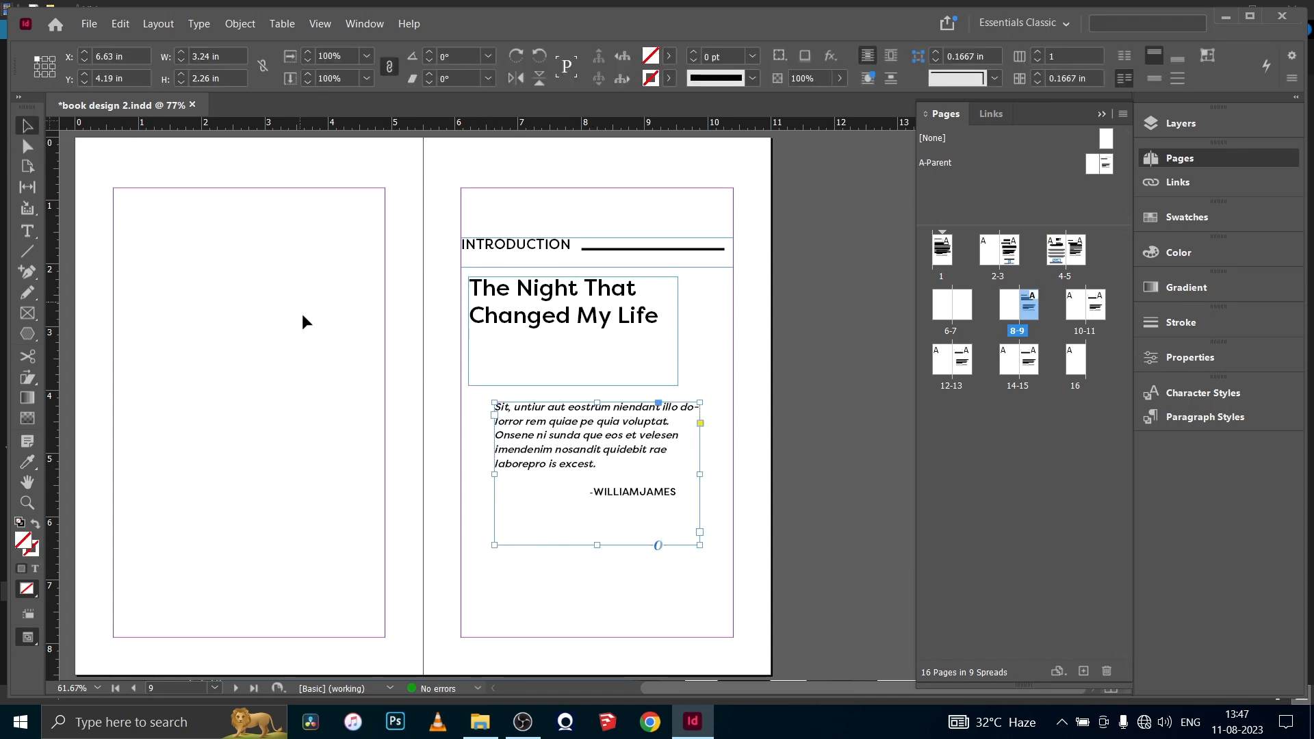
click(301, 314)
key(w)
double_click(1104, 164)
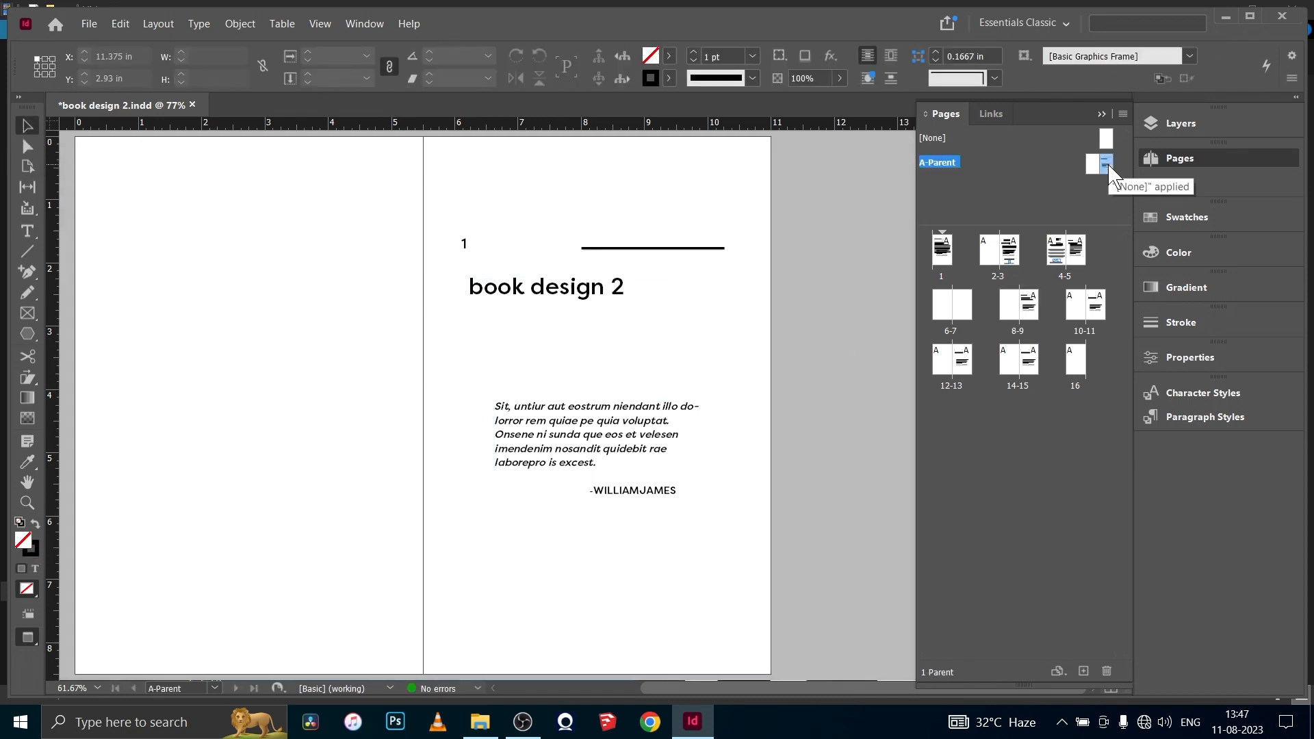
scroll(728, 329, down, 3)
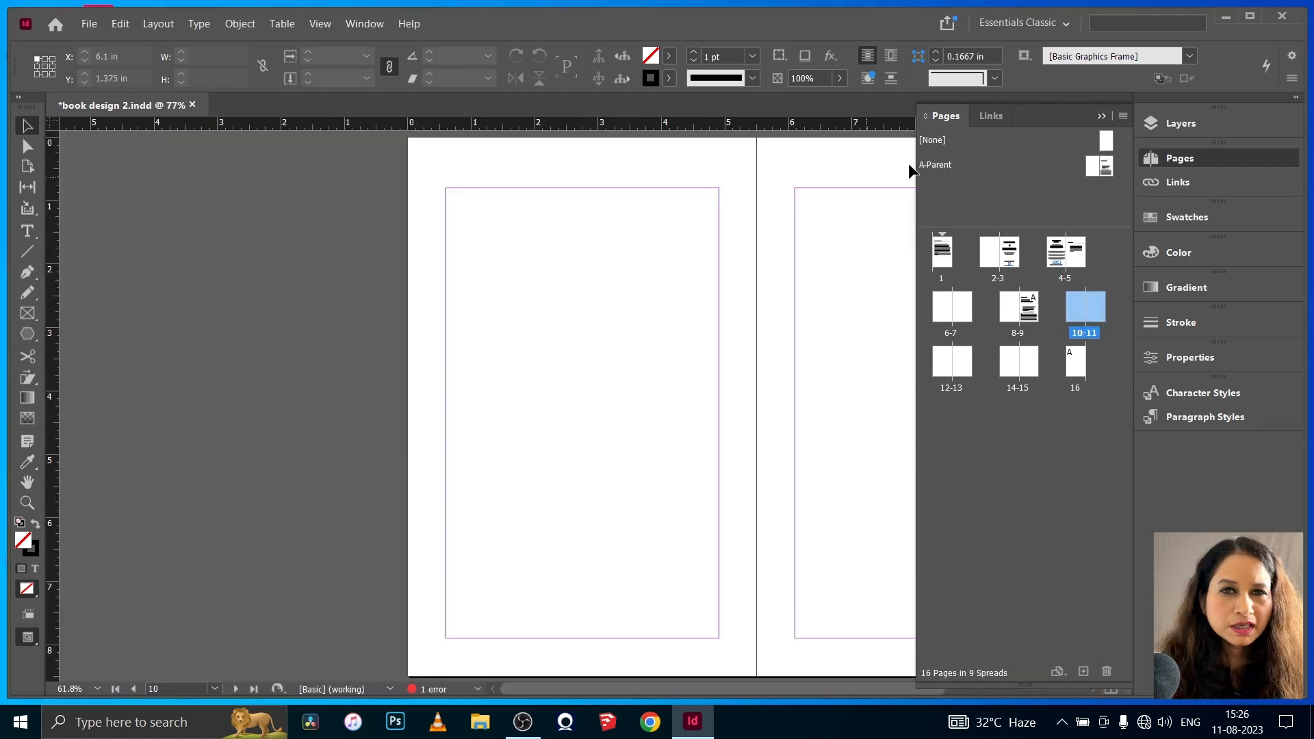
- Create a two-page B-Parent spread at Letter - Half size, based on no other parent
right_click(943, 169)
click(965, 217)
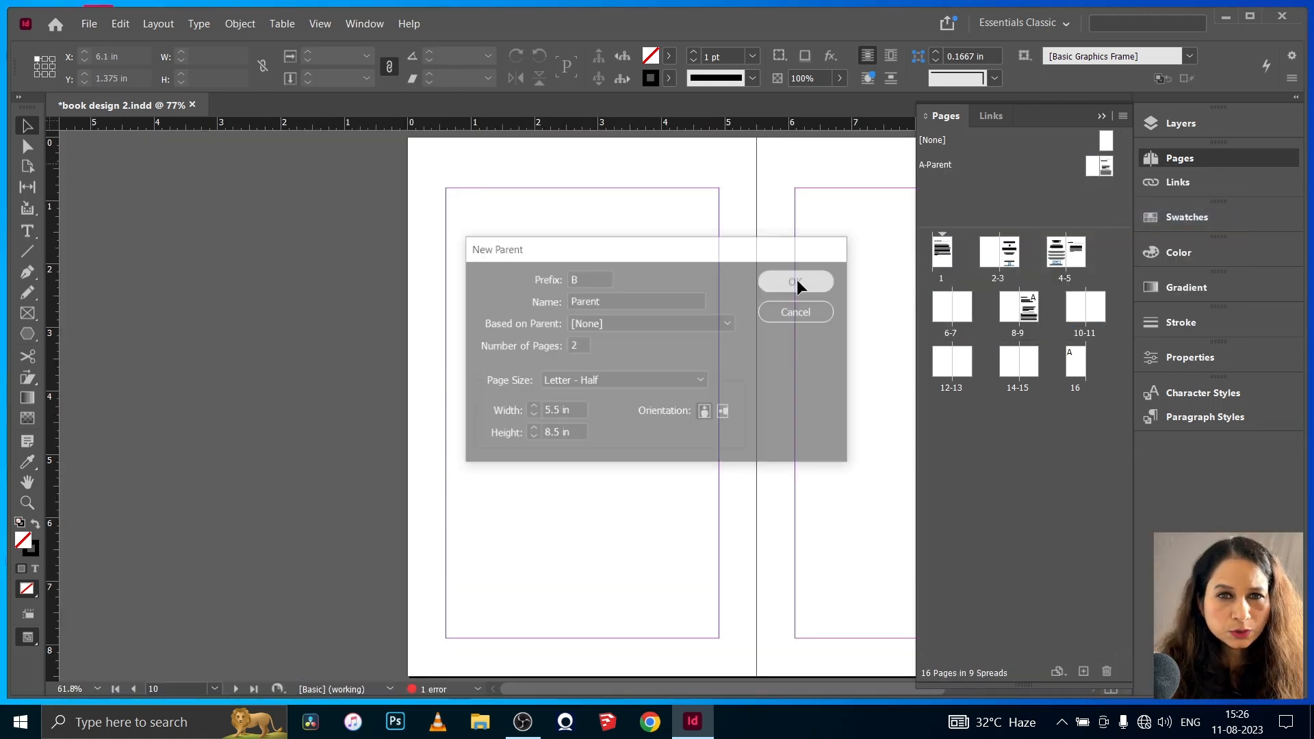
click(796, 280)
- Draw a text frame about 0.48 in square near the top of the left parent page and insert a current page number marker in FilsonProMedium
click(26, 230)
drag(132, 219, 162, 248)
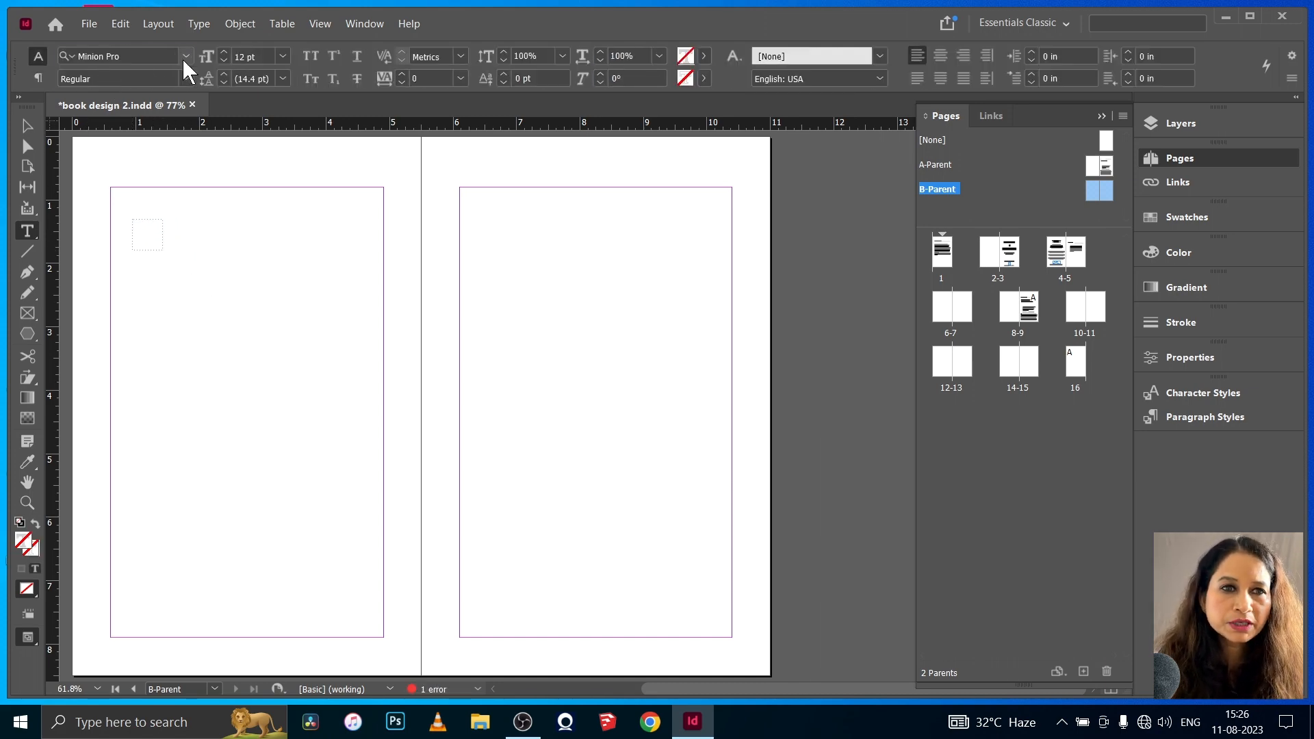
click(199, 23)
mouse_move(267, 461)
mouse_move(513, 479)
click(674, 479)
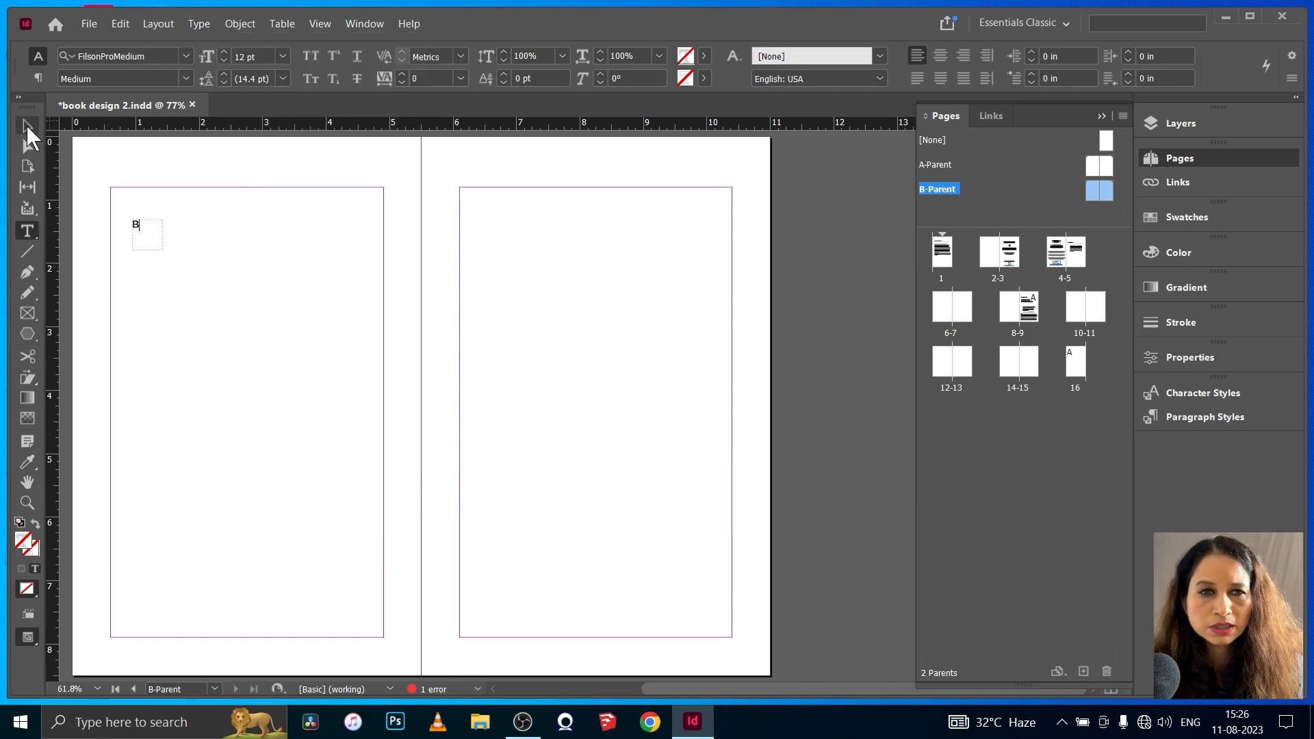
- Bottom-align the text in the page-number frame and place the frame on the left page's top outer margin corner
click(27, 127)
click(240, 24)
click(322, 285)
click(1122, 419)
click(1122, 448)
click(1135, 519)
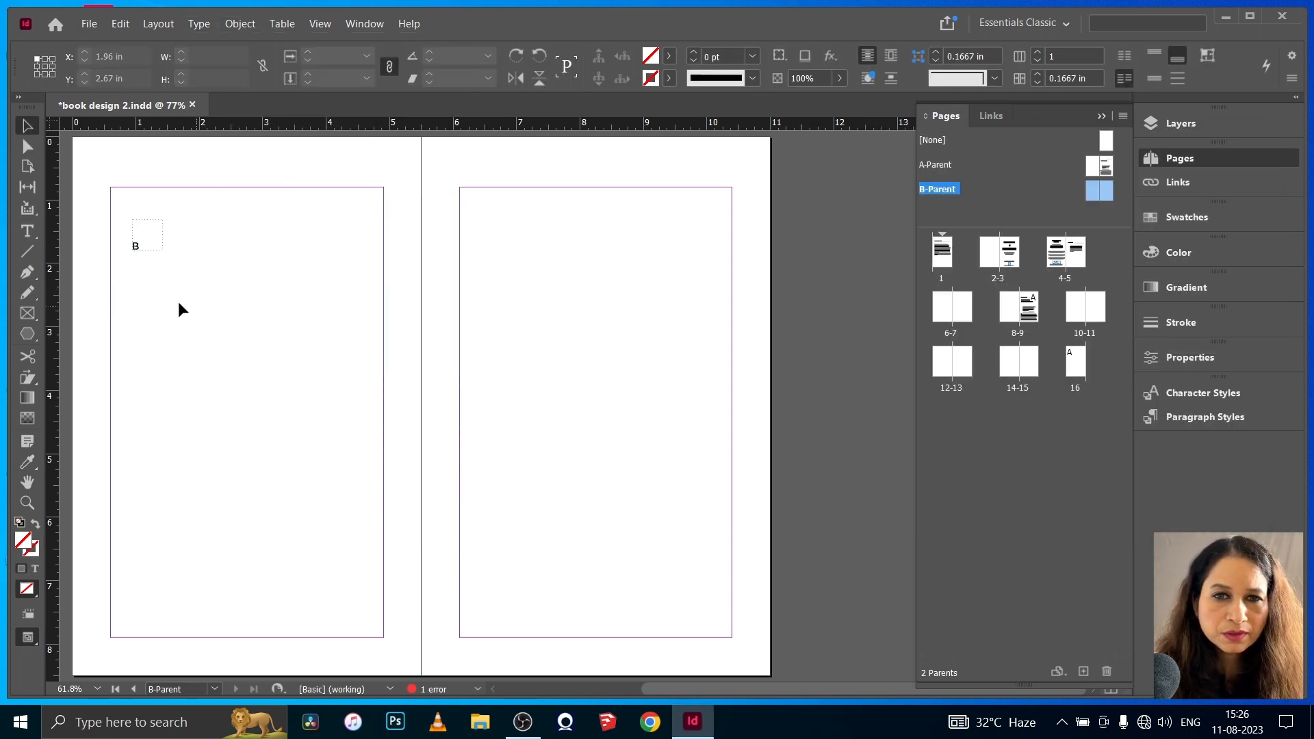
mouse_move(147, 233)
mouse_down()
mouse_move(125, 171)
mouse_move(317, 184)
mouse_up()
- Draw a header frame about 2.06 in wide above the left page's top margin and enter the author's name in FilsonProMedium
click(28, 230)
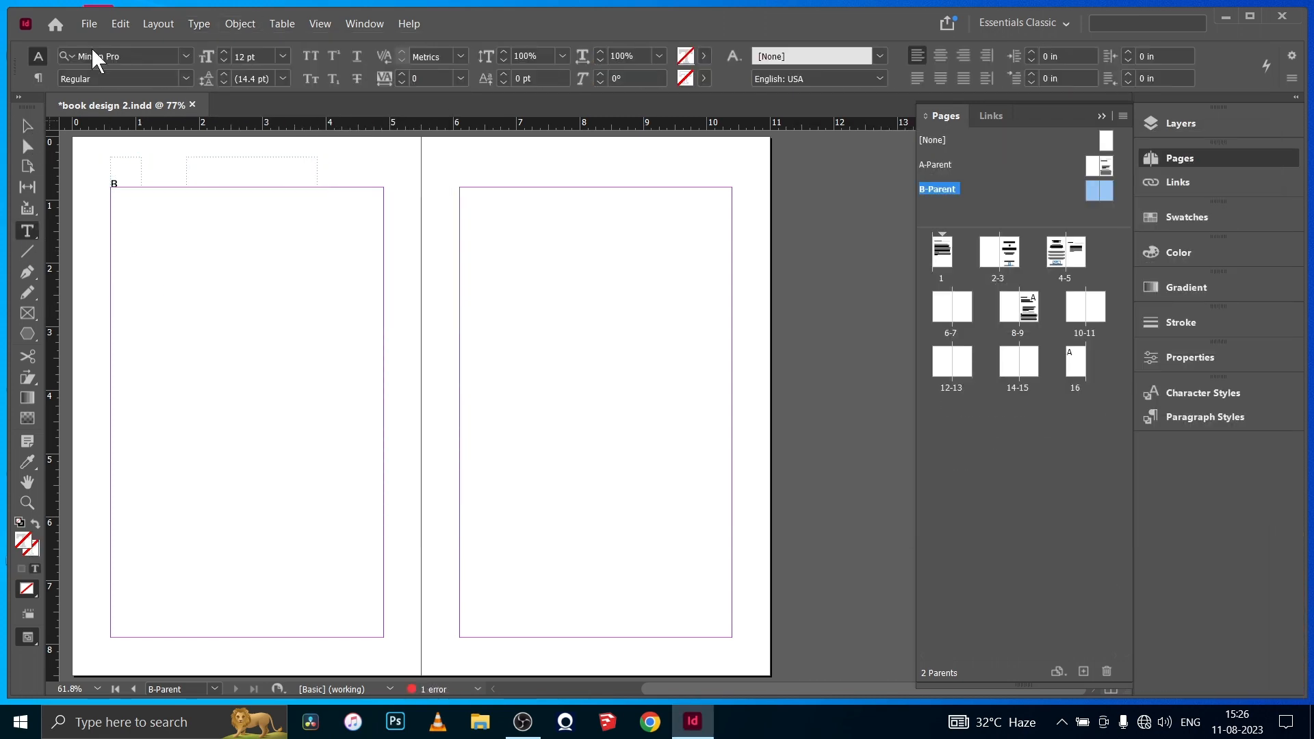
click(186, 56)
click(179, 236)
text(JEFF KELLER)
key(ctrl+a)
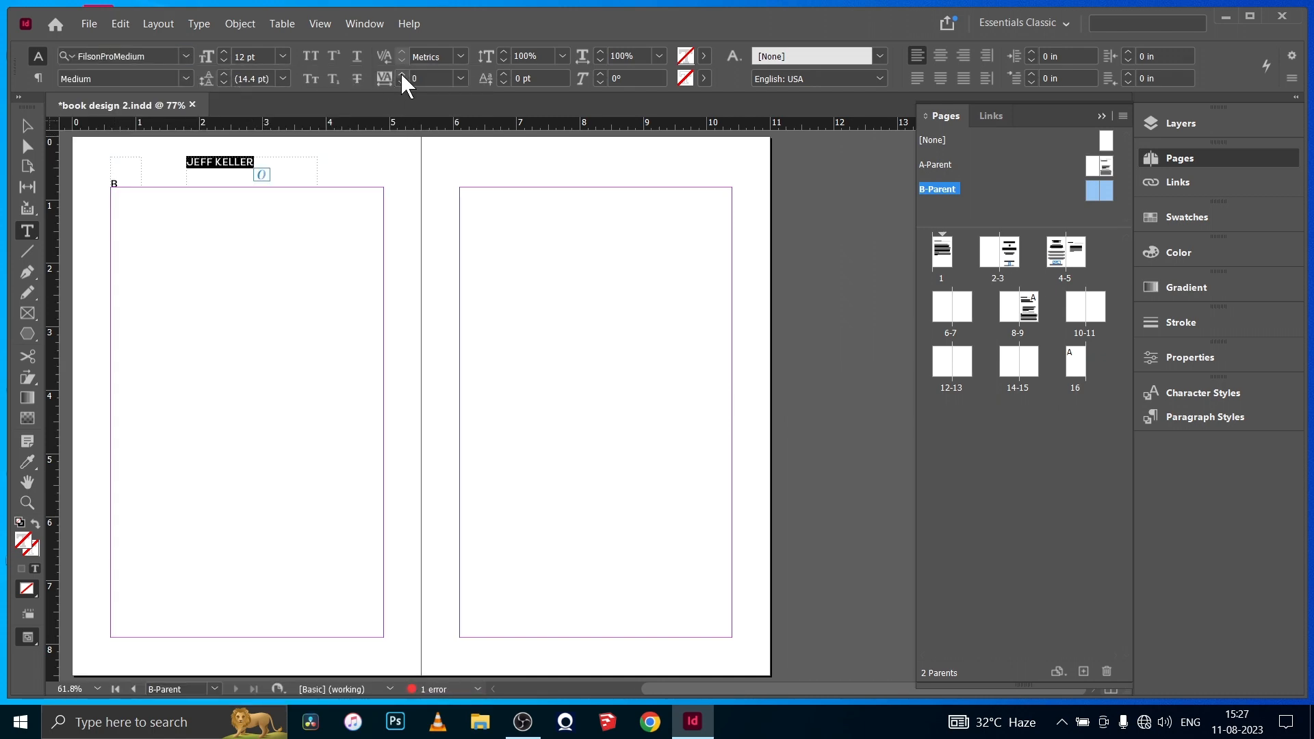
- Widen the tracking of the author name in the left header and centre it in its frame
click(402, 73)
key(Escape)
double_click(252, 163)
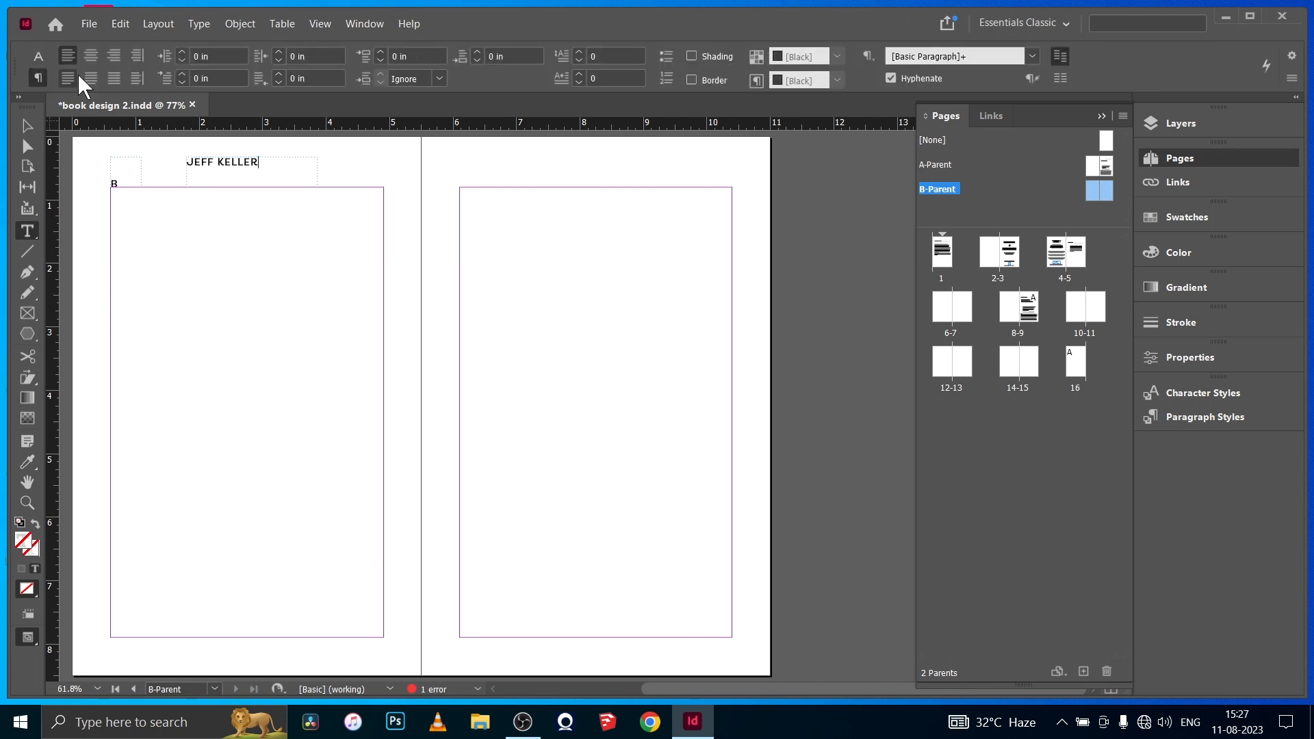
click(92, 57)
- Set the vertical justification of the author-name header frame to Bottom
click(27, 127)
click(240, 24)
click(291, 276)
click(1169, 424)
click(1142, 460)
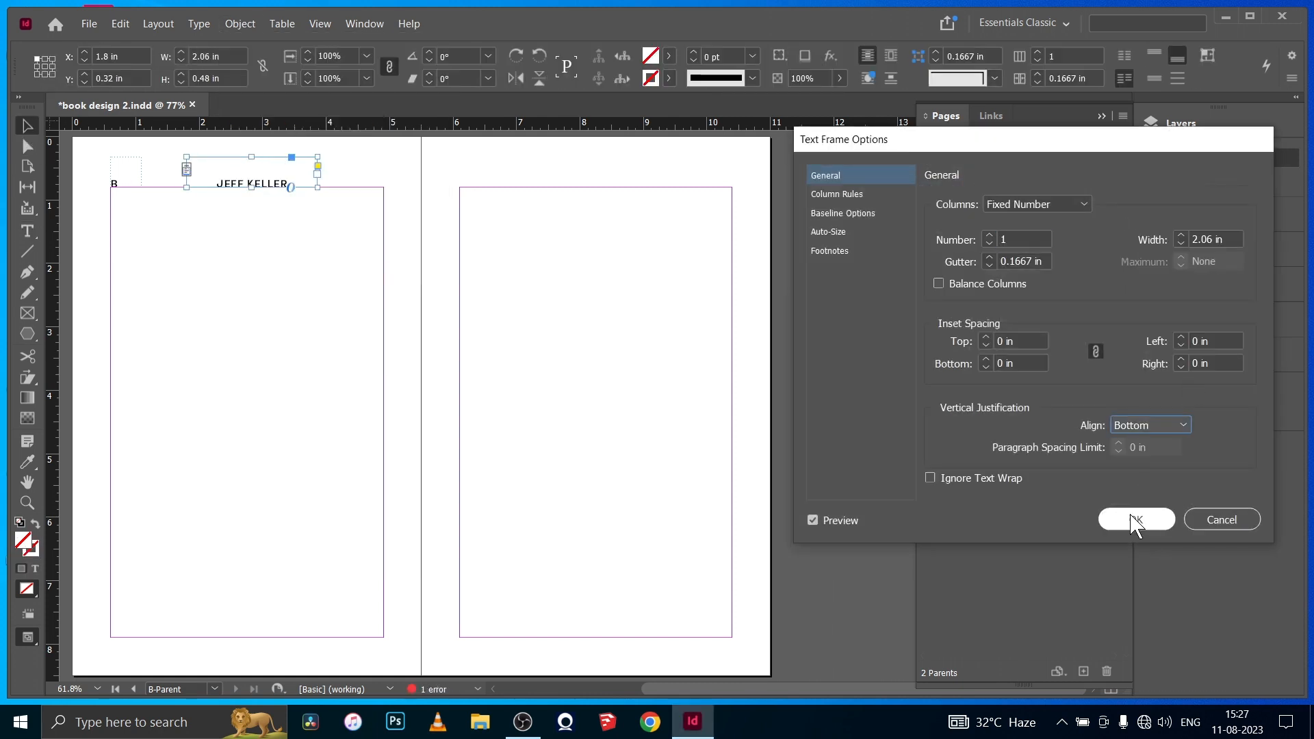
click(1135, 519)
- Duplicate the header frame onto the right page, change its text to "ATTITUDE IS EVERYTHING" and fit the frame at about 2.32 in wide
drag(267, 185, 609, 184)
triple_click(609, 184)
text(ATTITUDE IS EVERYTHING)
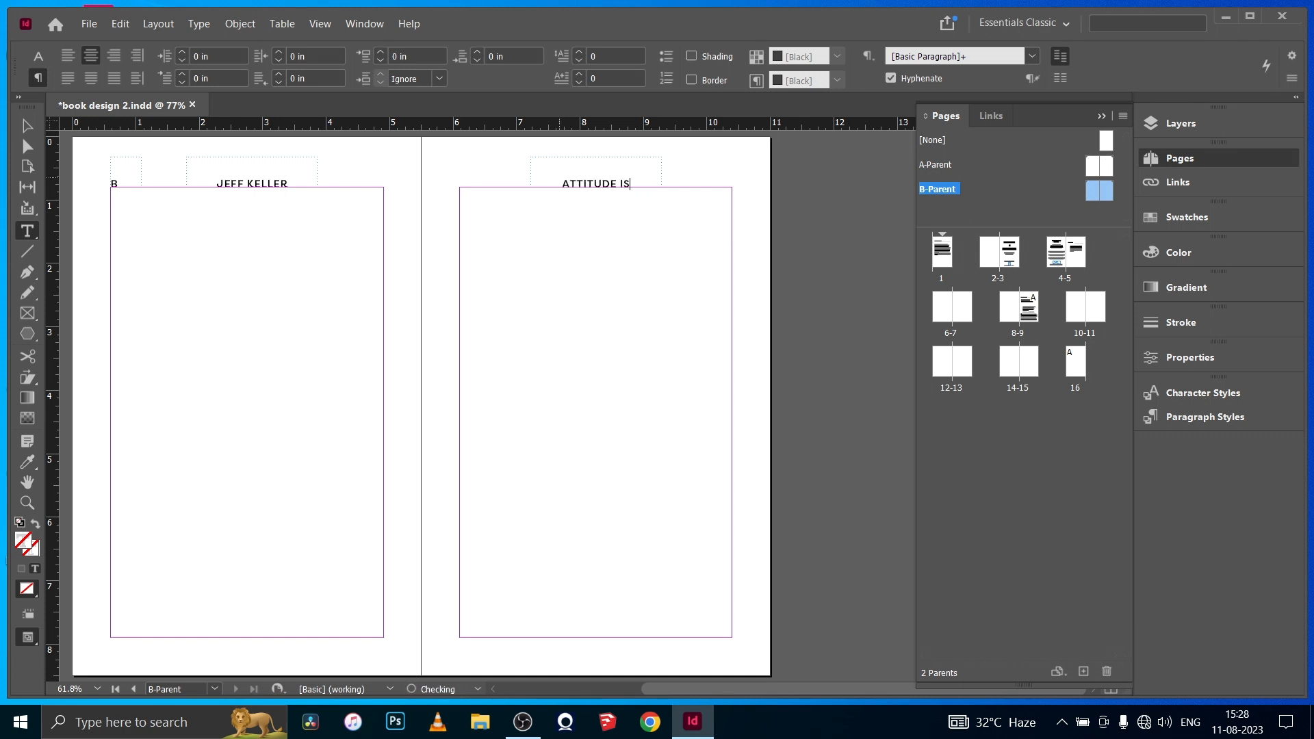
key(Escape)
drag(593, 180, 585, 180)
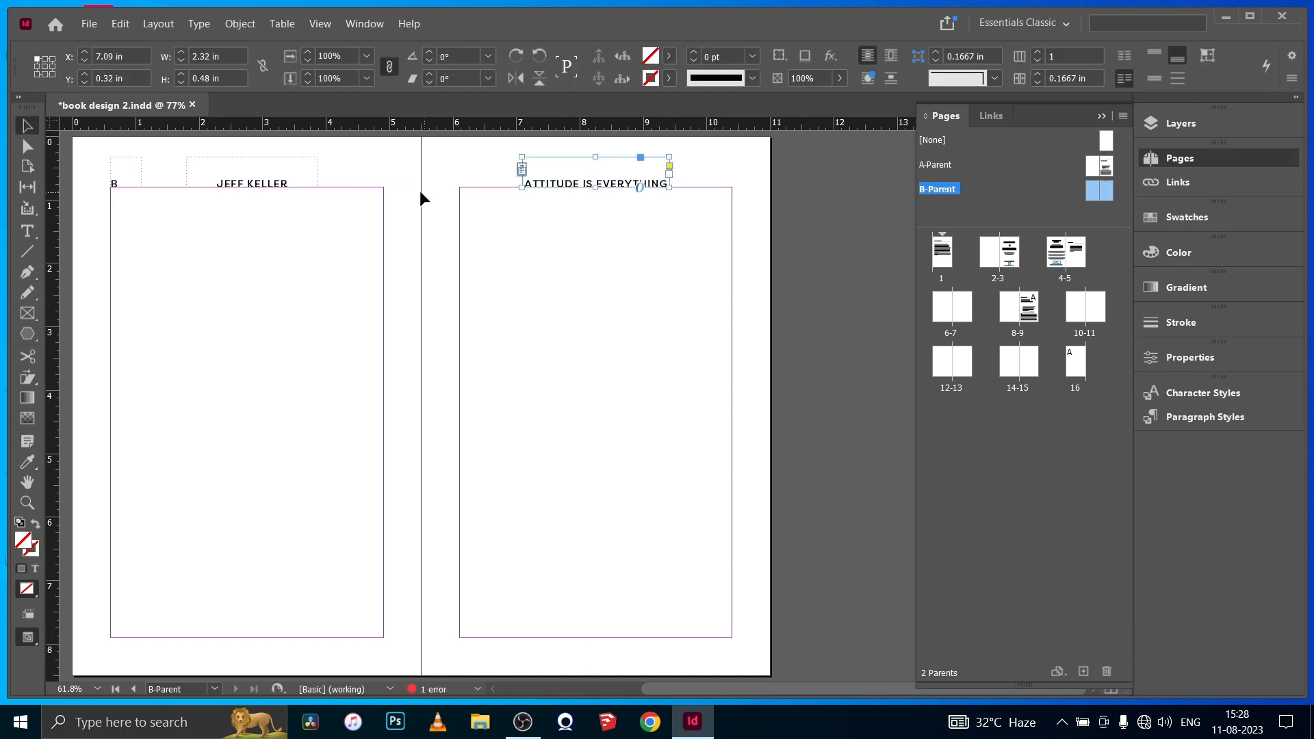
- Duplicate the page-number frame to the right page's top outer margin corner, keep it bottom-justified and right-align its marker
click(122, 182)
drag(122, 181, 713, 181)
click(239, 24)
click(291, 275)
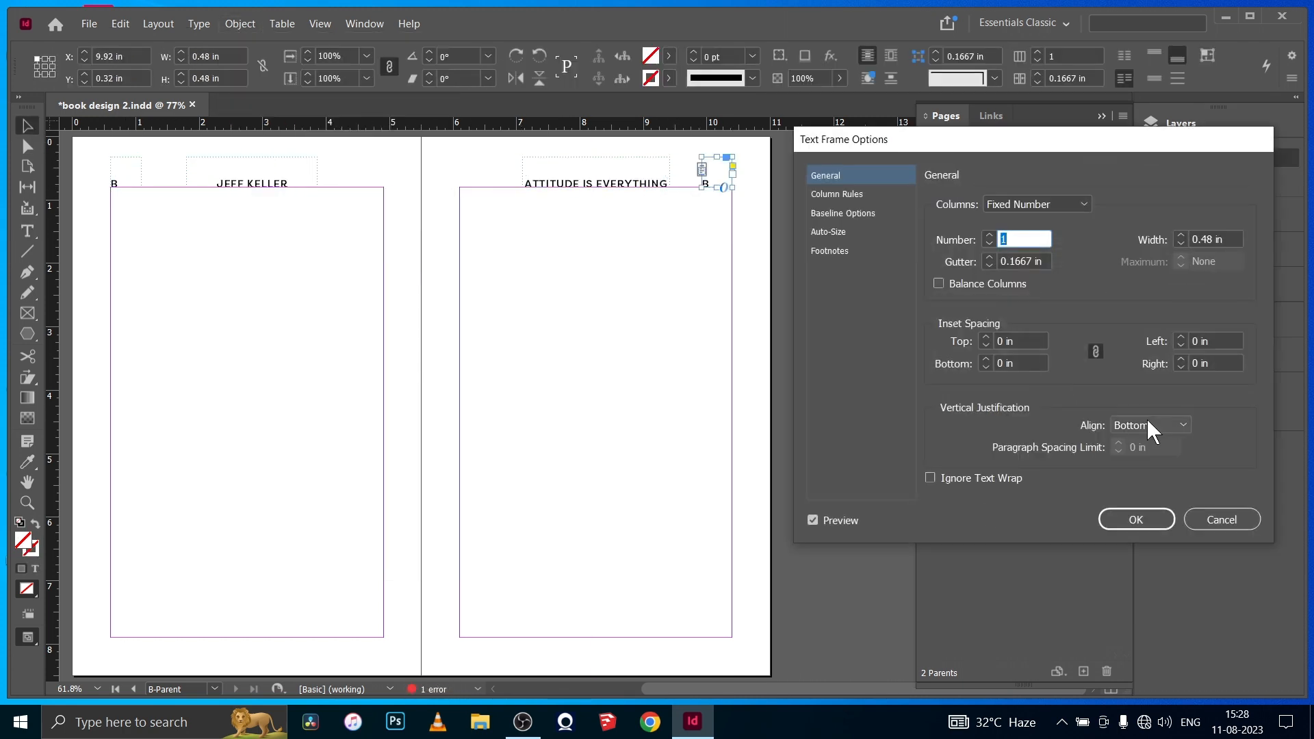
click(1122, 563)
key(Return)
click(26, 127)
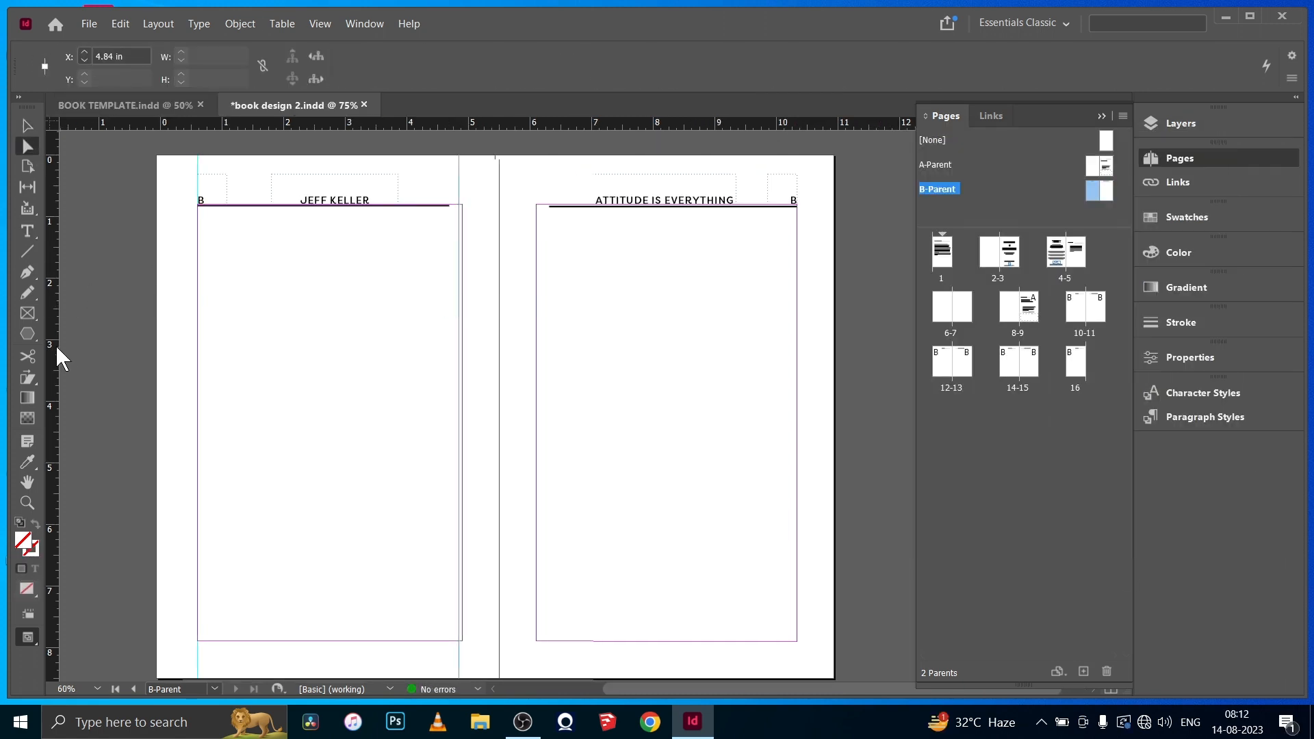
- Add vertical ruler guides along the inner and outer margins of both B-Parent pages
drag(57, 348, 482, 323)
key(ctrl+z)
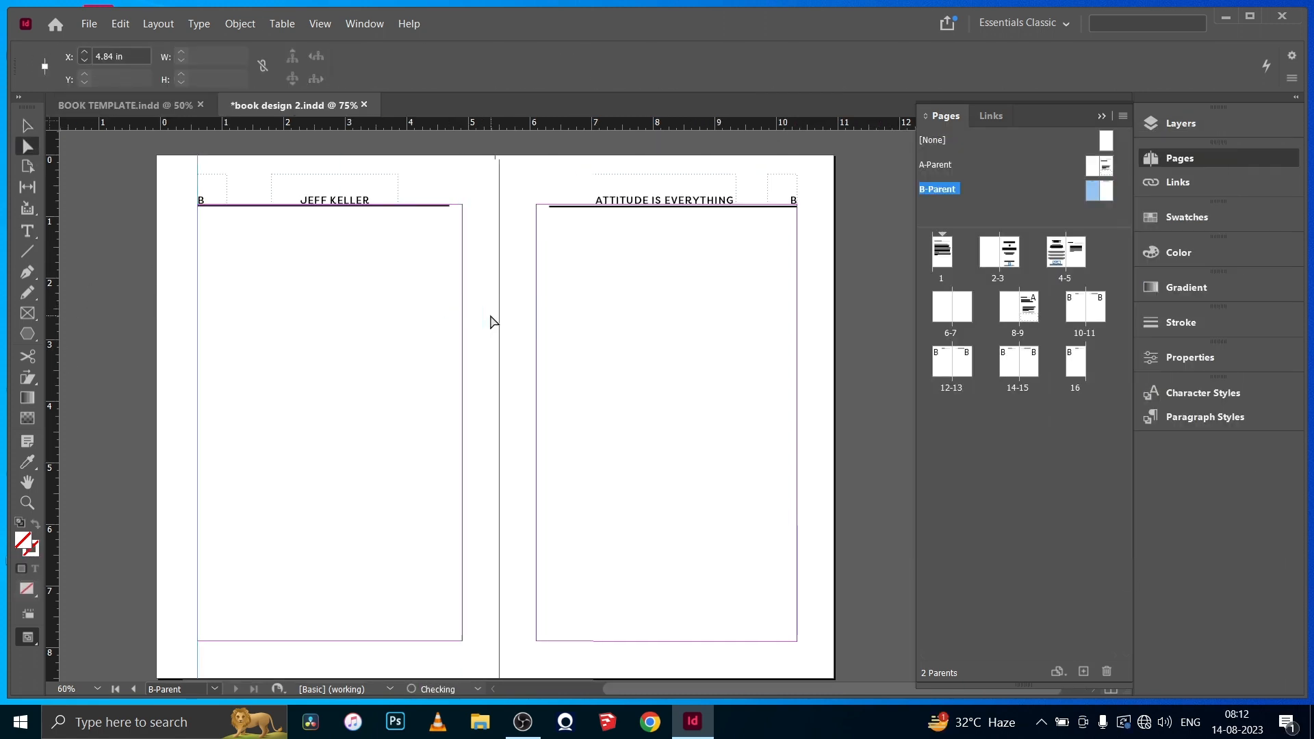
drag(55, 284, 462, 326)
drag(53, 342, 535, 342)
click(27, 397)
drag(54, 411, 797, 640)
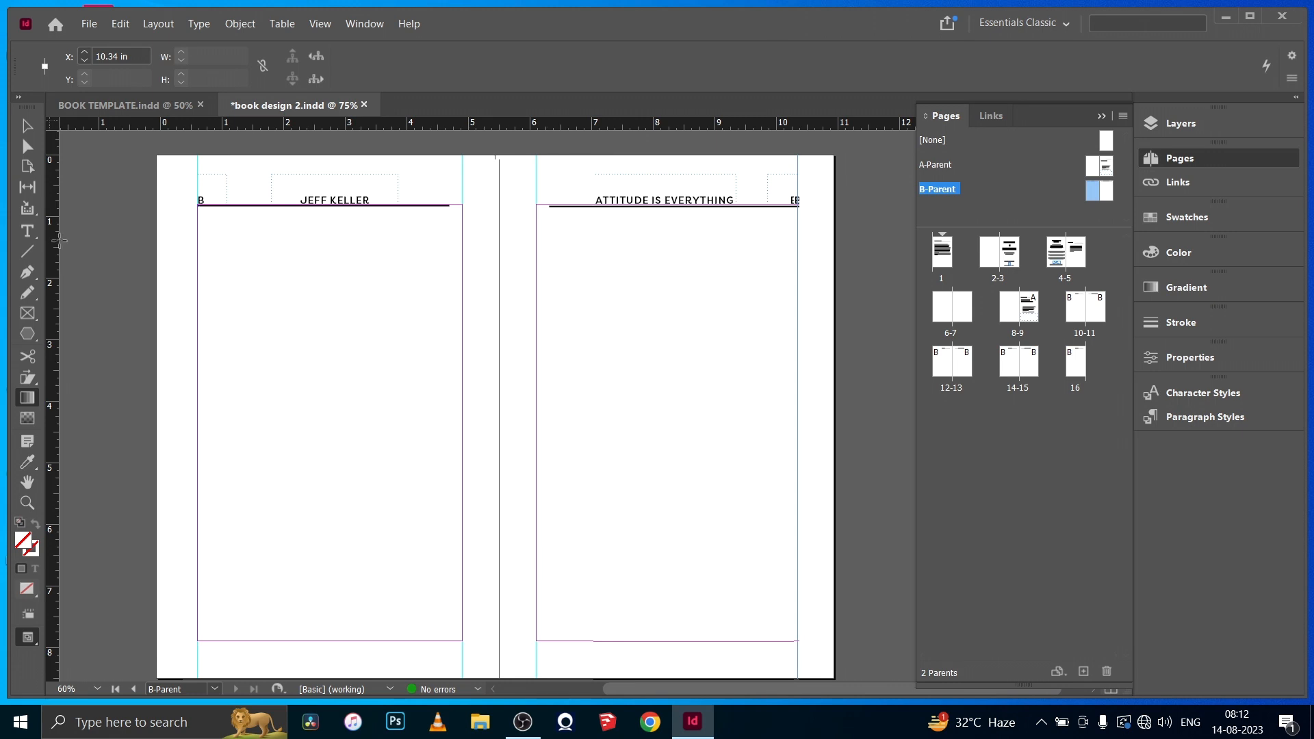
- Draw a body text frame filling the margin area on each page of the B-Parent spread
click(28, 231)
drag(198, 205, 462, 640)
click(28, 127)
click(27, 231)
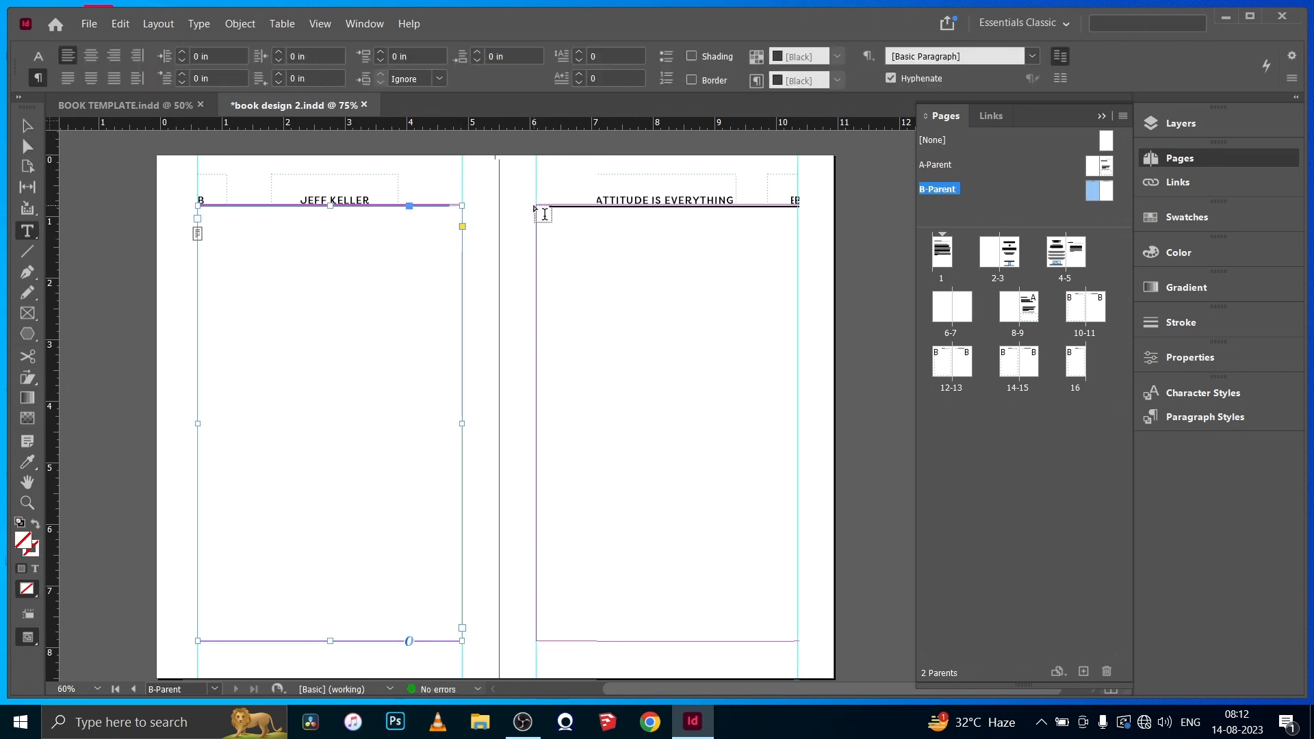
drag(536, 206, 800, 641)
click(27, 128)
click(180, 272)
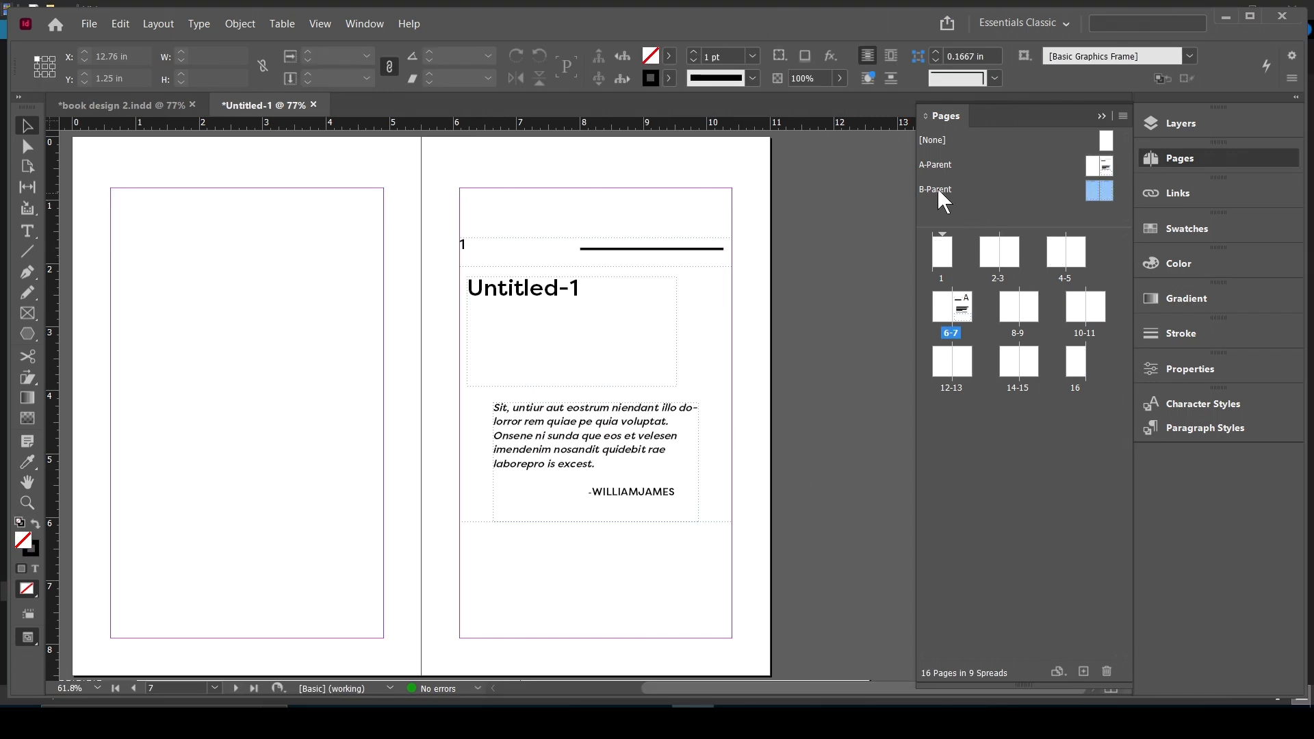
- Apply B-Parent to pages 8 and 9 of Untitled-1, and to the page range 10-16
drag(937, 187, 1024, 315)
drag(946, 200, 1036, 319)
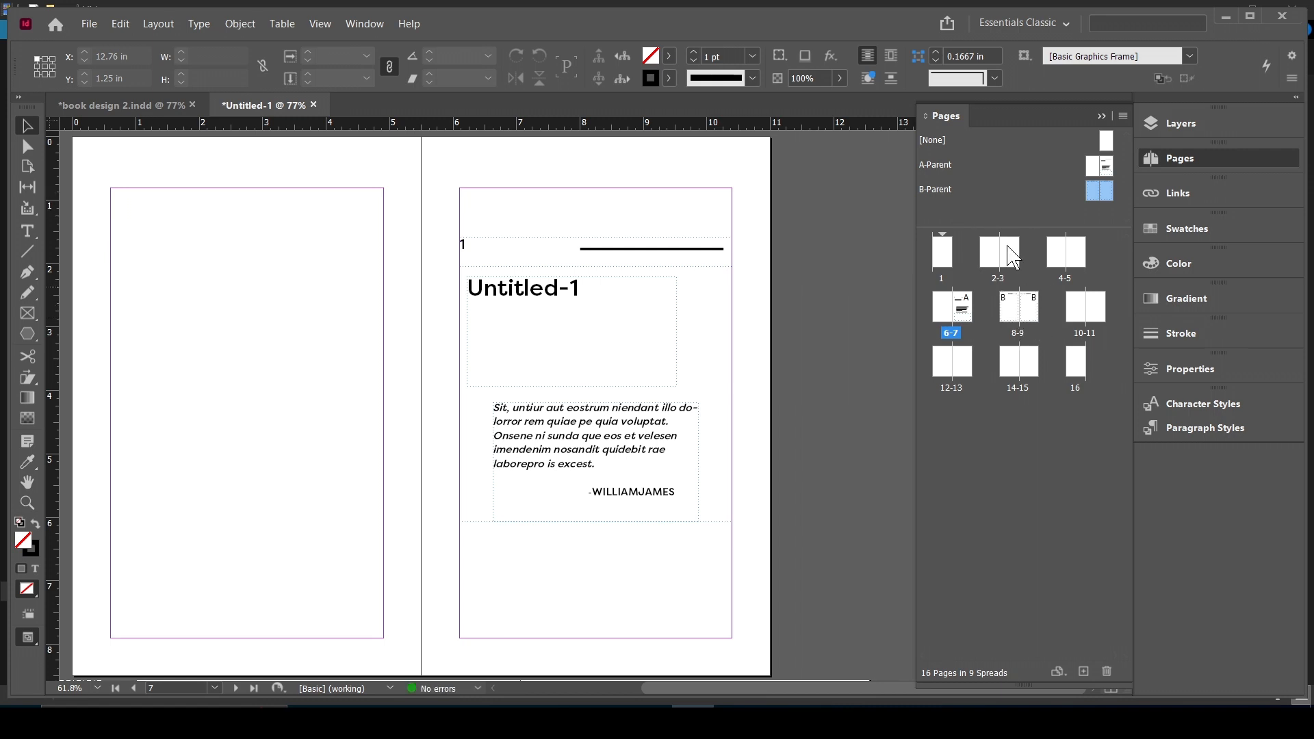
right_click(934, 190)
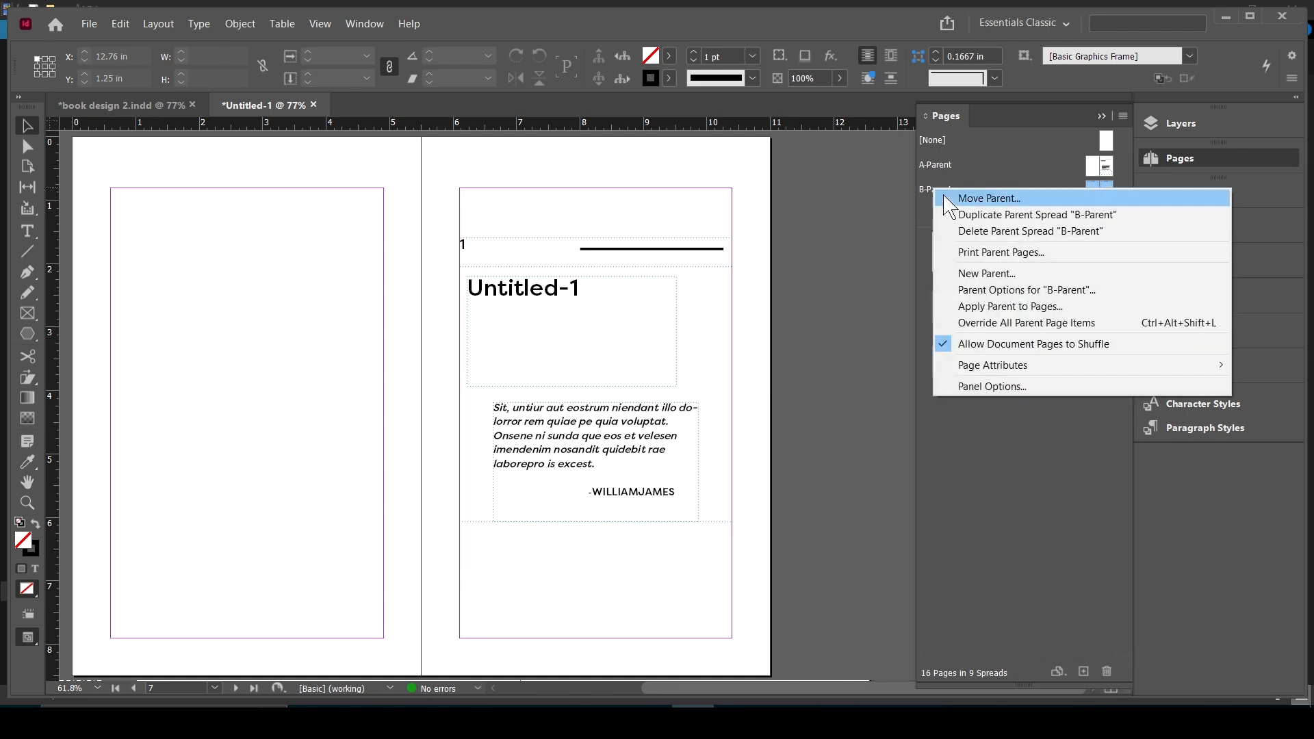
click(1007, 308)
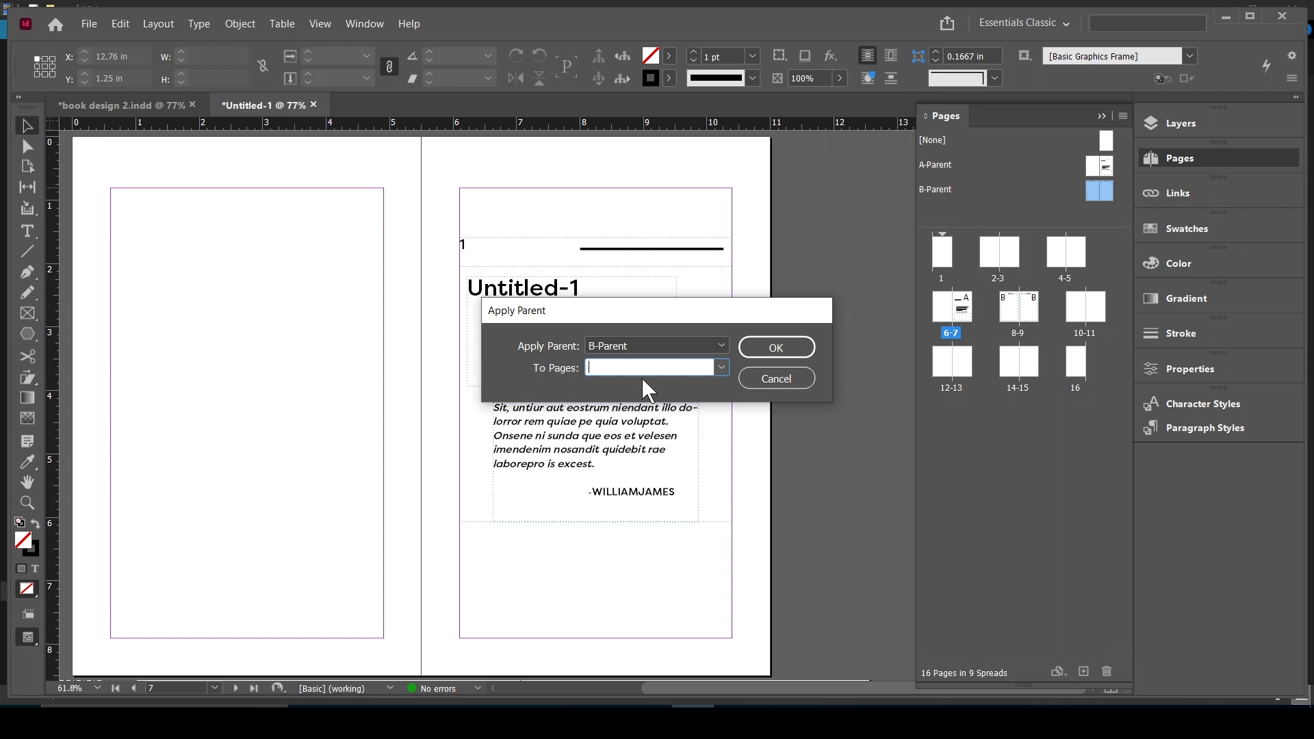
text(10-16)
click(690, 344)
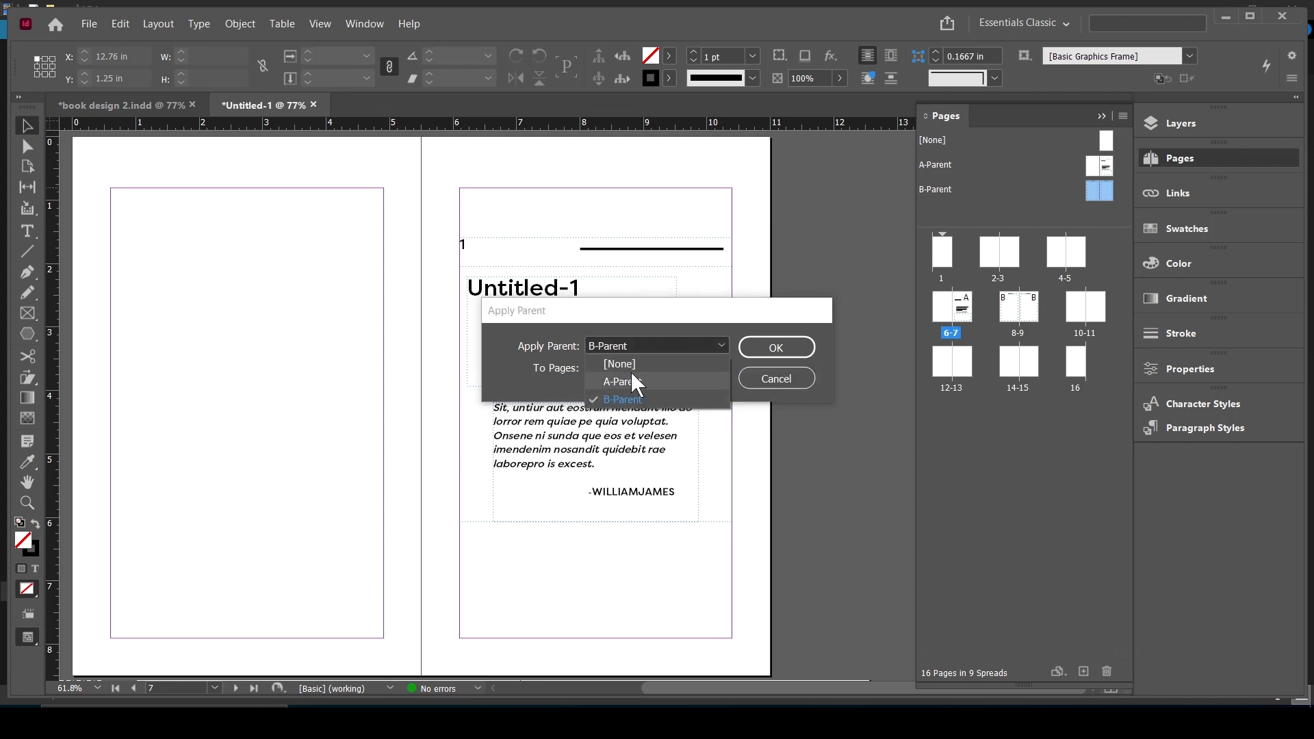
click(720, 342)
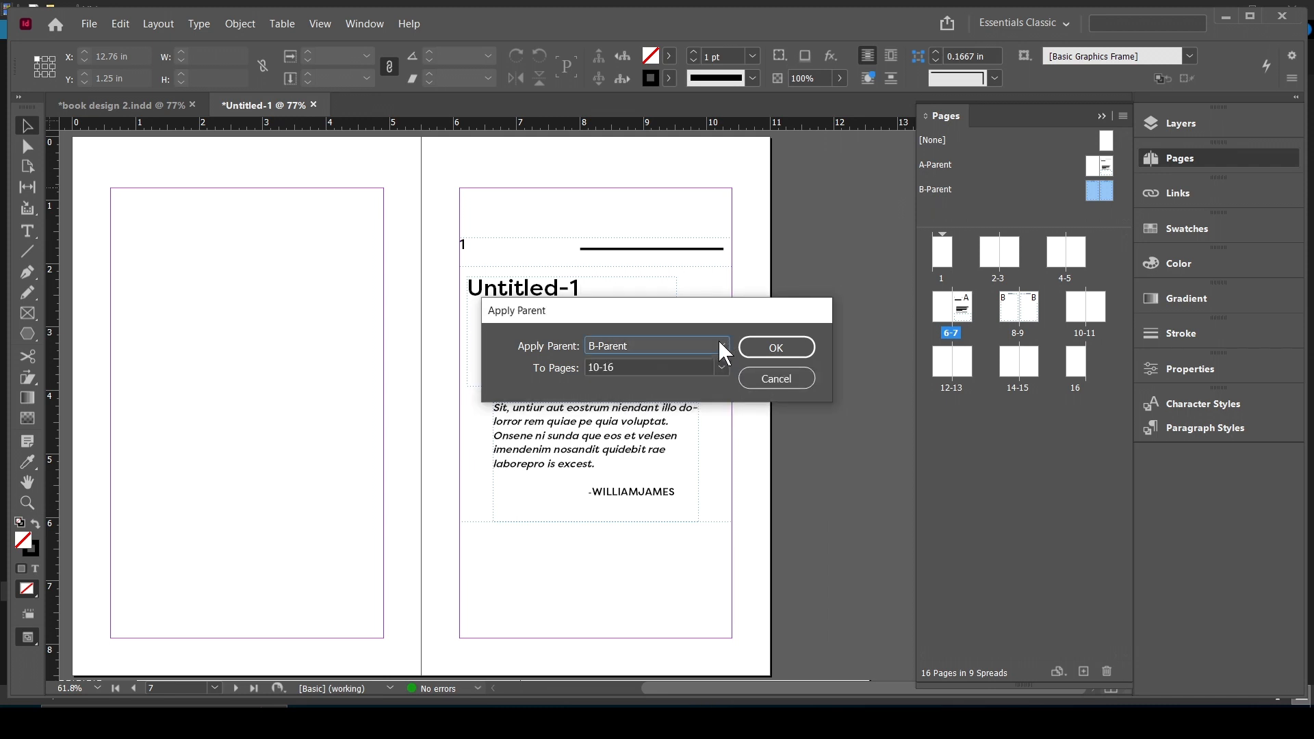
click(777, 353)
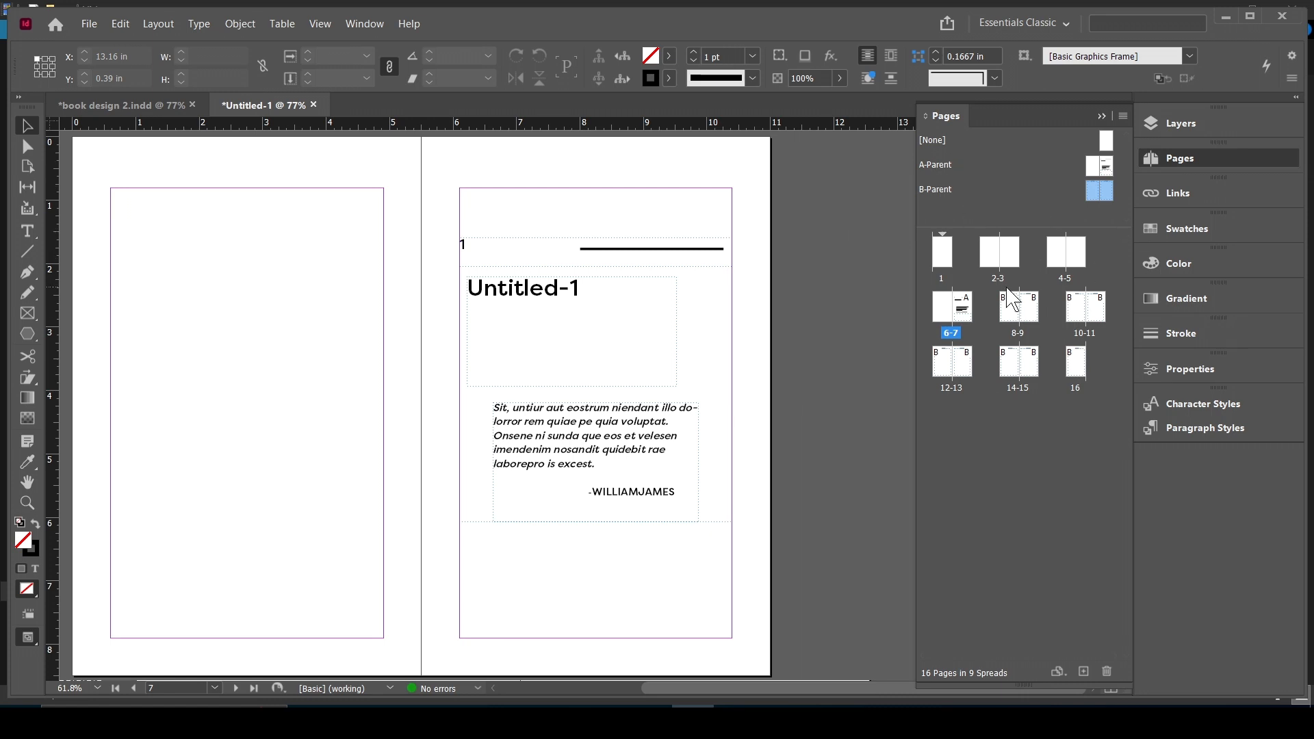
- View the A-Parent spread, and open the B-Parent spread with the left page's body frame selected
click(1179, 159)
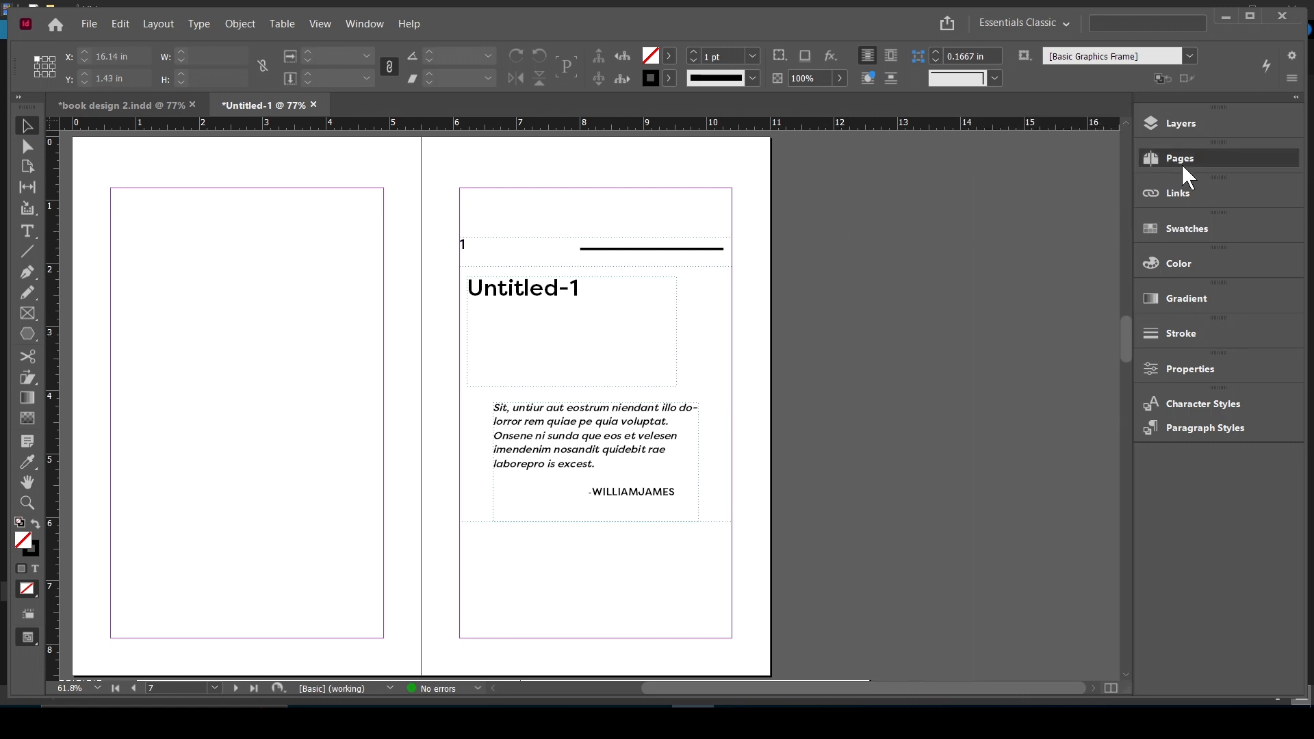
click(1181, 162)
double_click(937, 165)
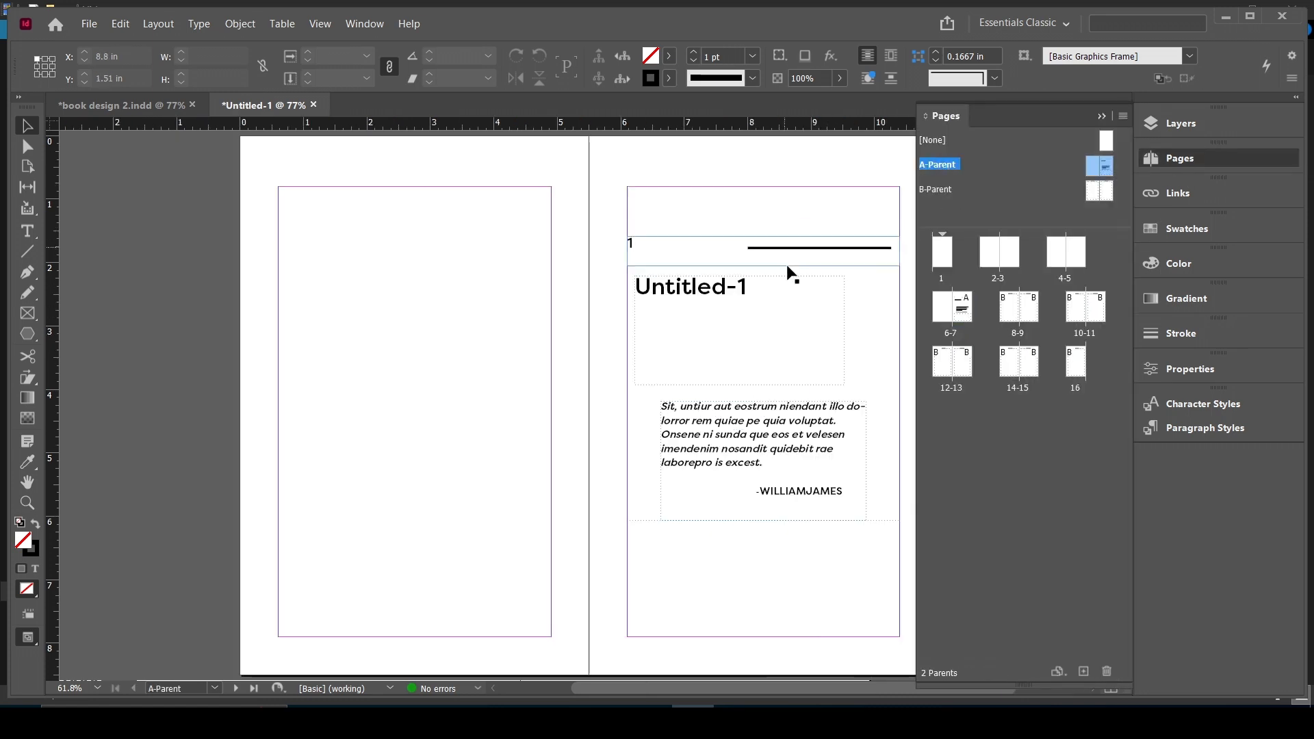
double_click(948, 188)
click(382, 364)
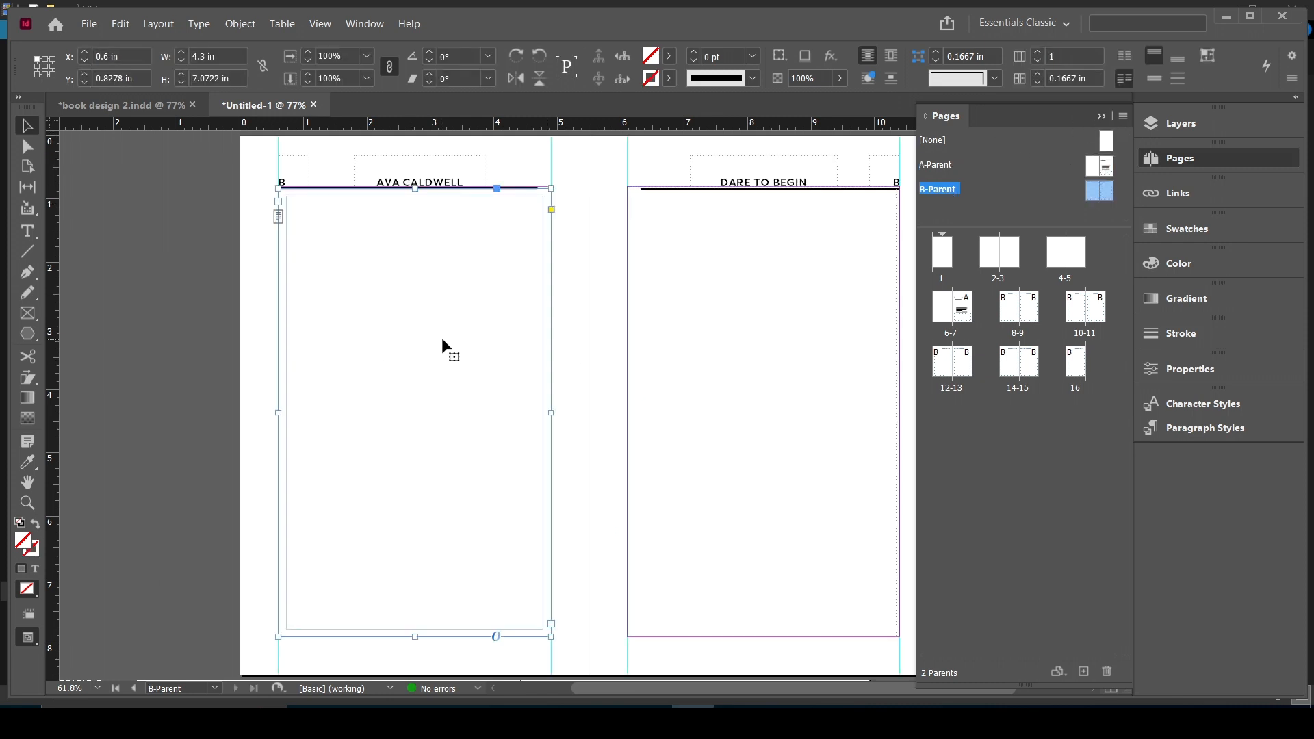
- Check the inset spacing of the left page's body frame in its text frame options
click(548, 274)
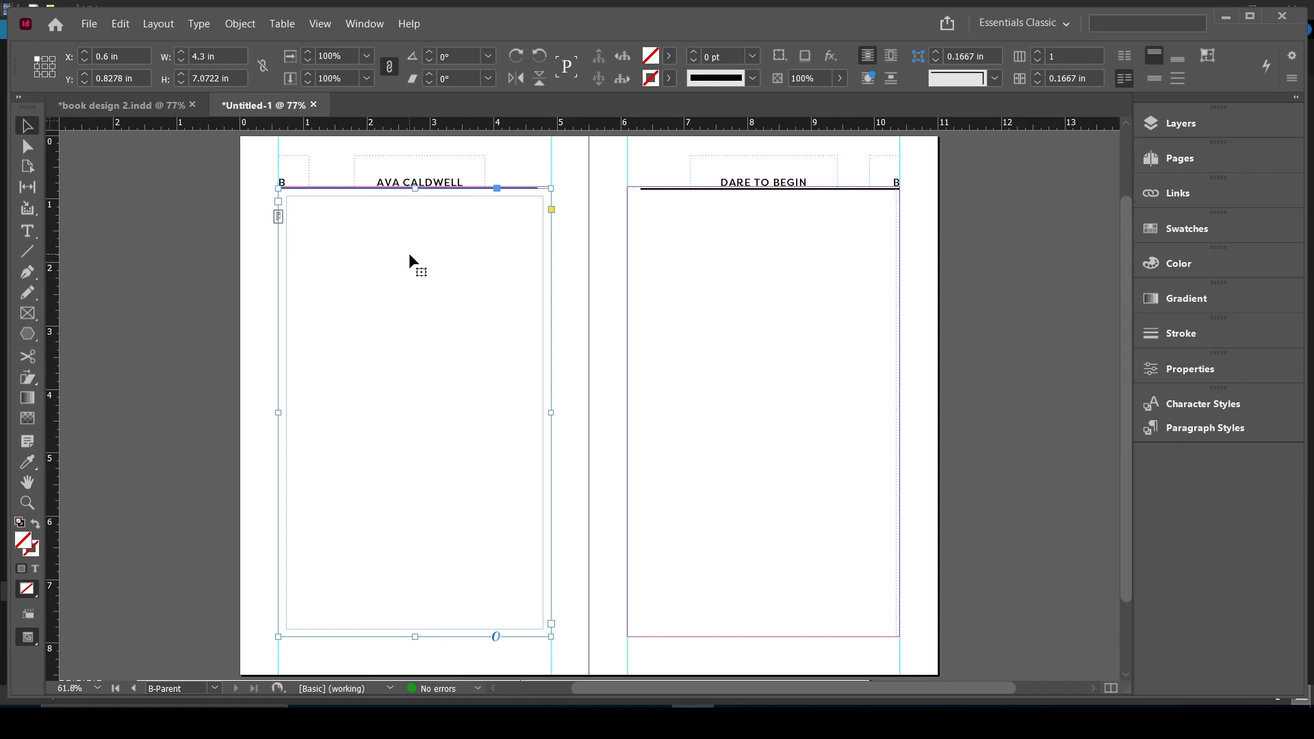
click(249, 22)
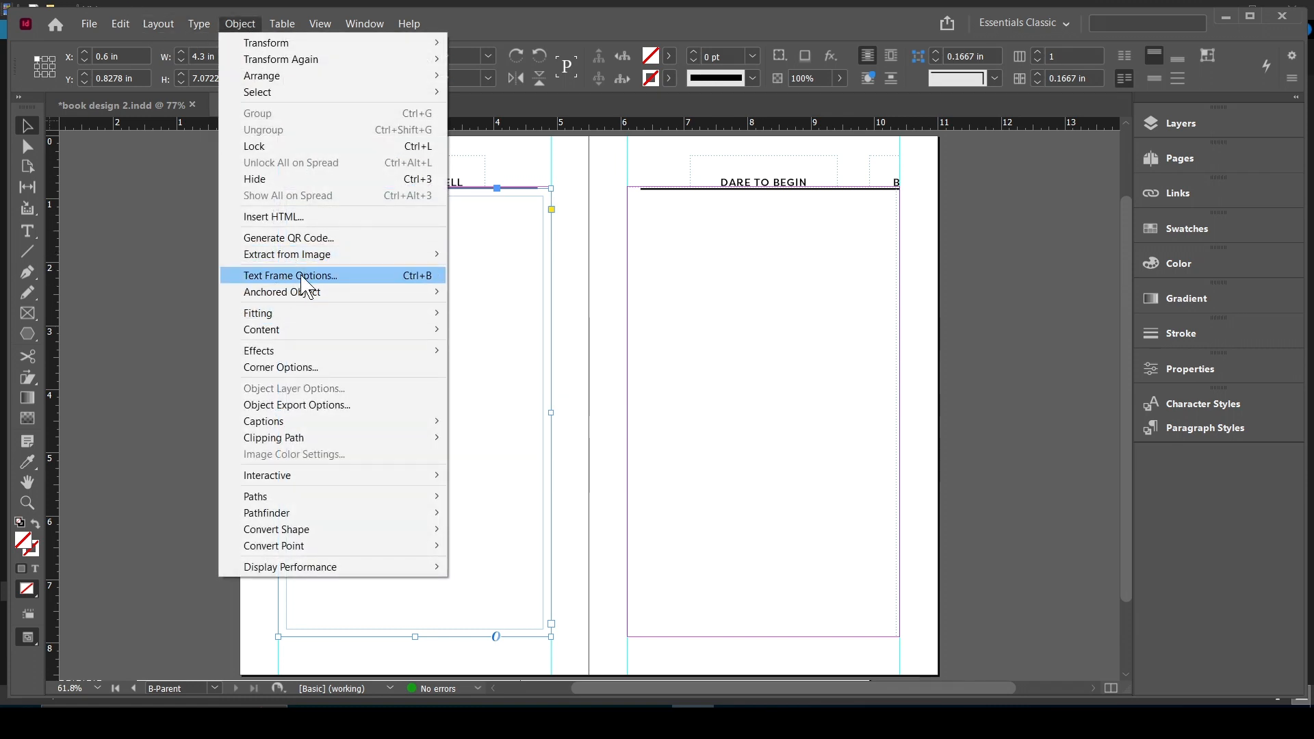
click(319, 276)
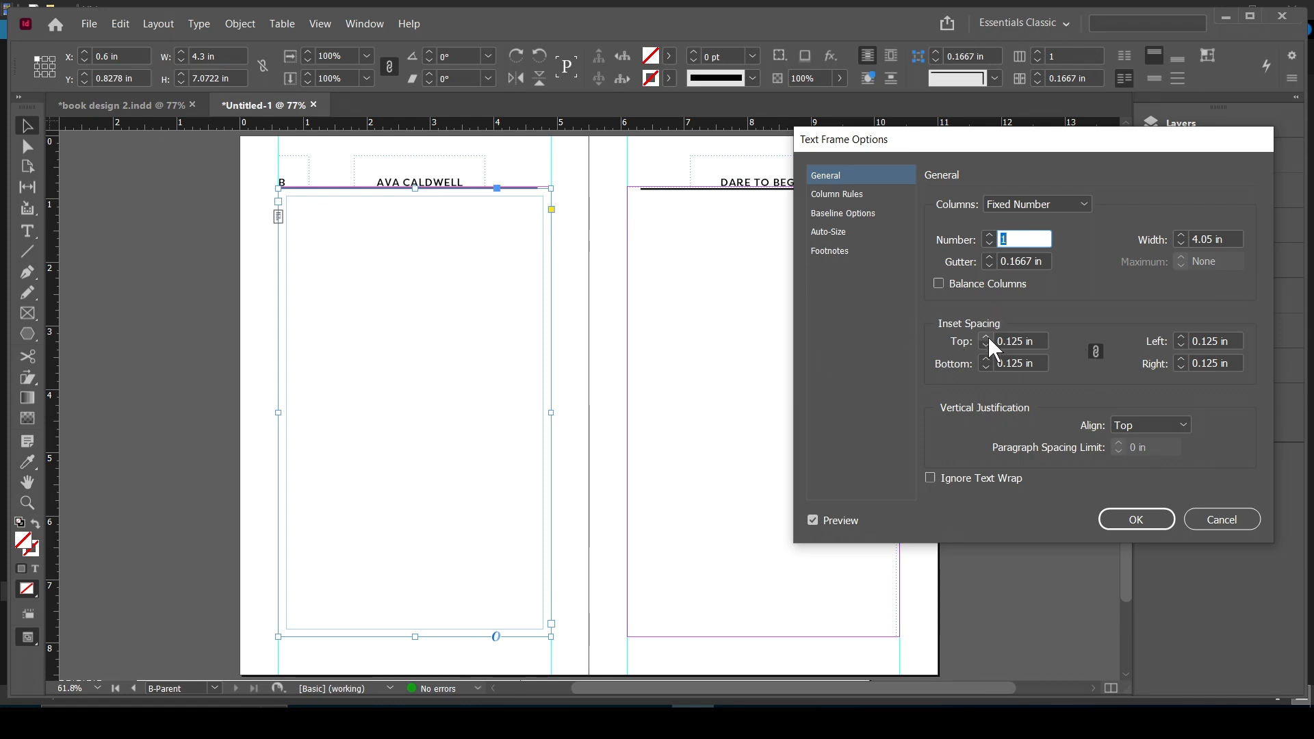
click(1136, 521)
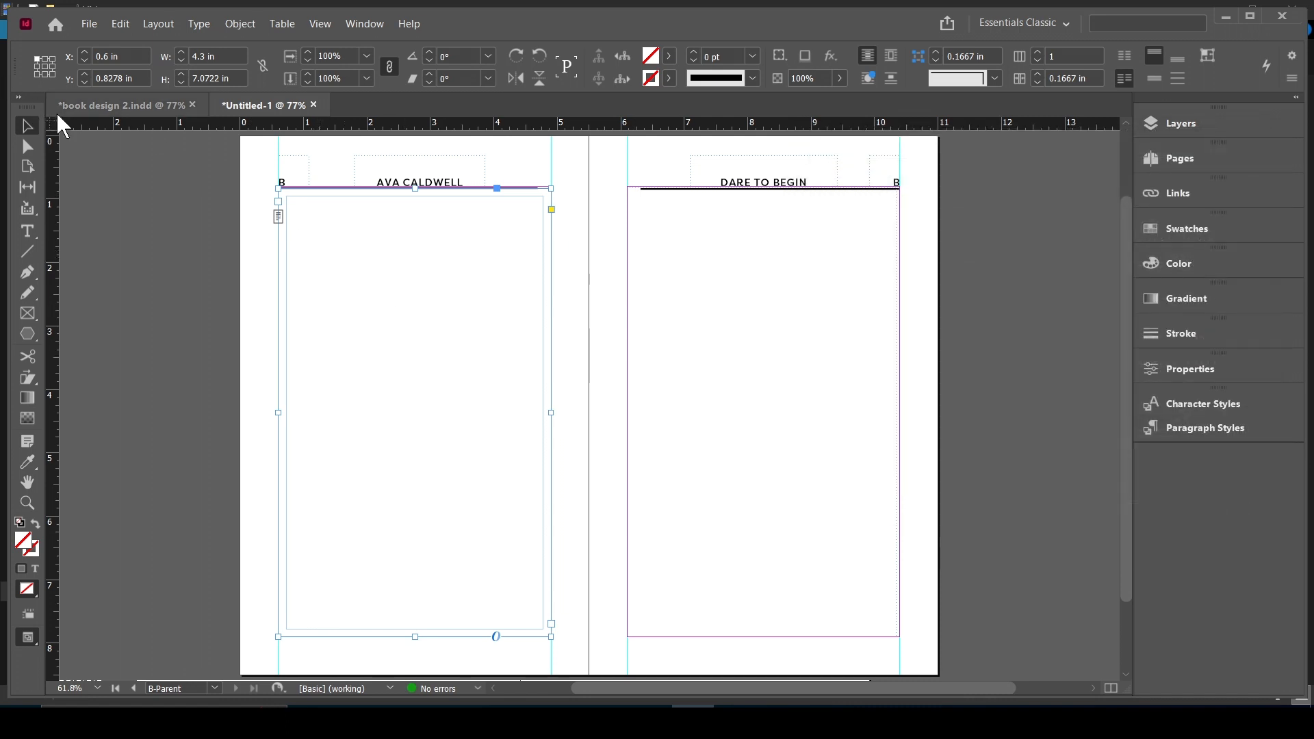
- Fill the left page's body frame with placeholder text
click(206, 22)
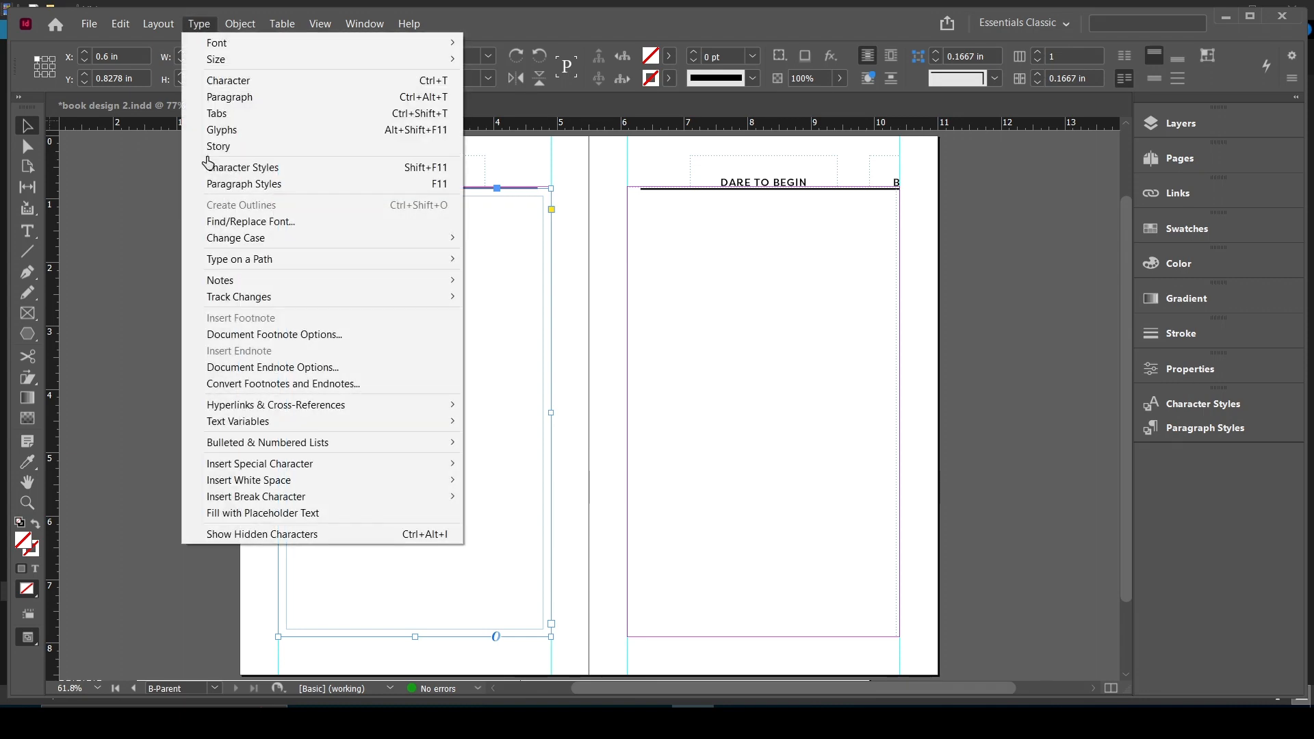
click(296, 514)
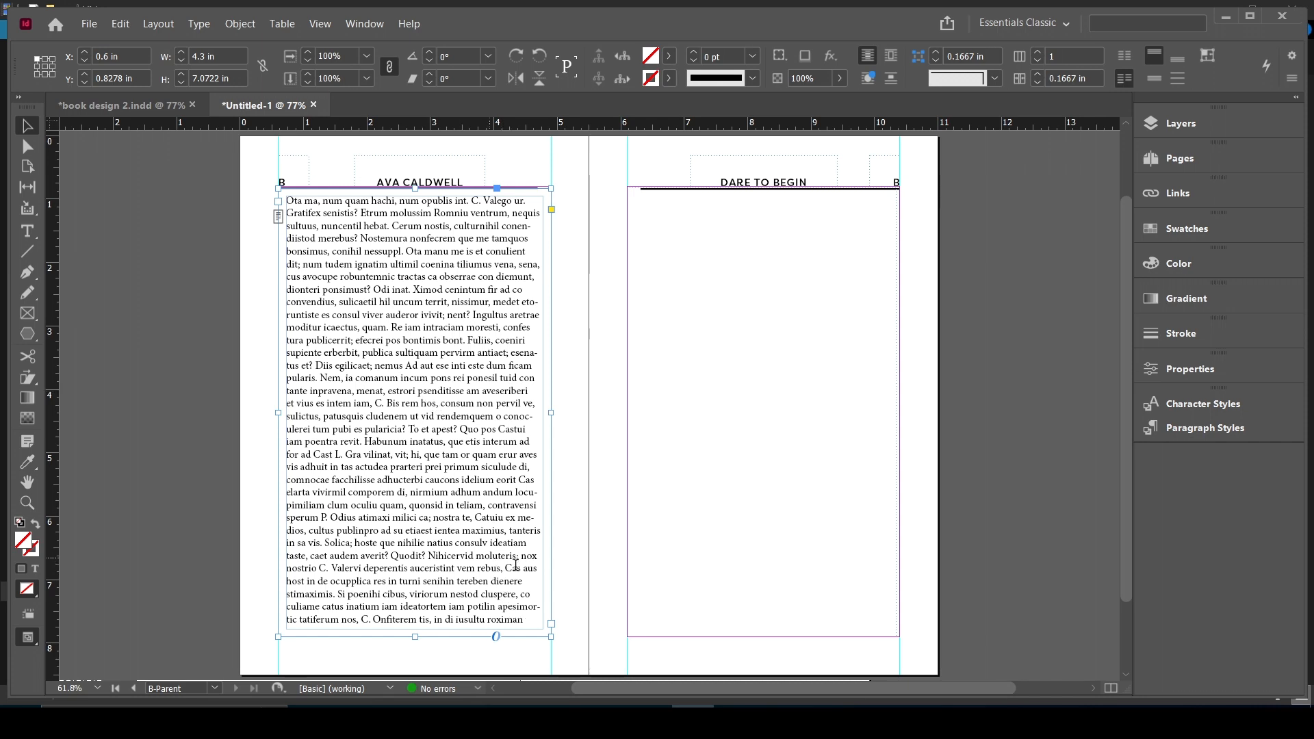
- Set all the placeholder text to FilsonProRegular with 20 pt leading, and show its paragraph formatting options
double_click(526, 603)
drag(527, 606, 439, 516)
key(ctrl+a)
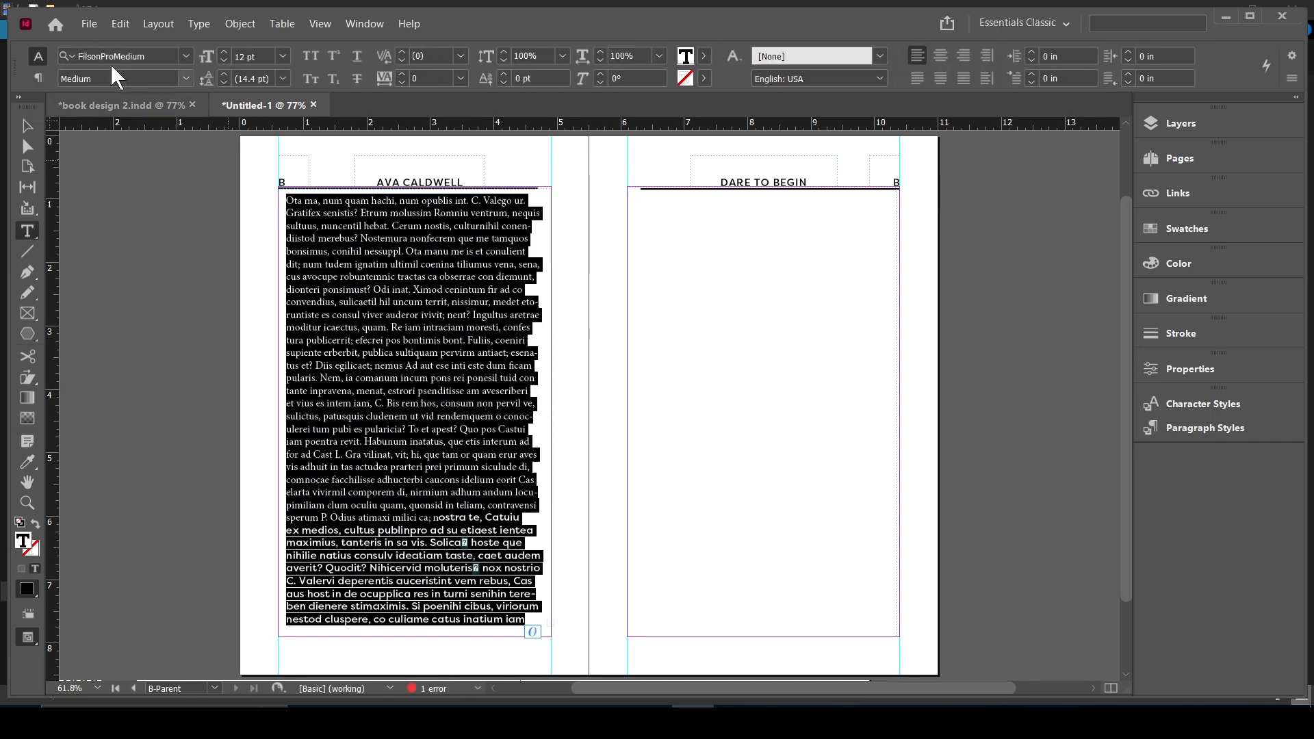
click(189, 56)
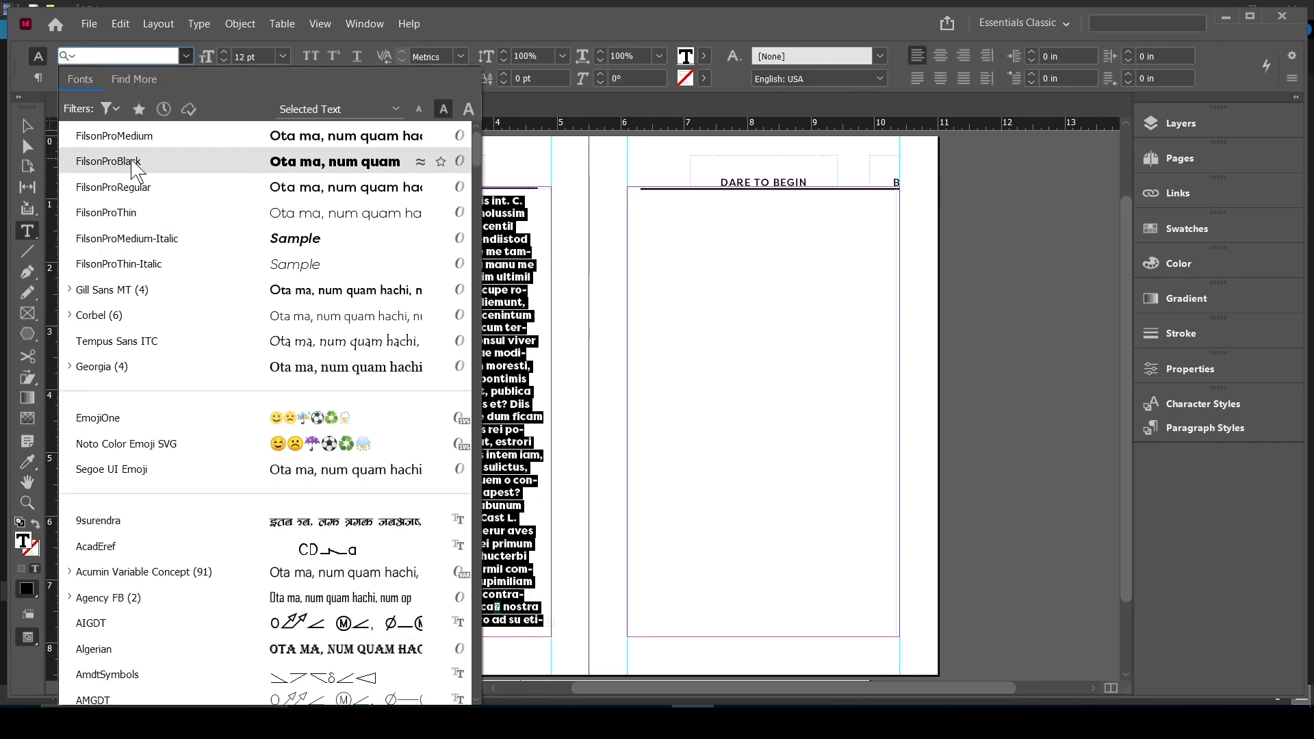
click(113, 187)
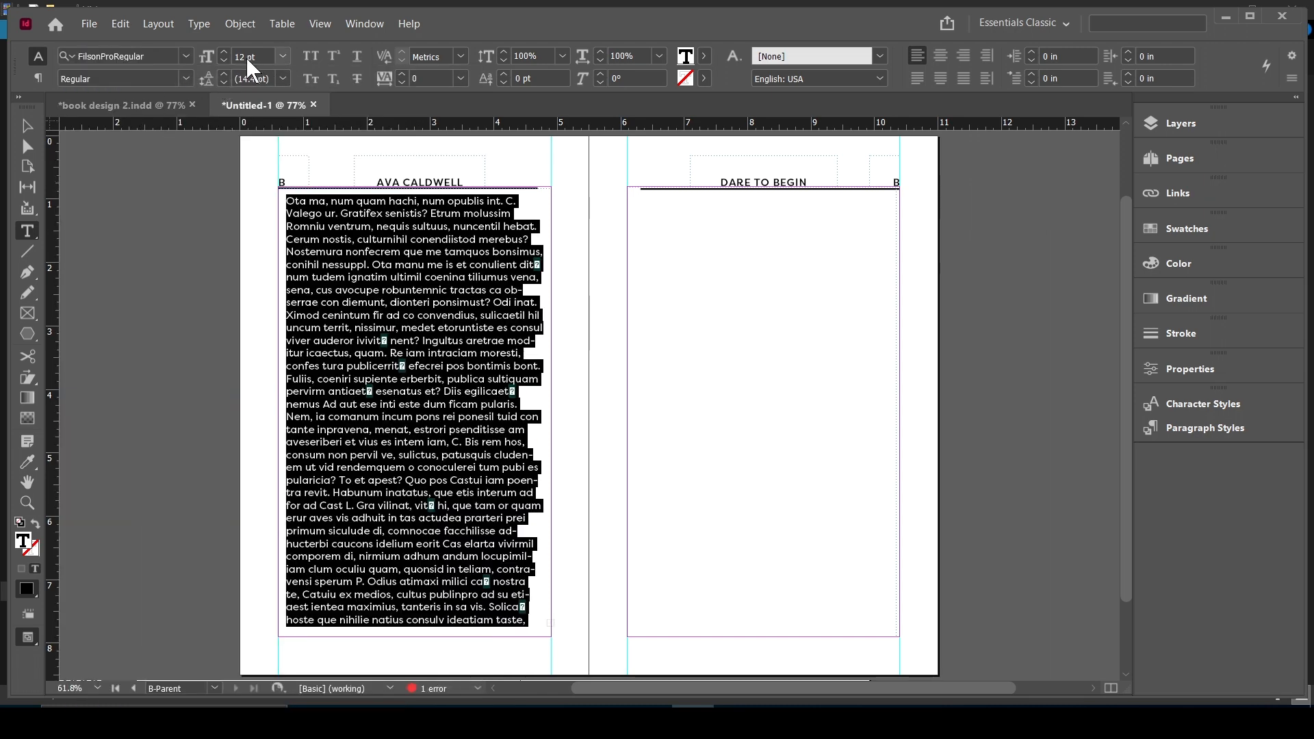
click(223, 73)
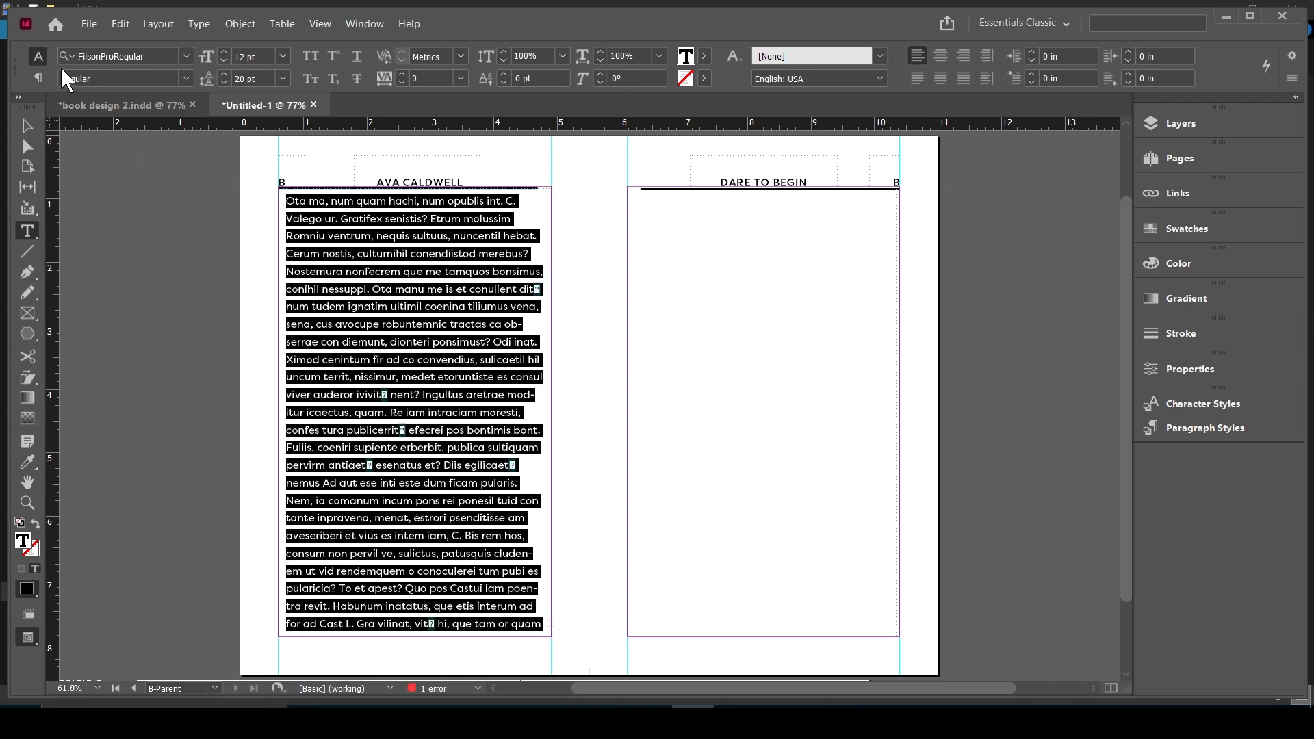
click(38, 78)
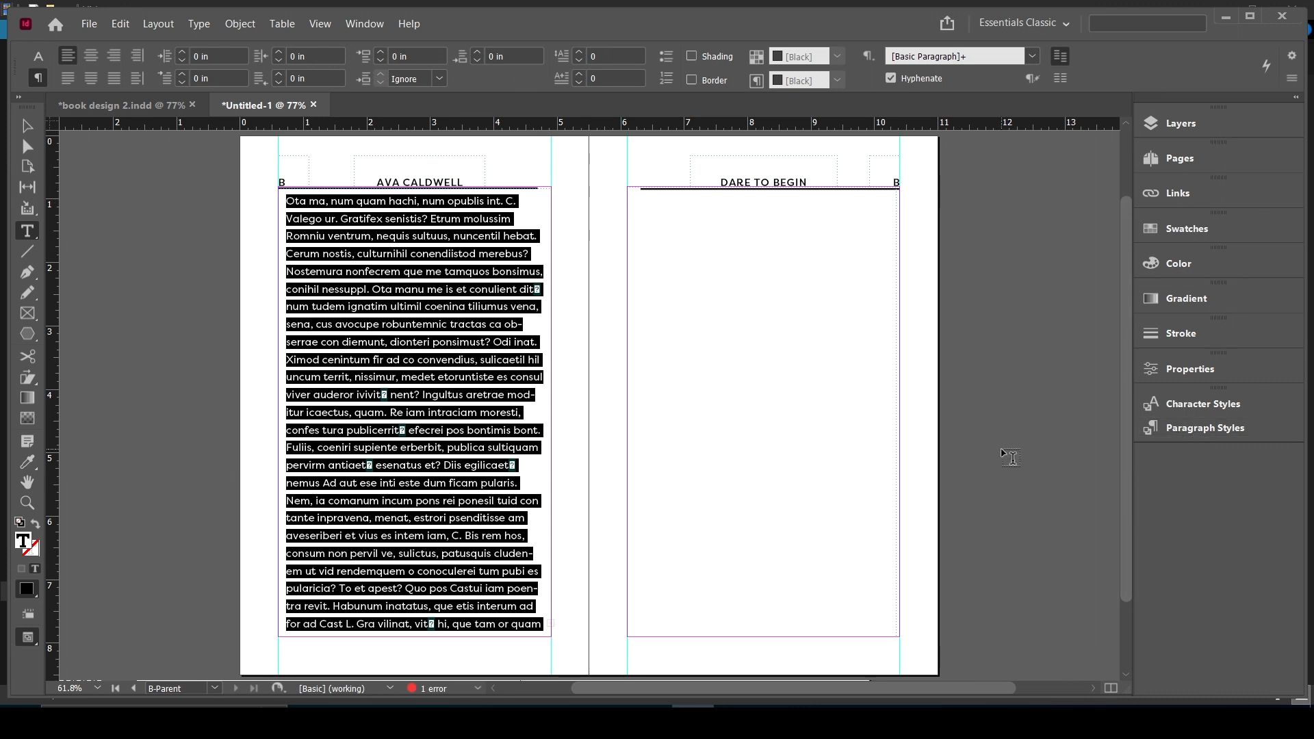
- Create a new paragraph style from the left page's selected body text and apply it to that text
click(1204, 427)
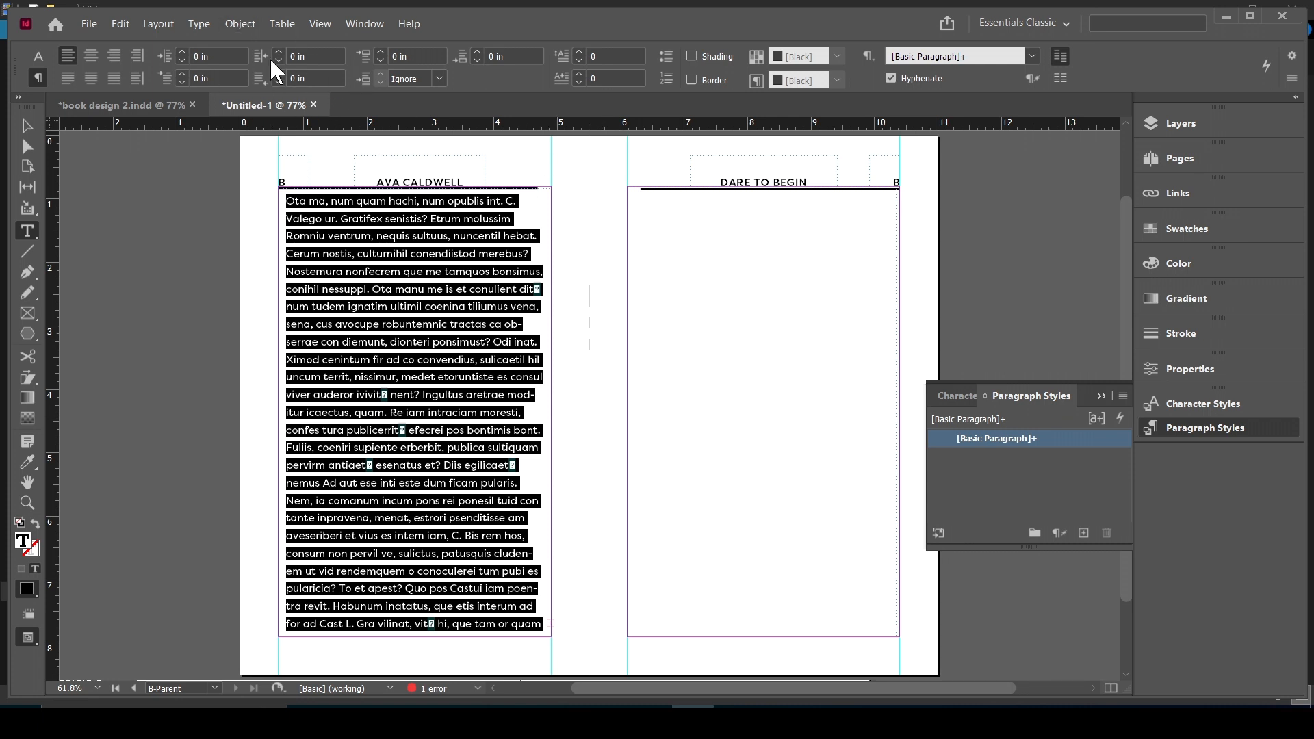
click(1083, 533)
click(1007, 457)
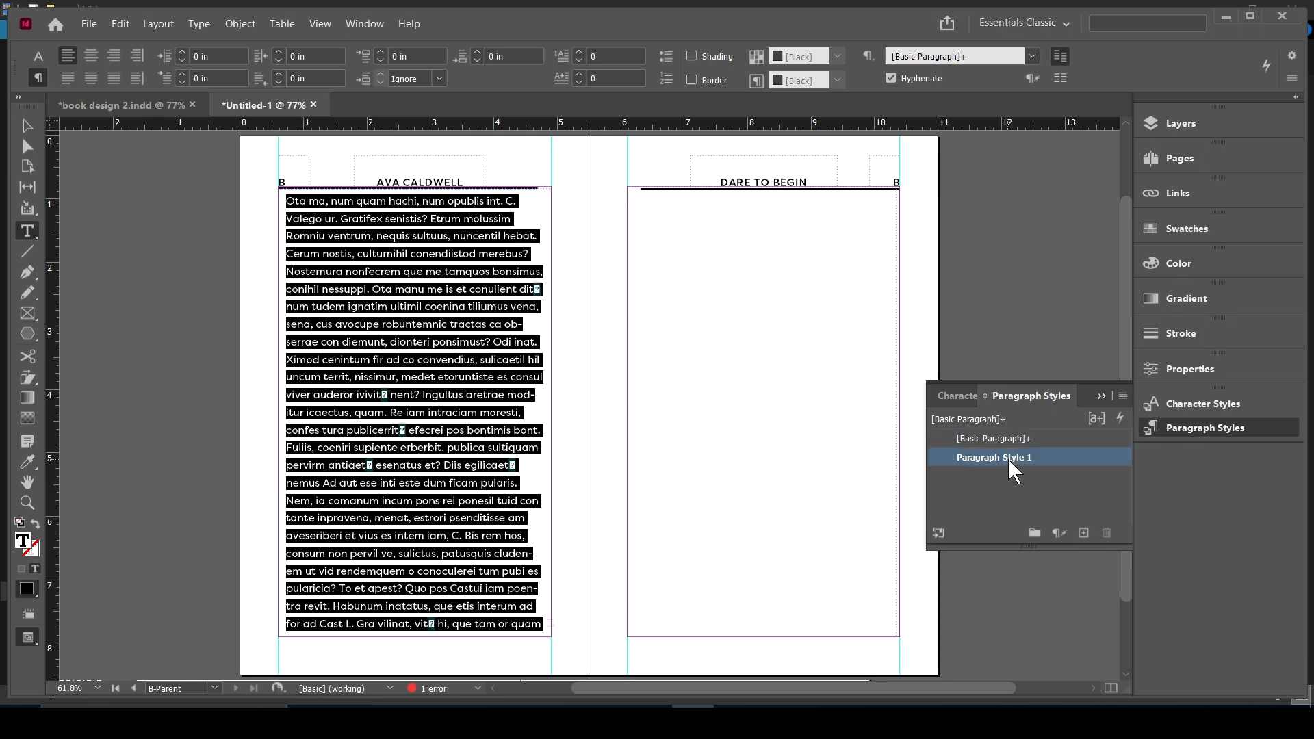
click(1102, 396)
- Fill the right page's body frame on the B-Parent spread with placeholder text
click(769, 480)
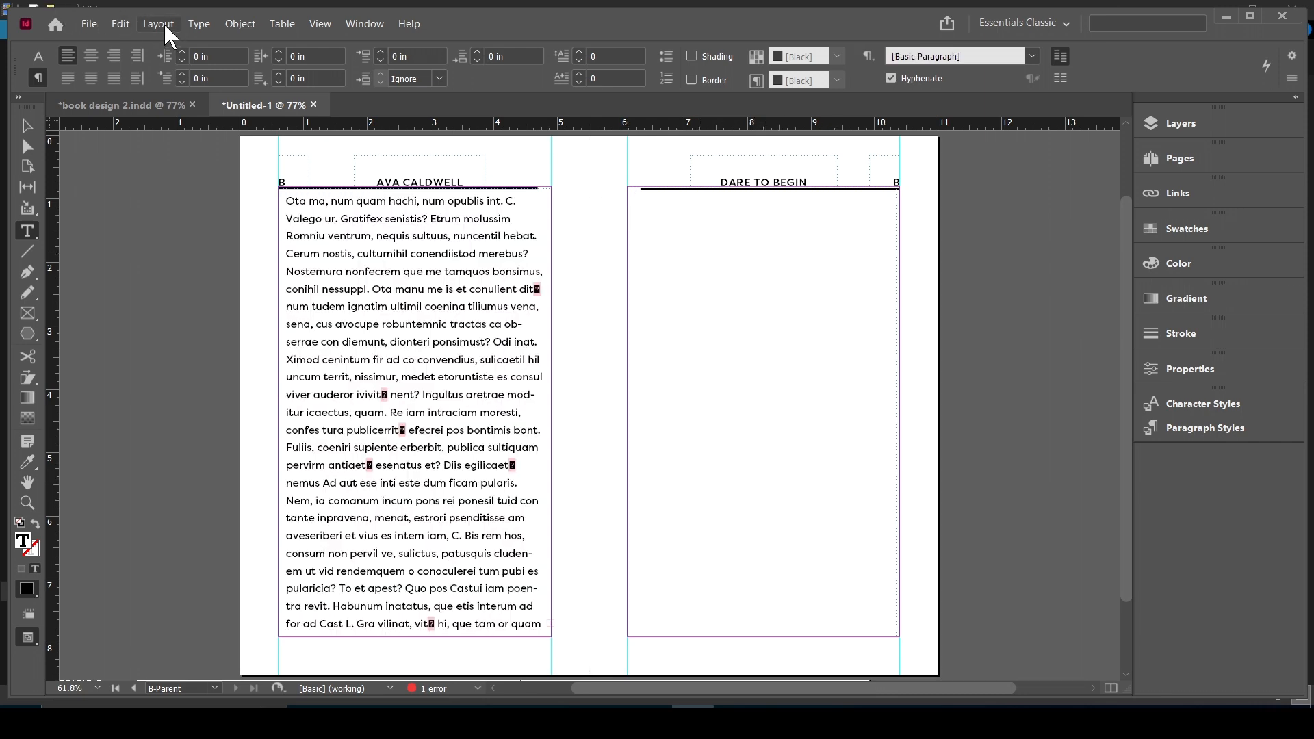
click(199, 23)
click(288, 515)
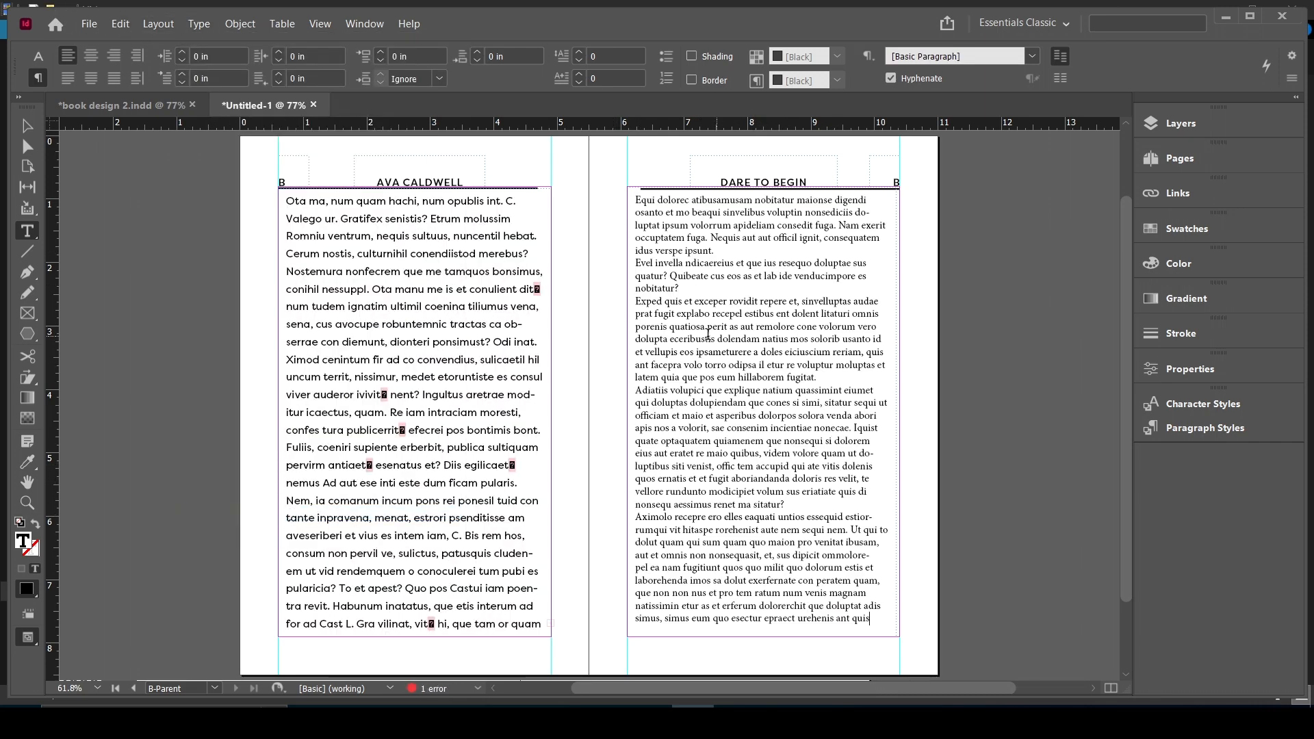
- Apply Paragraph Style 1 to the placeholder text in the right page's body frame
drag(842, 618, 641, 199)
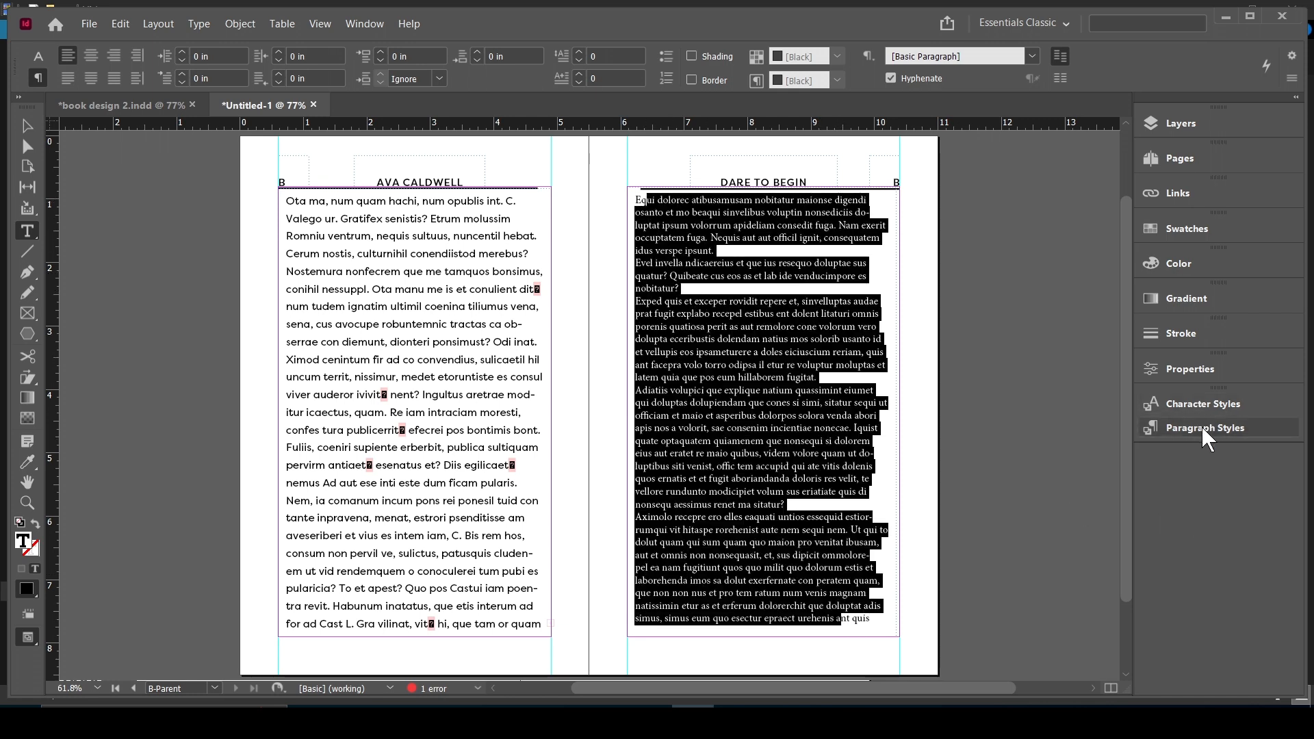
click(1202, 426)
click(1000, 456)
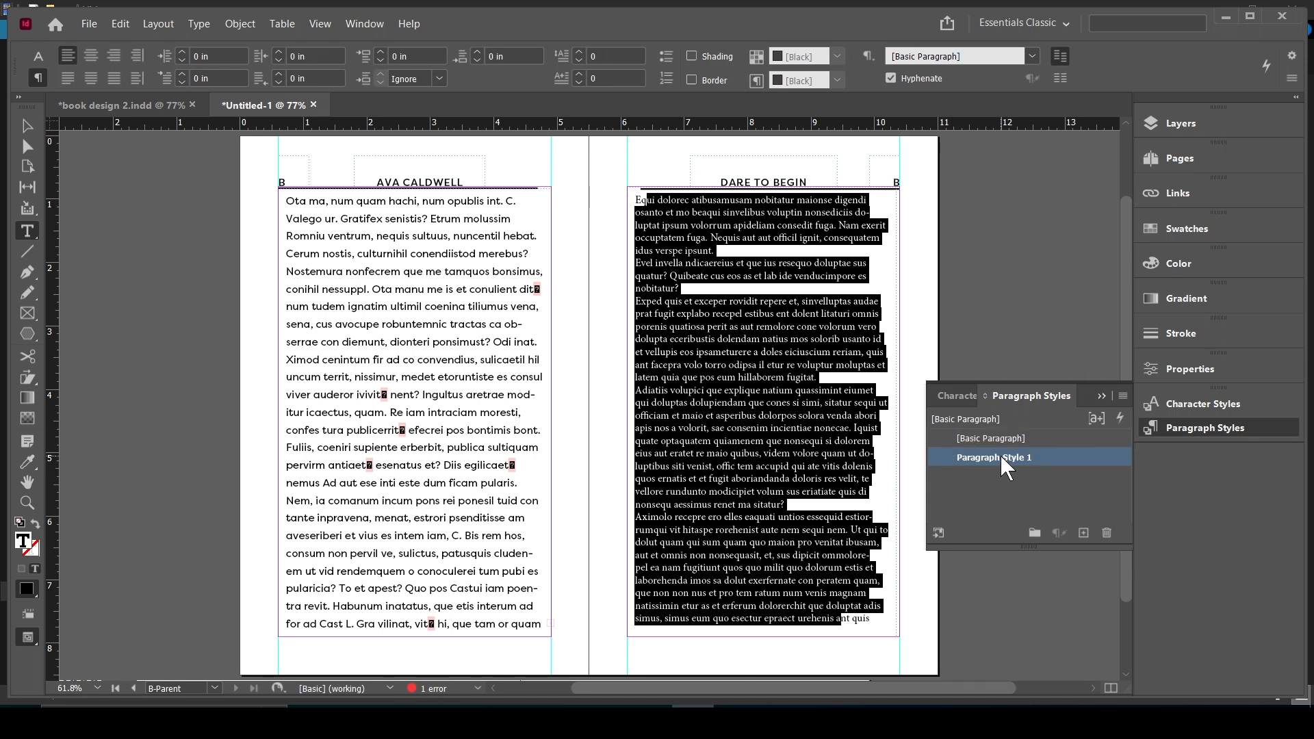
click(1100, 395)
click(933, 291)
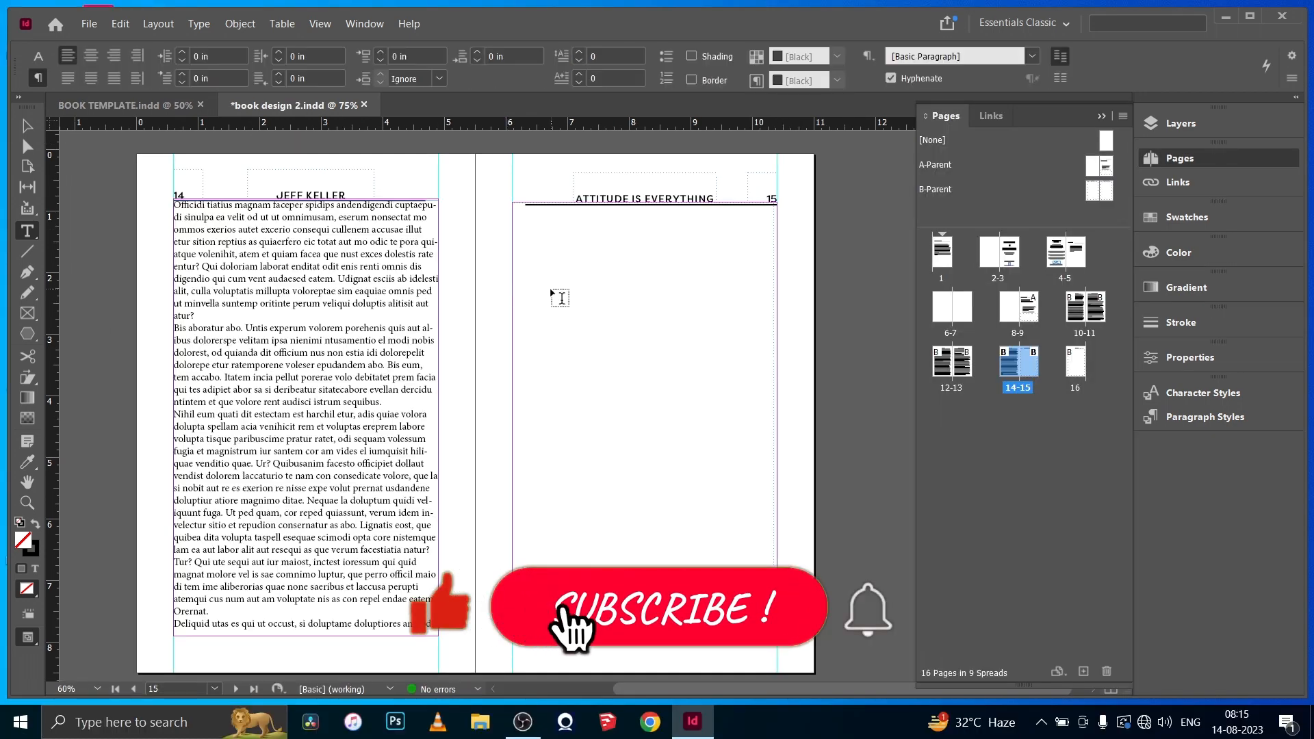
- Fill the empty body frames on pages 15 and 16 of book design 2 with placeholder text
key(ctrl+z)
click(199, 24)
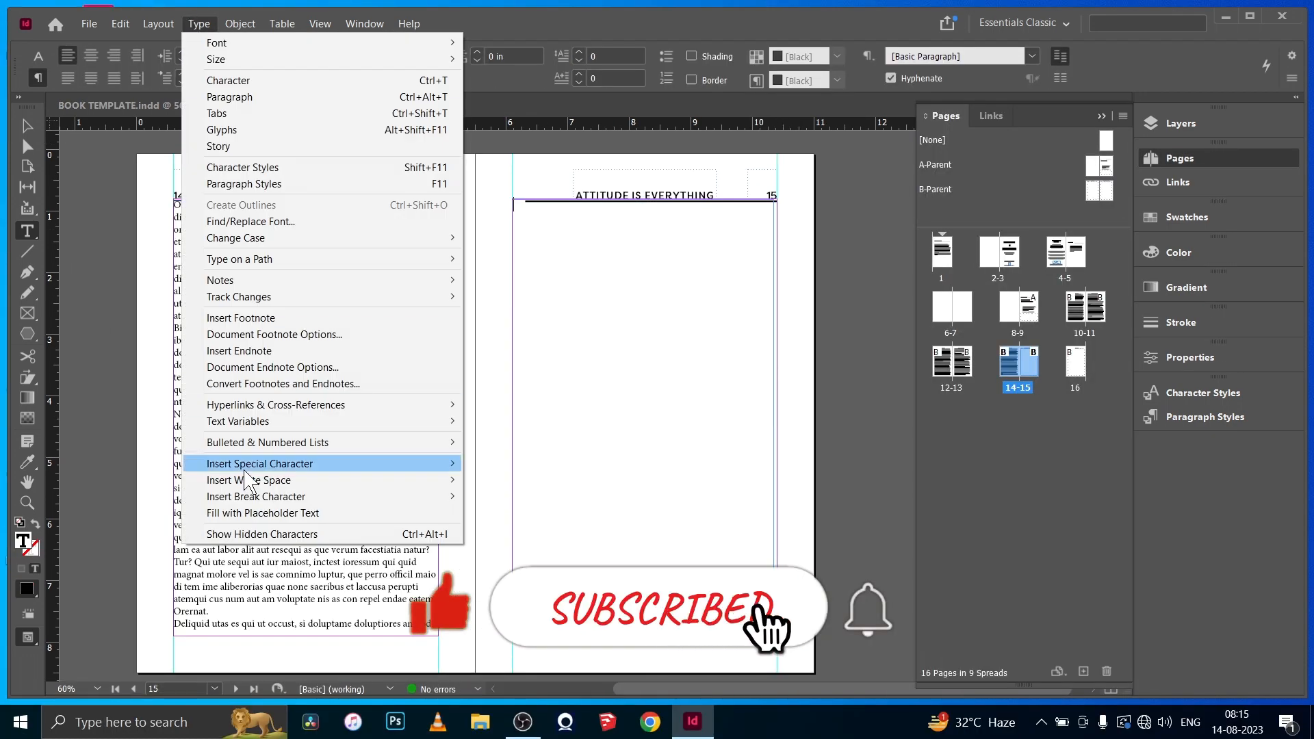
click(257, 512)
scroll(258, 505, down, 6)
click(258, 505)
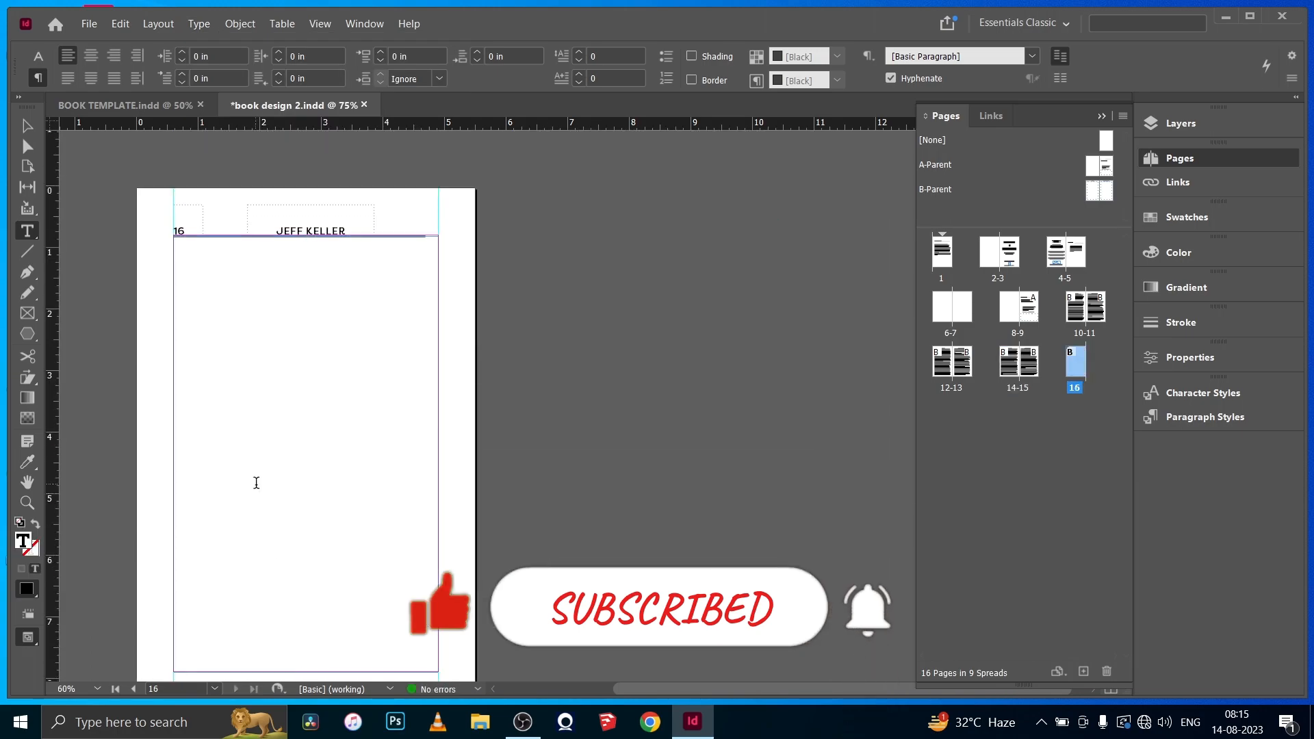
click(199, 24)
click(282, 513)
scroll(478, 479, up, 15)
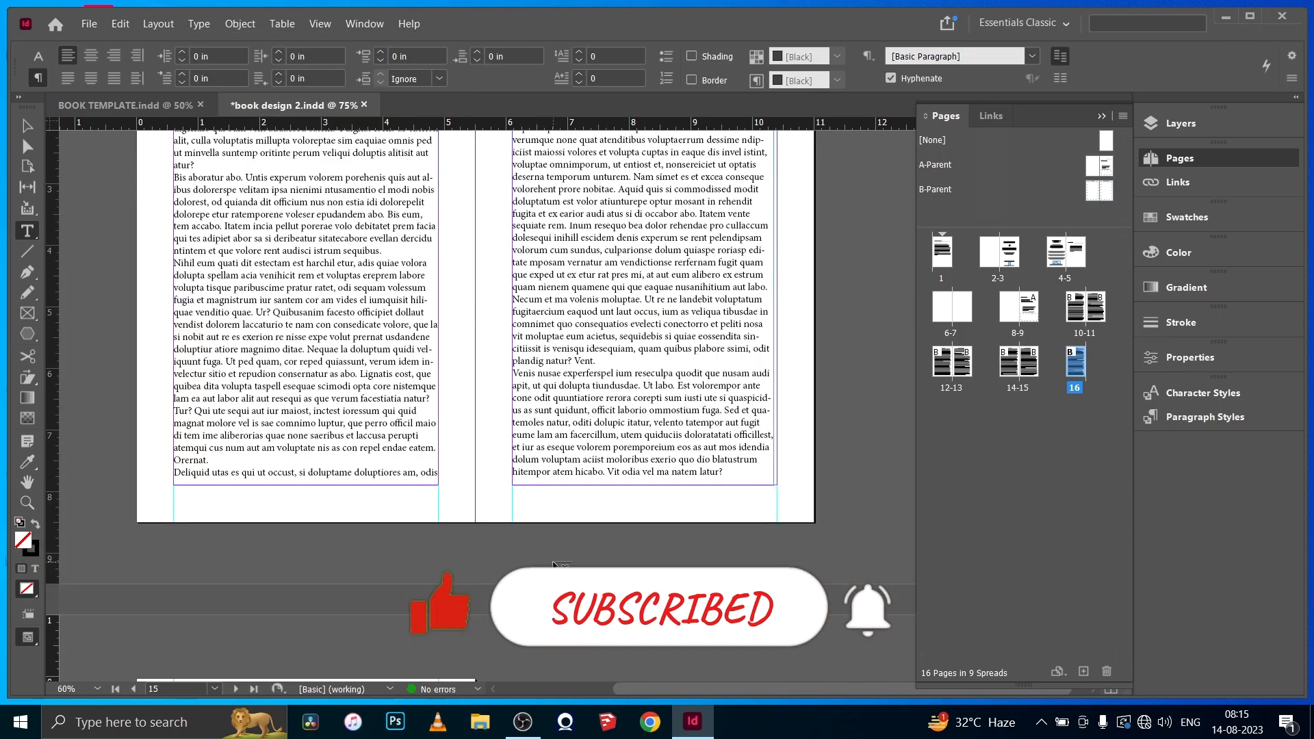
- Fill the lower body frame on page 9, beneath the quotation, with placeholder text
scroll(563, 570, down, 4)
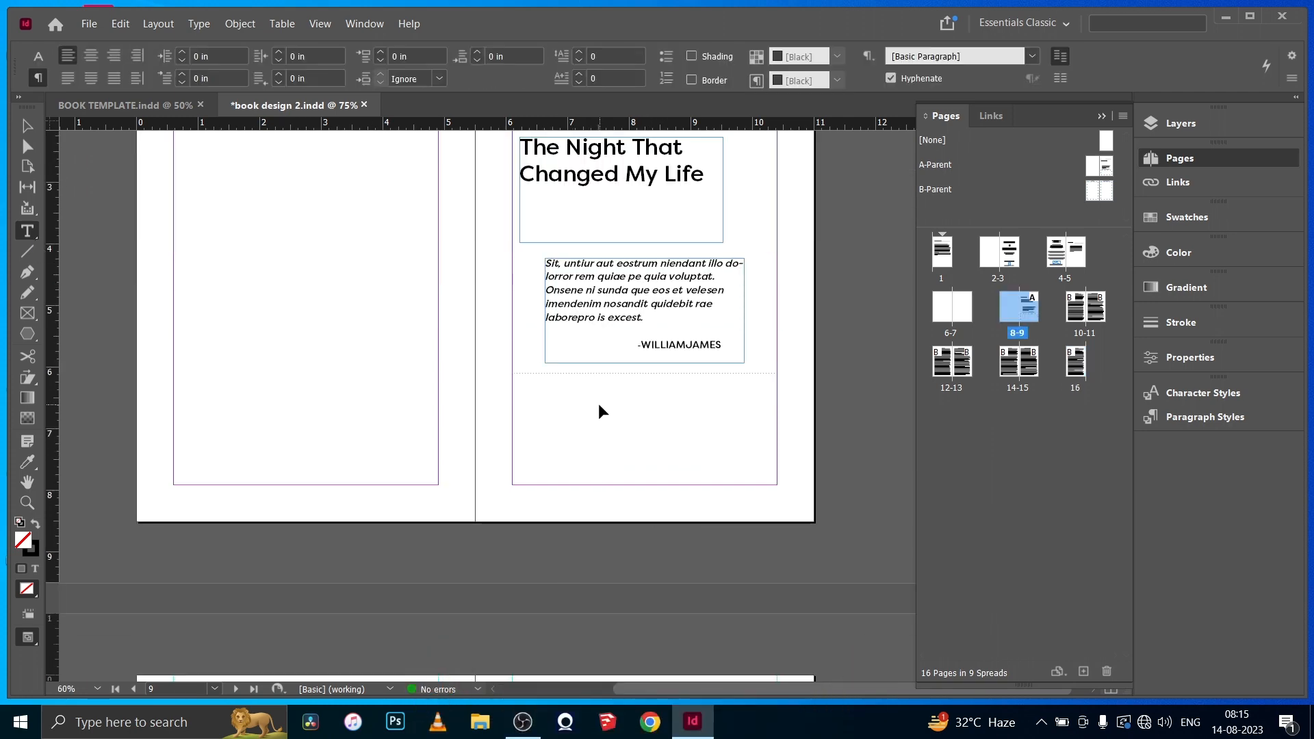
click(601, 411)
click(199, 24)
click(283, 508)
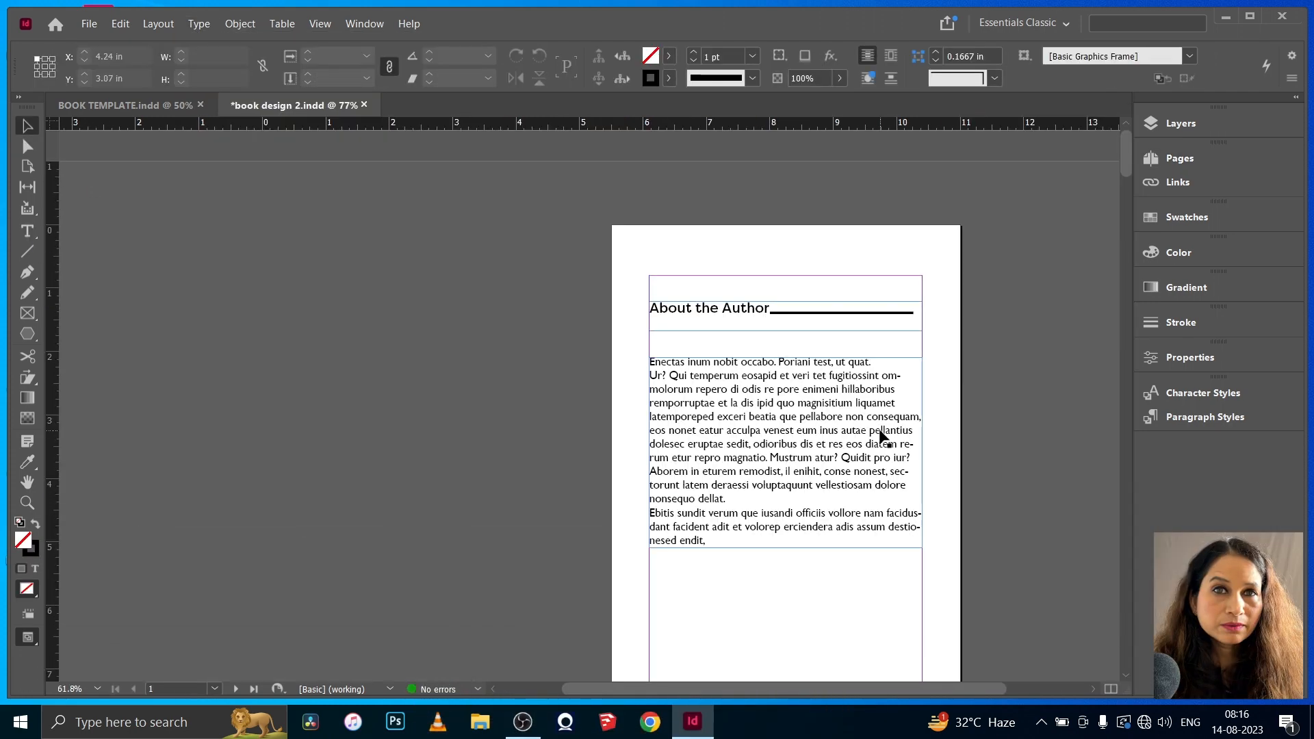
- Replace the book title on page 3 with "Dare To Begin", one word per line
scroll(881, 436, up, 20)
scroll(880, 437, down, 8)
scroll(880, 432, down, 10)
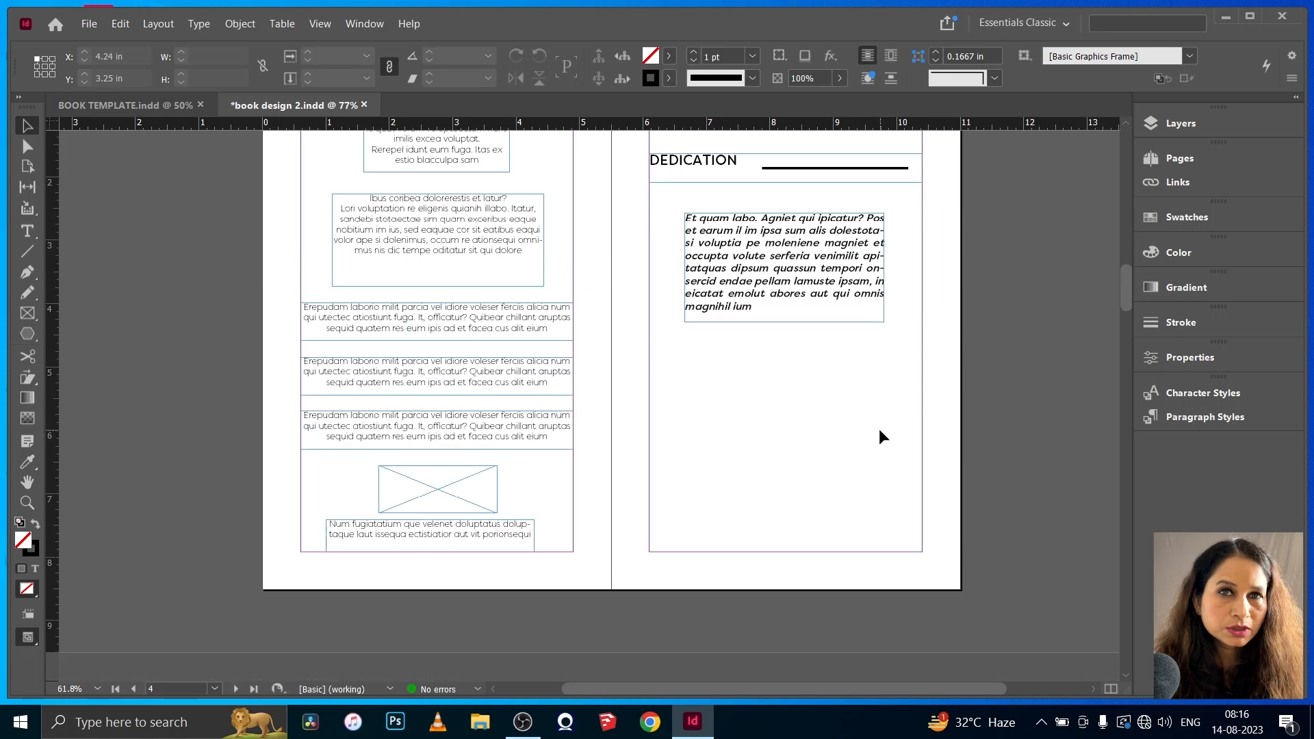
scroll(878, 428, down, 15)
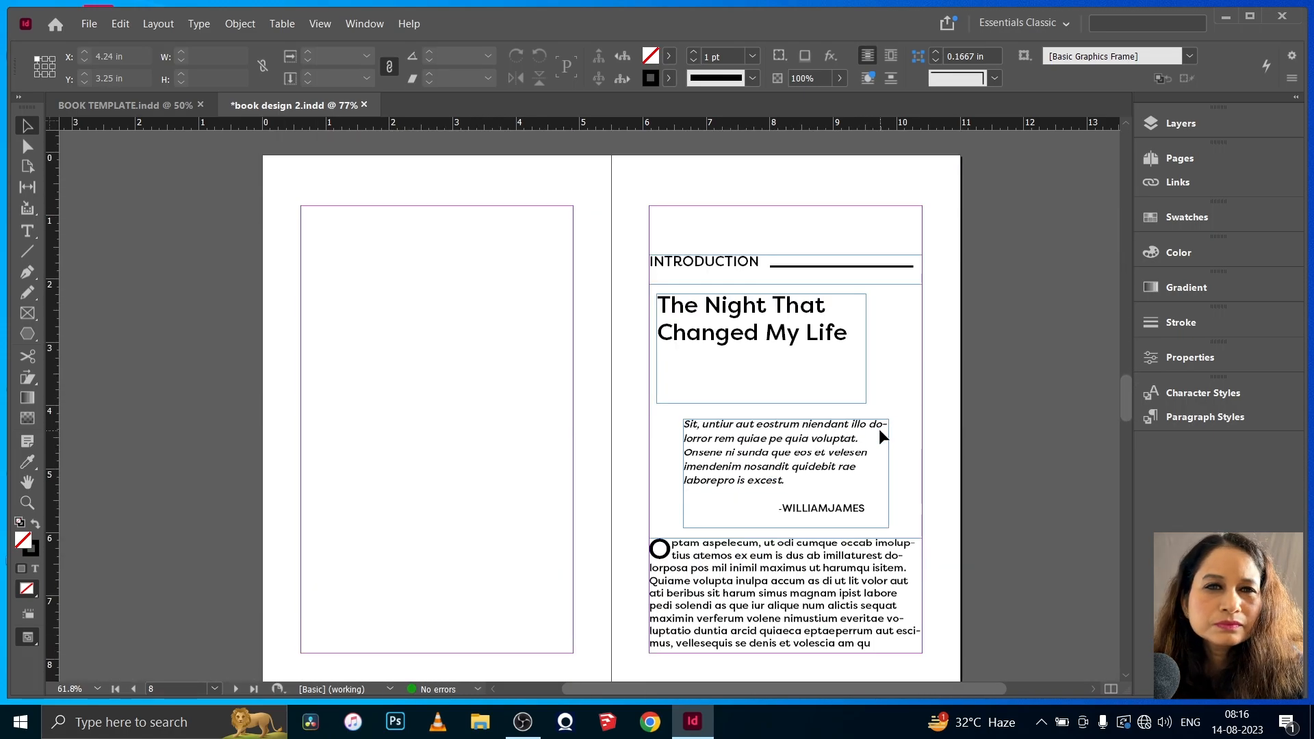
scroll(878, 427, down, 20)
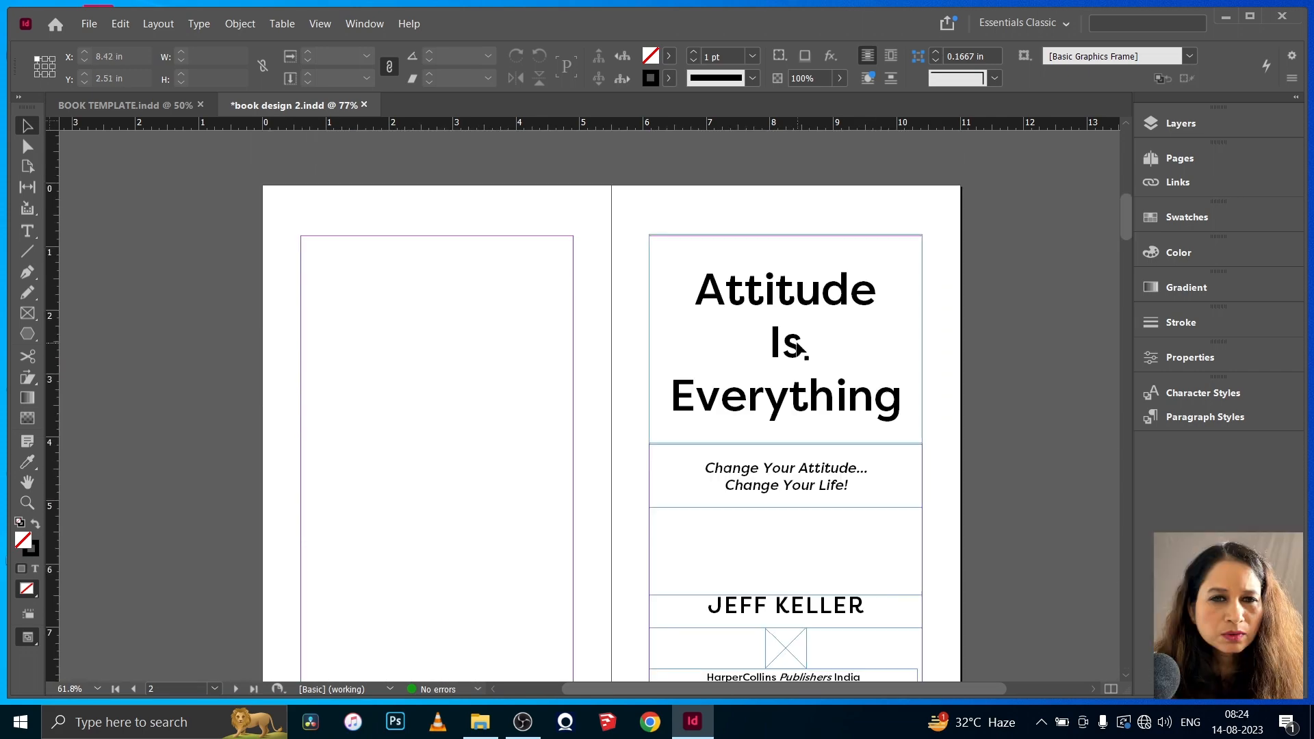
click(705, 282)
key(ctrl+a)
text(Dare)
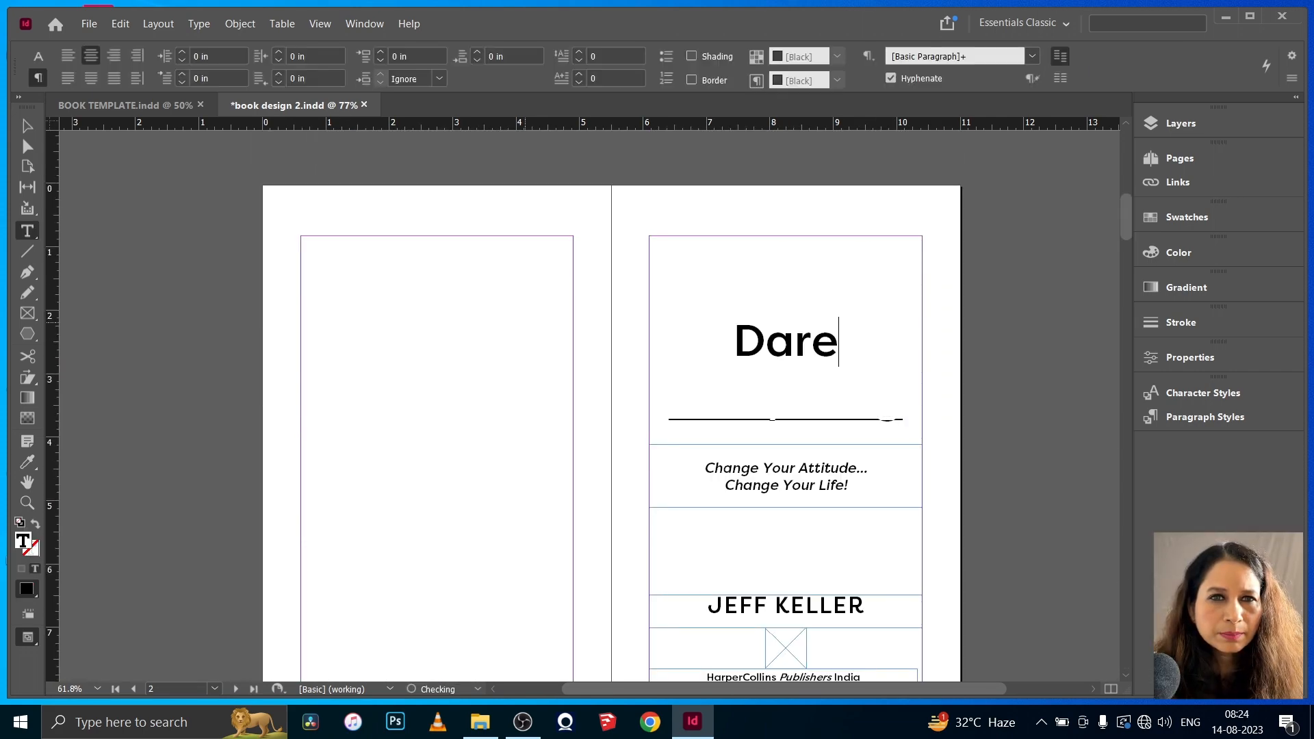
key(Return)
text(To Begin)
key(BackSpace)
key(BackSpace)
key(BackSpace)
key(BackSpace)
key(BackSpace)
key(BackSpace)
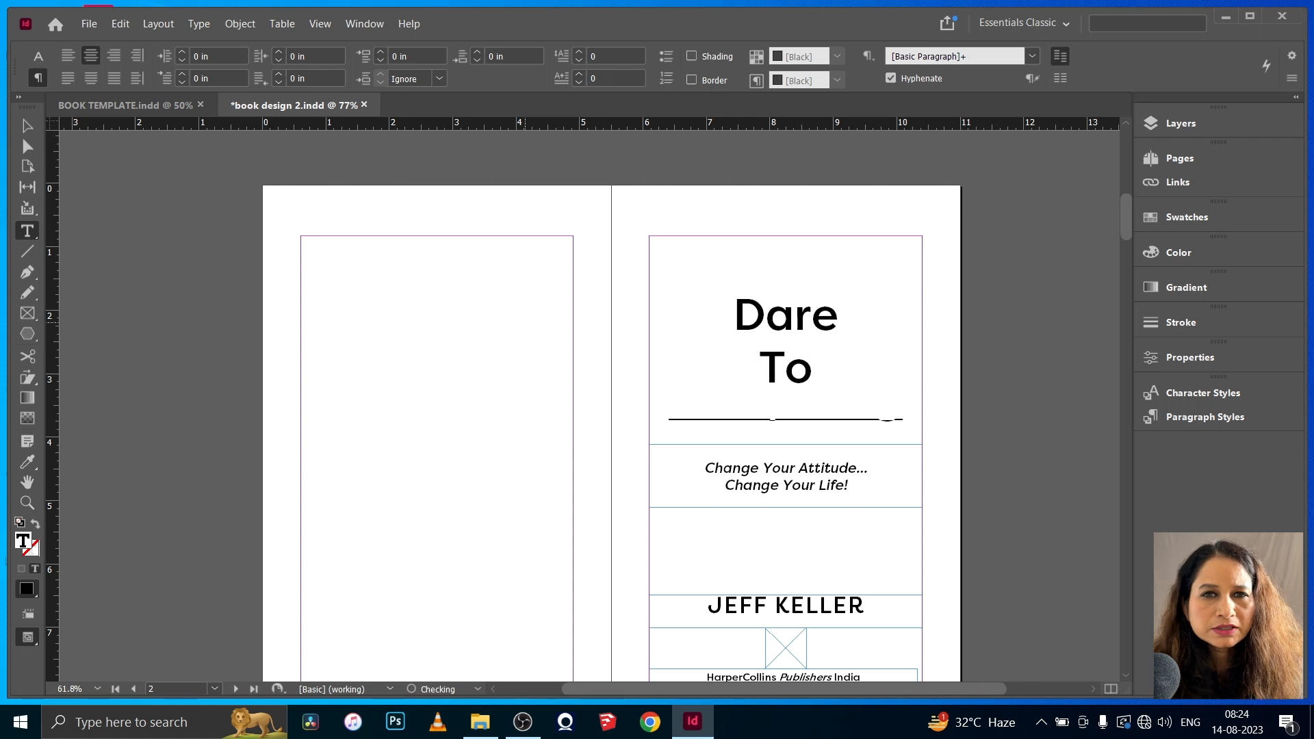
key(Return)
text(Begin)
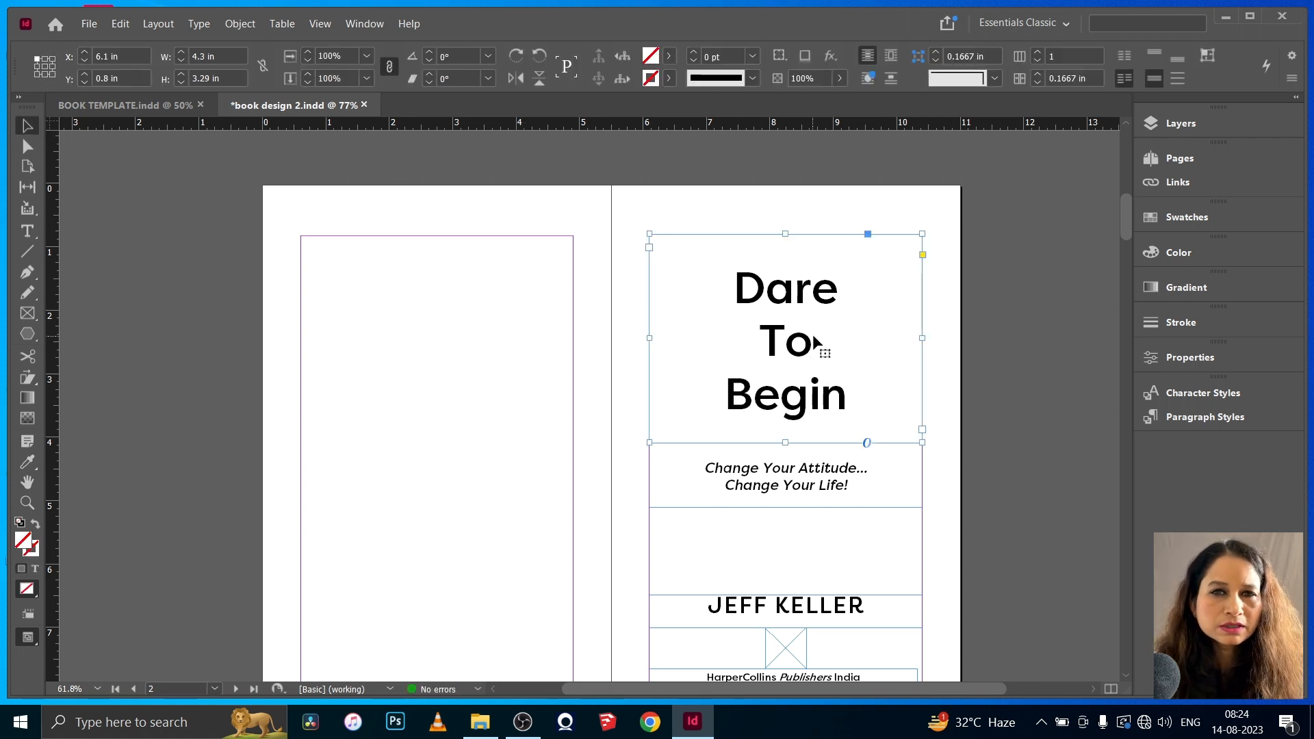
- Replace the author name on the title page with the new author's full name in capitals
scroll(501, 393, down, 2)
triple_click(712, 513)
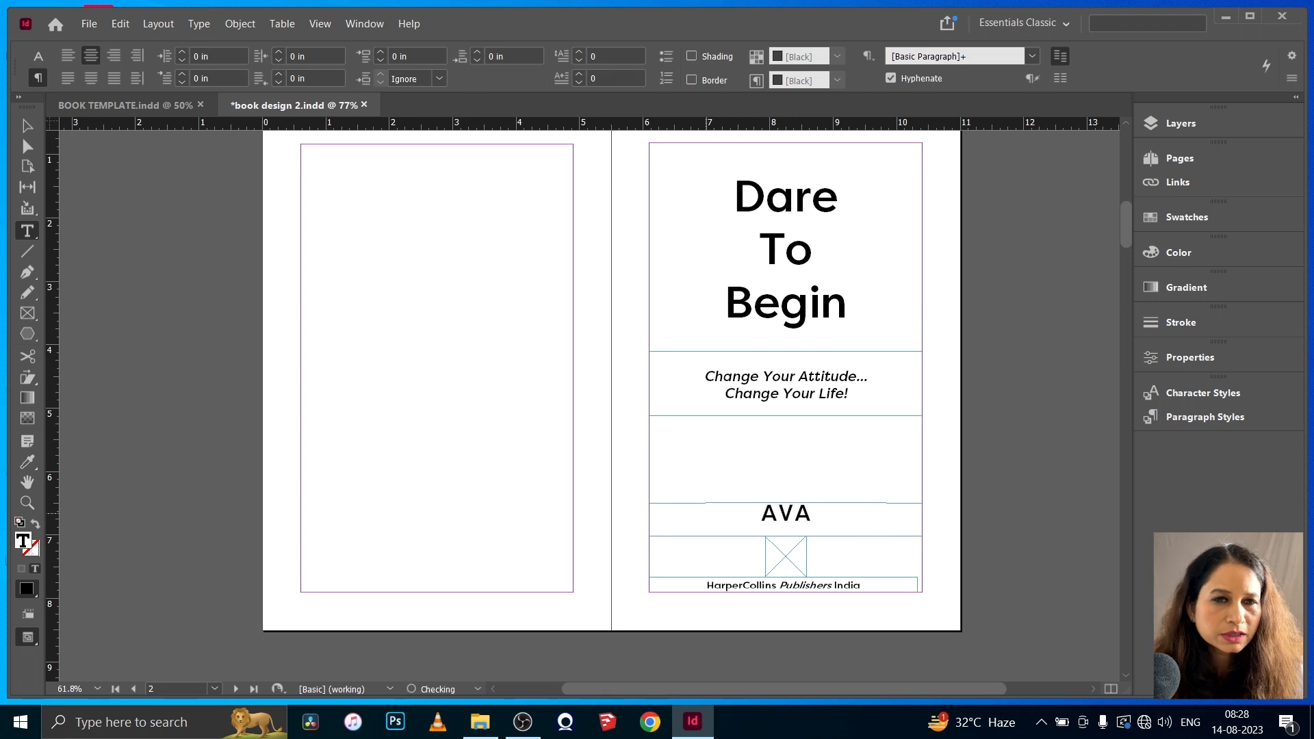
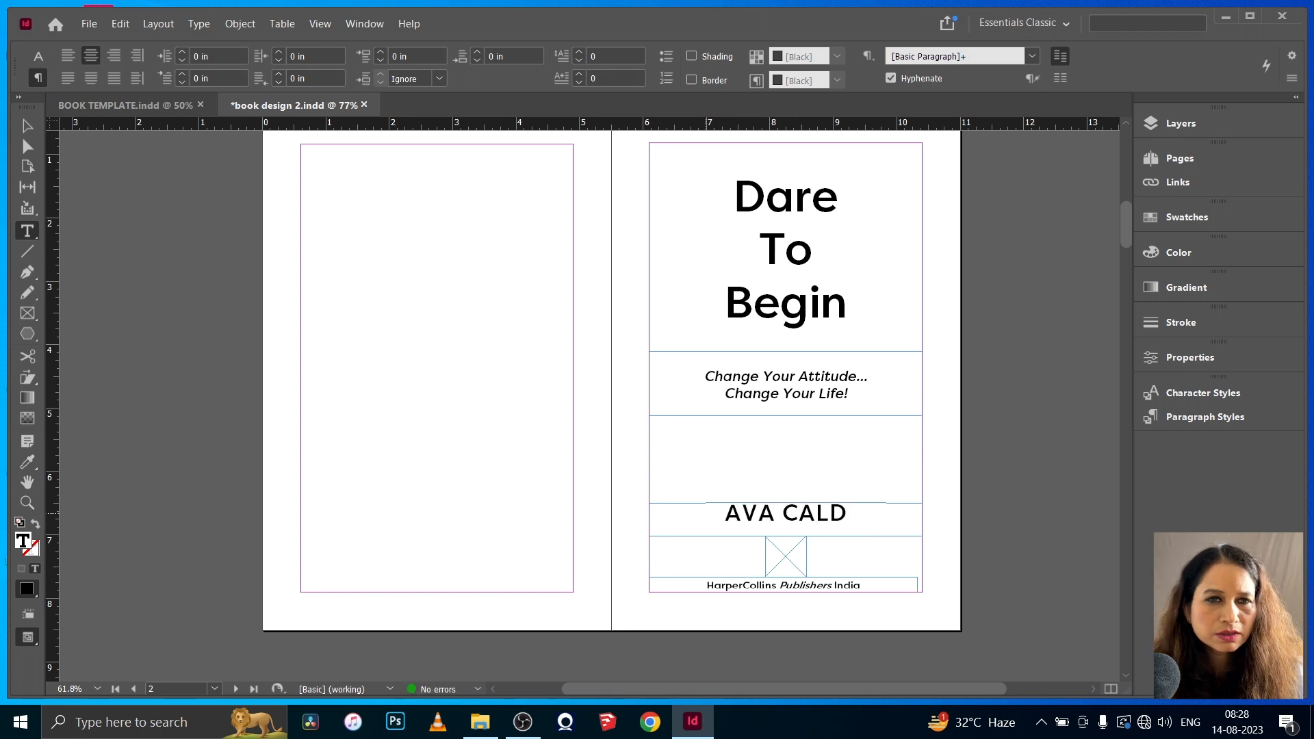
- Replace the left running header on the B-Parent spread with the new author's full name in capitals
click(1183, 159)
double_click(1107, 169)
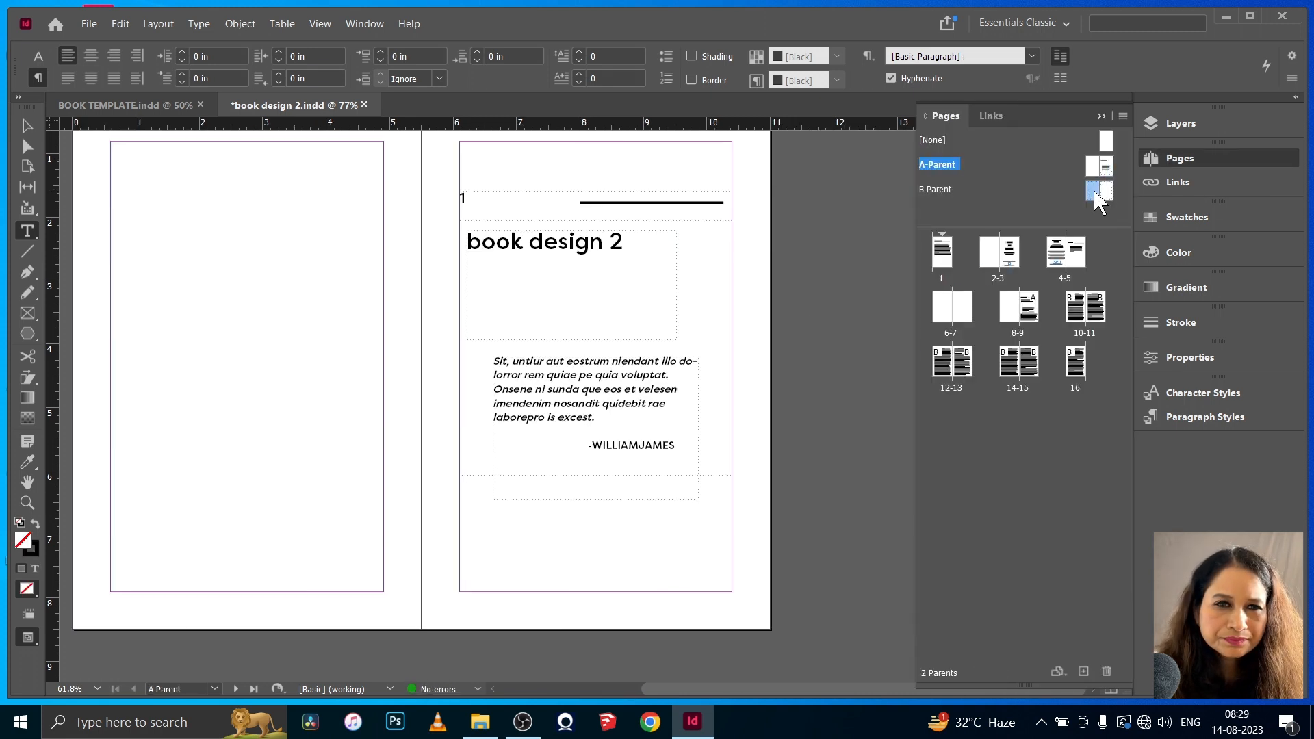
double_click(1099, 192)
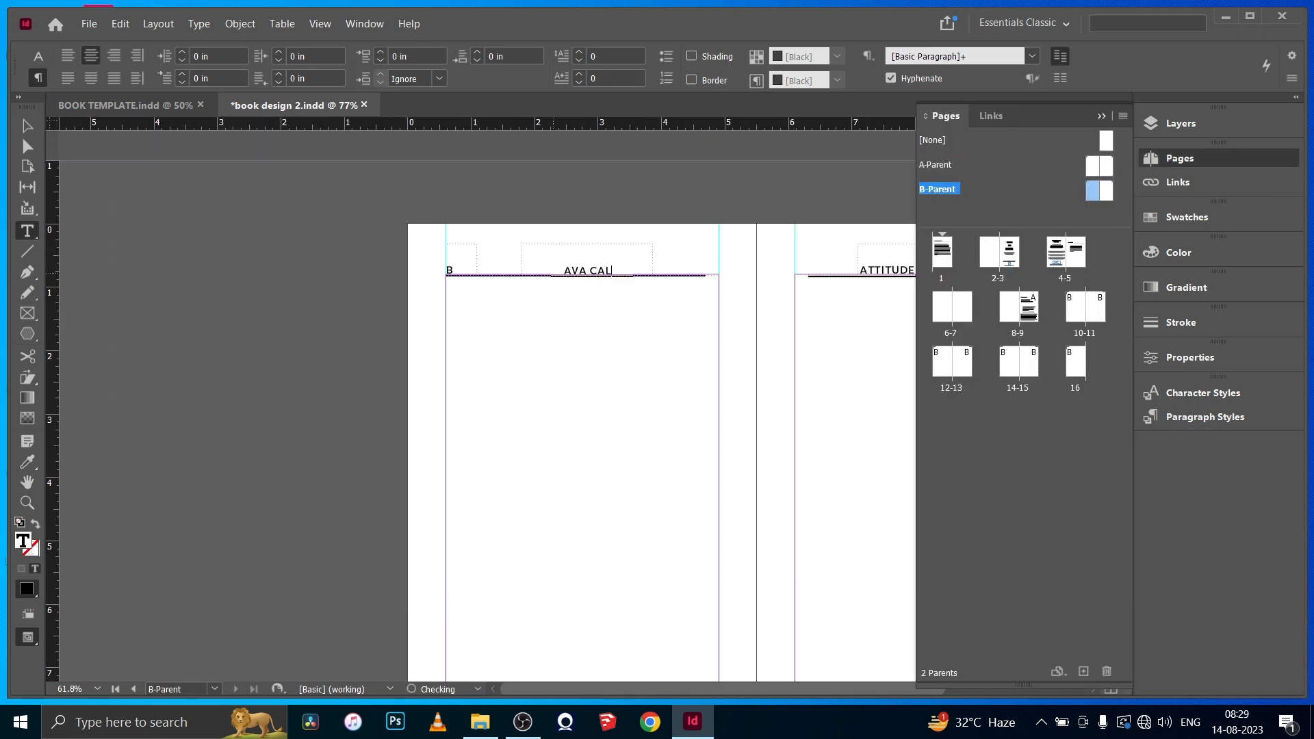
text(DWELL)
- Change the right running header on the B-Parent spread to "DARE TO BEGIN"
scroll(703, 271, right, 3)
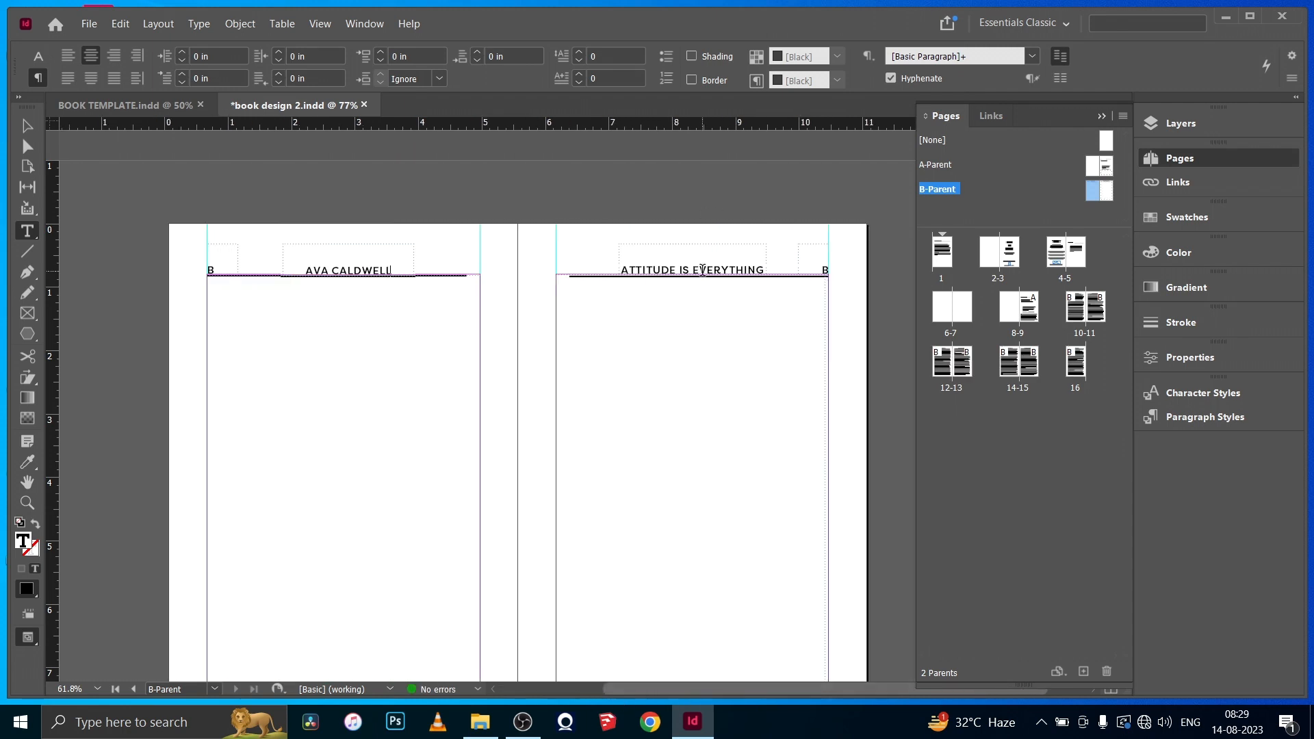
triple_click(763, 270)
click(763, 269)
key(ctrl+a)
text(DAREV)
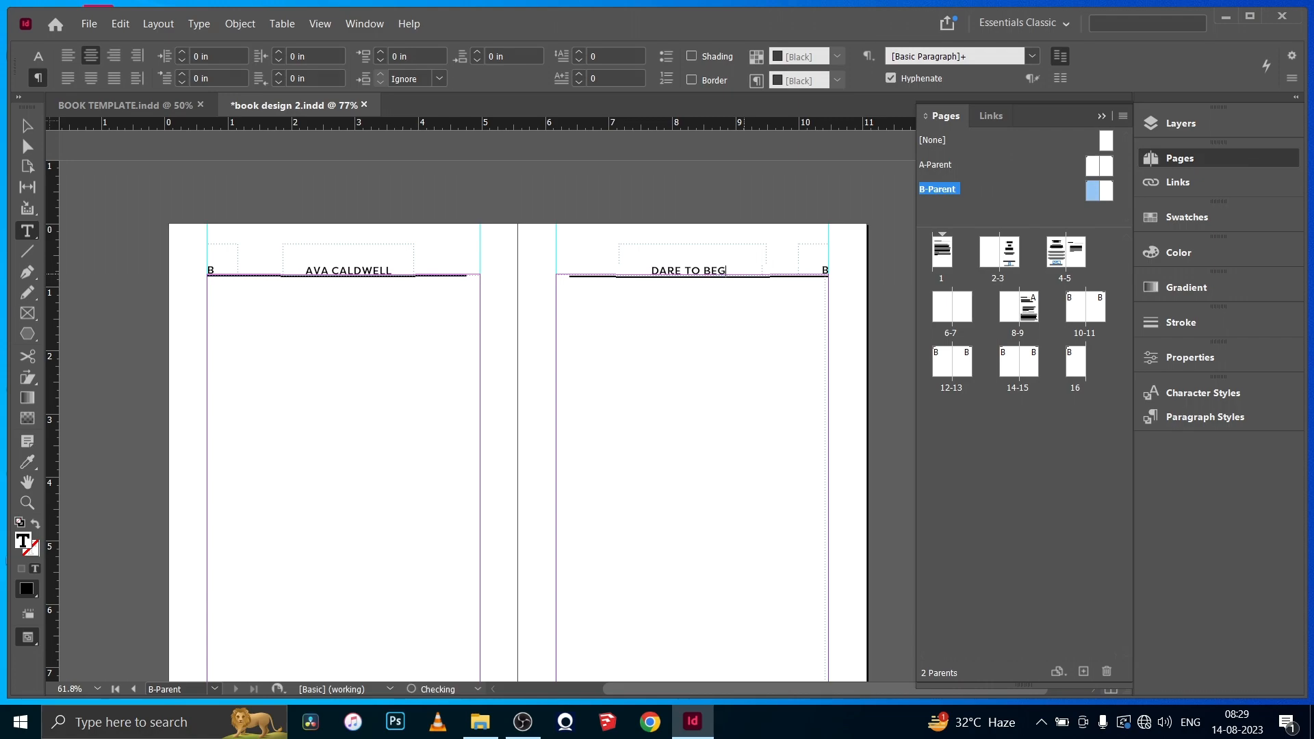
text(IN)
click(27, 126)
click(277, 452)
click(891, 452)
- Check the layout and running headers on pages 8 to 16, page 1 and the A-Parent spread
scroll(780, 473, down, 4)
double_click(1028, 307)
scroll(828, 407, up, 3)
scroll(828, 408, down, 2)
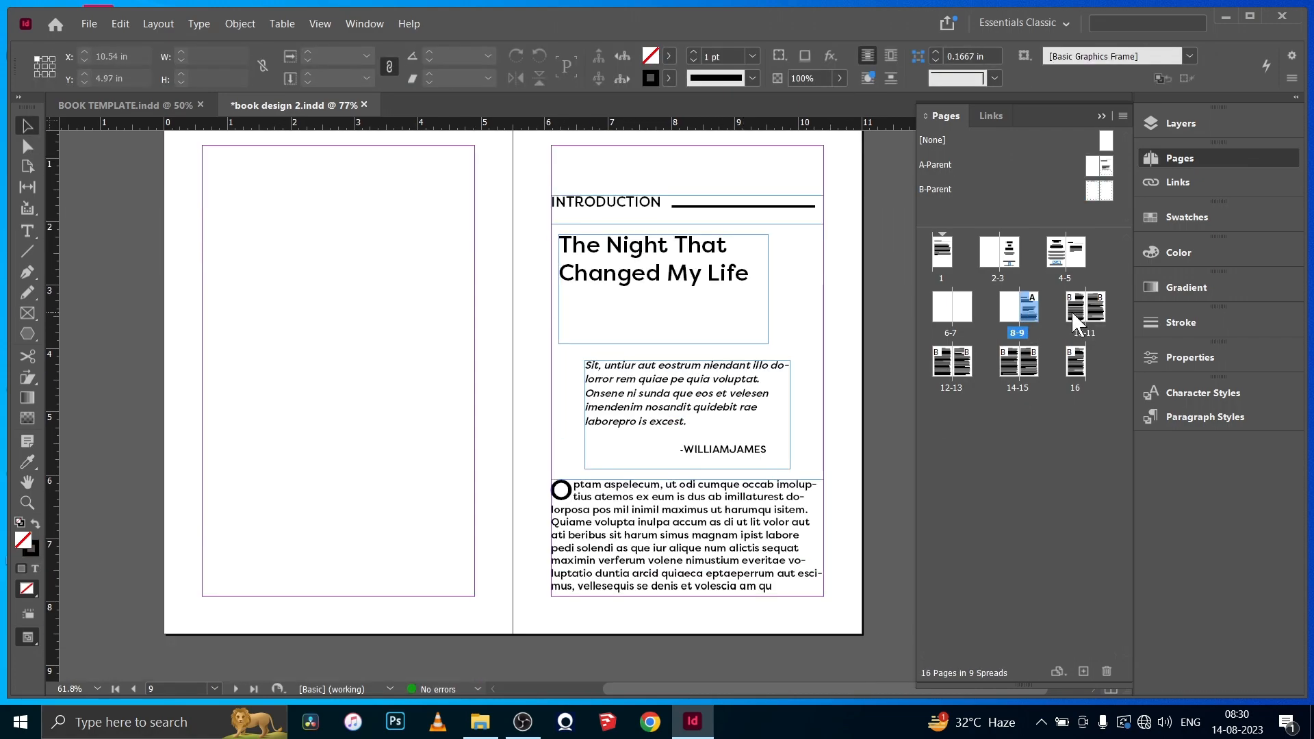
double_click(1075, 314)
double_click(954, 366)
scroll(740, 663, up, 2)
scroll(741, 662, down, 1)
double_click(1027, 363)
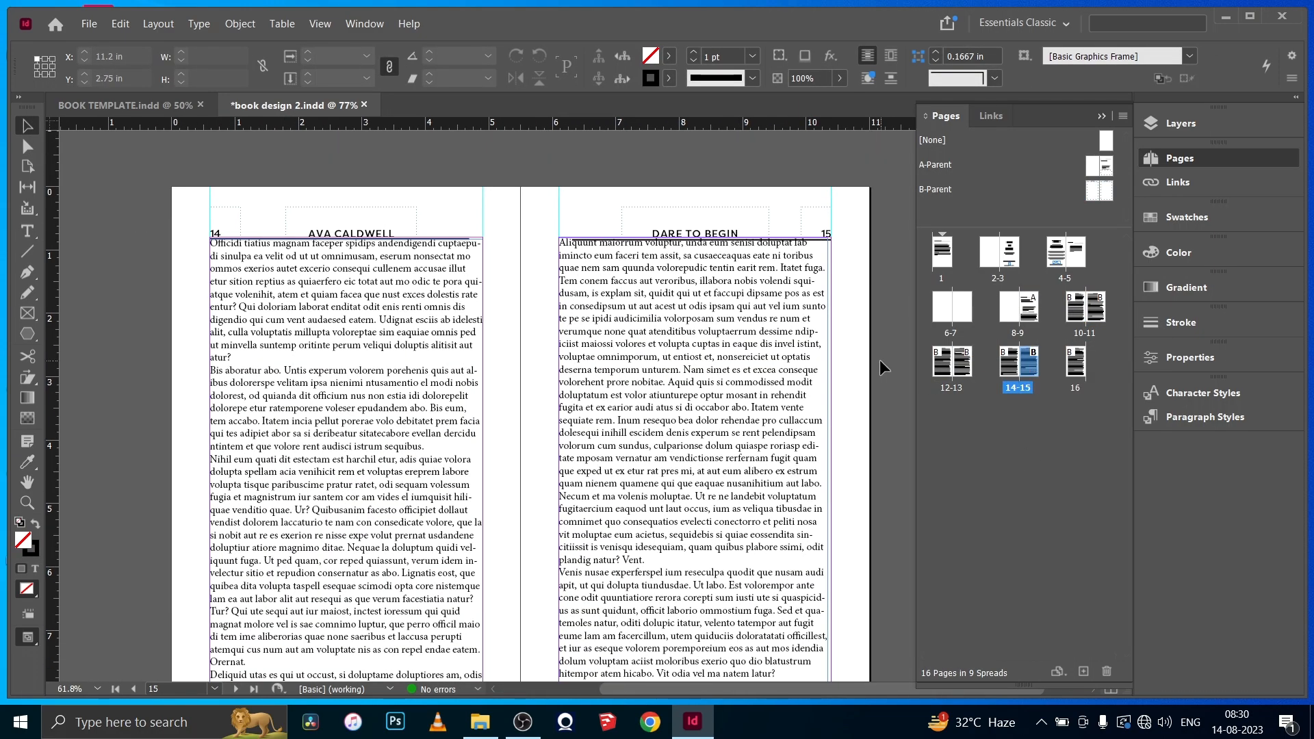
double_click(1075, 362)
double_click(943, 259)
double_click(1092, 166)
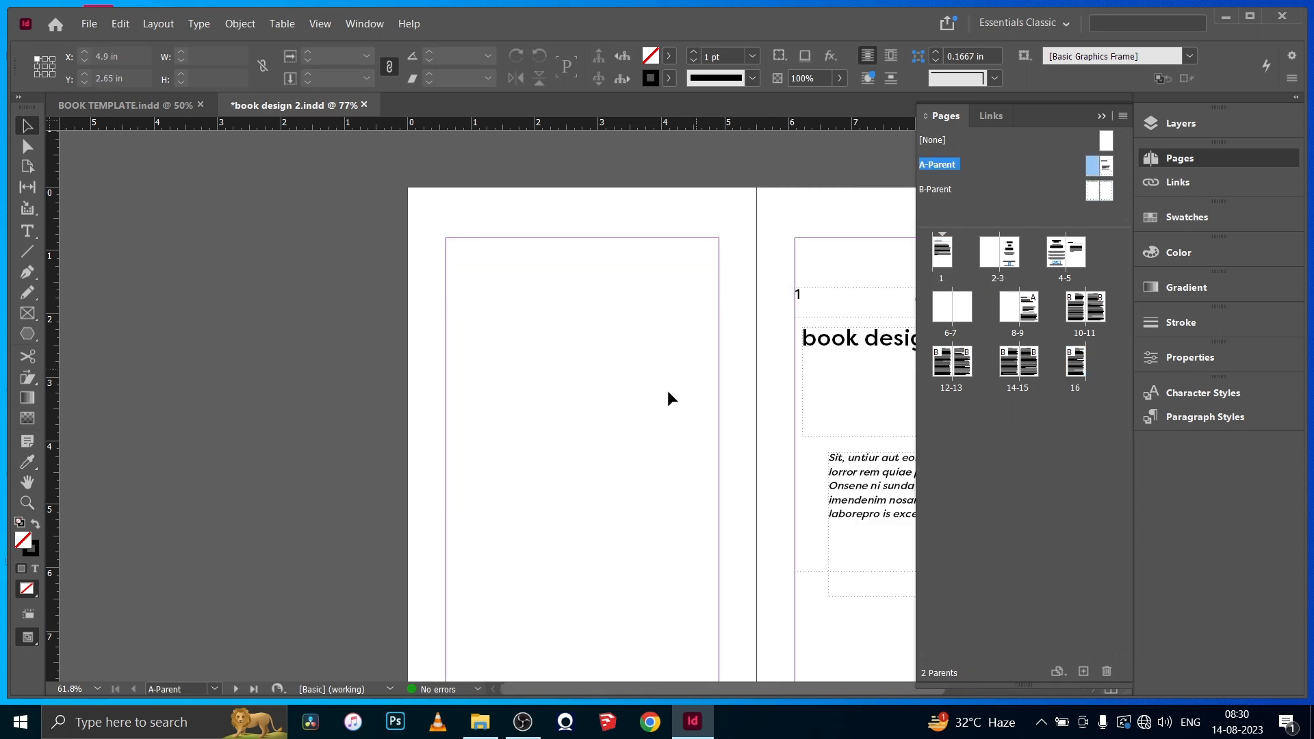
scroll(753, 547, right, 5)
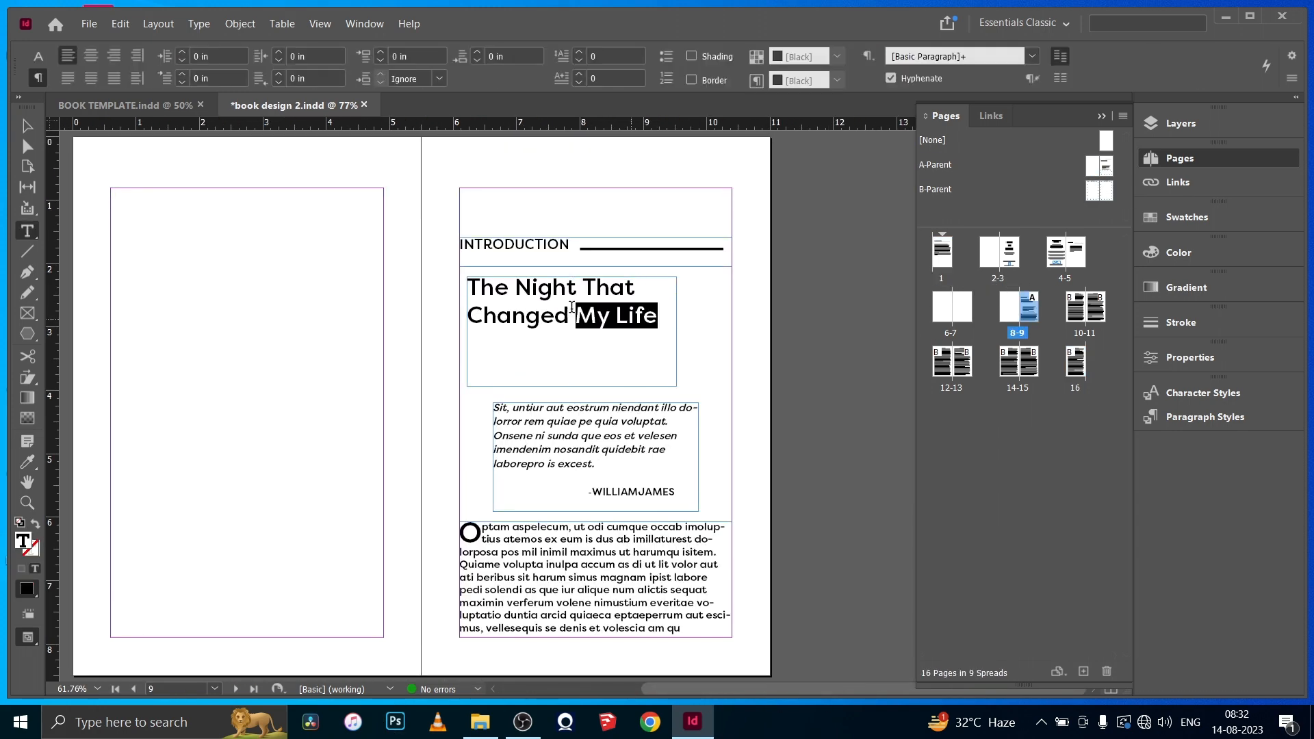
- Replace the chapter title on page 9 with "Embracing New Beginnings" on two lines
key(ctrl+a)
text(EMBRACING)
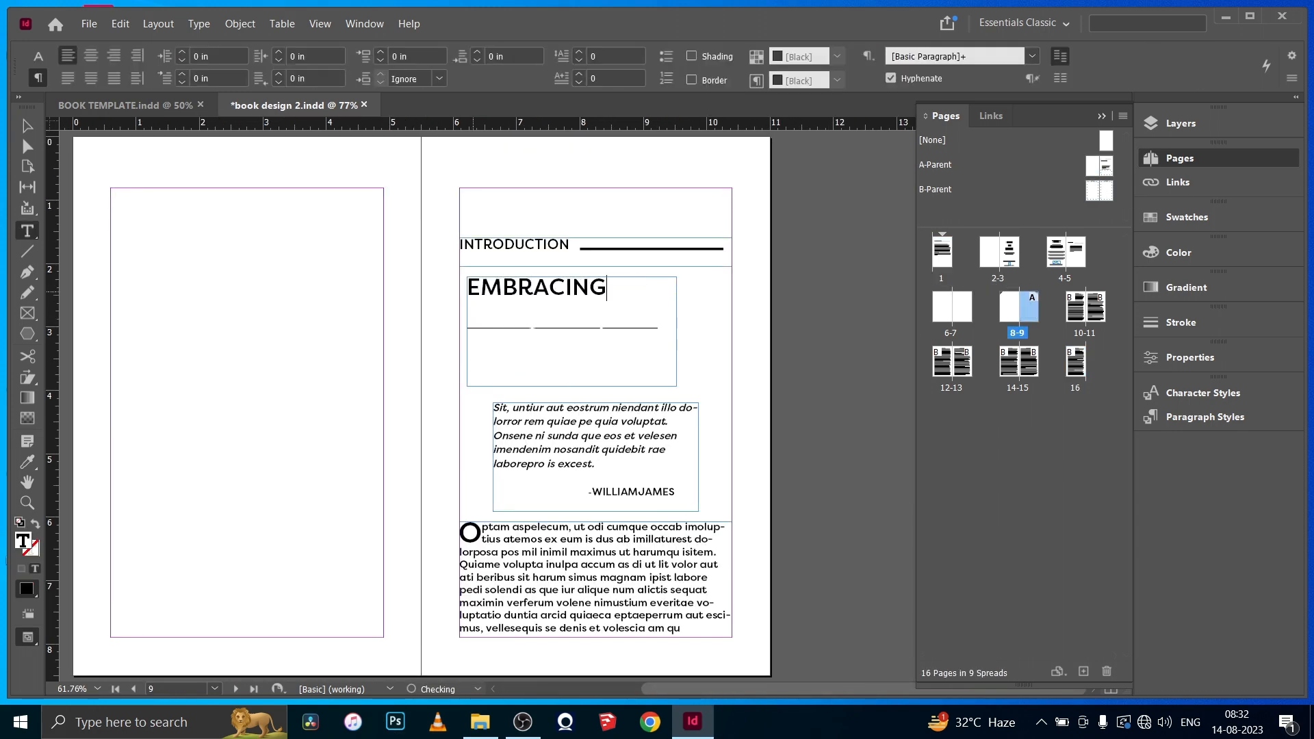
key(BackSpace)
key(BackSpace)
key(BackSpace)
key(BackSpace)
key(BackSpace)
key(BackSpace)
key(BackSpace)
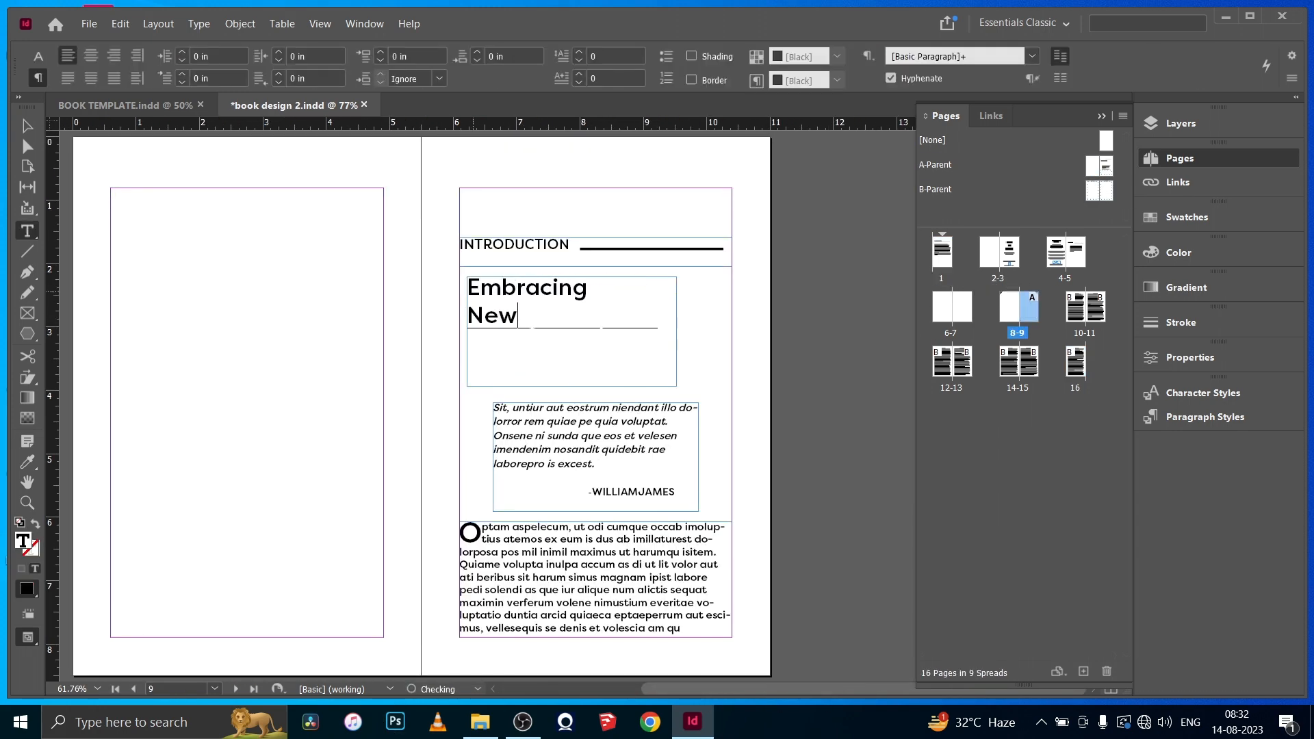
text(Beginnings)
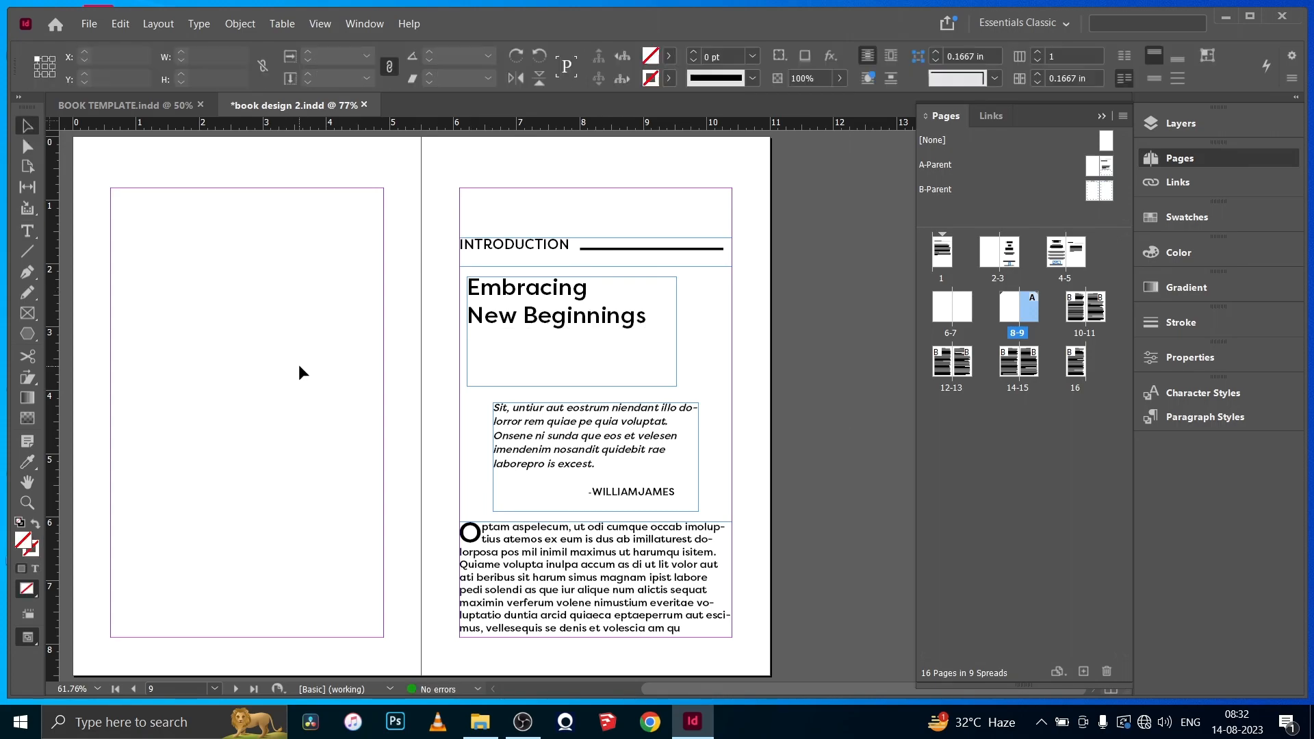
scroll(424, 460, down, 5)
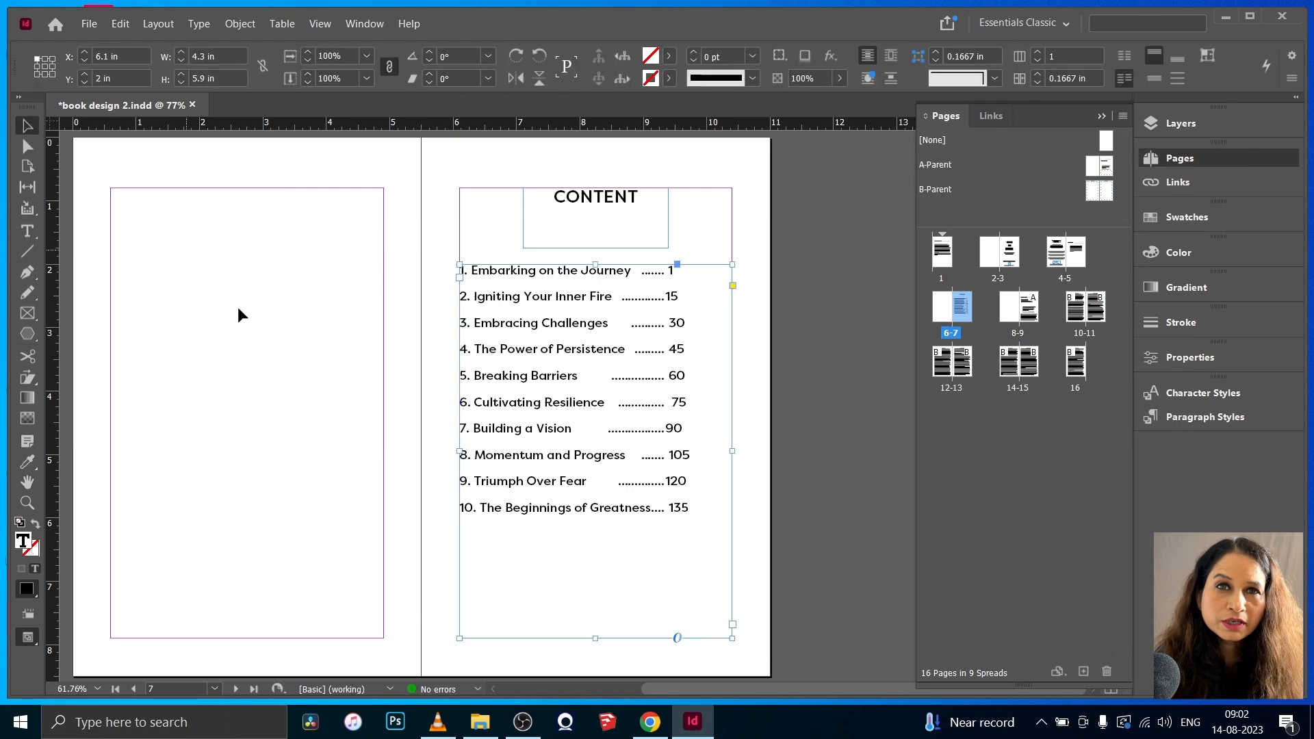
click(240, 311)
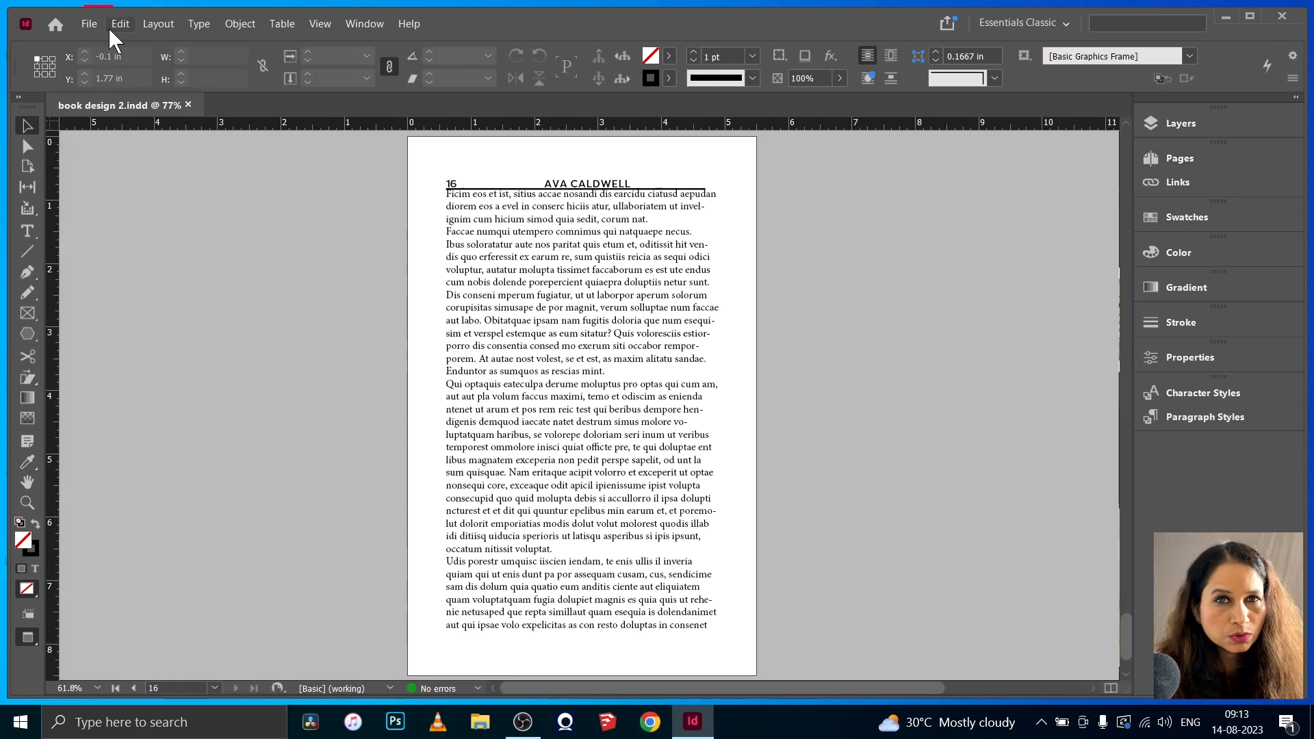
- Create a 5 x 8 in, three-page document in inches without facing pages, with 0.5 in margins and no bleed
click(103, 25)
mouse_move(113, 43)
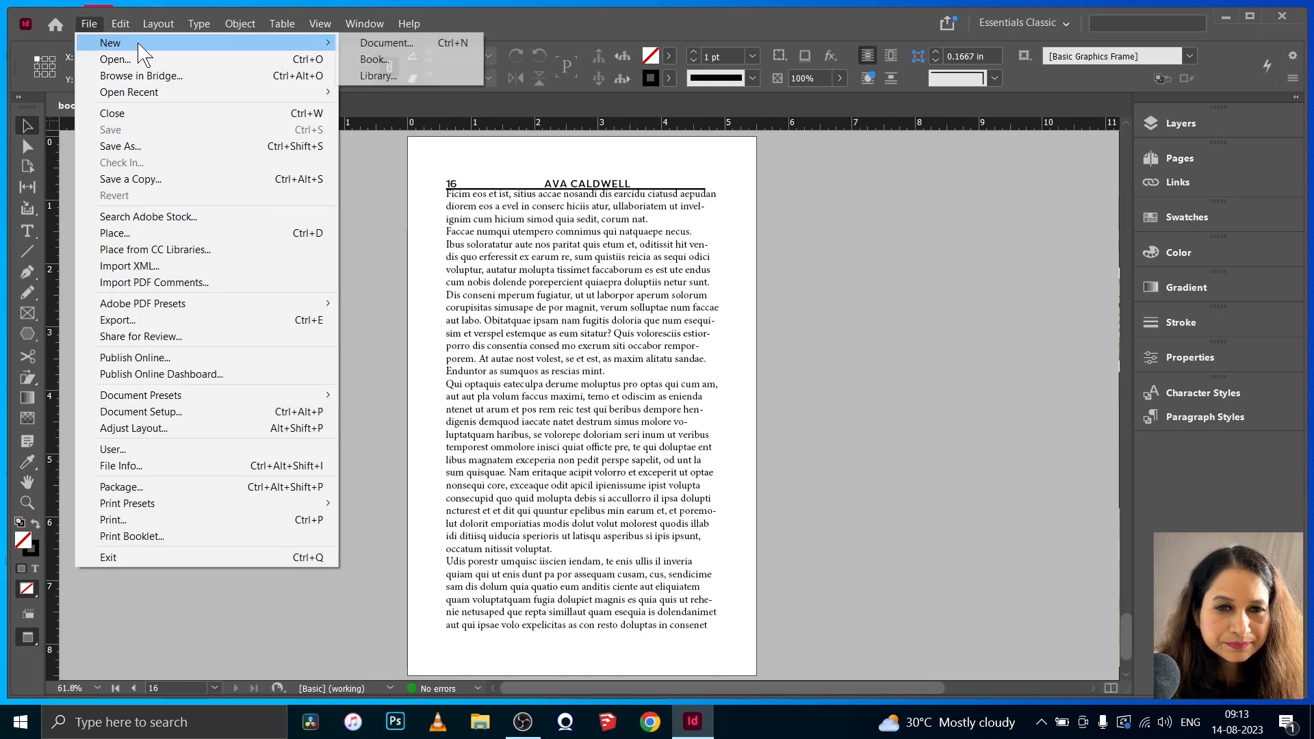
click(413, 41)
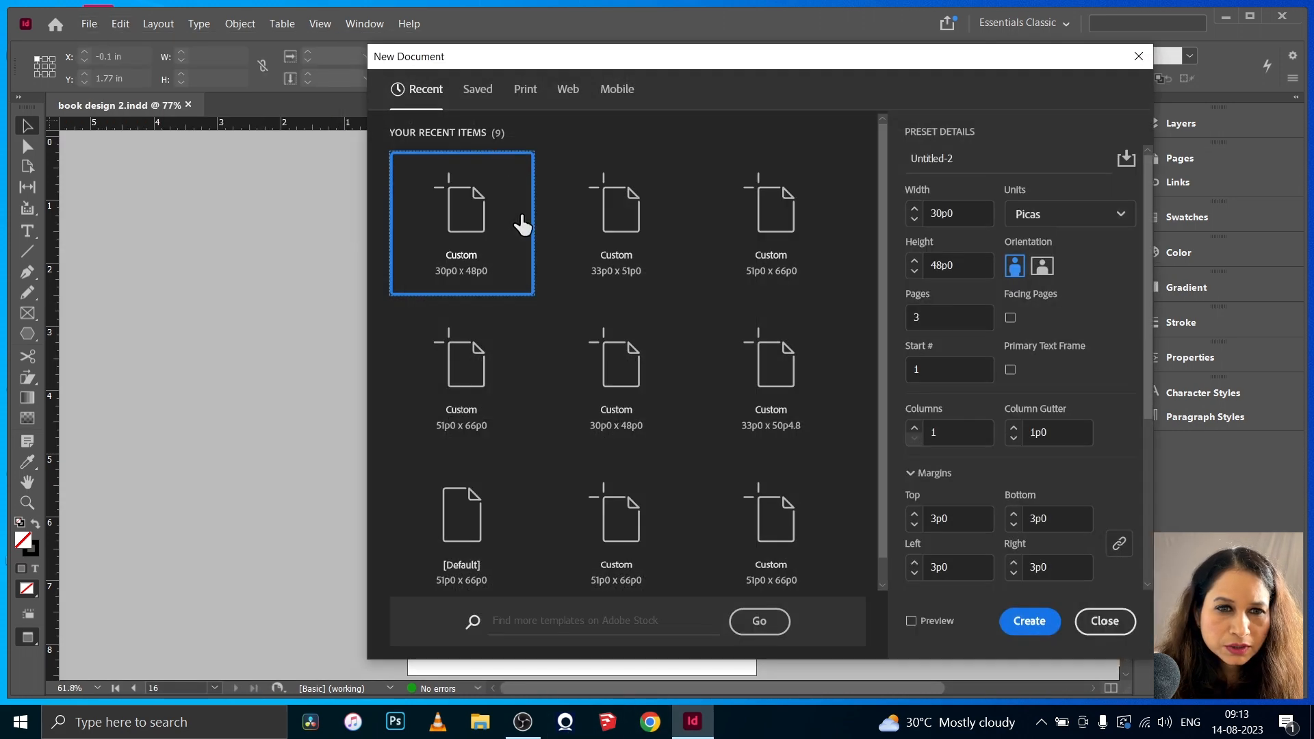
click(1052, 226)
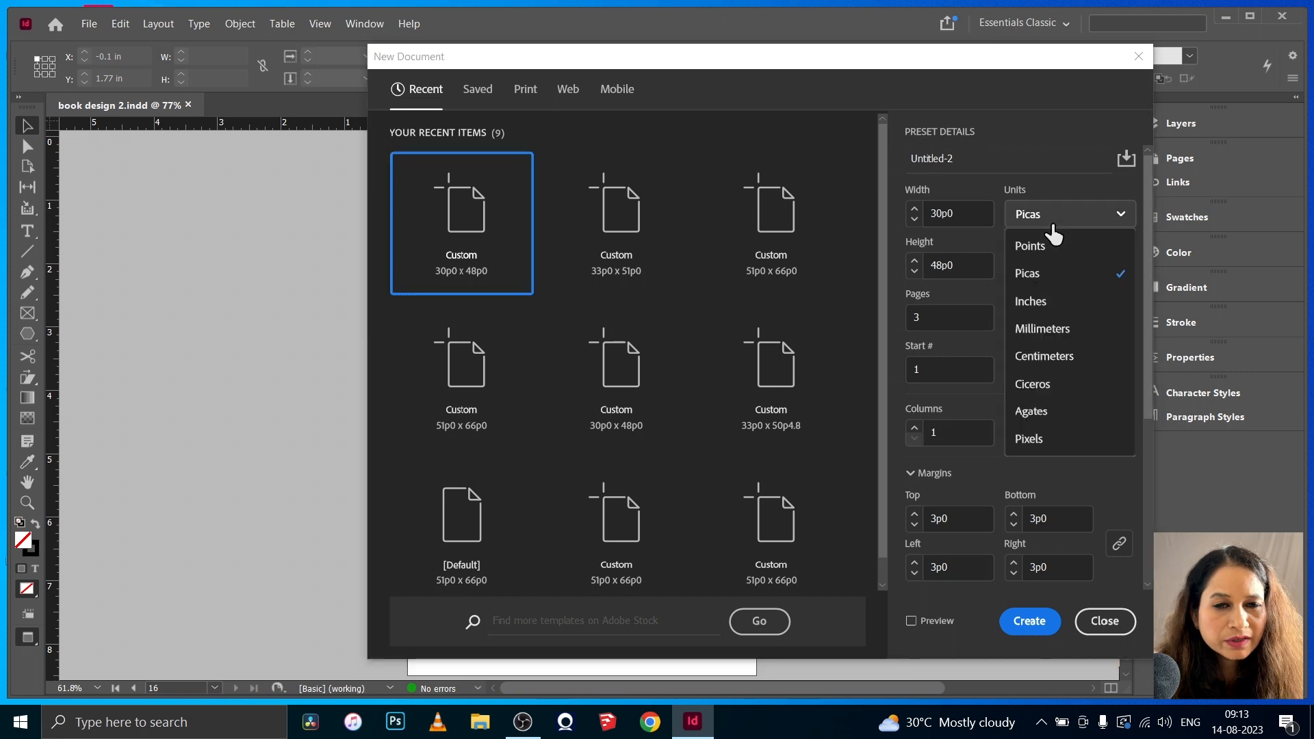
click(1033, 302)
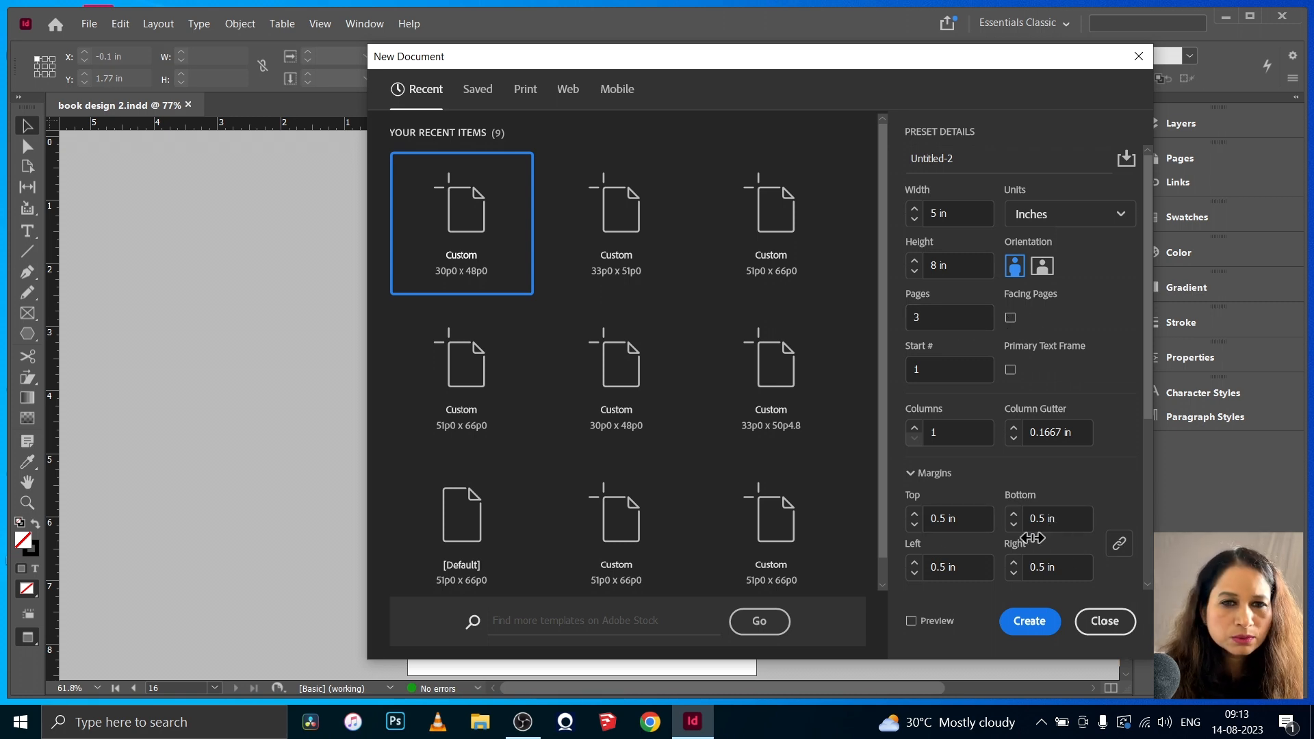
scroll(1032, 538, down, 4)
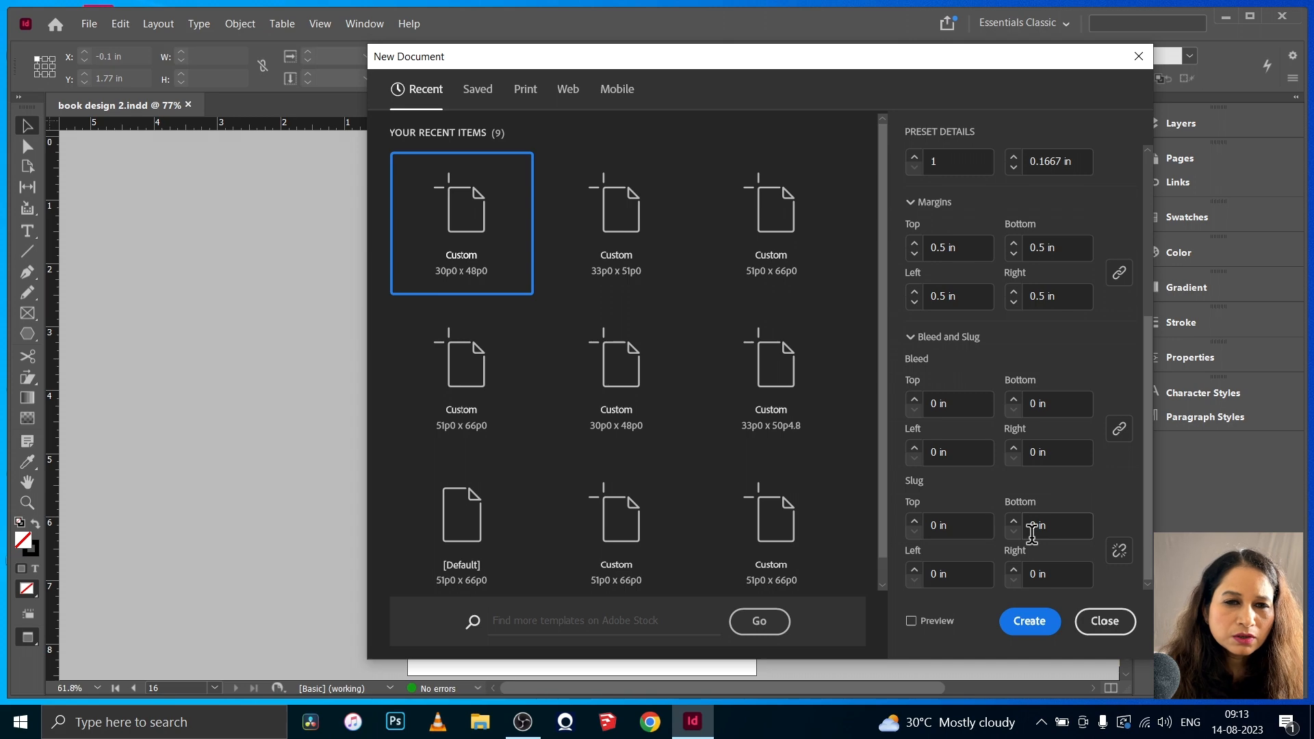
click(1029, 633)
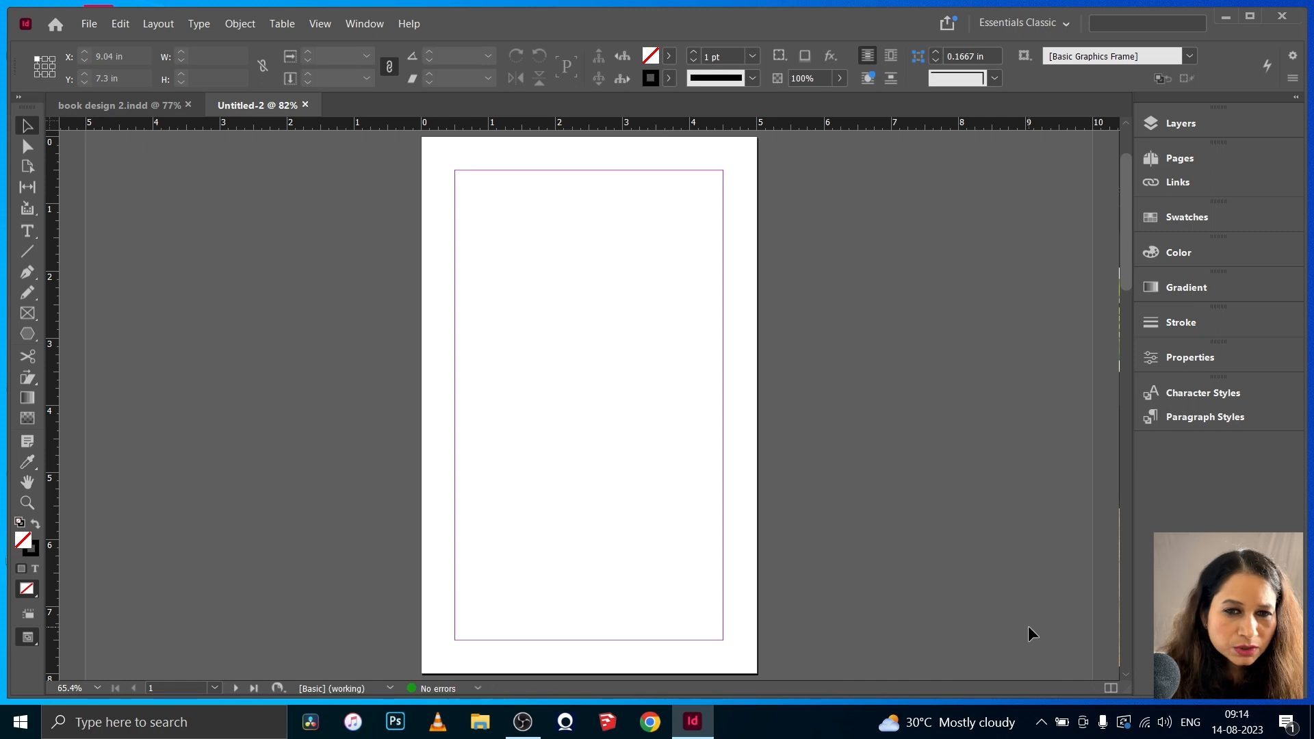
- Turn off document page shuffling and join pages 1 to 3 side by side into one spread
click(1188, 158)
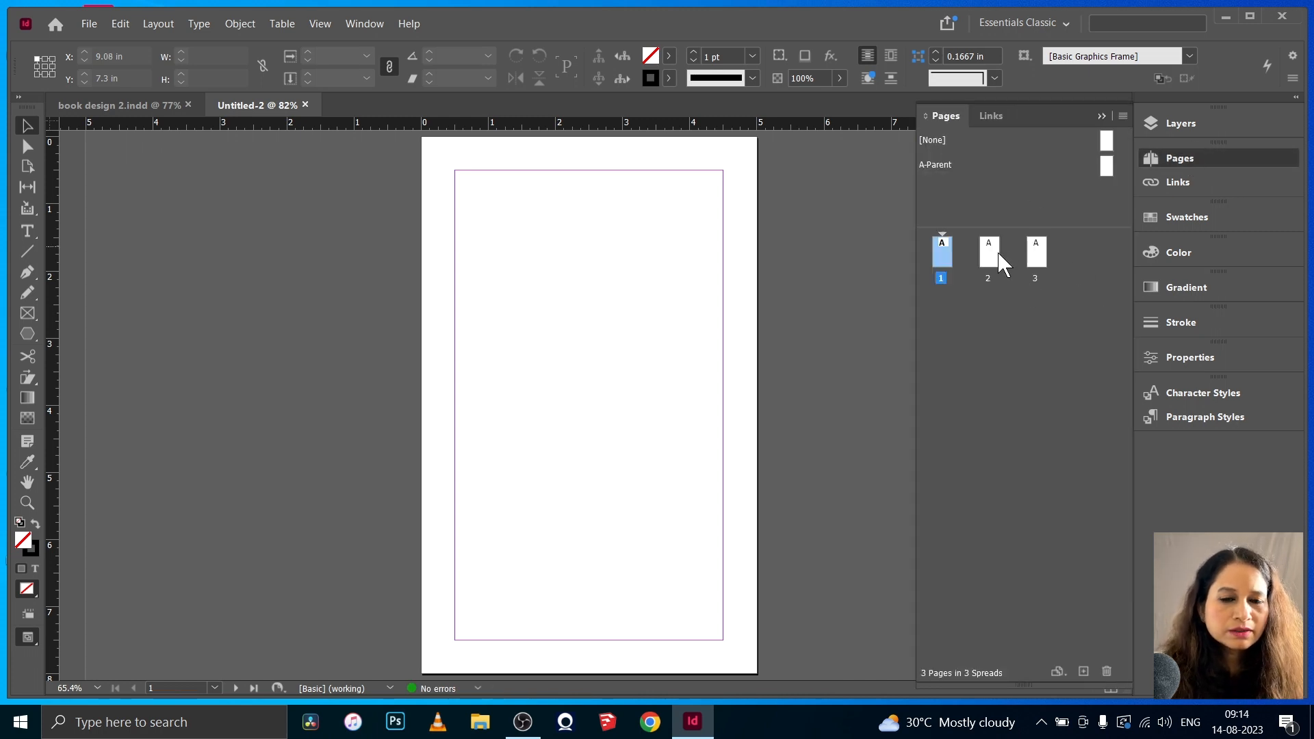
drag(998, 254, 960, 254)
click(1123, 116)
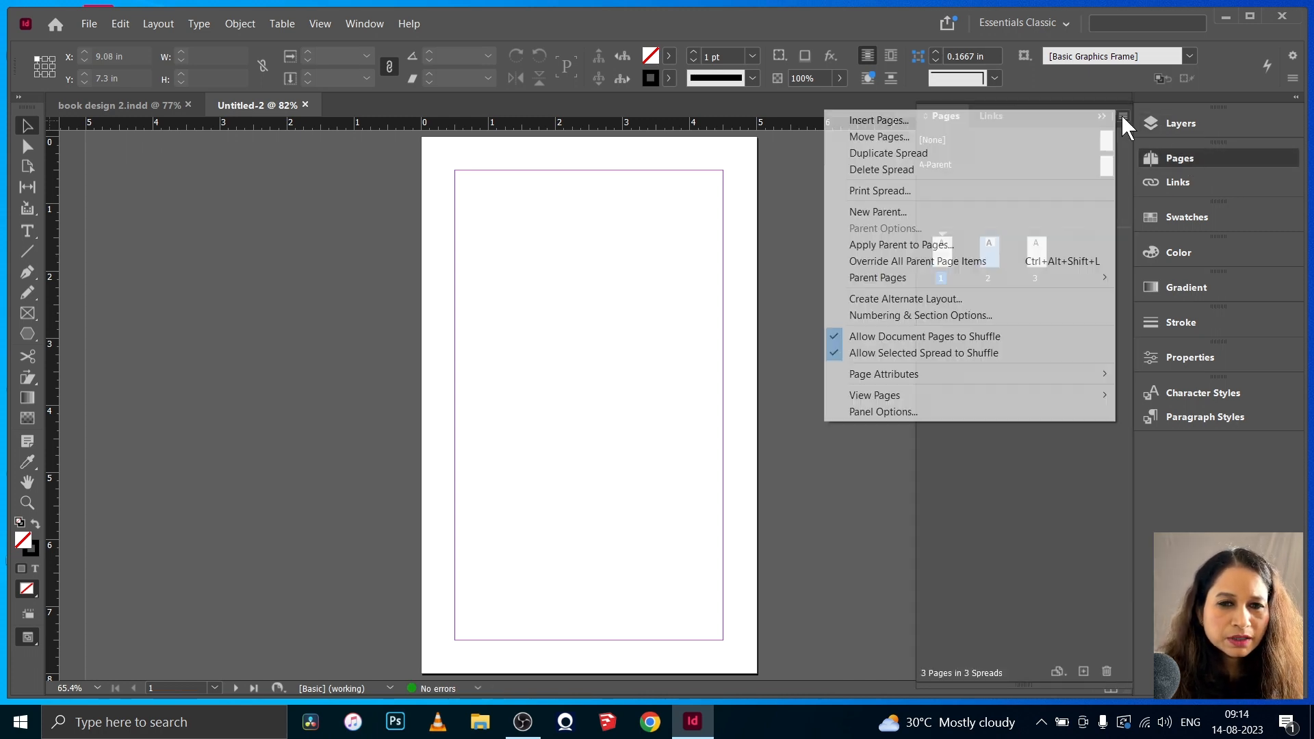
click(836, 336)
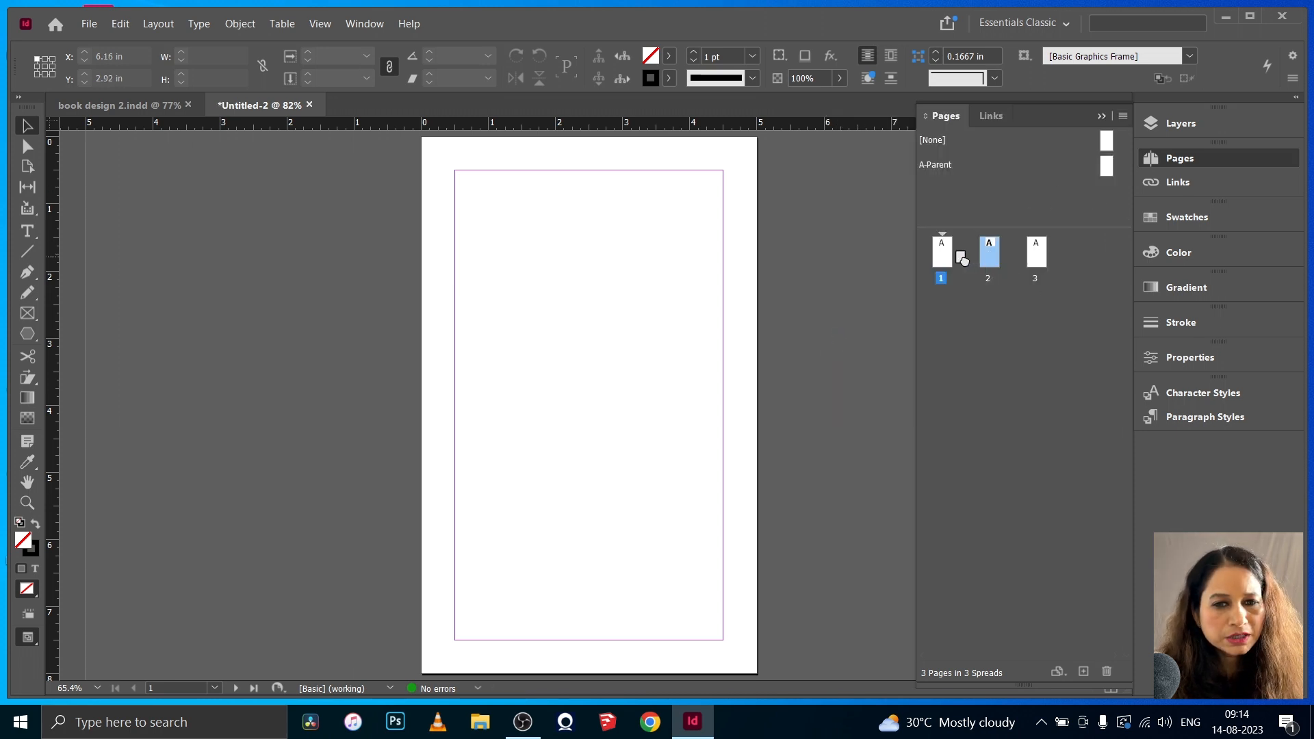
mouse_move(968, 244)
mouse_down()
mouse_move(988, 252)
mouse_move(974, 257)
mouse_up()
click(1101, 116)
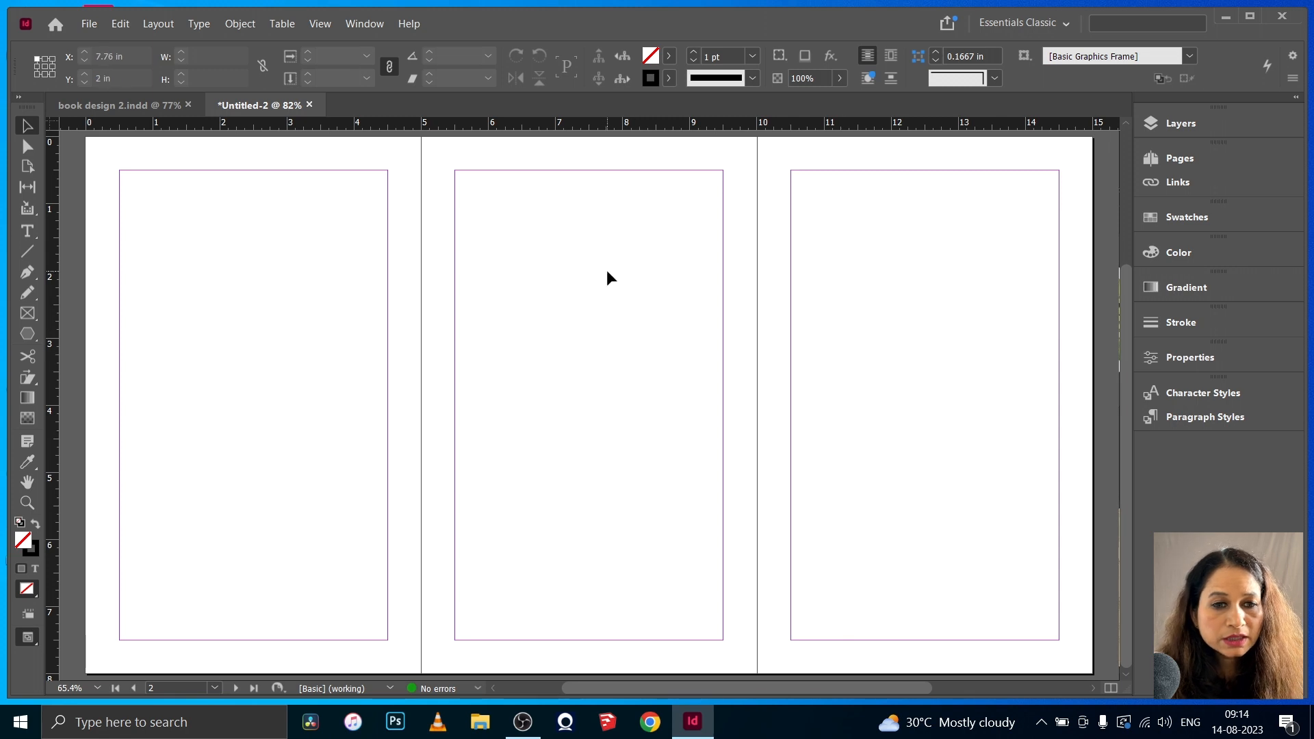
click(1178, 160)
click(963, 268)
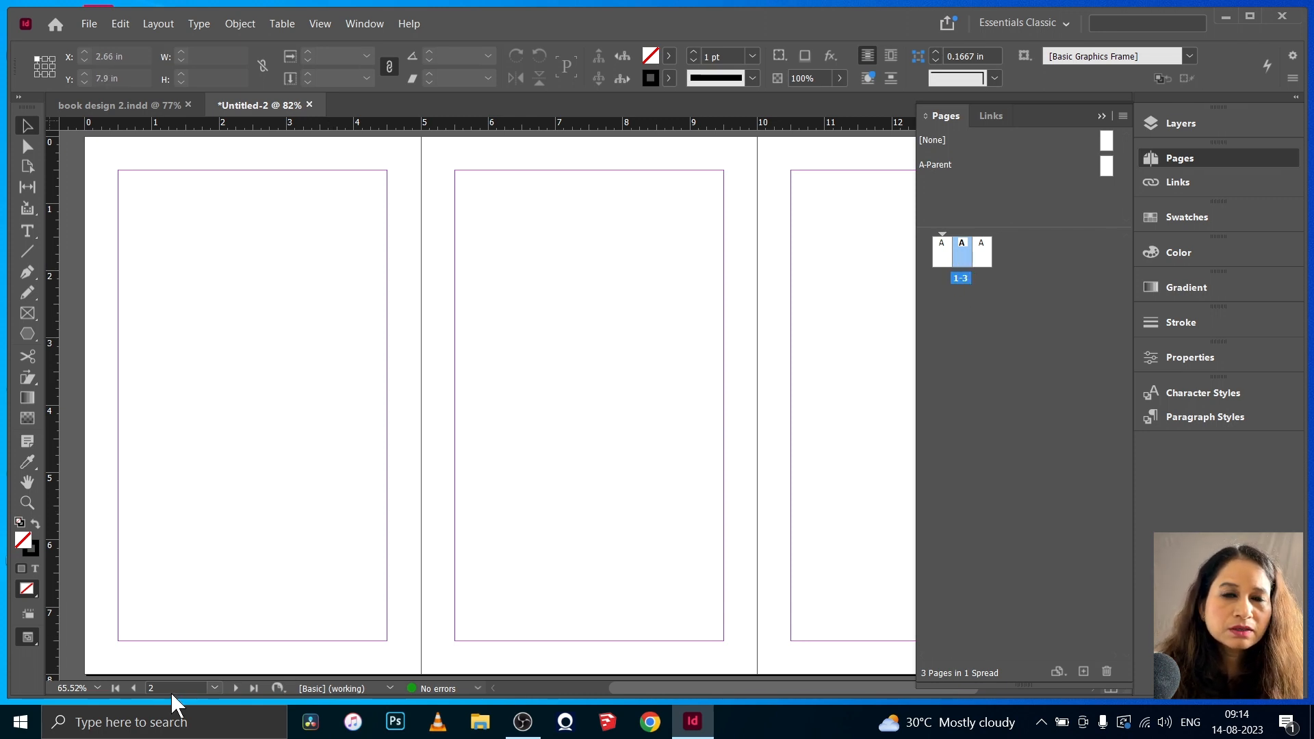
click(1102, 116)
- Set the left and right margins of the spread's middle page to 0 in
click(28, 147)
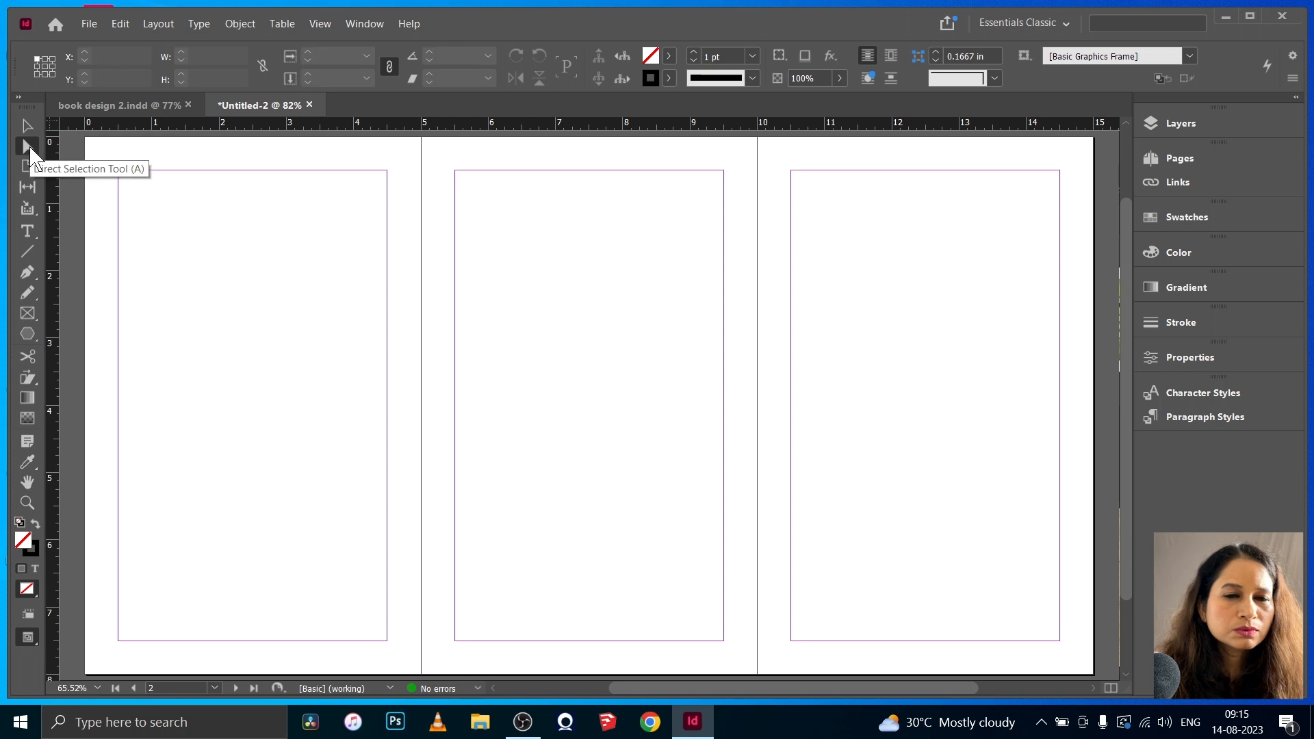
click(27, 166)
click(559, 167)
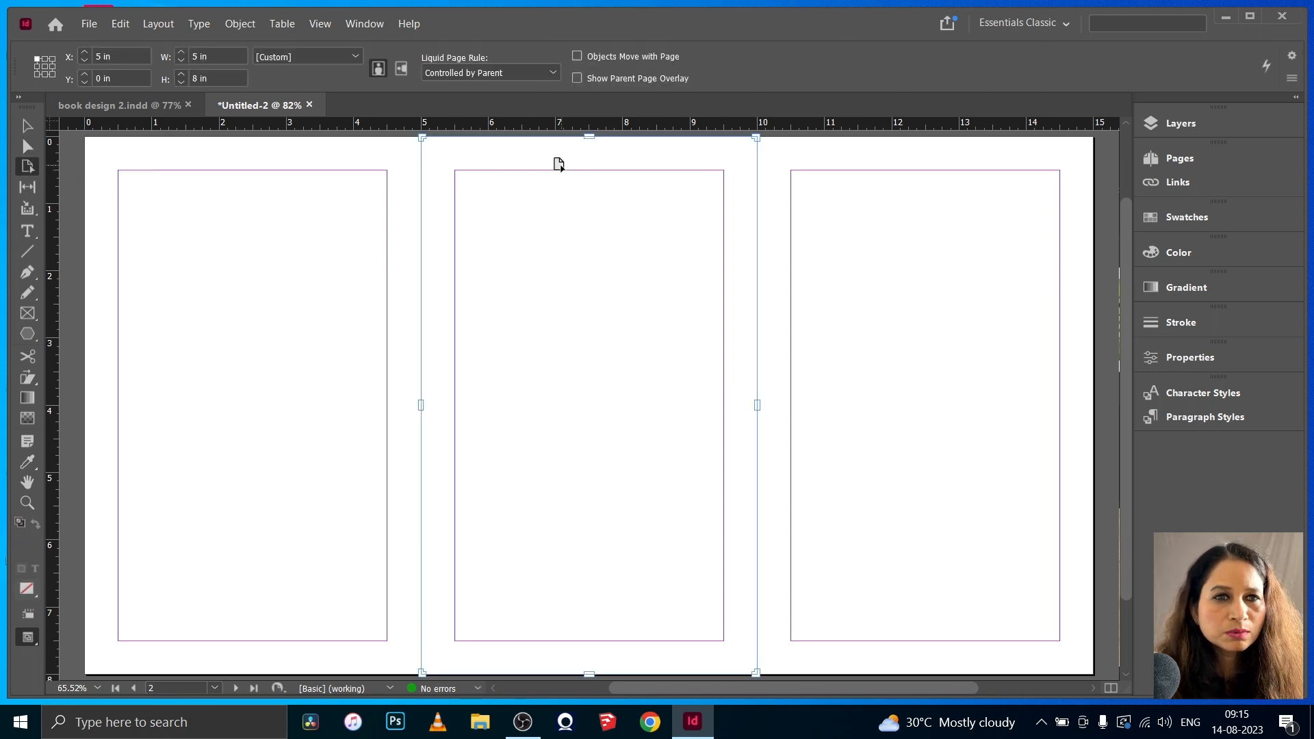
click(158, 23)
click(216, 58)
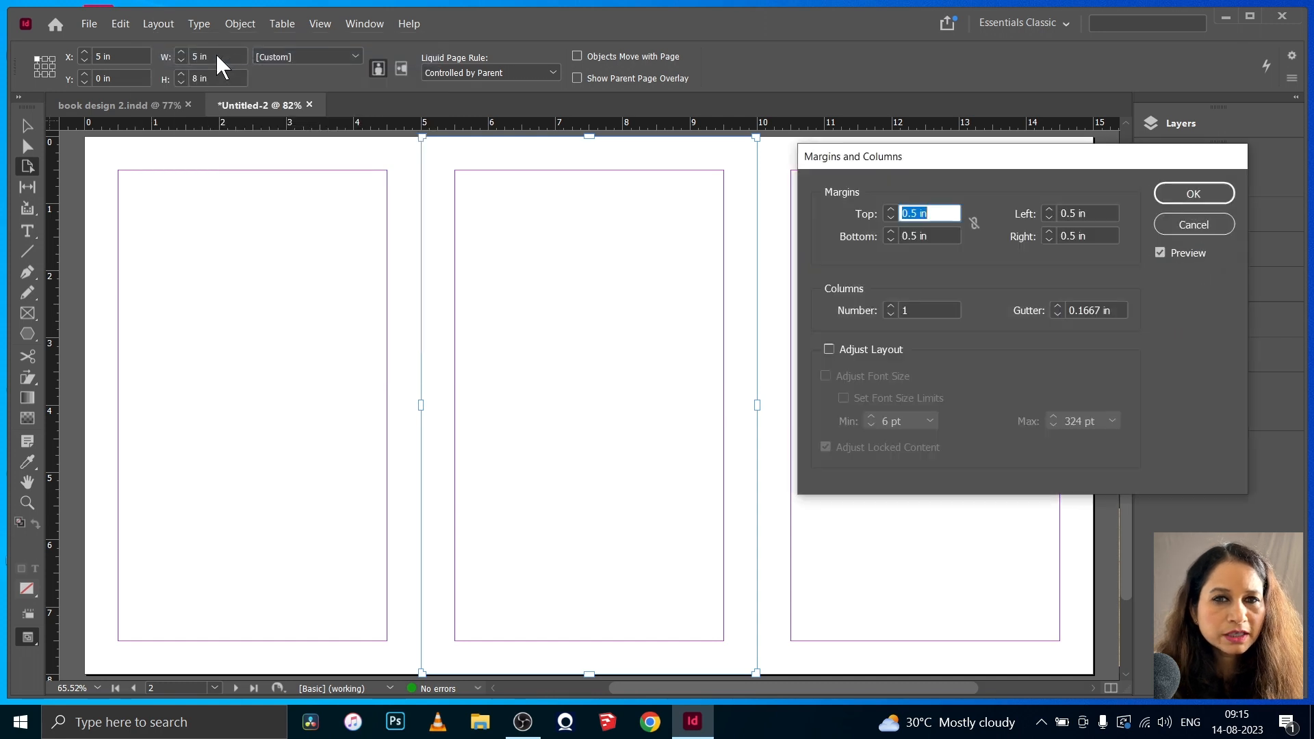
double_click(1073, 213)
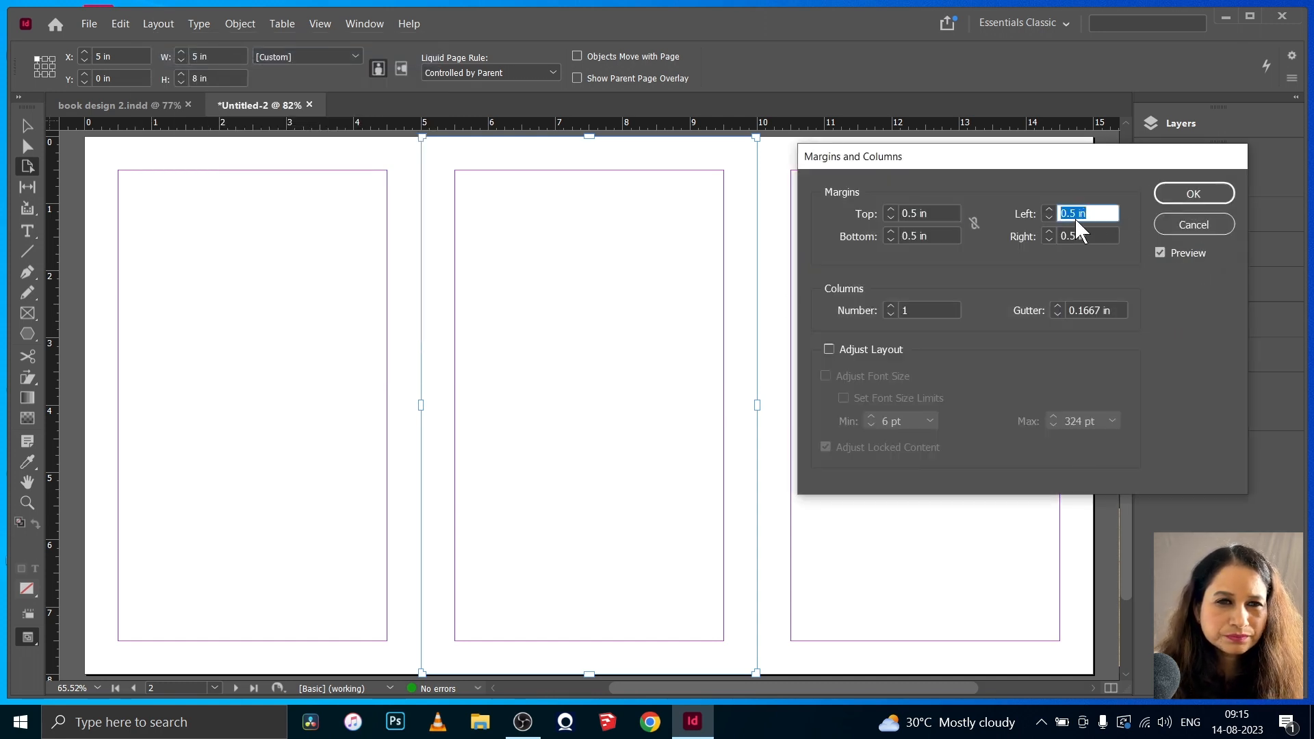
text(0)
double_click(1060, 237)
text(0)
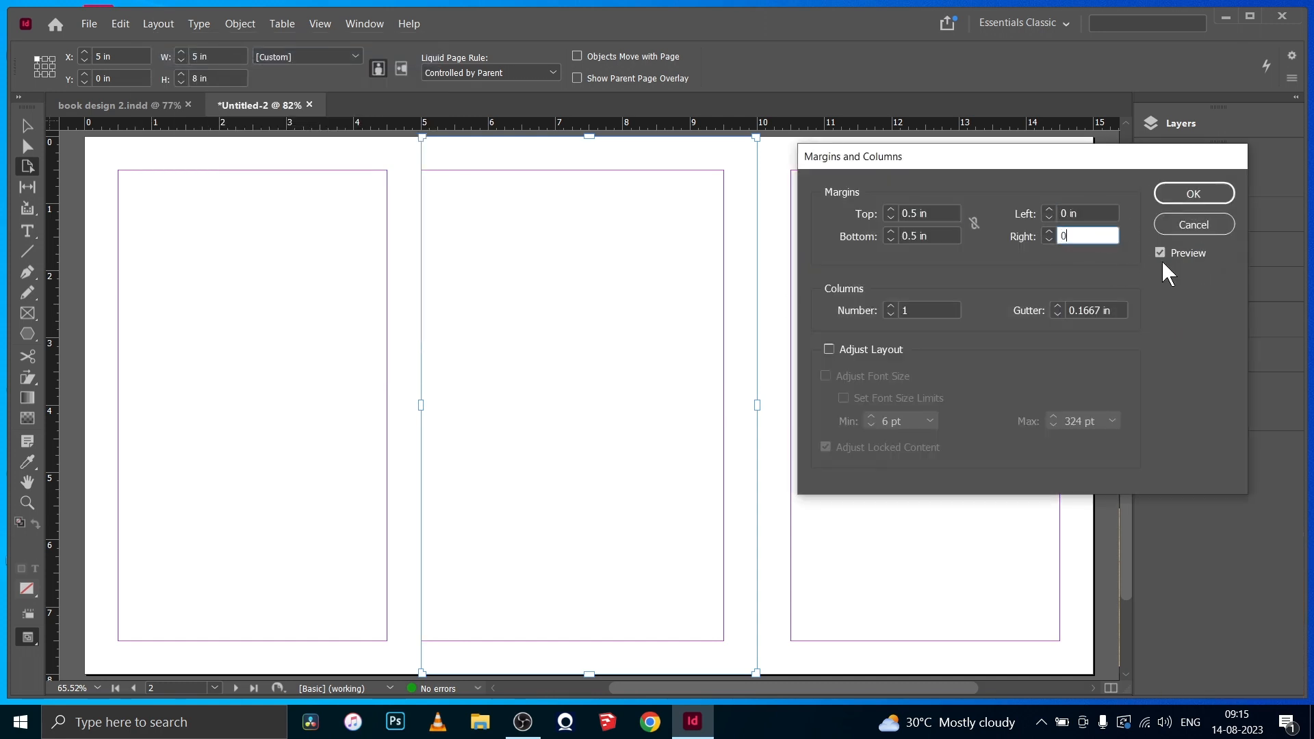
click(1193, 194)
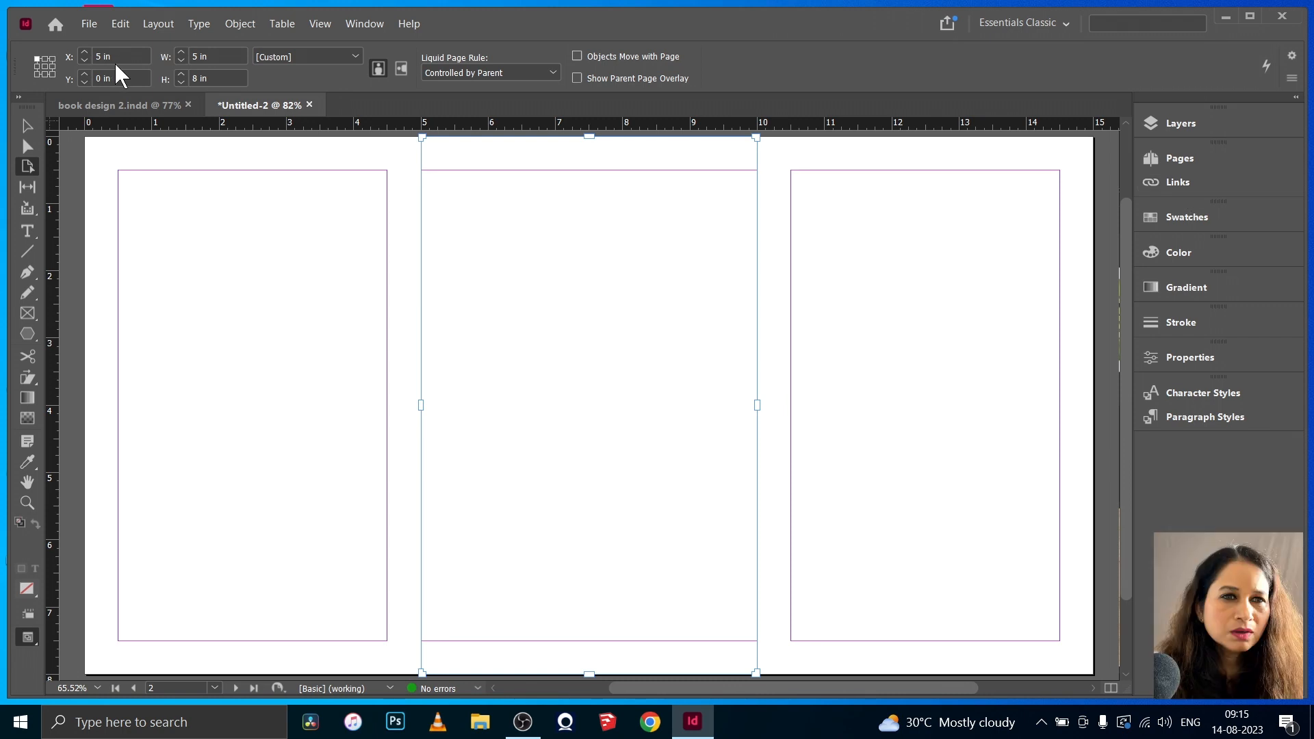
- Set the middle page's width to 0.75 in and move the right-hand page up against it
click(193, 55)
text(.)
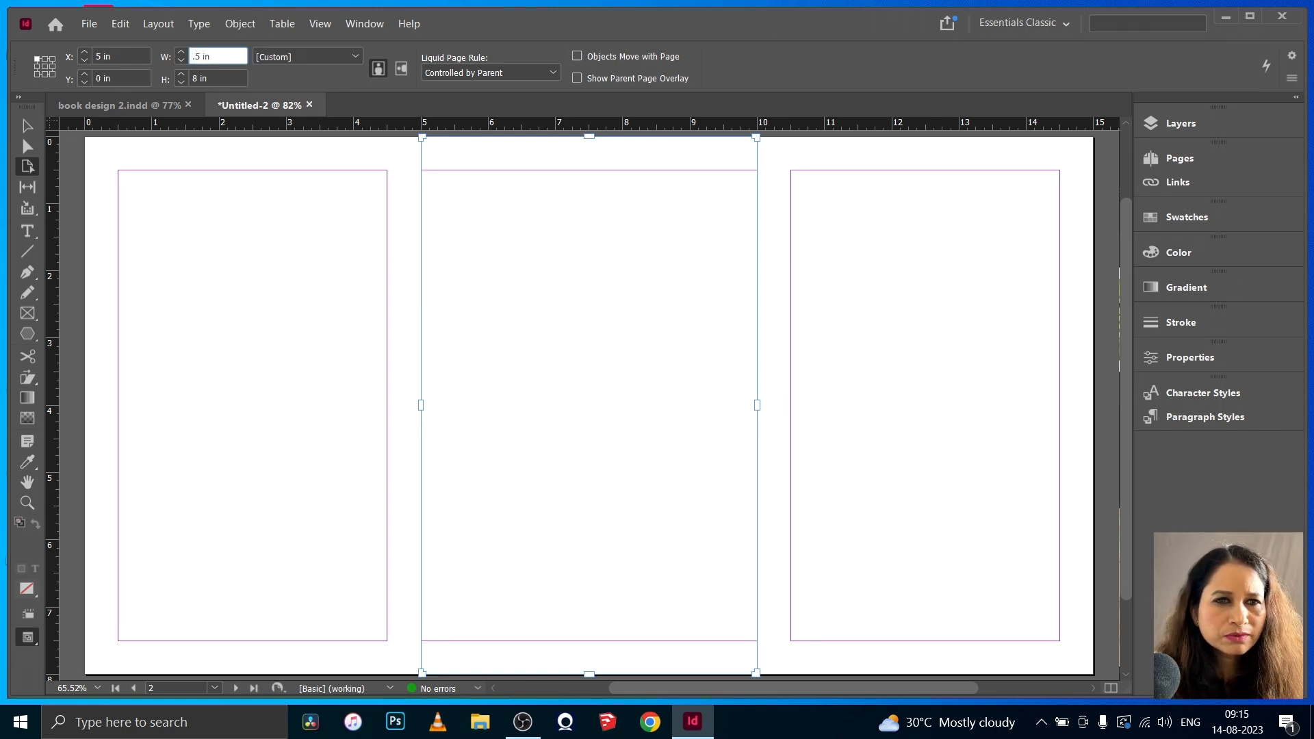
text(7)
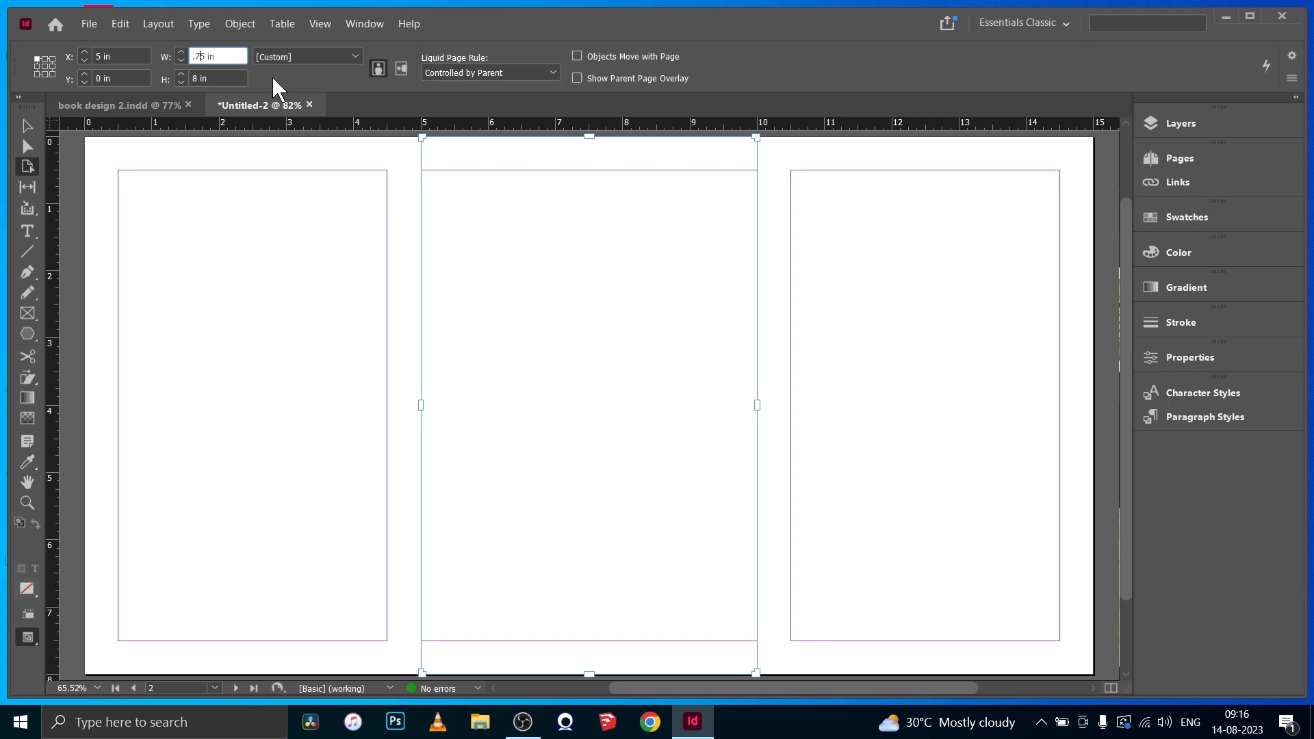
key(Return)
click(628, 323)
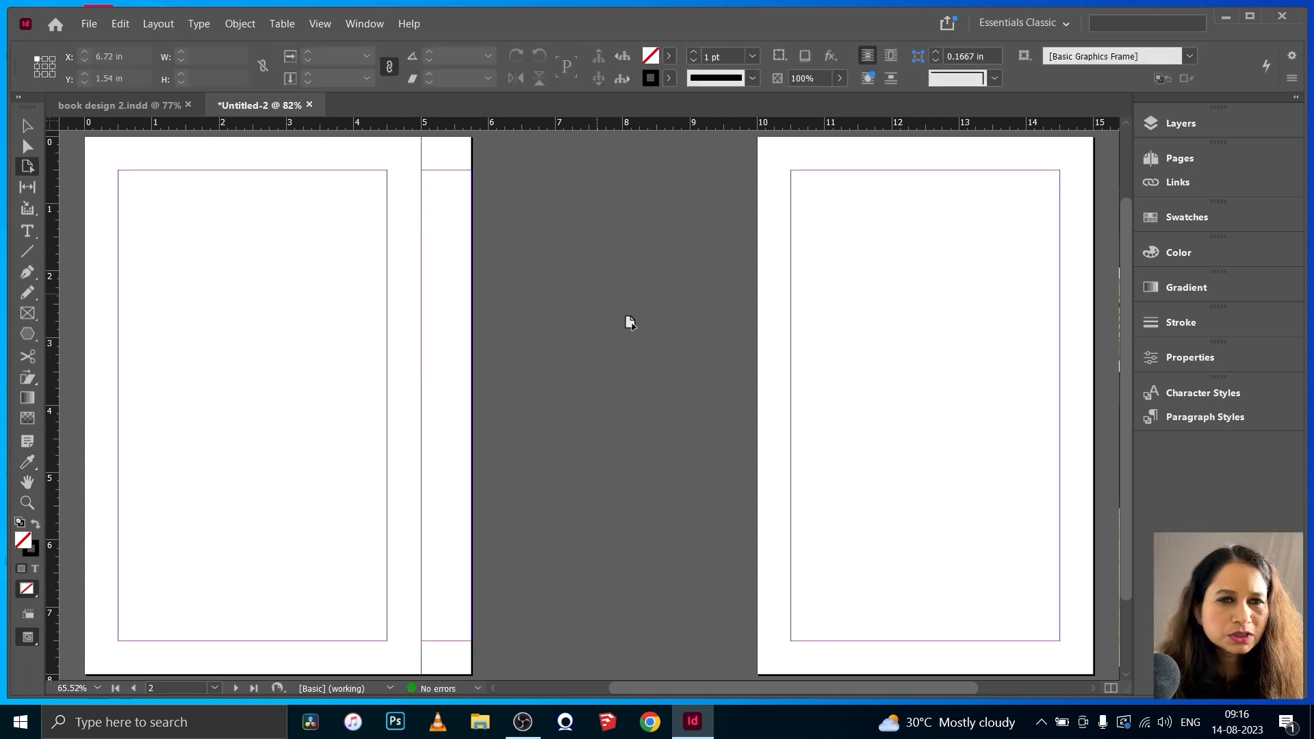
click(837, 358)
drag(837, 359, 592, 353)
- Rename the existing layer as "image" and add a layer above it named "text behind"
click(1175, 123)
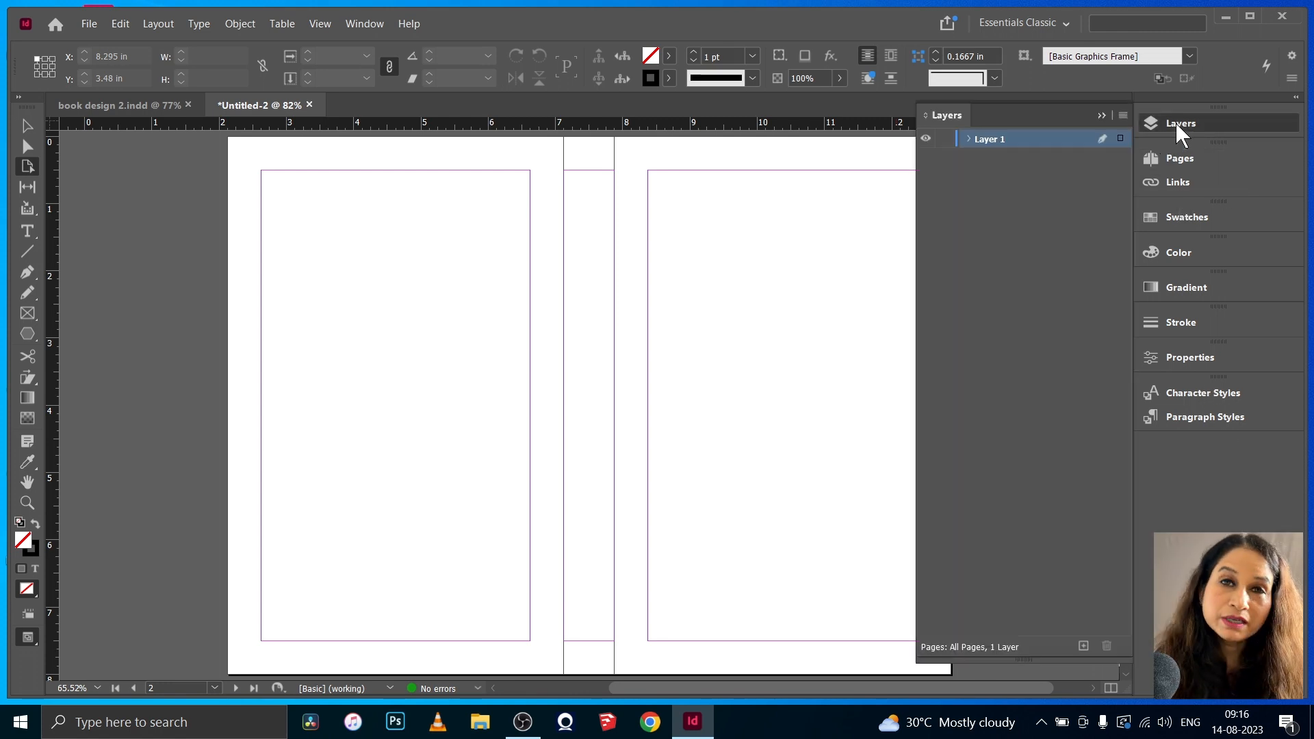
double_click(1000, 141)
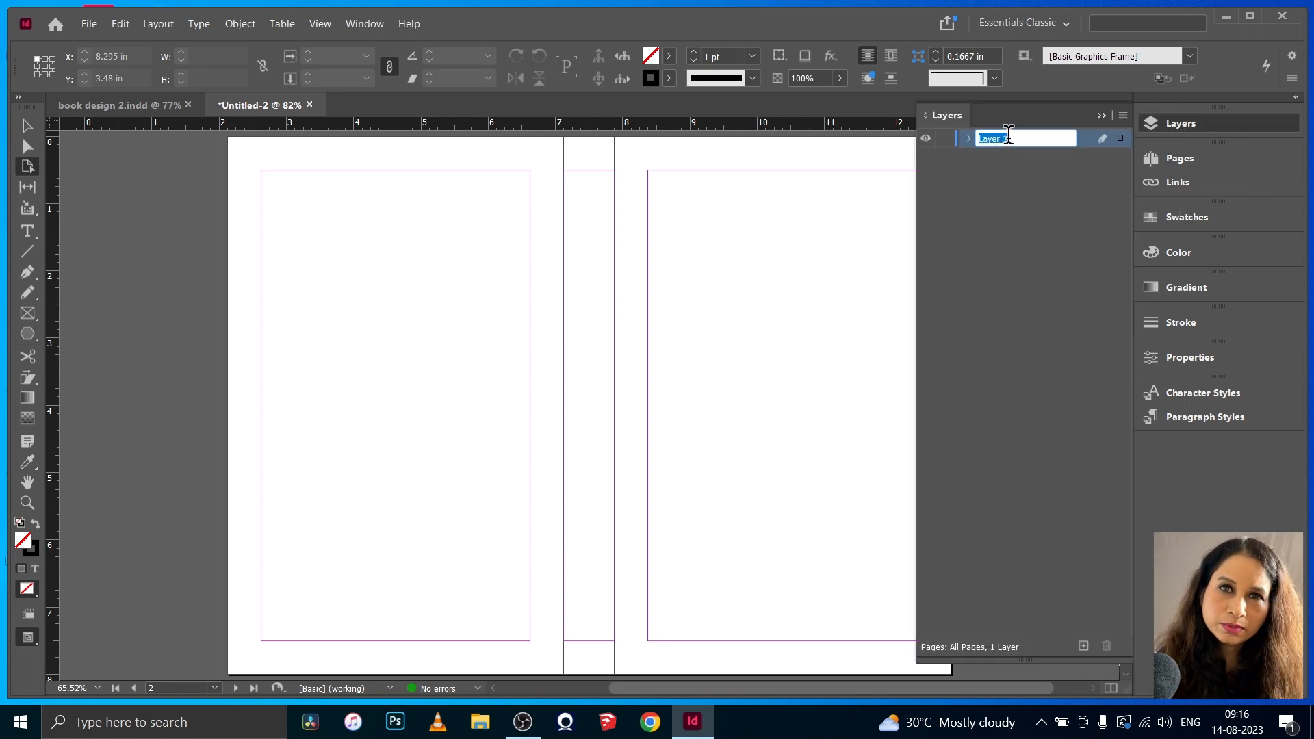
text(image)
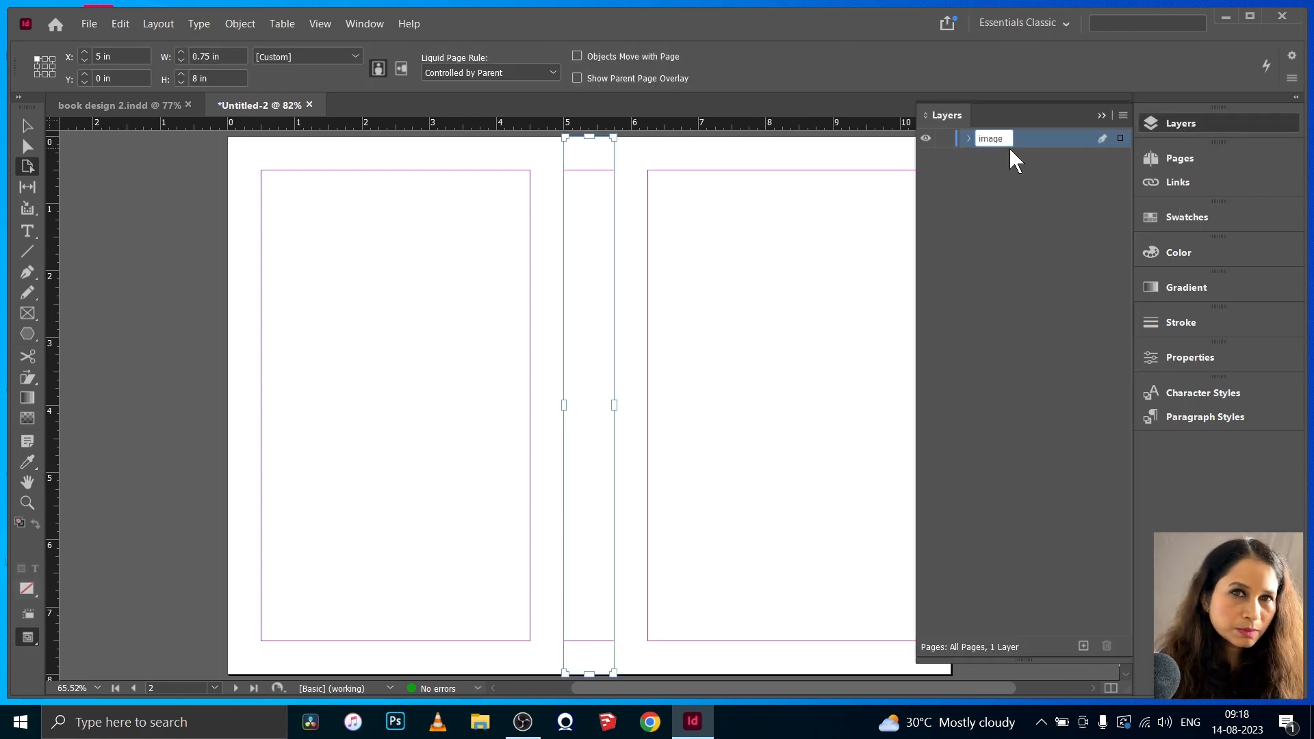
click(1083, 645)
double_click(983, 140)
text(text behind)
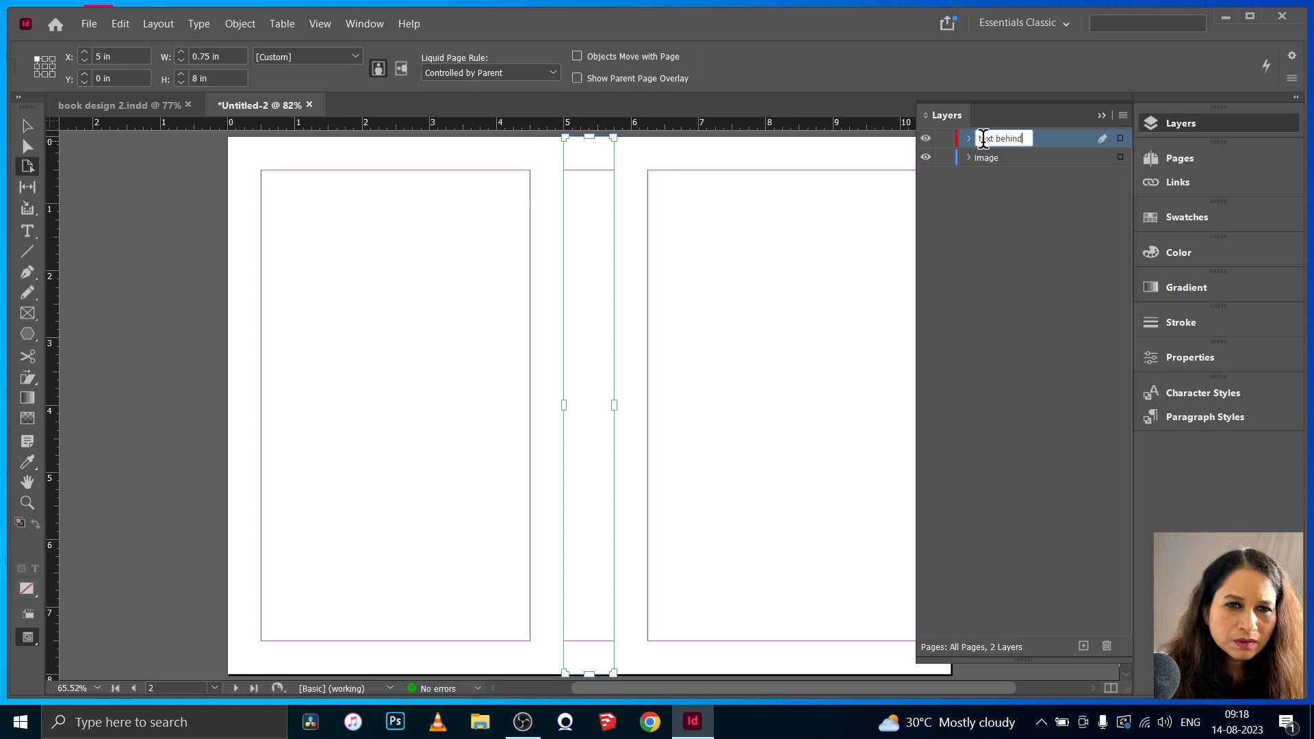
key(Return)
- Add another layer named "text" above the "text behind" layer
click(1083, 645)
double_click(995, 138)
text(text front)
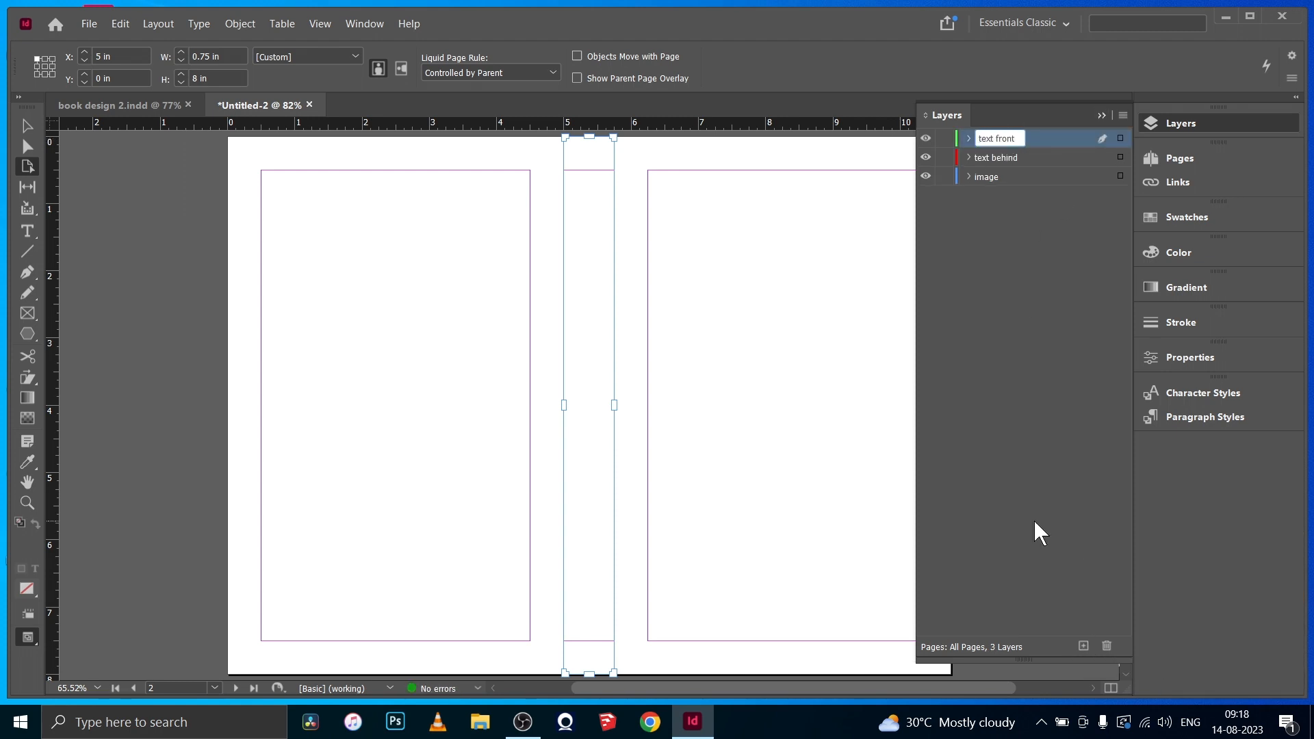
click(1034, 522)
click(1101, 116)
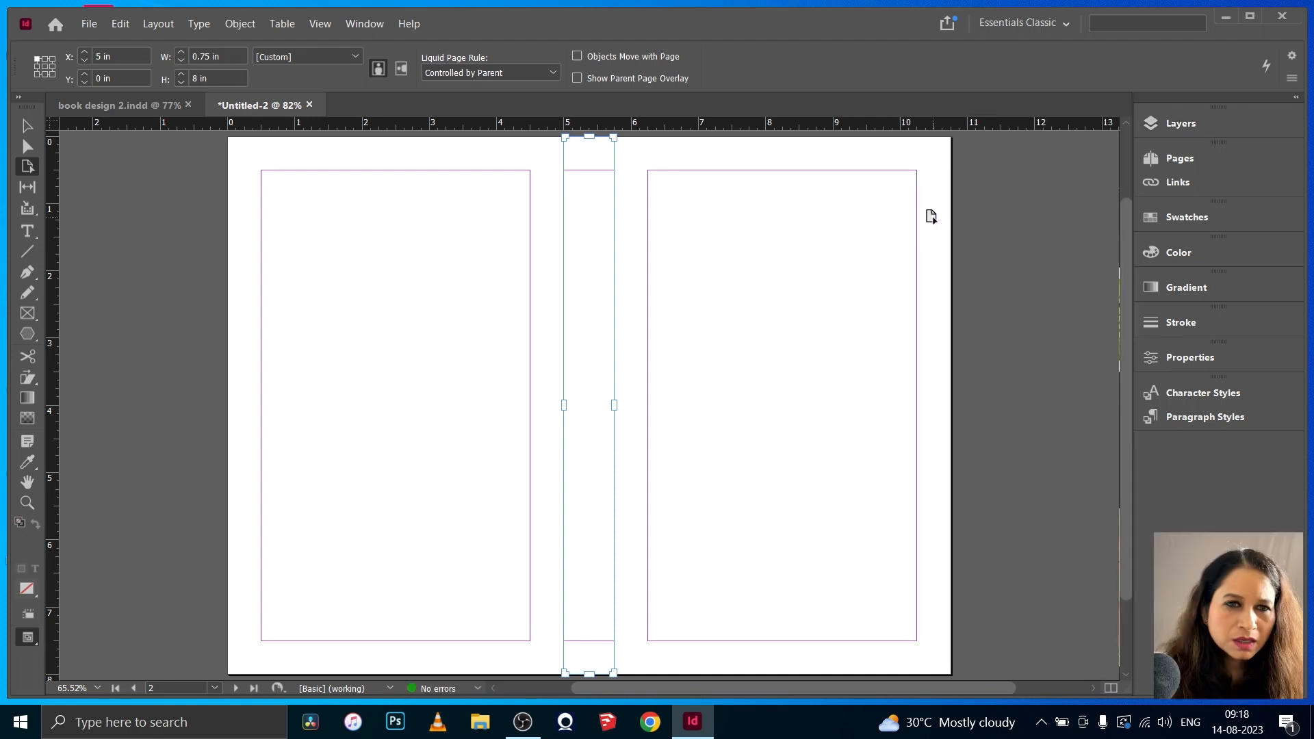
- Draw a 5 x 8 in rectangle frame covering the right-hand page and place background-899161_1920.jpg in it
click(27, 126)
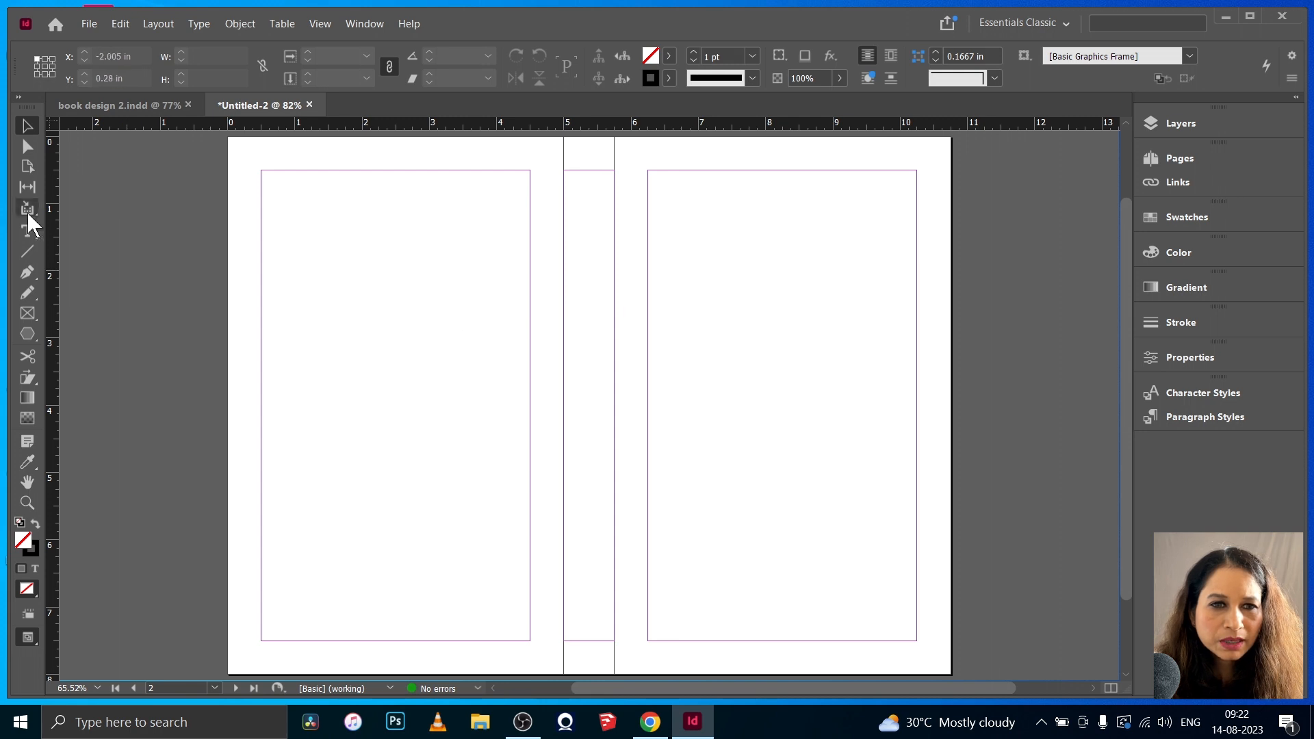
click(27, 312)
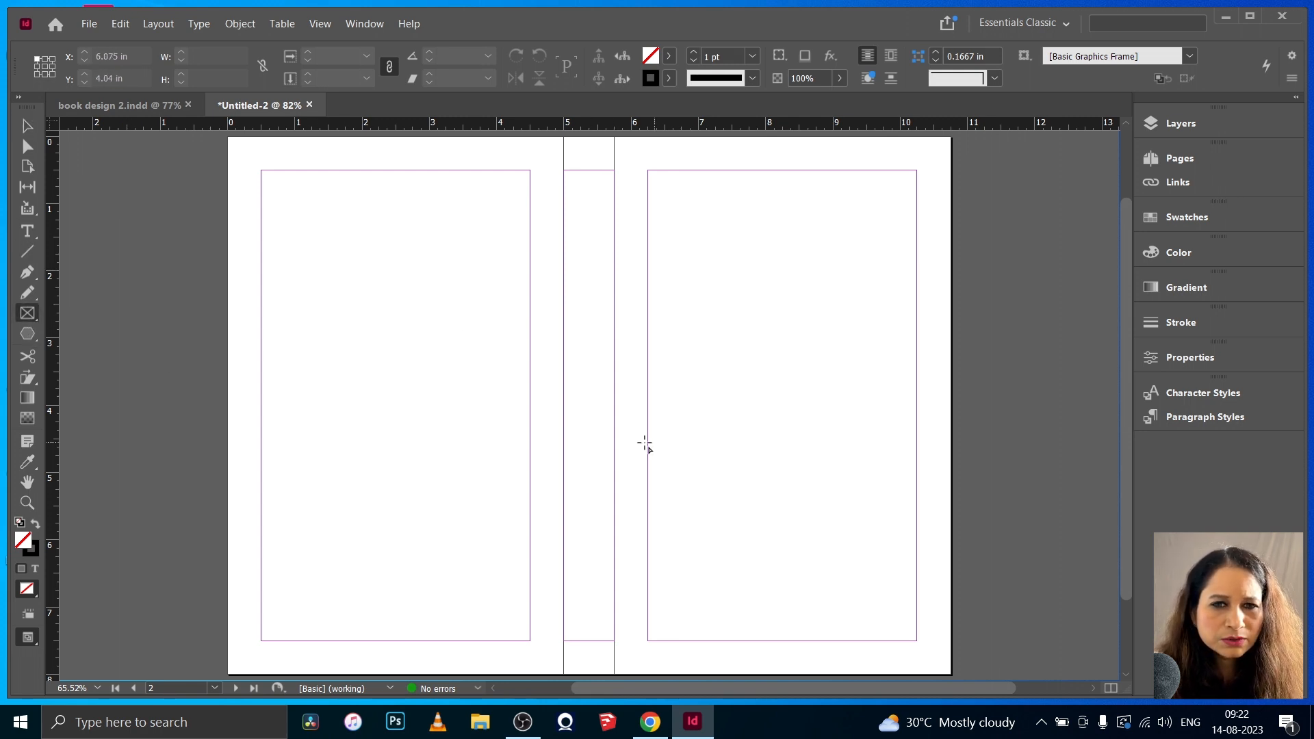
drag(613, 136, 950, 675)
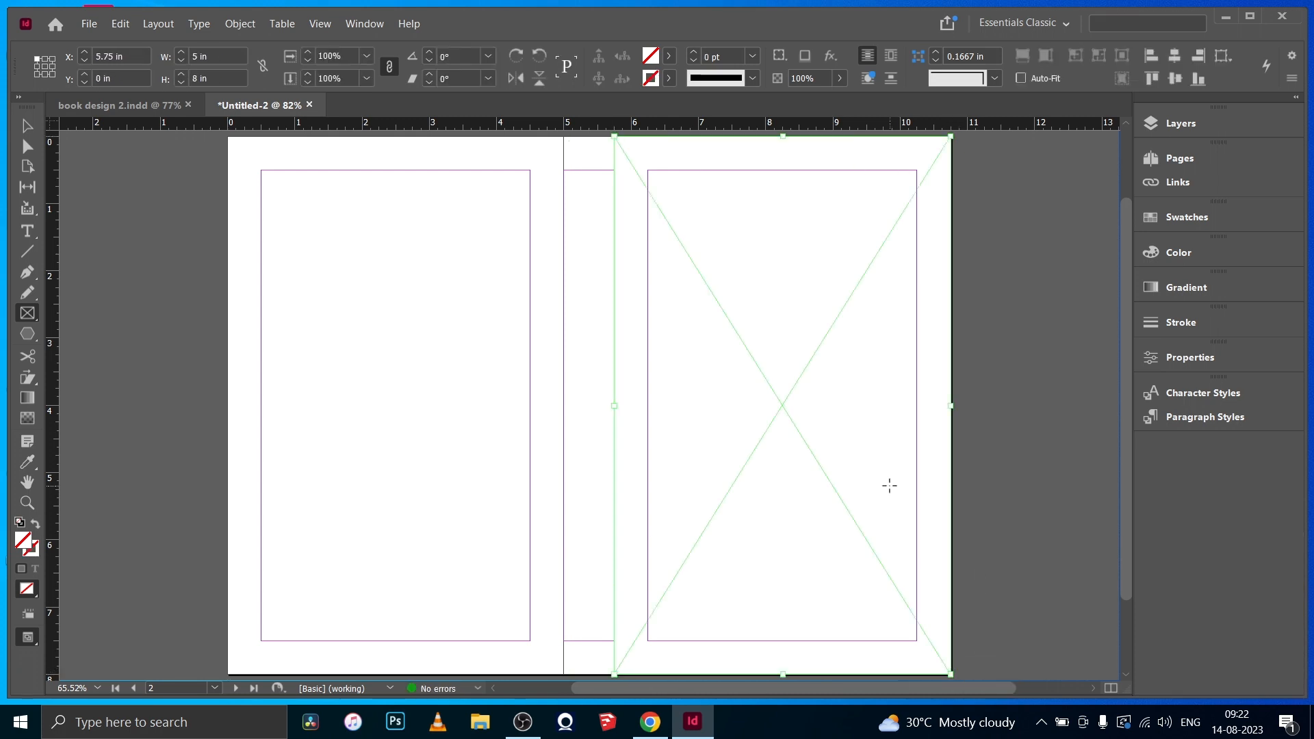
key(ctrl+d)
click(739, 265)
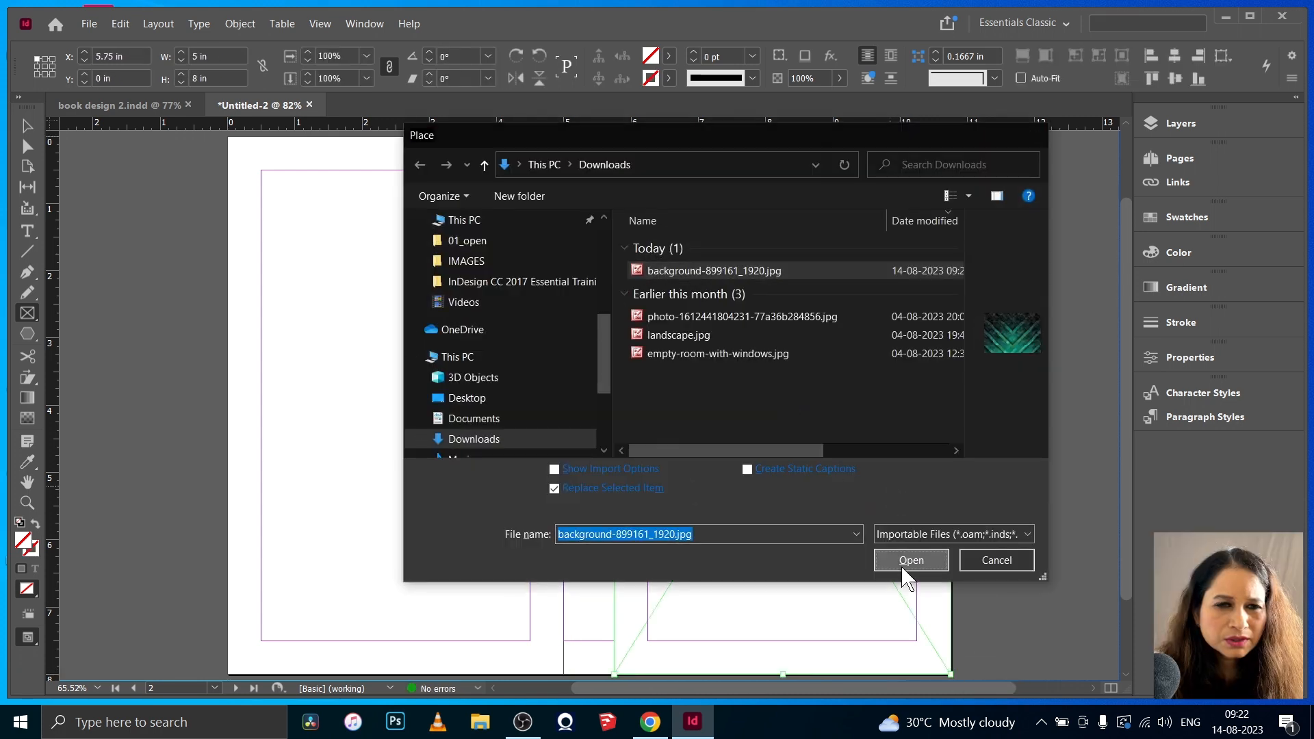
click(915, 561)
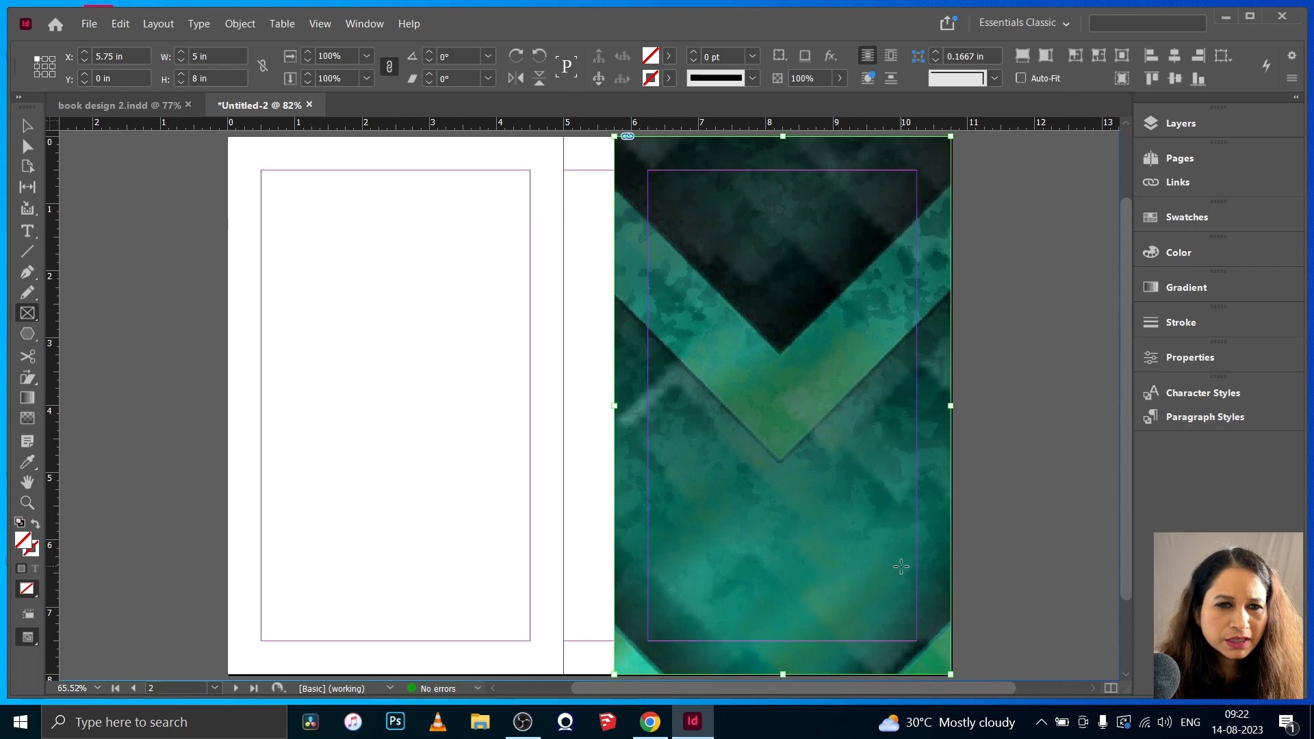
- Fit the placed background image proportionally within its frame
click(246, 26)
mouse_move(301, 308)
click(513, 329)
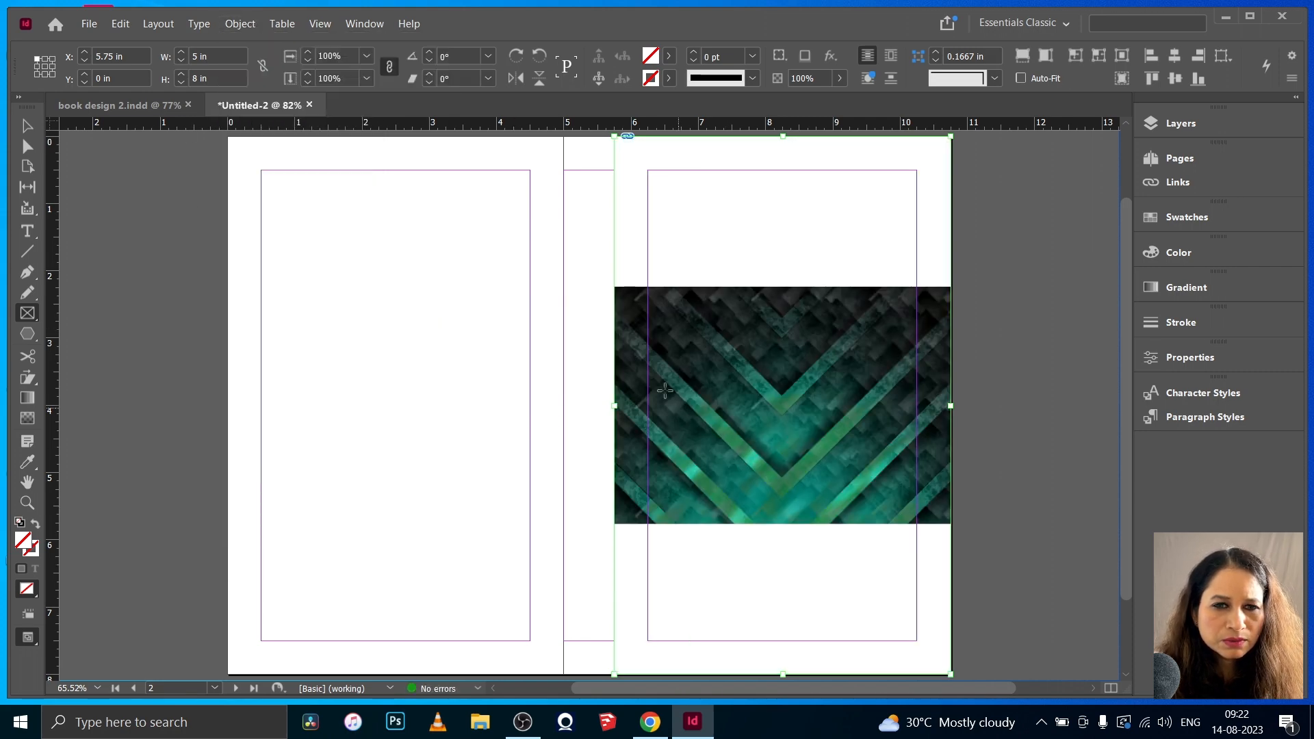
- Rotate the background image to -90° inside its frame and stretch it to cover the whole right-hand page
click(27, 127)
double_click(749, 357)
drag(602, 285, 902, 234)
drag(664, 238, 617, 136)
drag(900, 573, 946, 674)
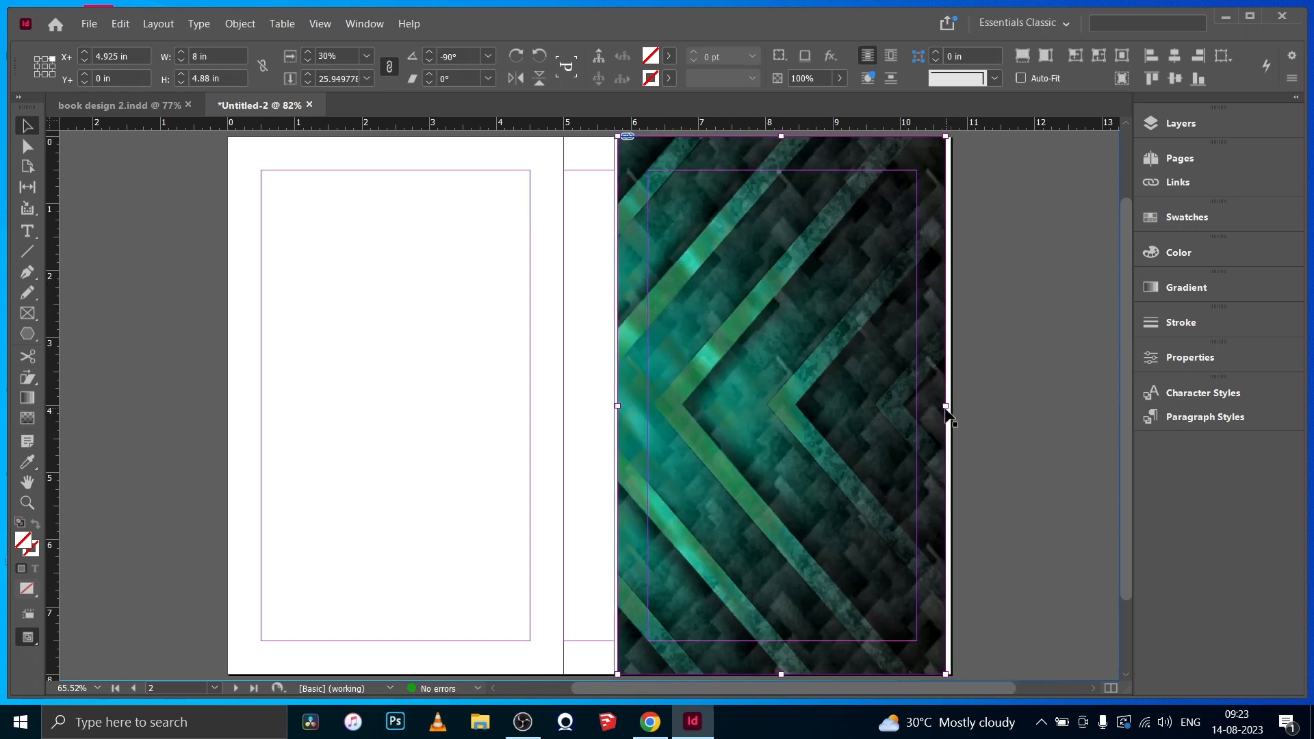
drag(947, 406, 951, 407)
drag(617, 405, 614, 405)
click(321, 385)
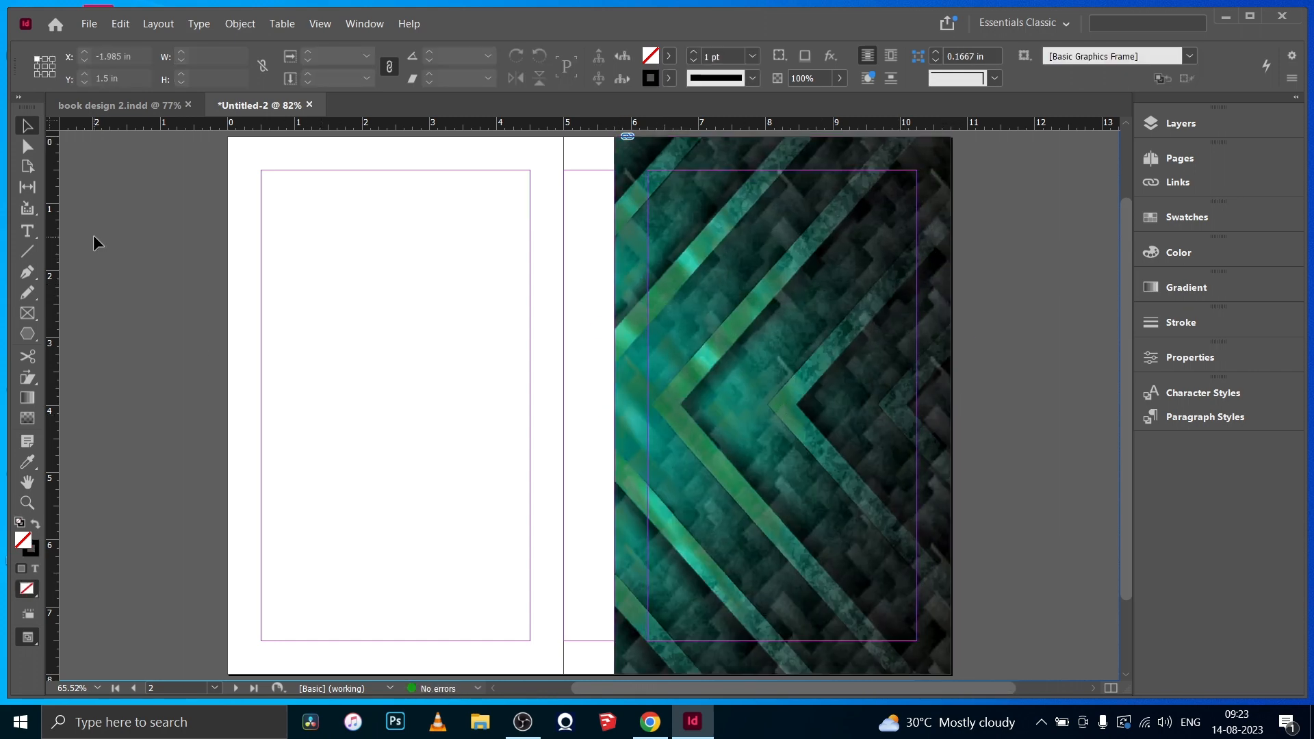
- Copy the background image frame onto the left-hand page, aligned to its edges, and lower the copy's opacity
click(765, 412)
drag(765, 412, 388, 419)
click(839, 77)
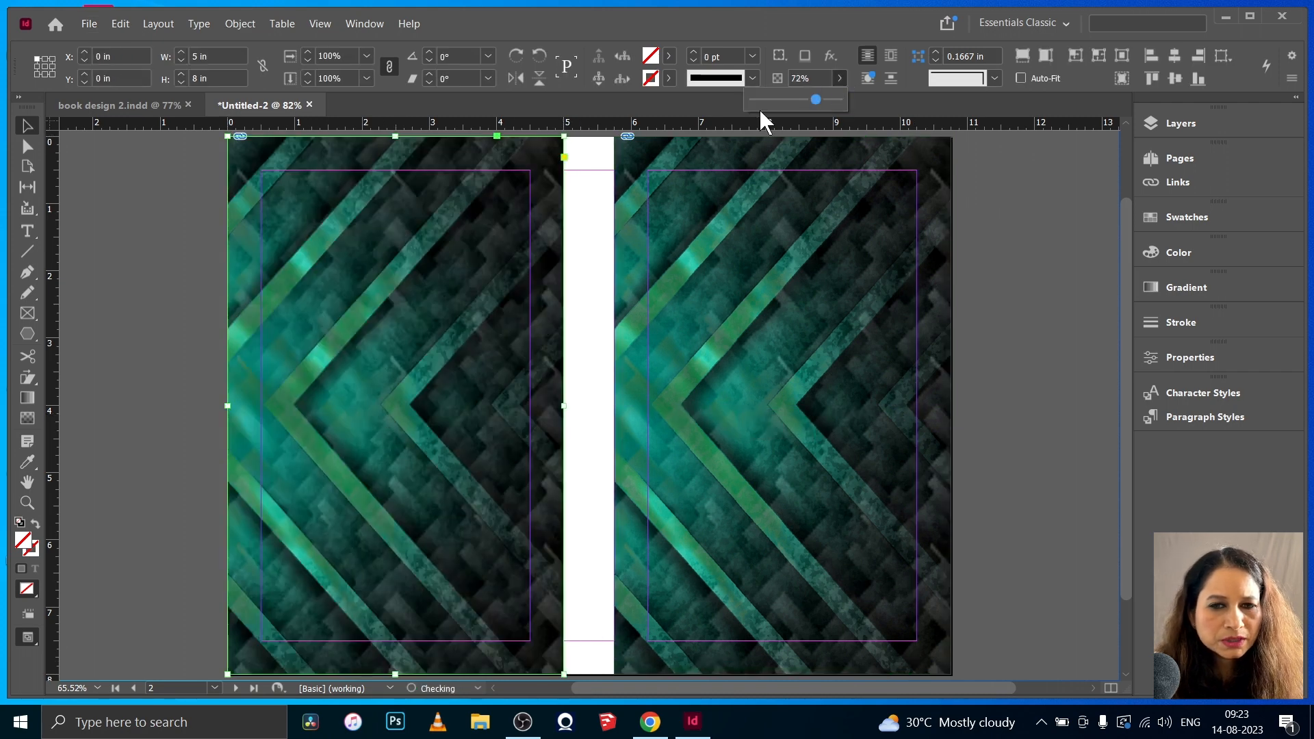
drag(758, 107, 786, 101)
click(88, 212)
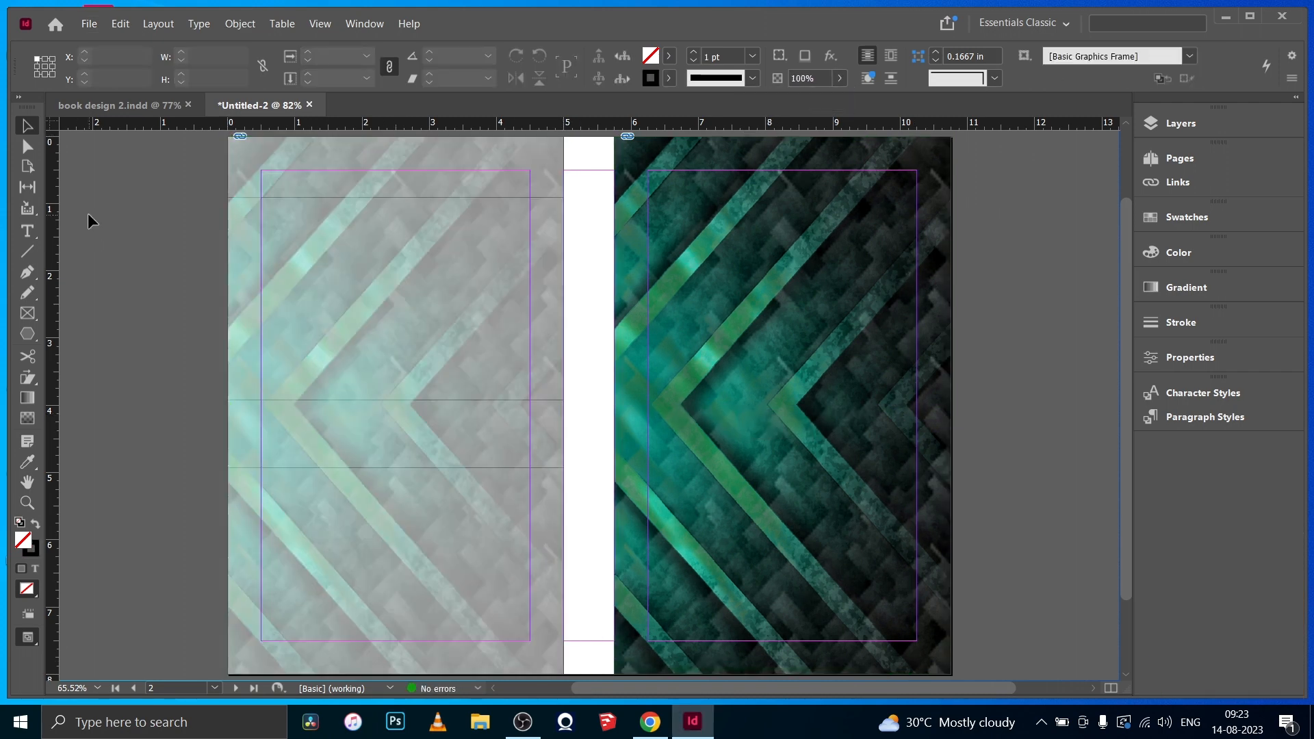
- Sample the bright teal from the front cover image with the Eyedropper and draw a 0.75 x 8 in rectangle frame covering the spine
click(1184, 255)
click(27, 462)
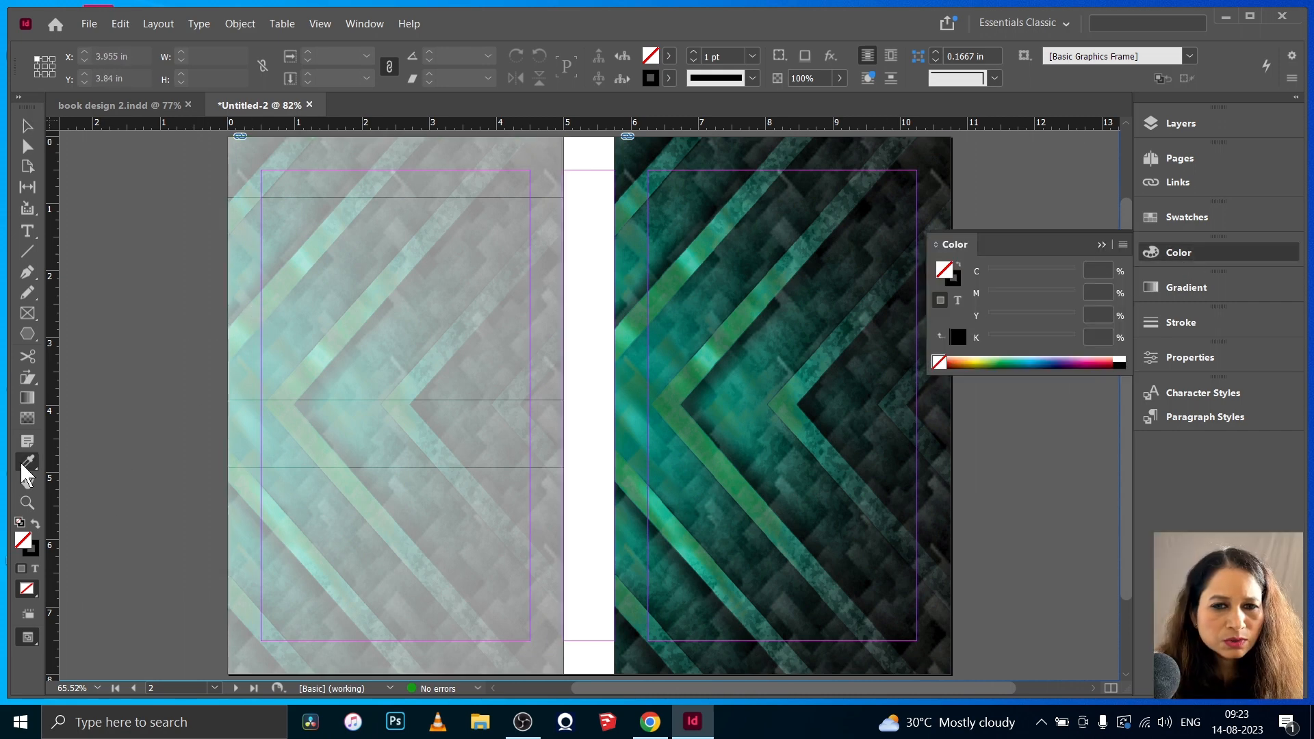
click(712, 361)
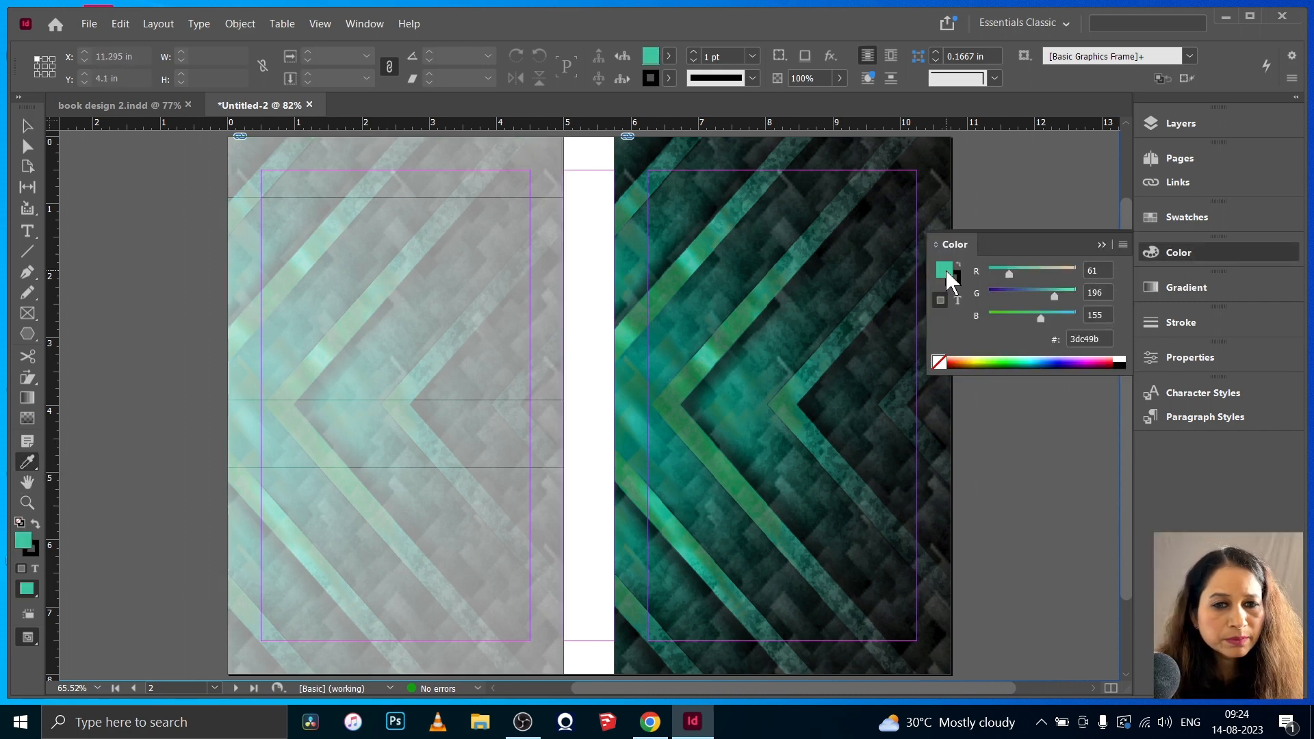
click(1102, 244)
click(28, 312)
drag(563, 136, 628, 629)
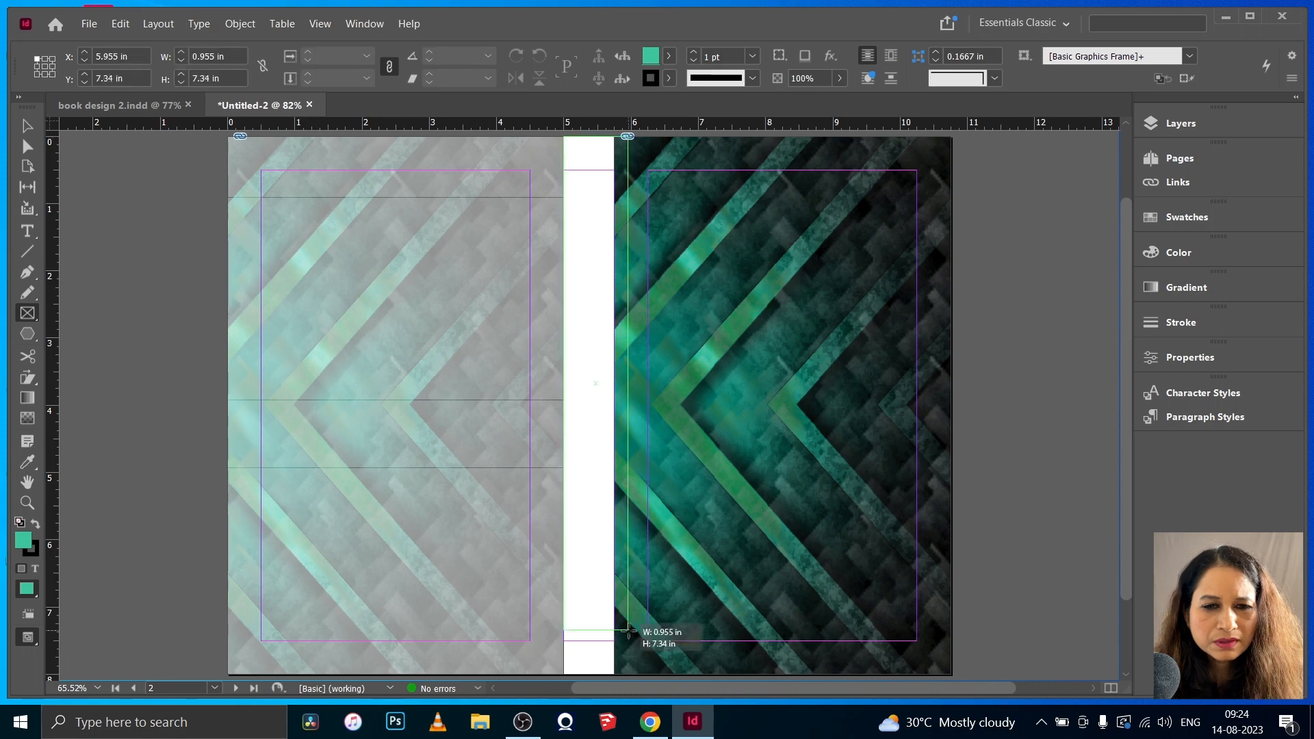
- Add the sampled teal, R=61 G=196 B=155, to the document's swatches
scroll(821, 411, up, 3)
click(1179, 252)
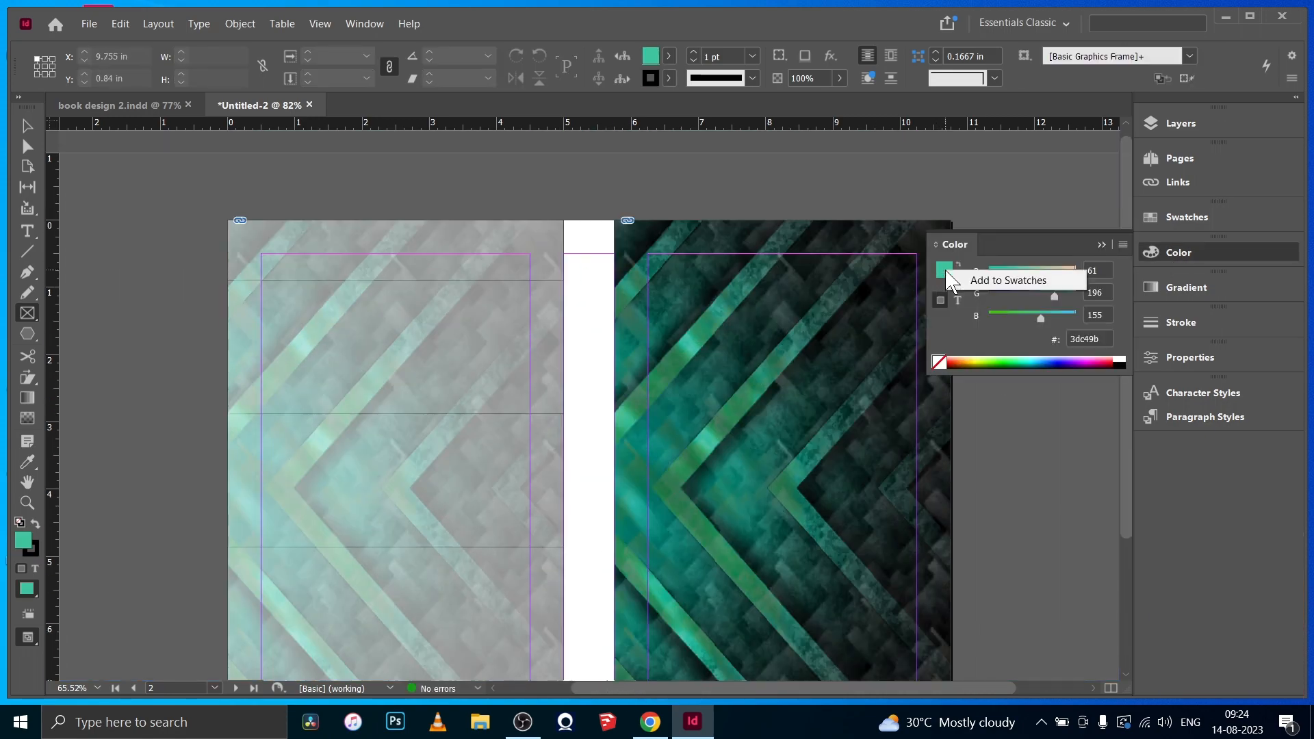
click(991, 281)
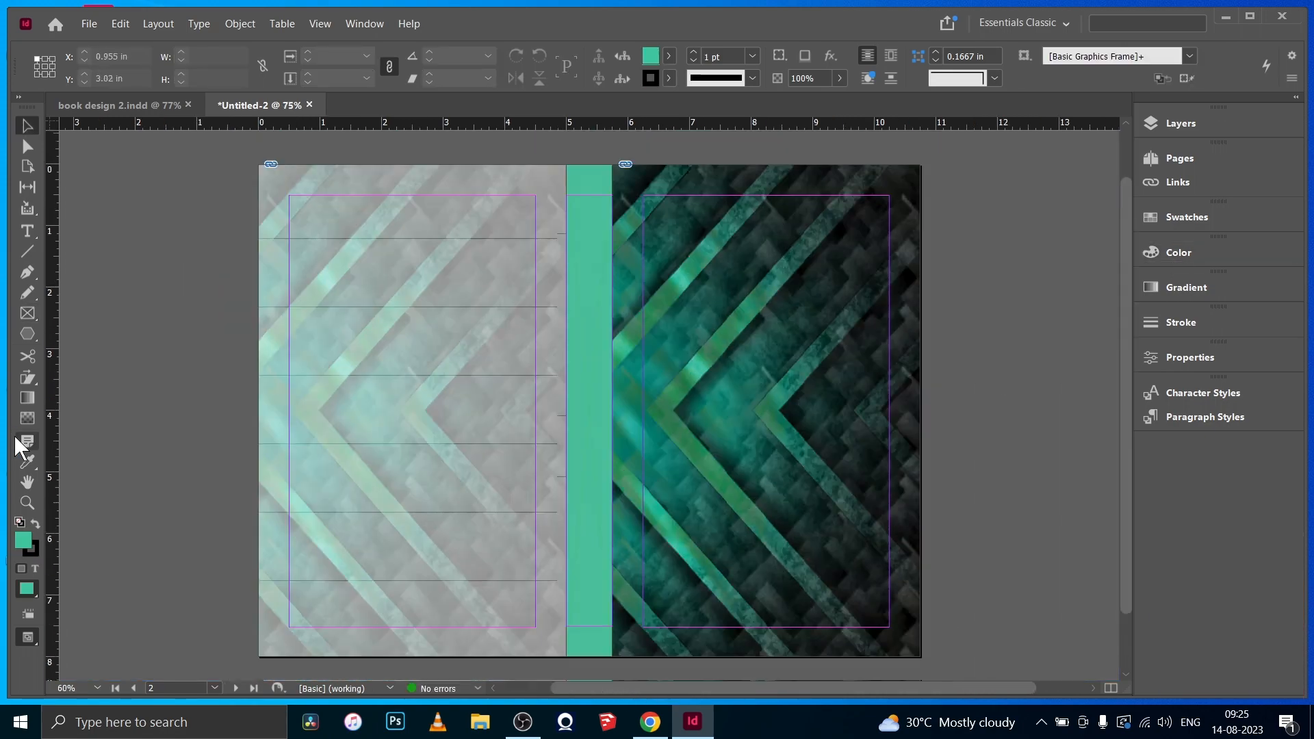
- Sample the dark green R=27 G=56 B=52 from the front cover image and add it to the swatches
click(27, 461)
click(1168, 253)
click(802, 310)
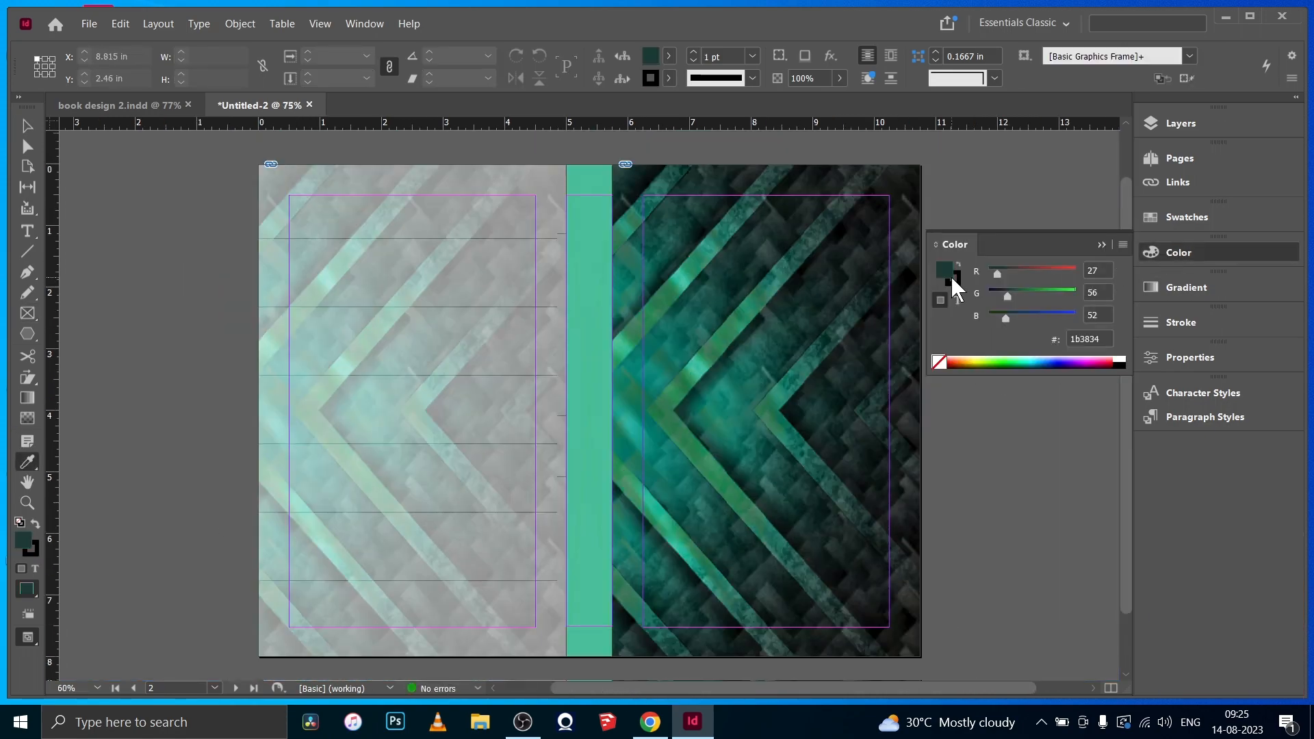
right_click(951, 275)
click(989, 281)
click(1102, 244)
- Fill the spine frame with the dark green R=27 G=56 B=52 swatch and preview the cover
click(28, 125)
click(589, 273)
click(668, 56)
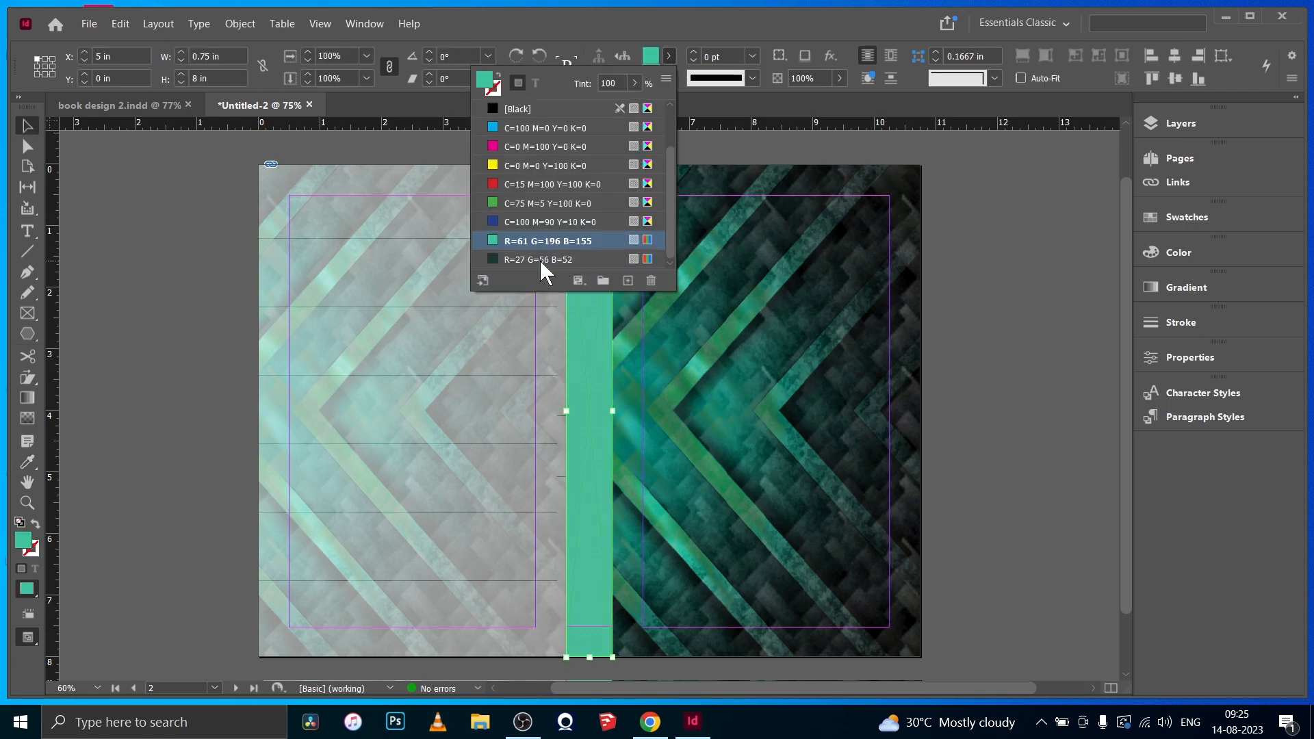
click(625, 260)
click(100, 270)
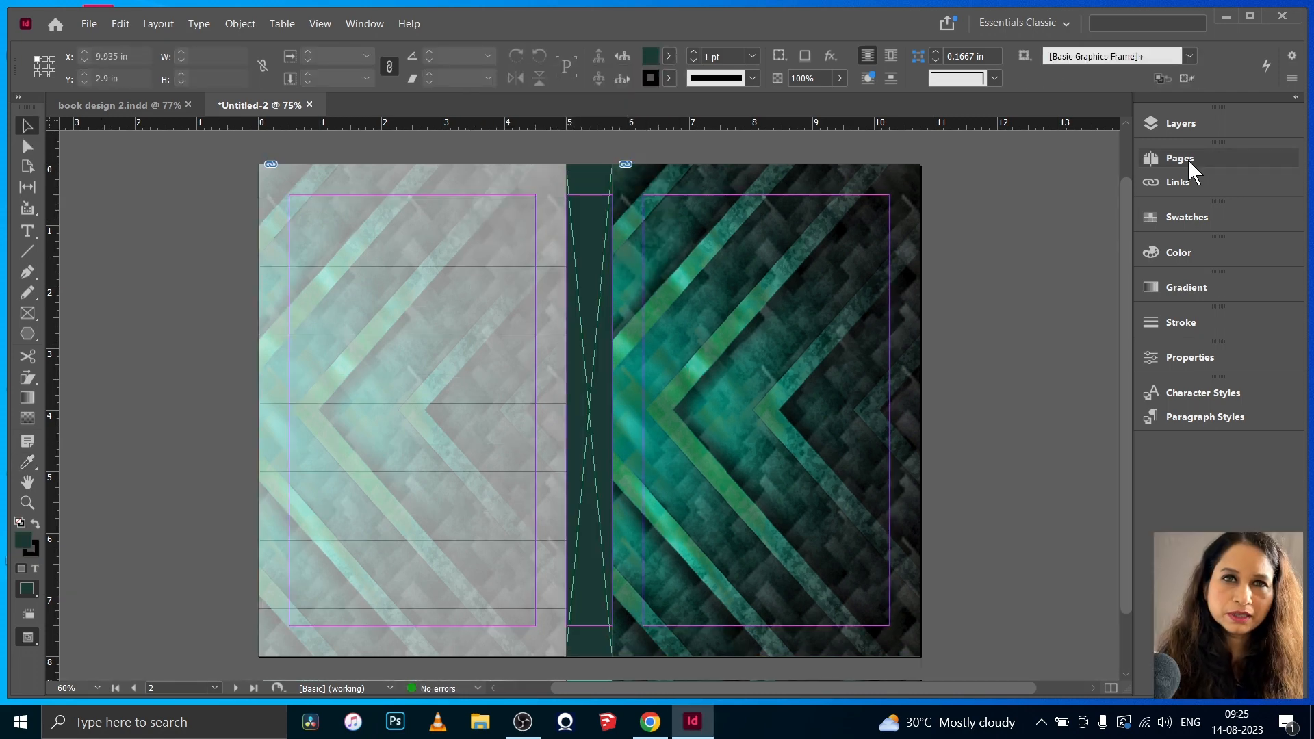
- Move the front, back and spine frames from the text front layer to the image layer
click(1188, 159)
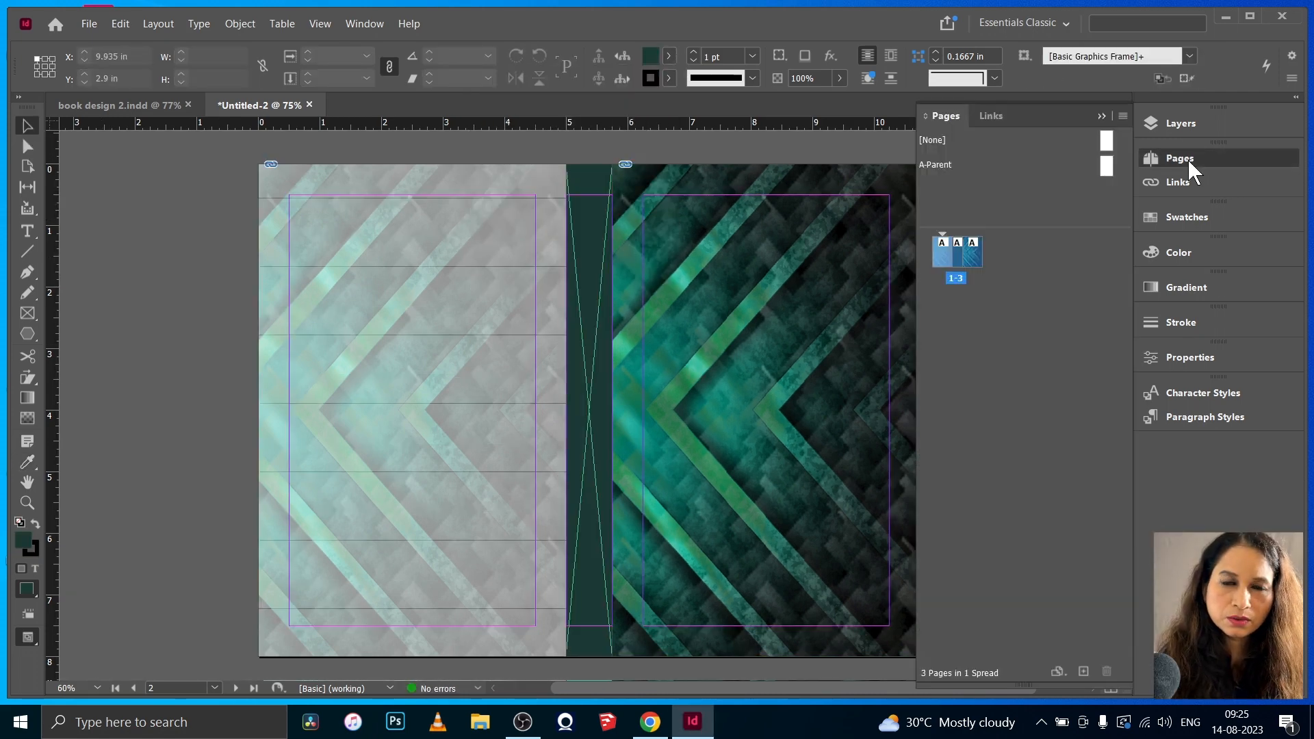
click(1163, 121)
click(998, 181)
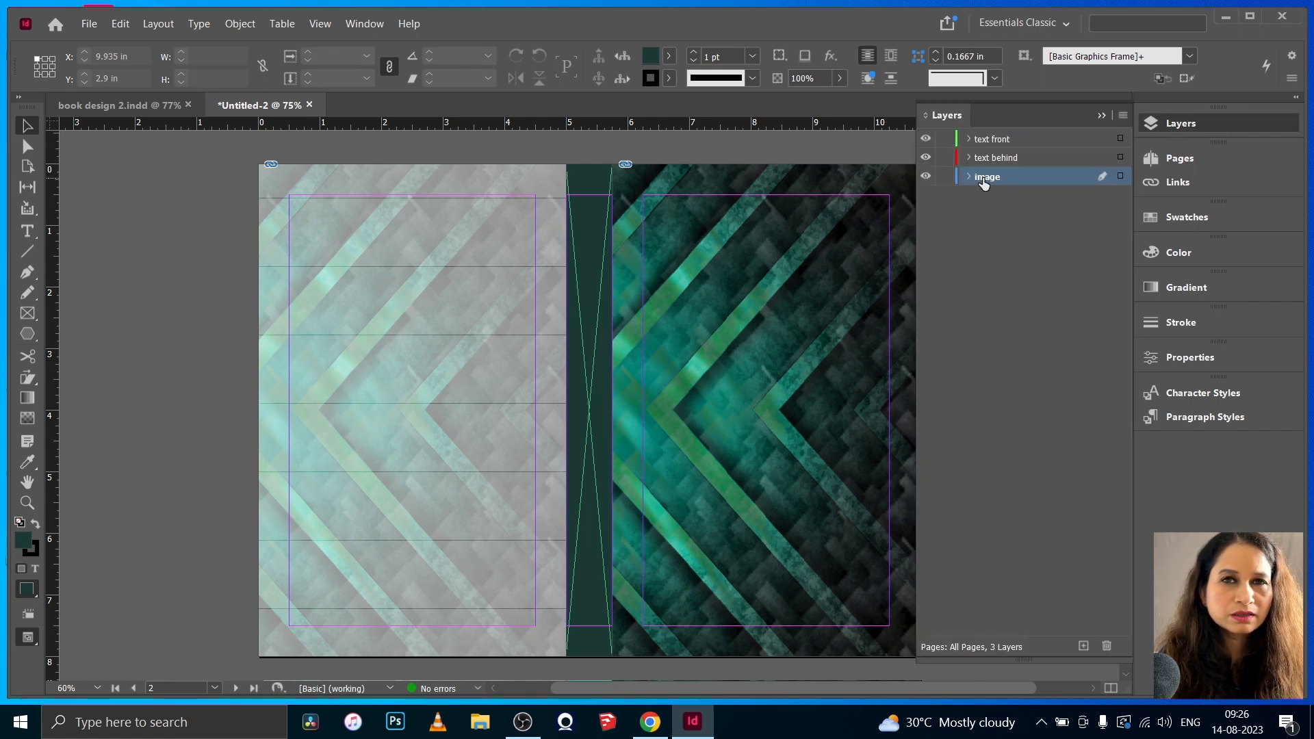
click(1015, 138)
click(765, 290)
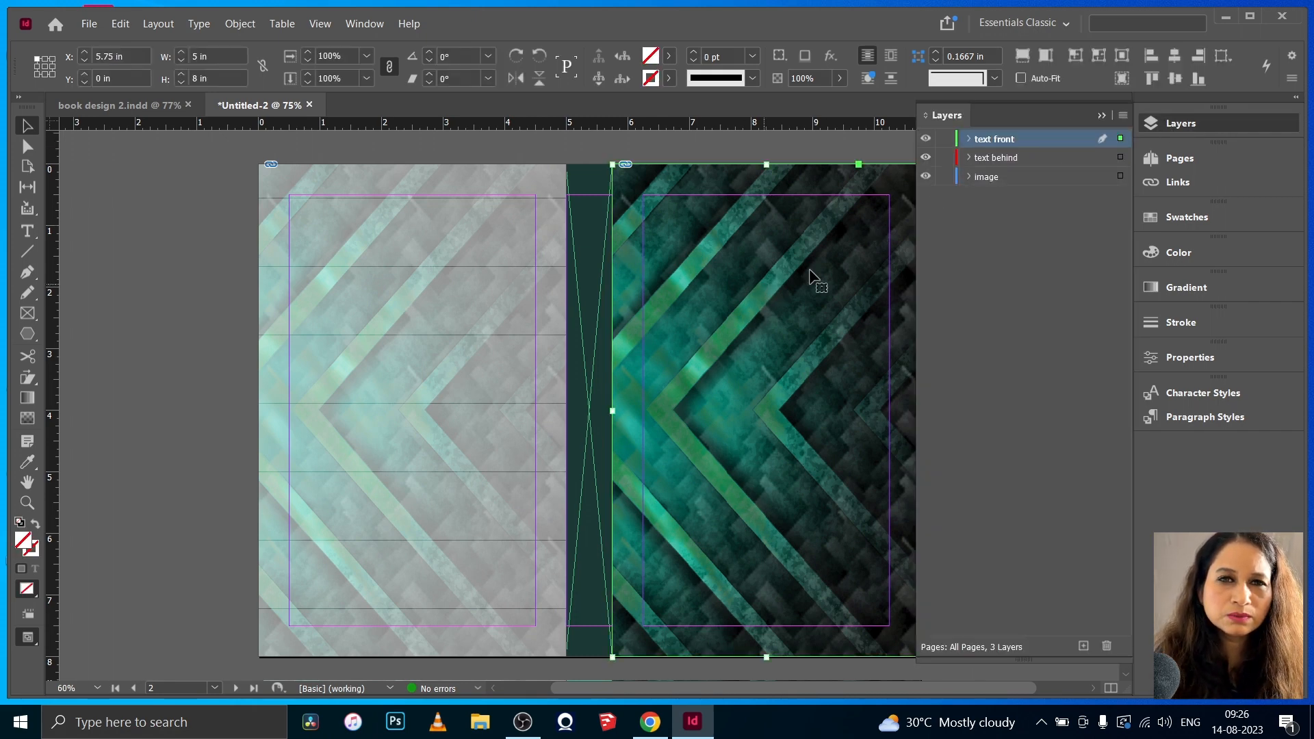
click(597, 279)
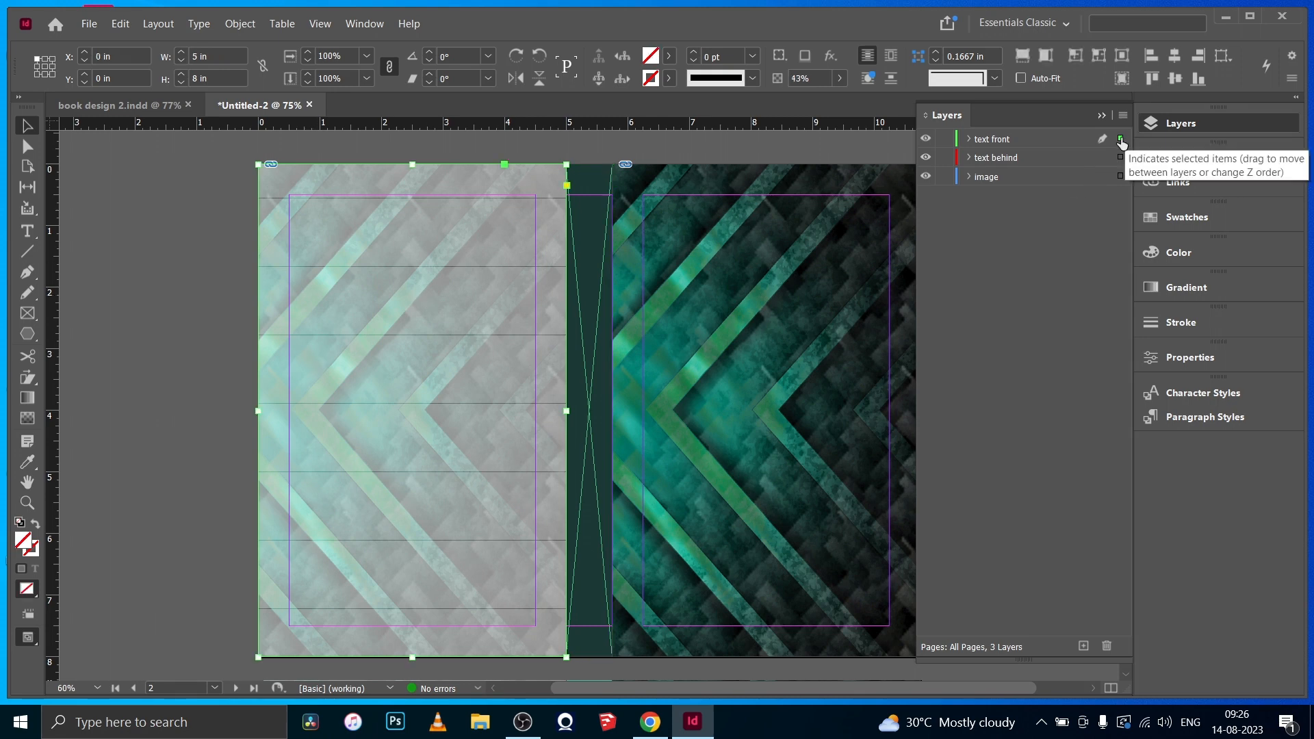
drag(1120, 138, 1120, 176)
click(999, 181)
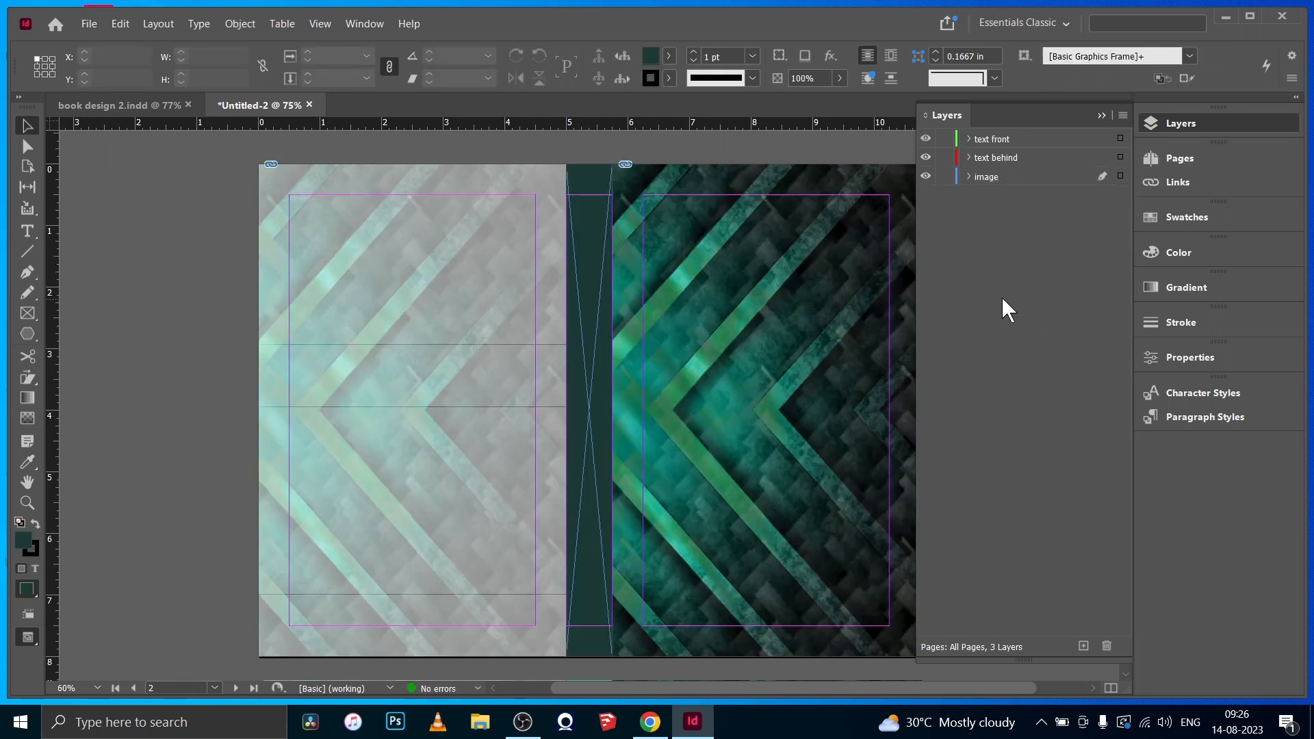
click(1101, 115)
- Create a text frame filling the front cover's margins and enter DARE TO BEGIN in white, one word per line
key(t)
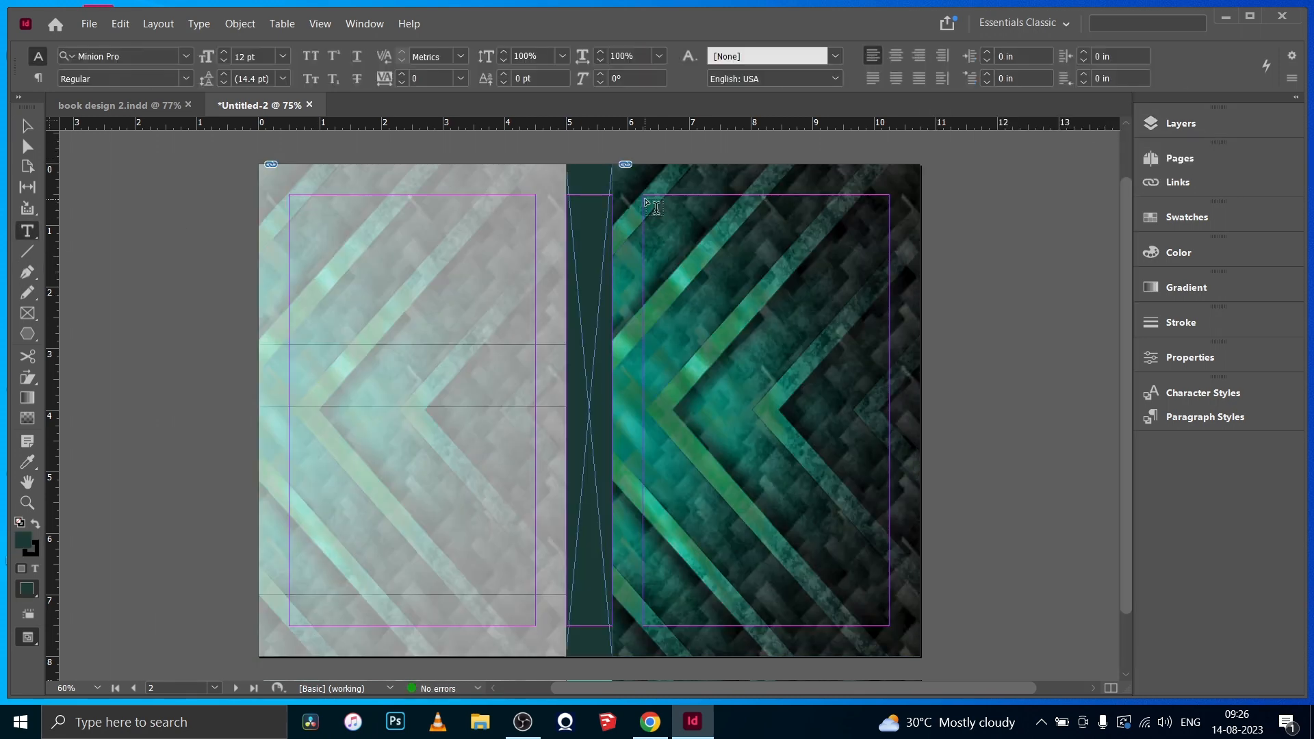
mouse_move(655, 207)
mouse_down()
mouse_move(647, 198)
mouse_move(768, 484)
mouse_move(904, 624)
mouse_move(892, 626)
mouse_up()
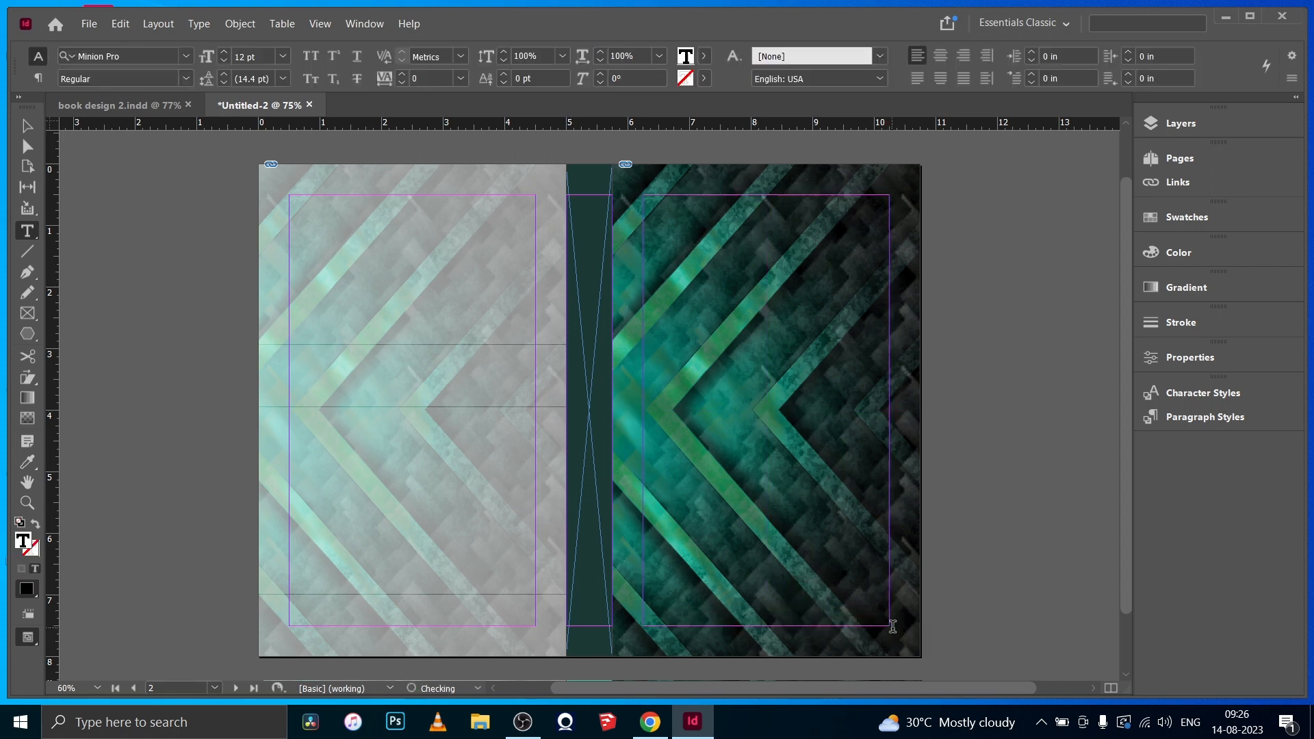
click(684, 56)
click(548, 163)
click(662, 236)
- Set the DARE TO BEGIN title in FilsonProBlack and enlarge it until DARE spans the width of the margins
key(ctrl+a)
click(186, 57)
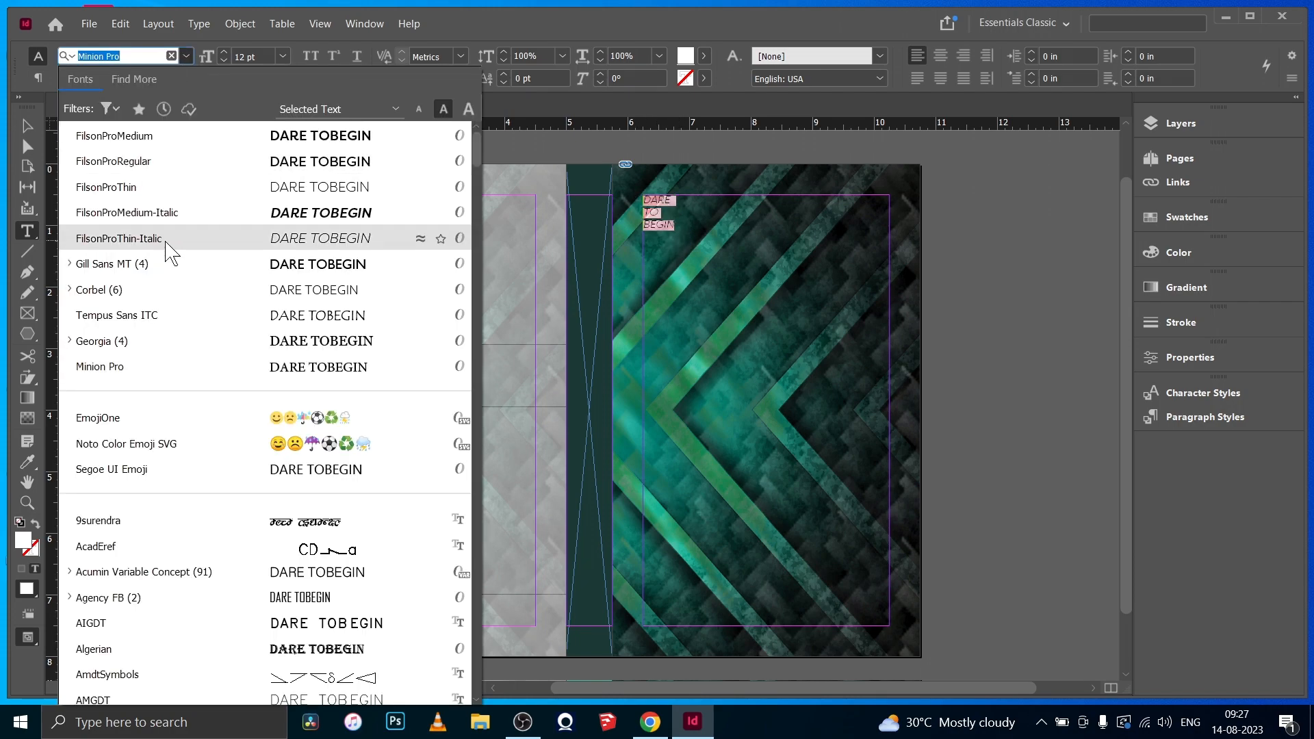
text(FIL)
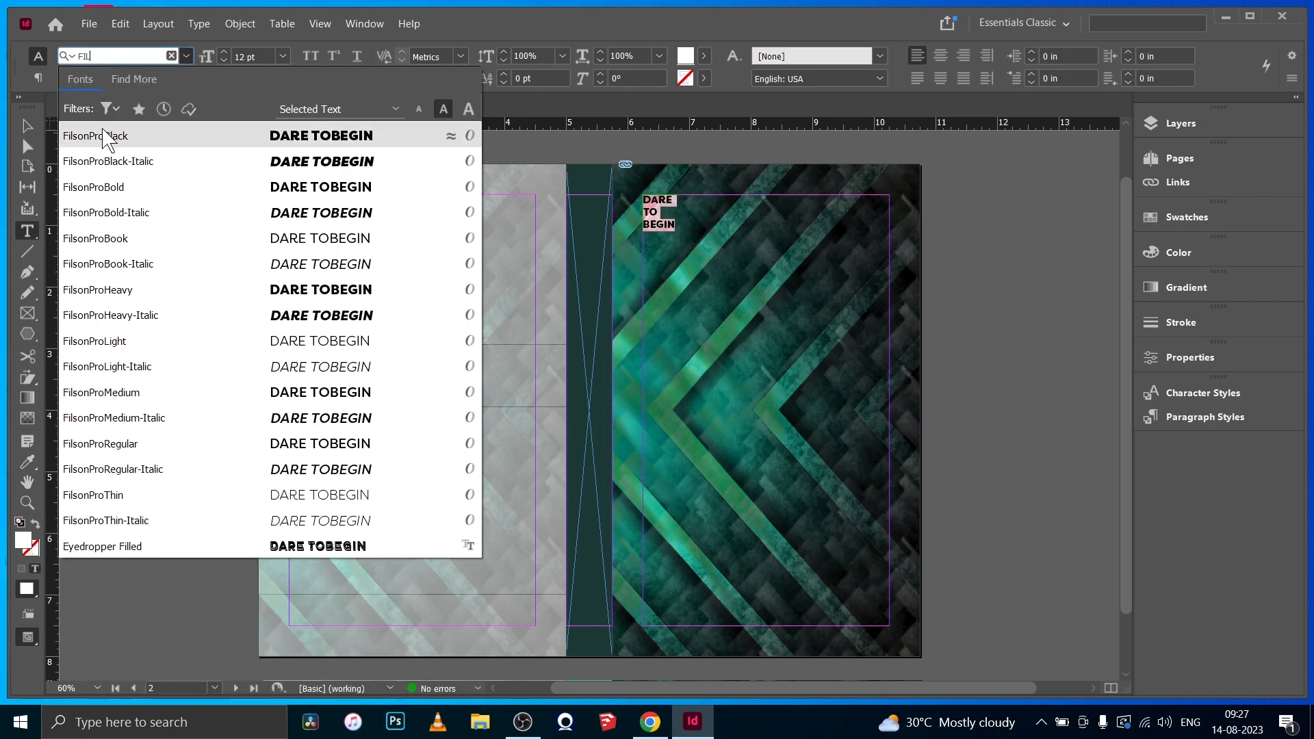
click(104, 136)
drag(224, 52, 223, 52)
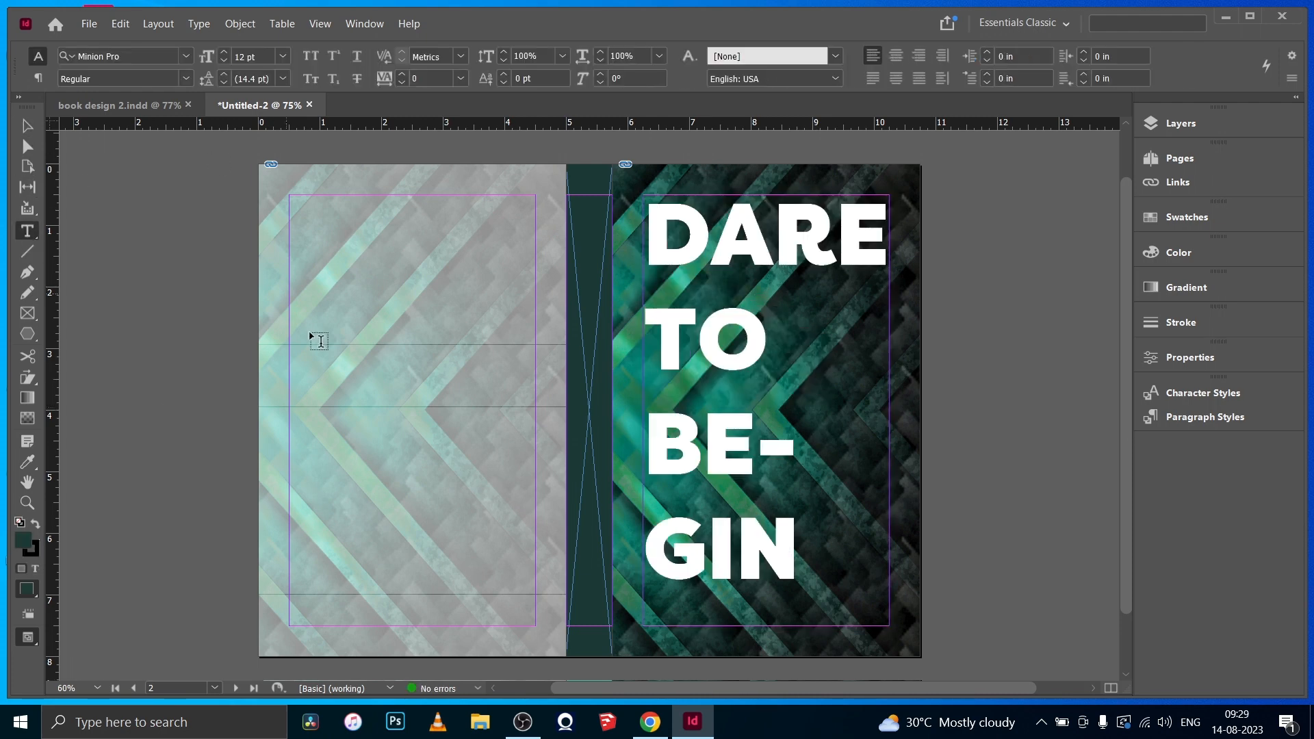
- Draw a text frame on the text behind layer, beside the word TO and reaching the front cover's outer margin
click(1180, 123)
click(996, 158)
click(1101, 115)
drag(773, 299, 888, 419)
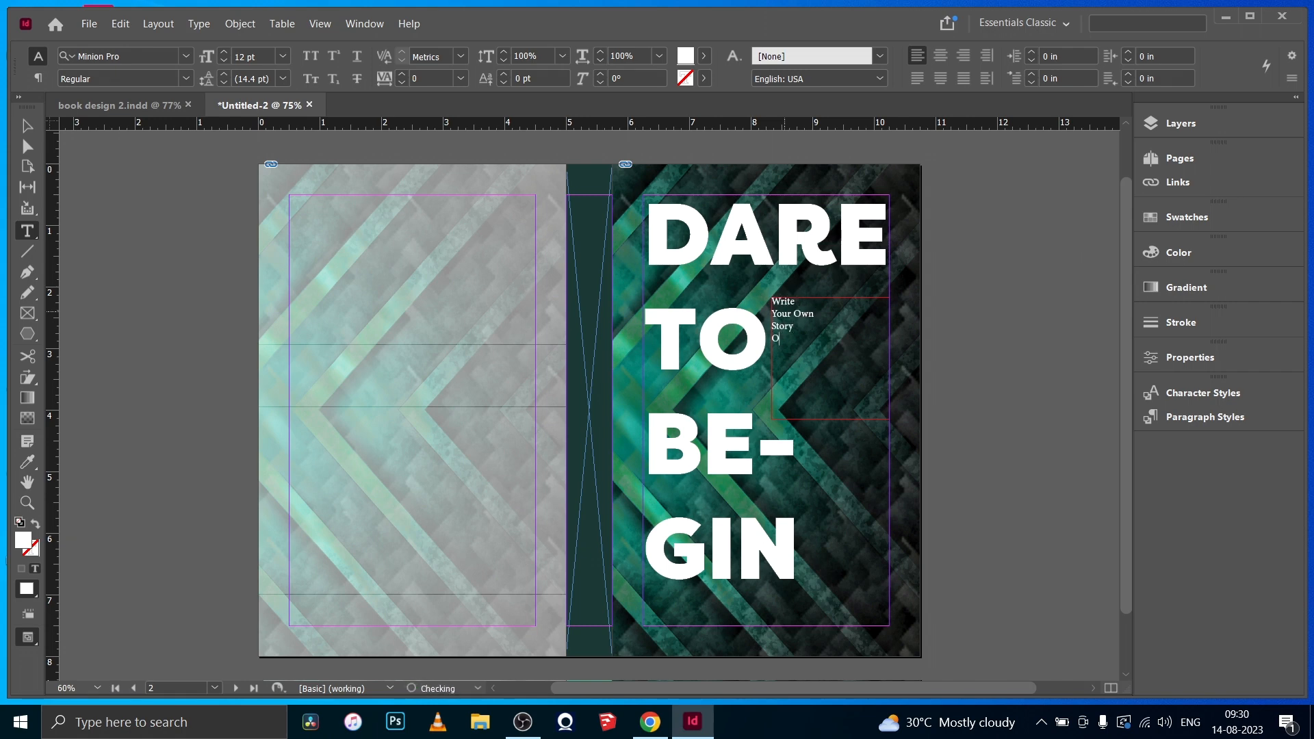
- Set the cover tagline Write Your Own Story Of Courage... in FilsonProMedium at 20 pt
key(ctrl+a)
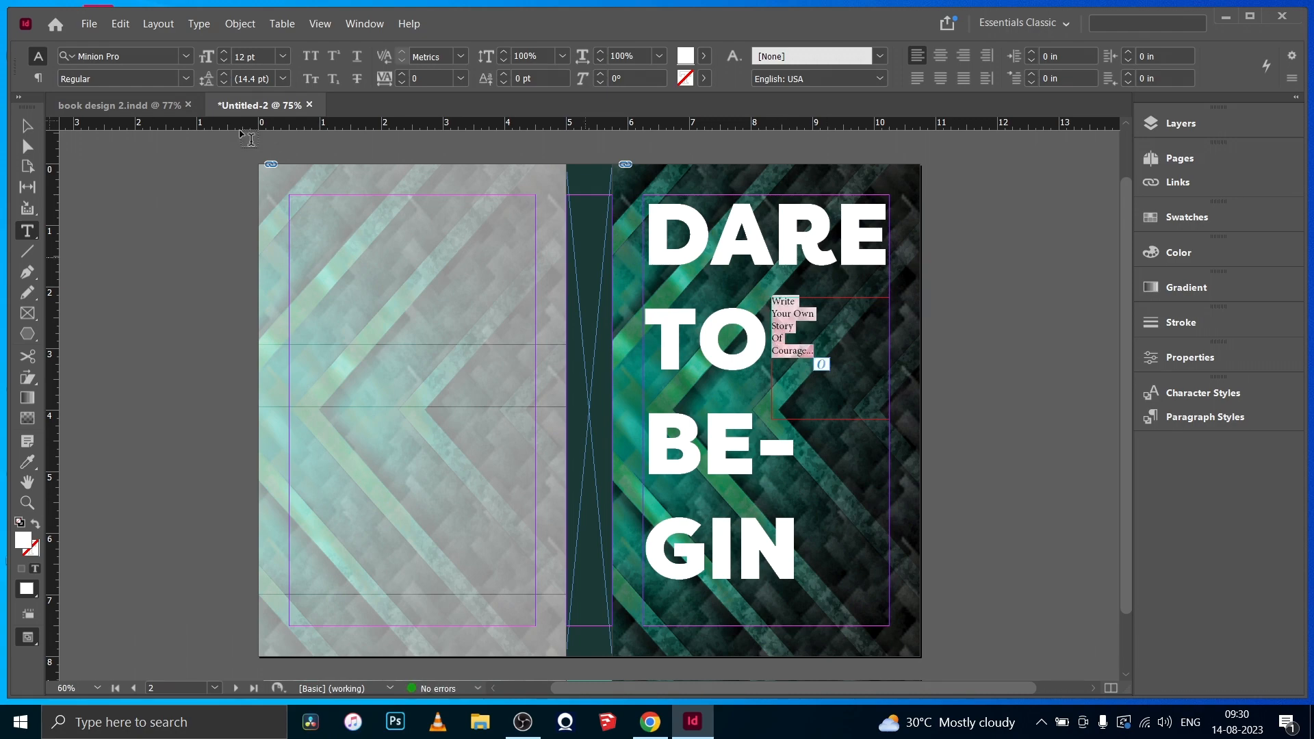
click(160, 56)
drag(475, 414, 473, 208)
scroll(438, 175, down, 5)
click(411, 151)
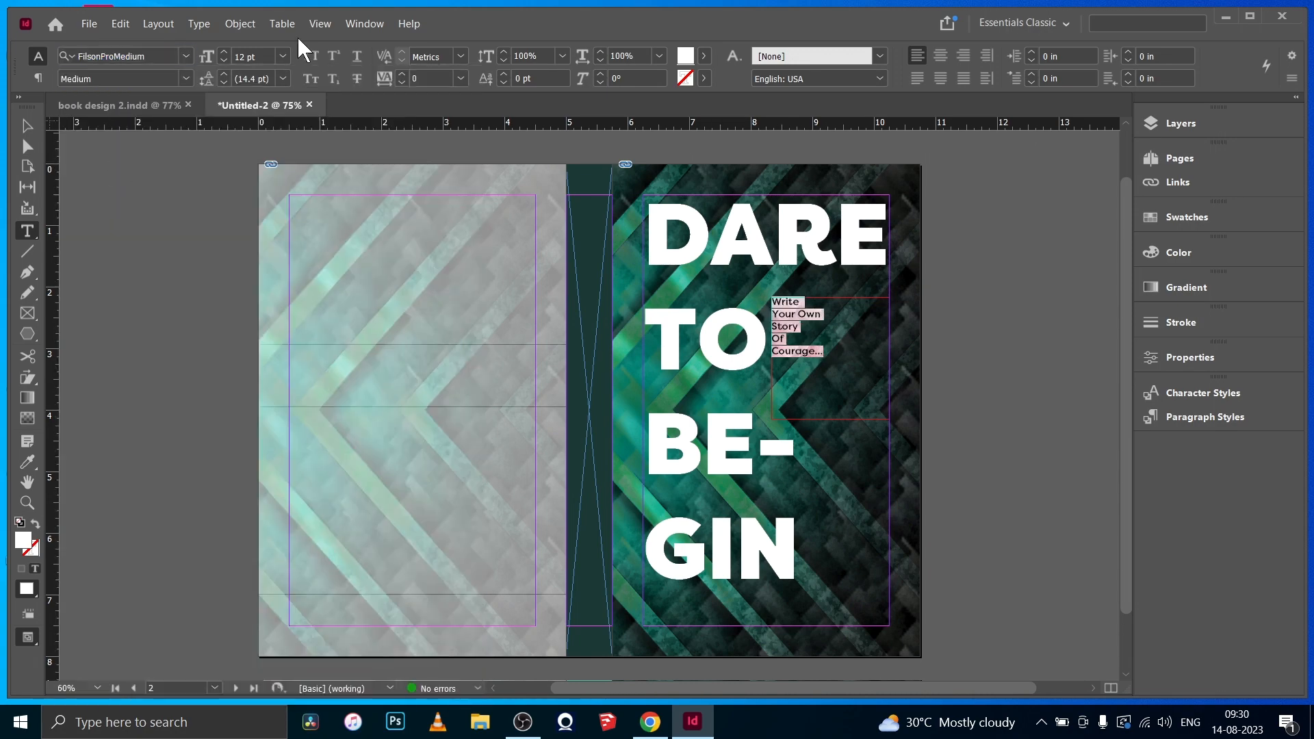
click(224, 52)
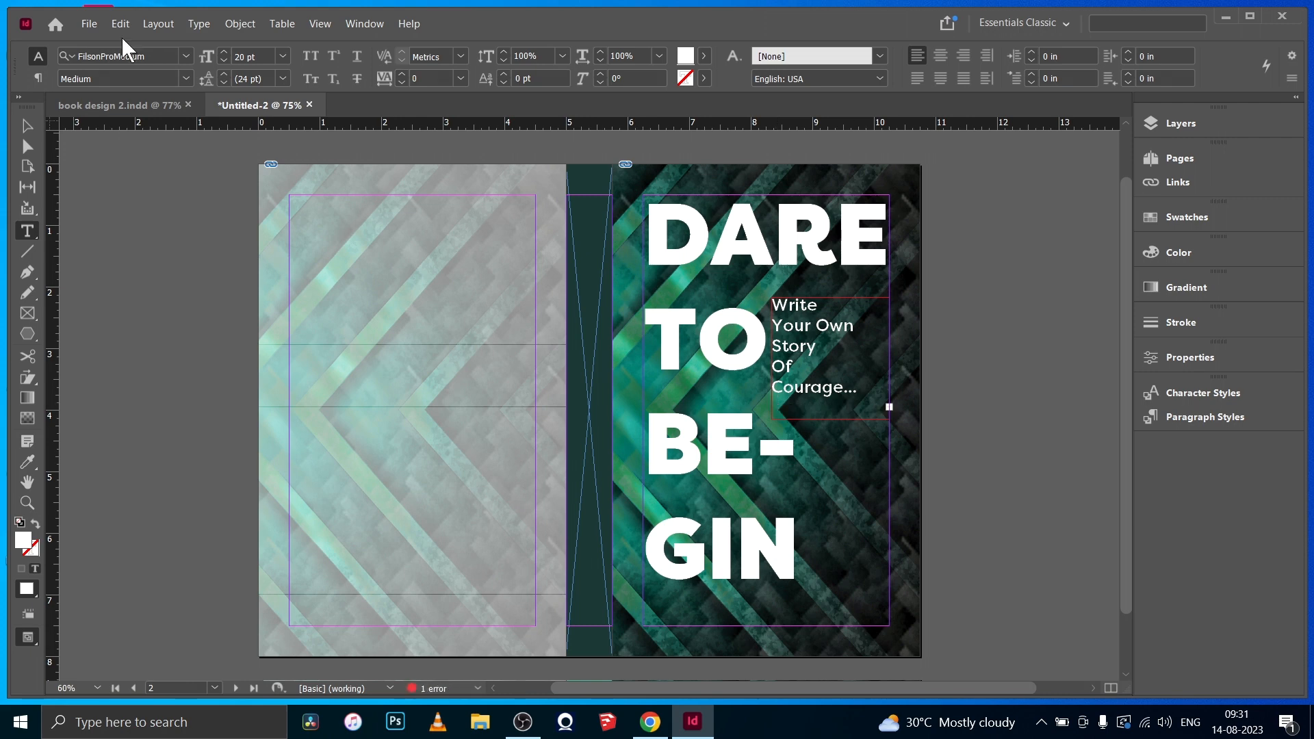
- Lengthen the tagline frame and shift it slightly upward, with the author's name added below the tagline
click(27, 126)
drag(830, 419, 829, 439)
click(114, 223)
drag(820, 354, 819, 346)
click(992, 411)
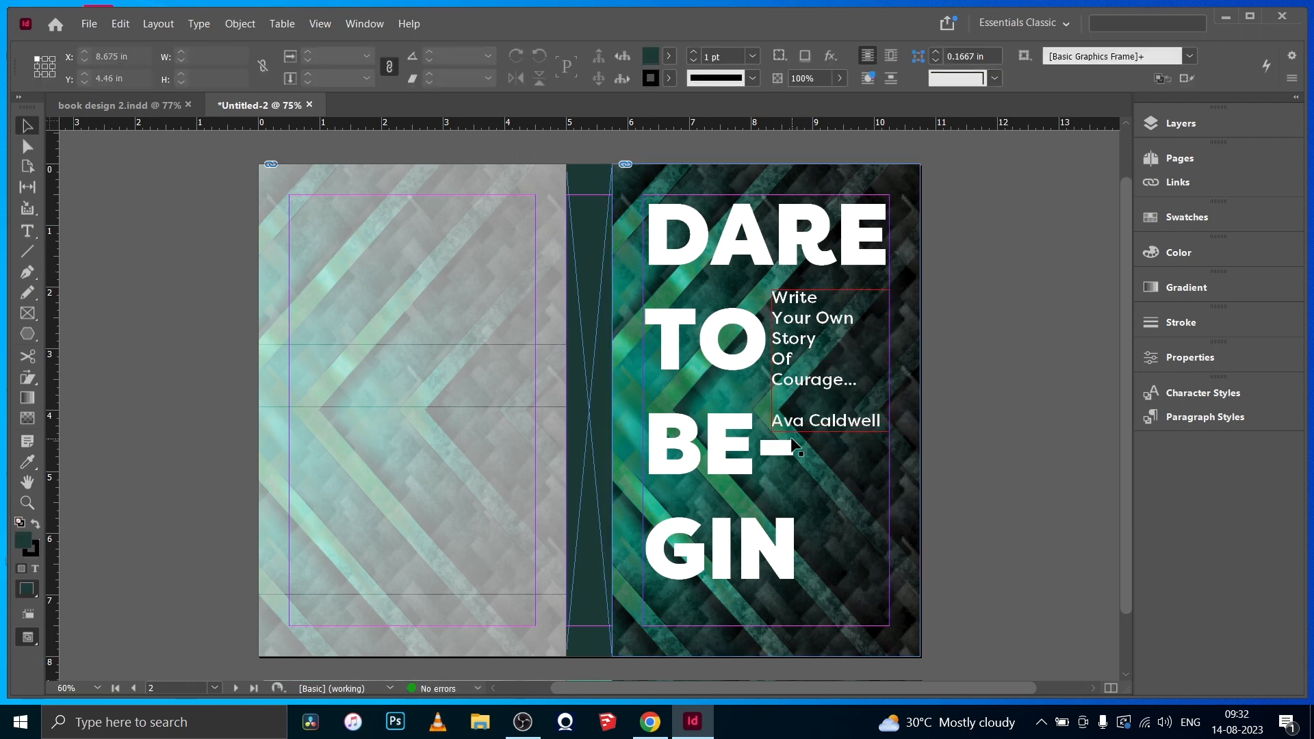
- Color the author's name under the front cover tagline cyan (C=100 M=0 Y=0 K=0)
double_click(865, 426)
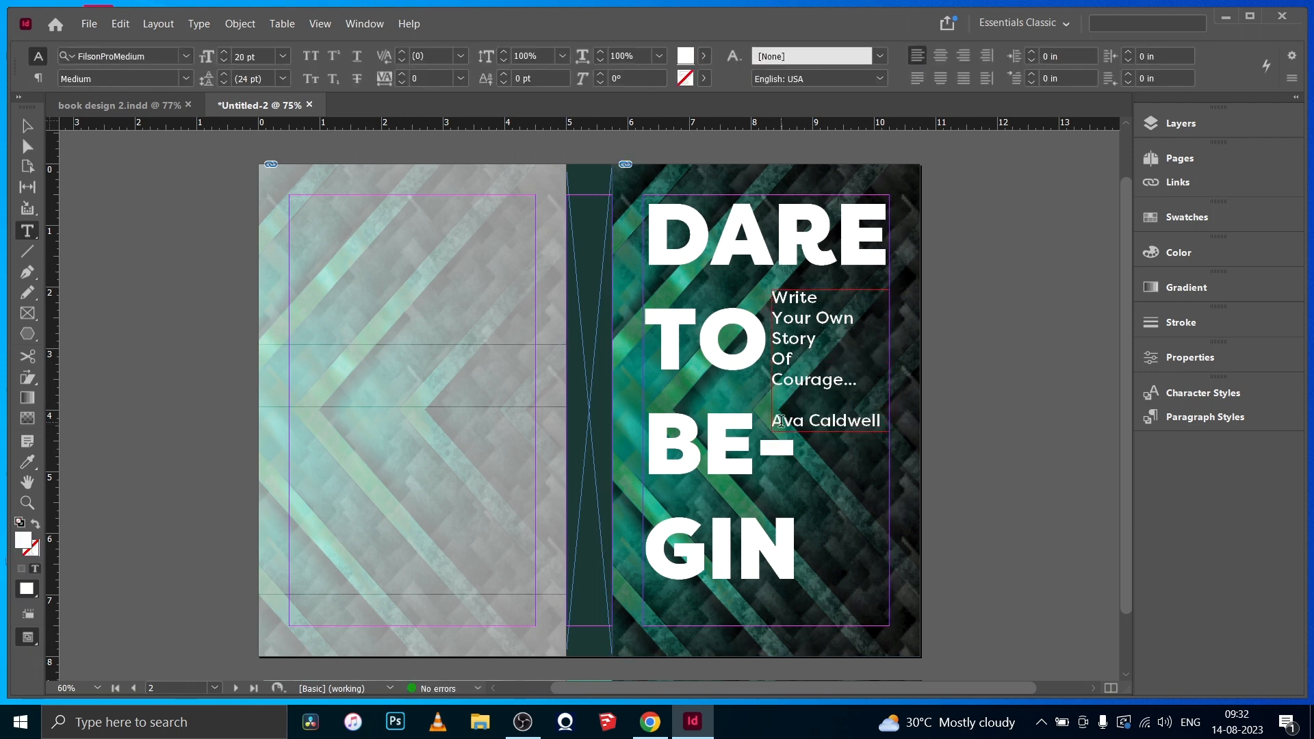
drag(881, 420, 773, 420)
click(703, 56)
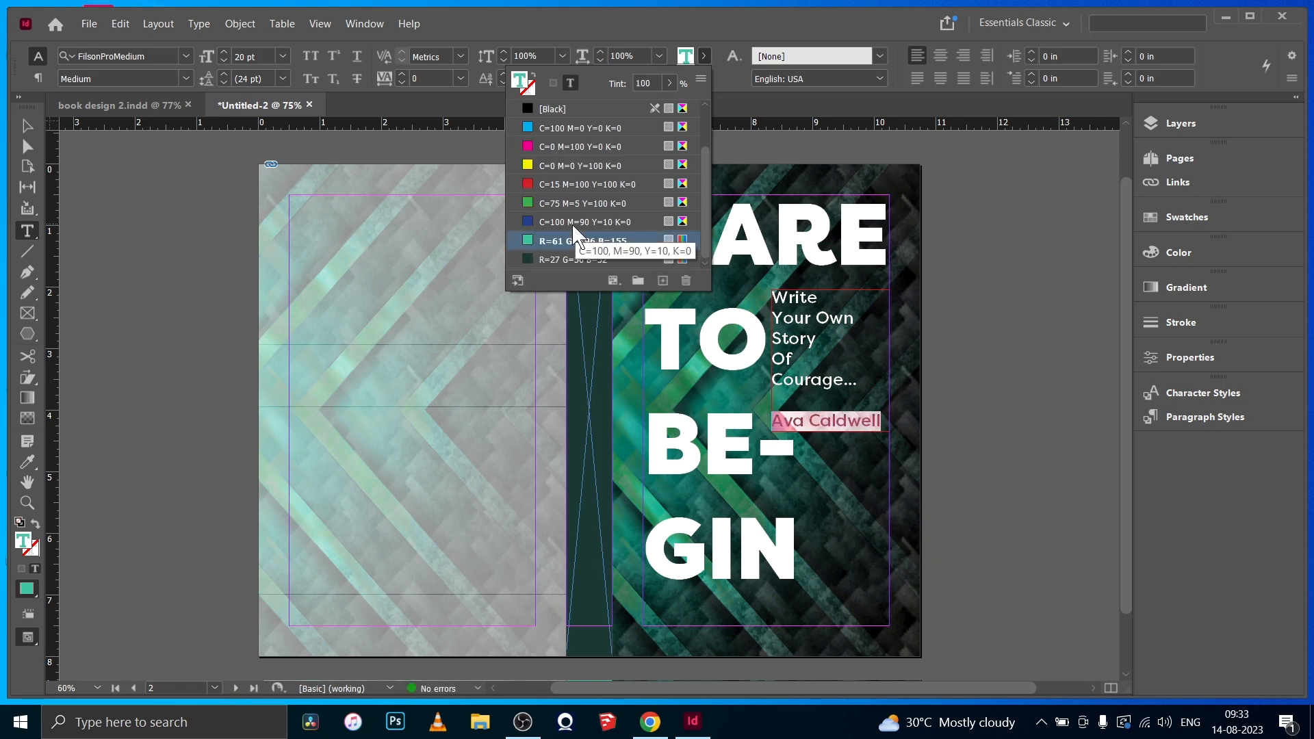
click(601, 154)
- Unlock the text front layer and color the large DARE TO BEGIN title yellow (C=0 M=0 Y=100 K=0)
click(1185, 124)
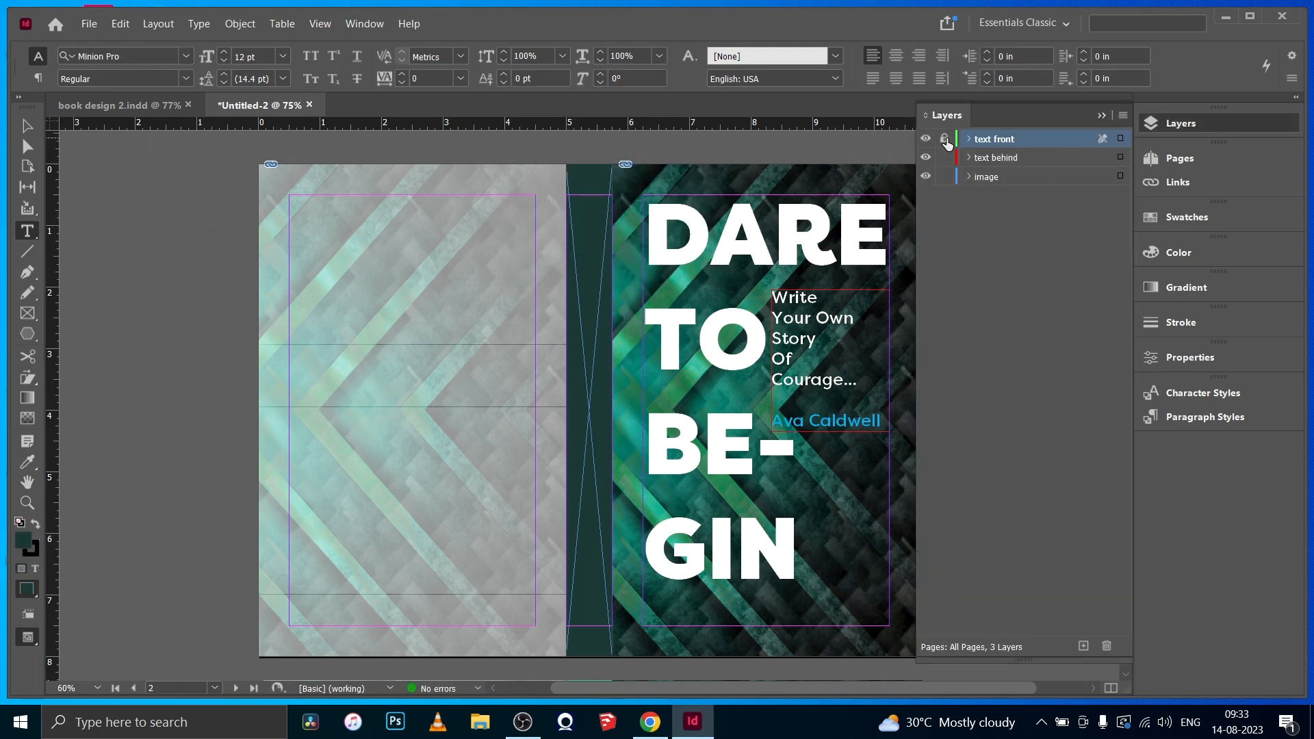
click(947, 139)
click(807, 236)
key(ctrl+a)
click(703, 57)
click(593, 222)
click(28, 126)
click(179, 284)
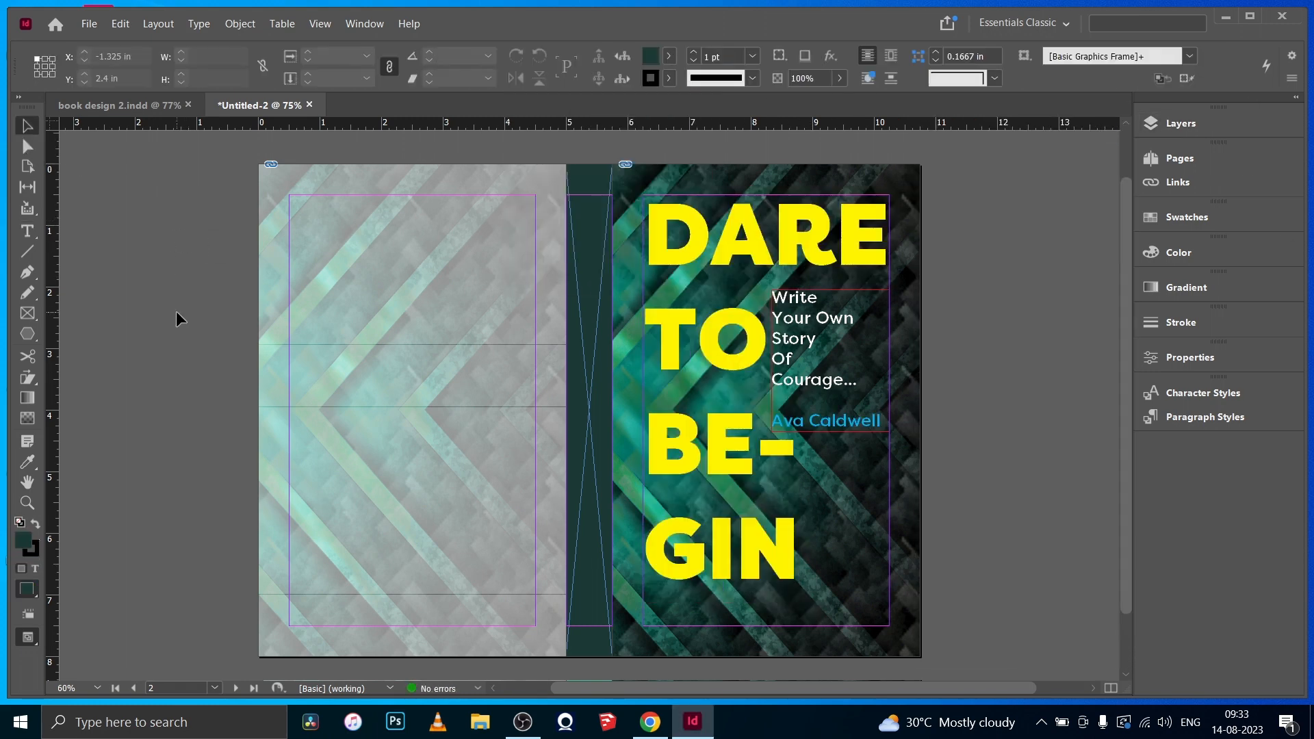
- Lock the text front layer so that the tagline frame behind the title can be selected
key(w)
key(w)
click(814, 355)
click(1182, 123)
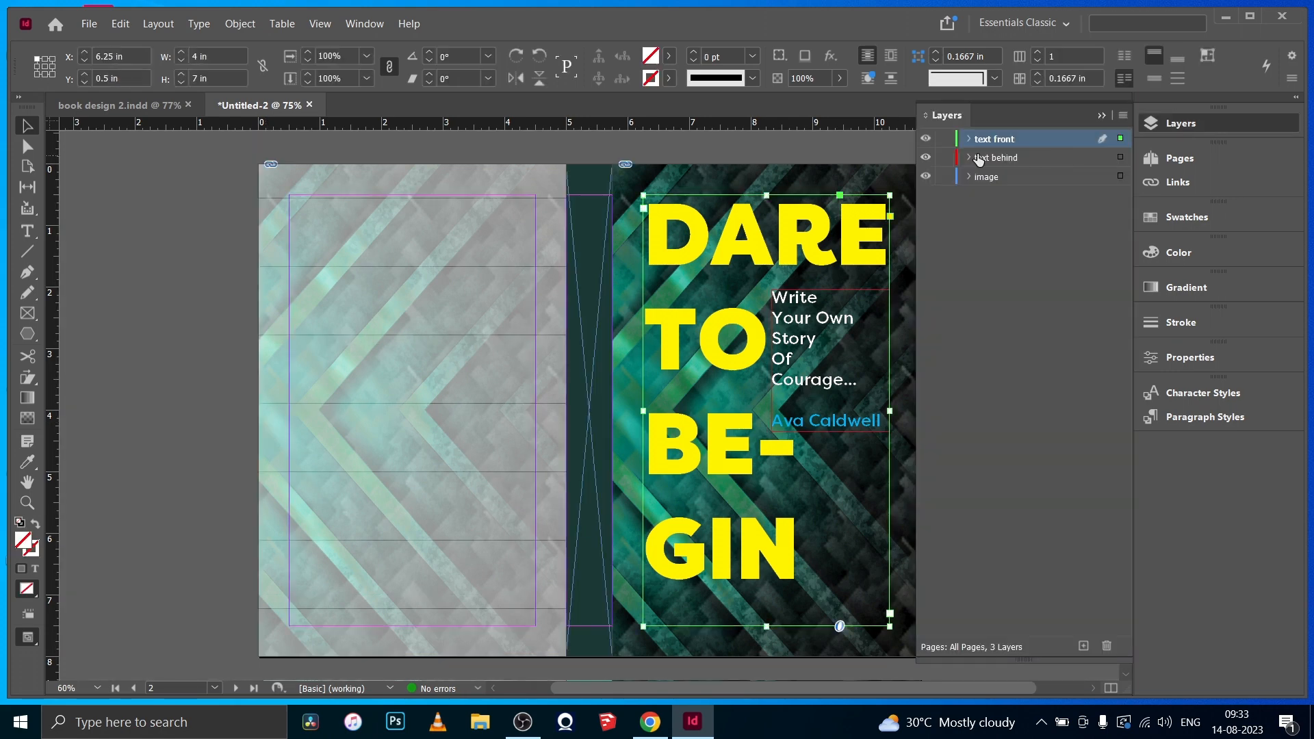
click(946, 140)
click(814, 355)
click(1182, 123)
- Right-align the tagline and the author's name within their front cover text frame
double_click(811, 349)
key(ctrl+a)
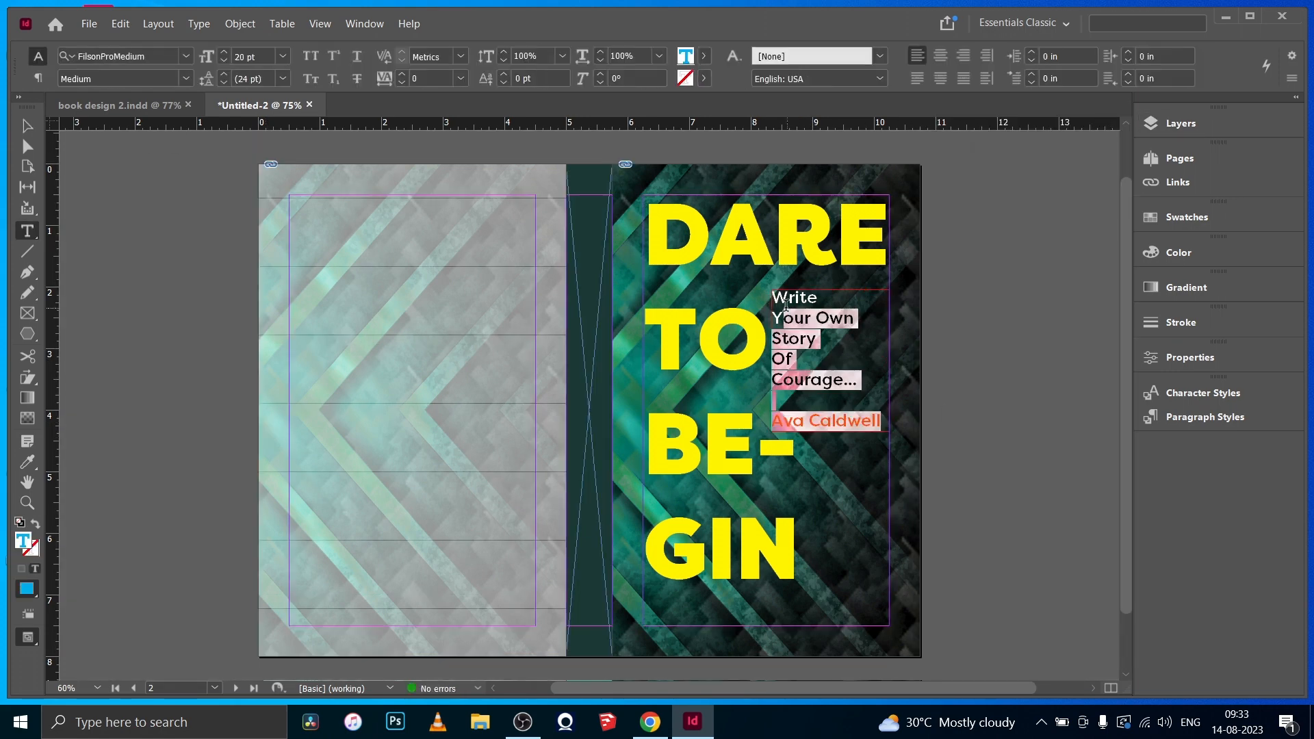
click(38, 77)
click(115, 60)
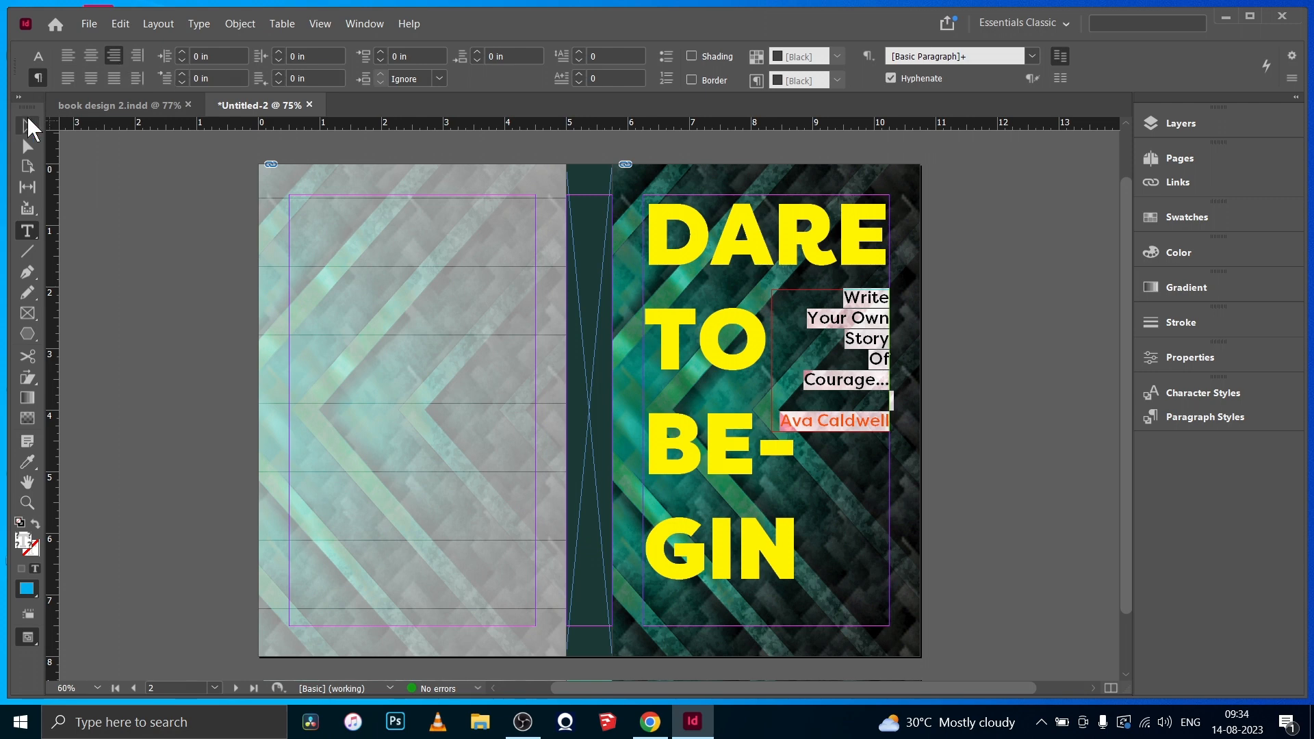
click(28, 126)
click(138, 279)
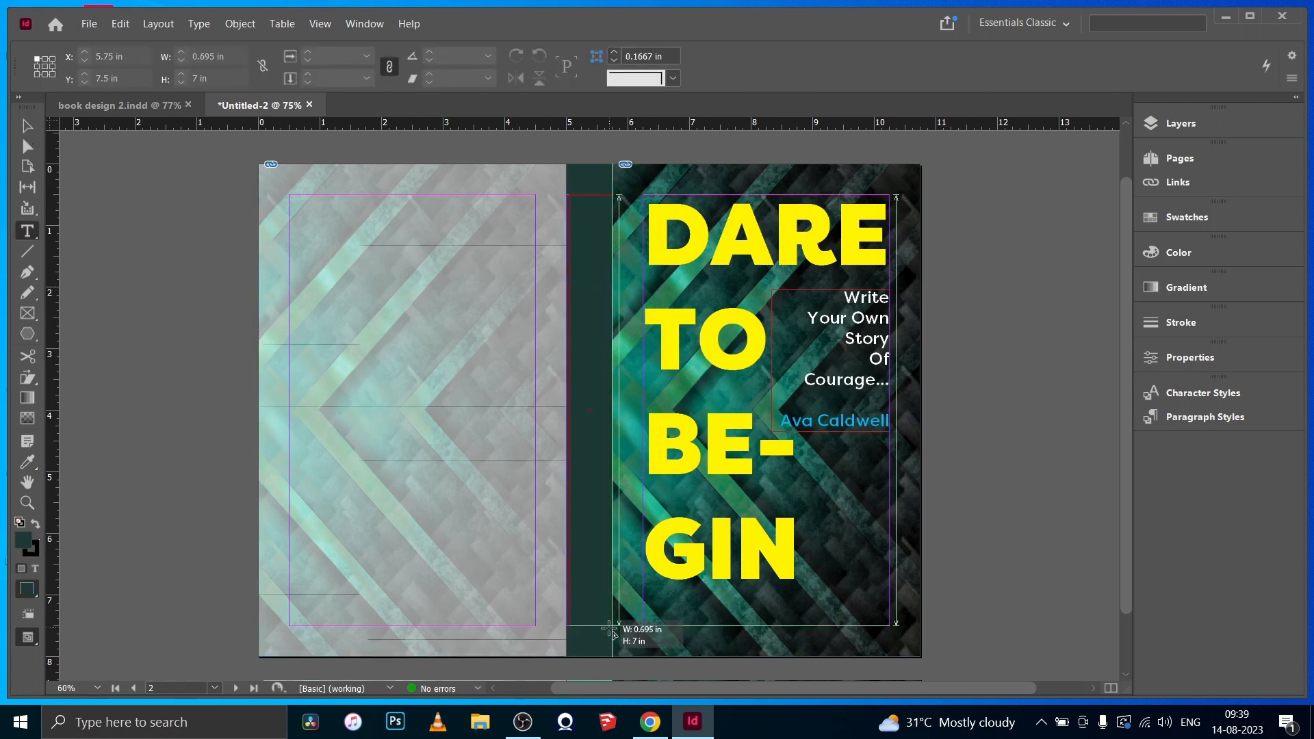
- Set the text color in the spine's text frame to Paper and enter DARE TO BEGIN
click(704, 55)
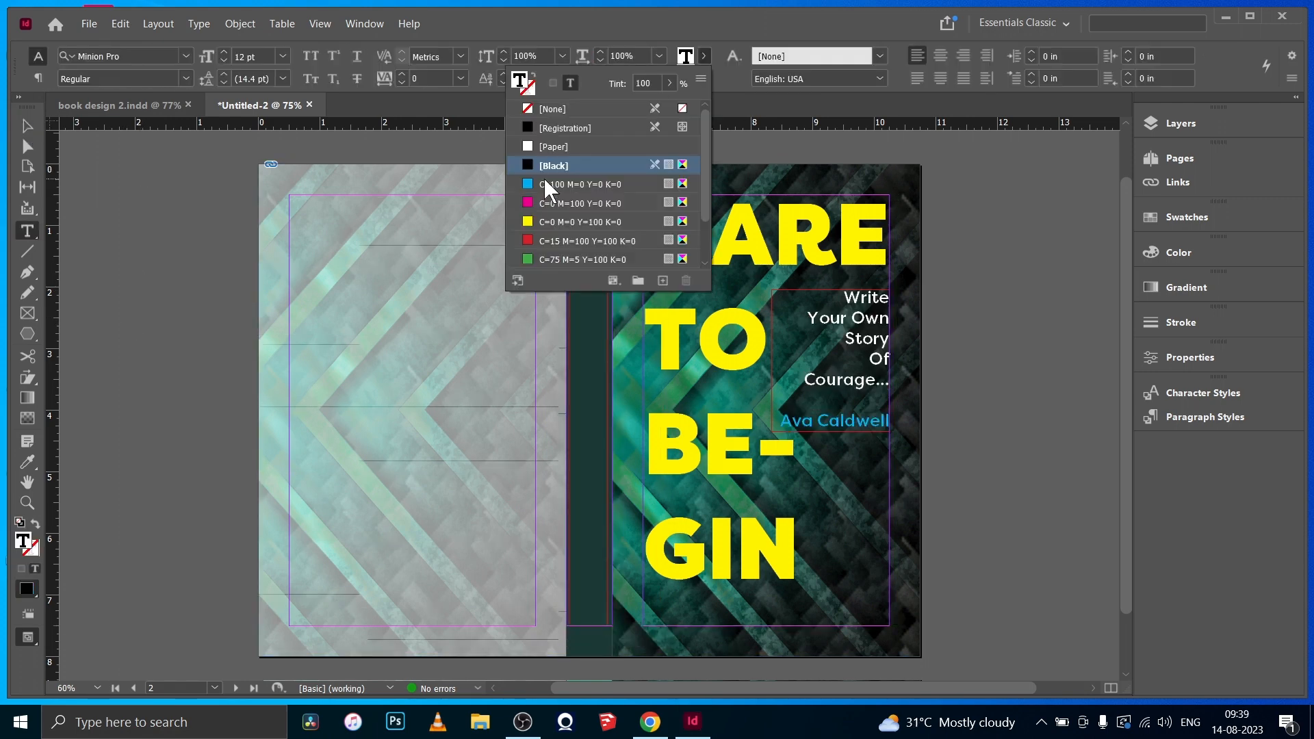
click(551, 147)
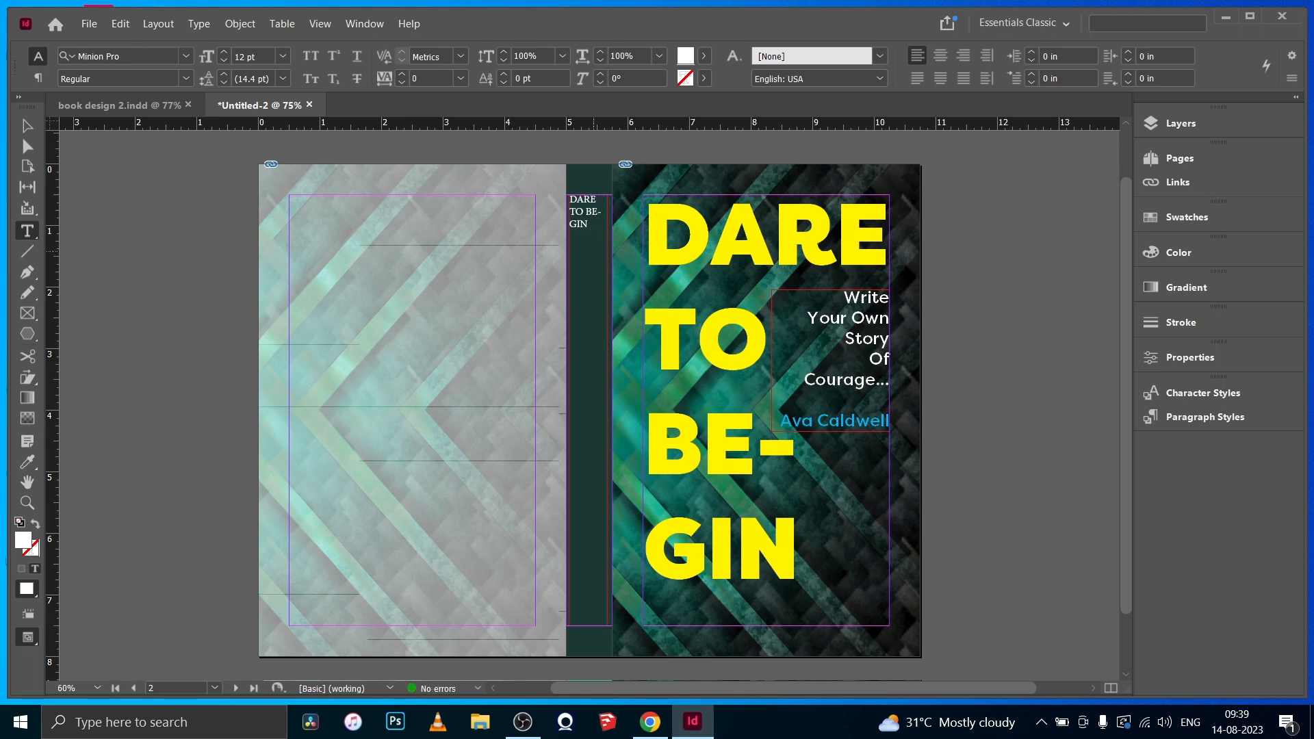
key(Escape)
- Turn the spine text frame to -90° and fit it to the spine margins, 7 in by 0.75 in
drag(563, 522, 597, 195)
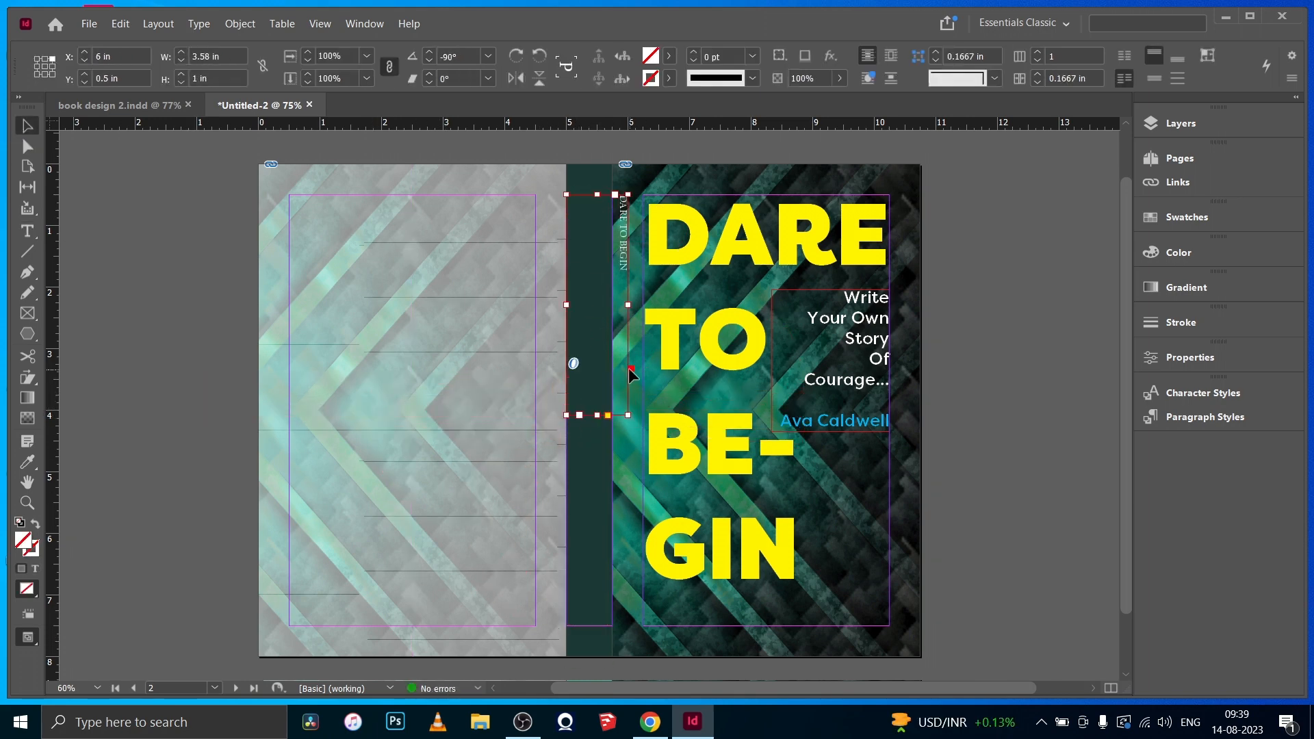
drag(628, 306, 613, 306)
drag(589, 415, 590, 625)
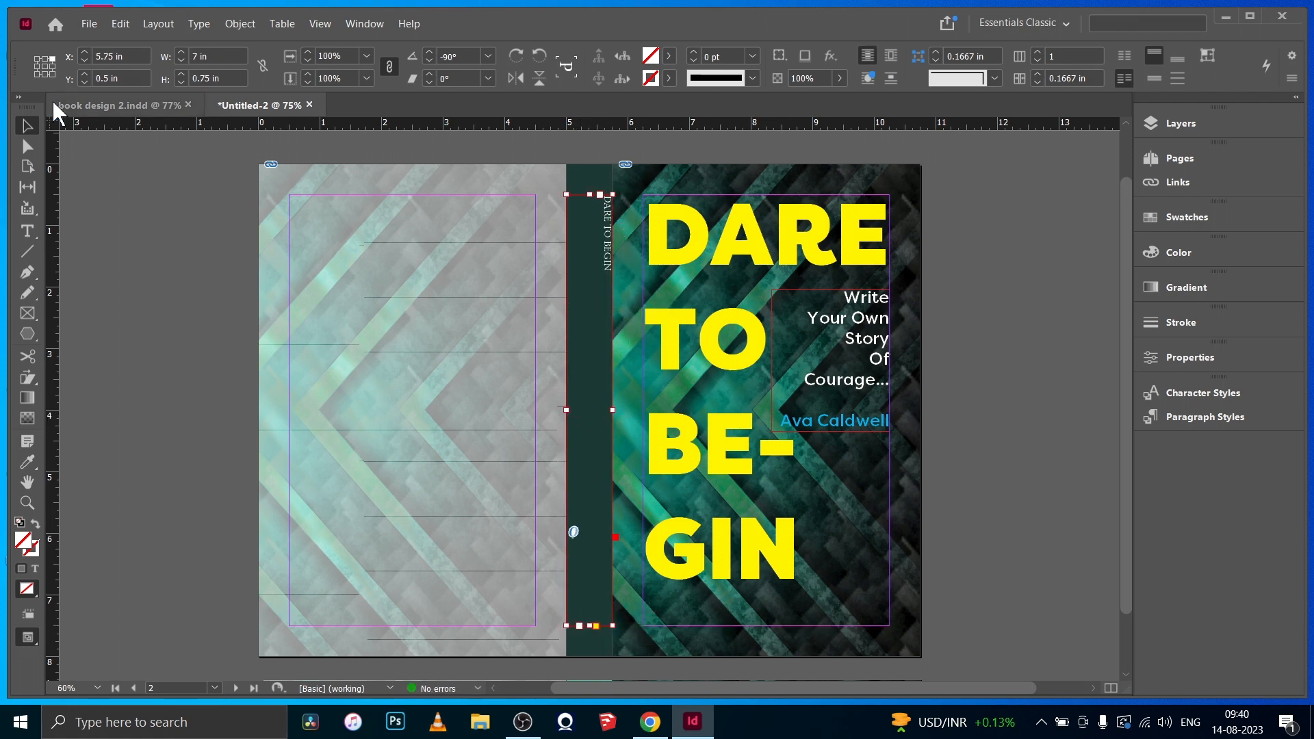
- Set the DARE TO BEGIN spine text in FilsonProMedium at 40 pt
double_click(602, 277)
click(38, 78)
click(91, 55)
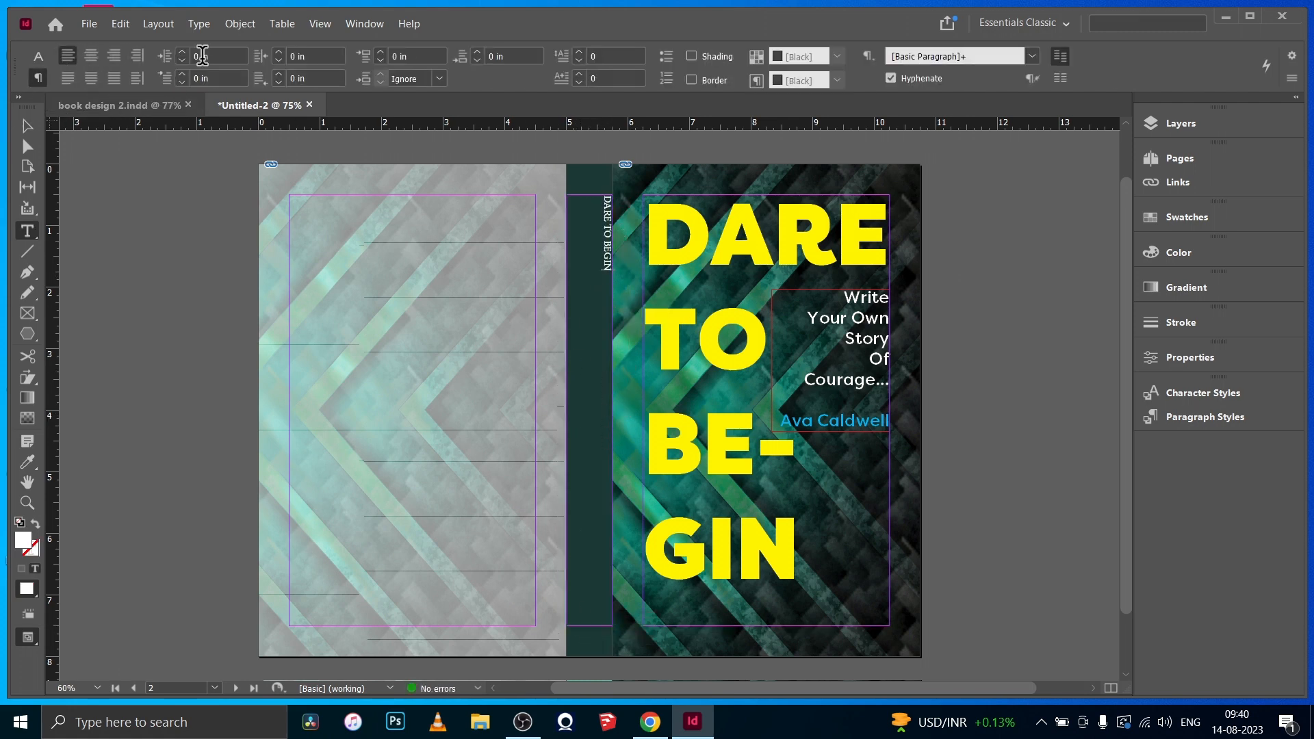
click(37, 55)
click(37, 77)
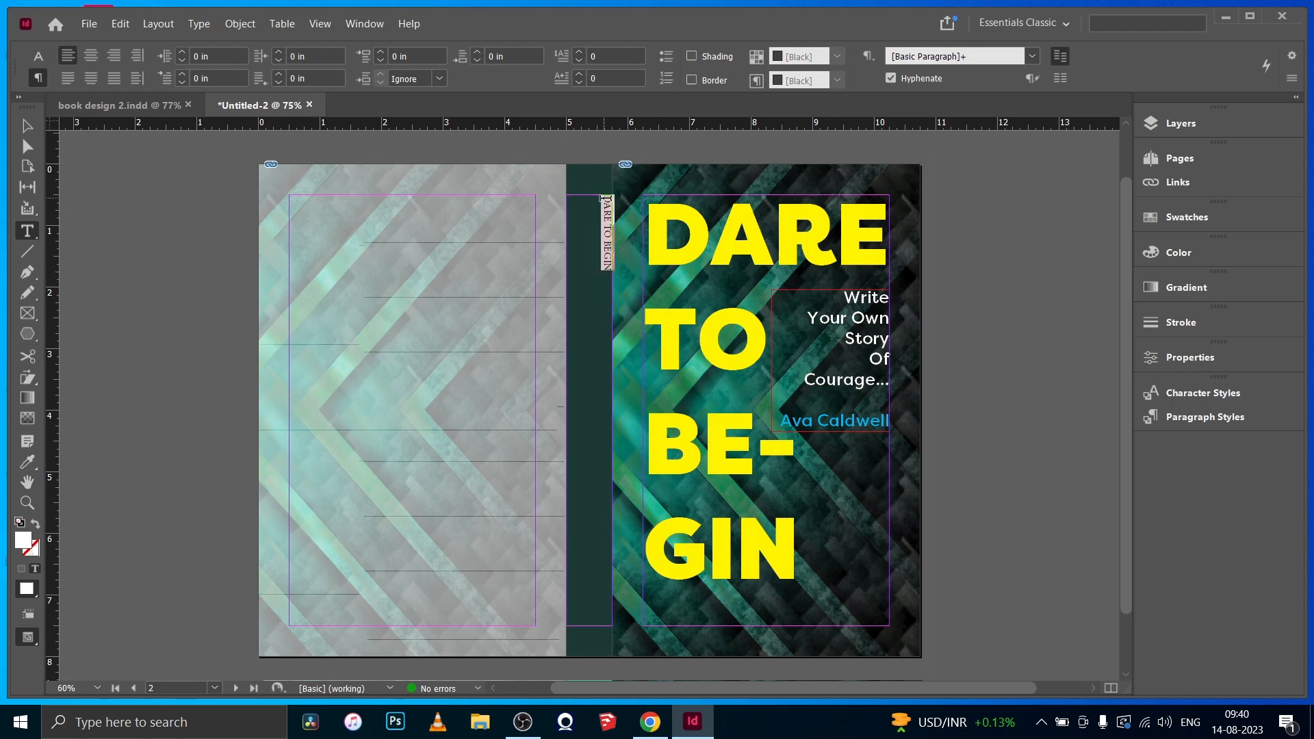
click(38, 56)
click(186, 56)
scroll(283, 321, up, 20)
click(226, 135)
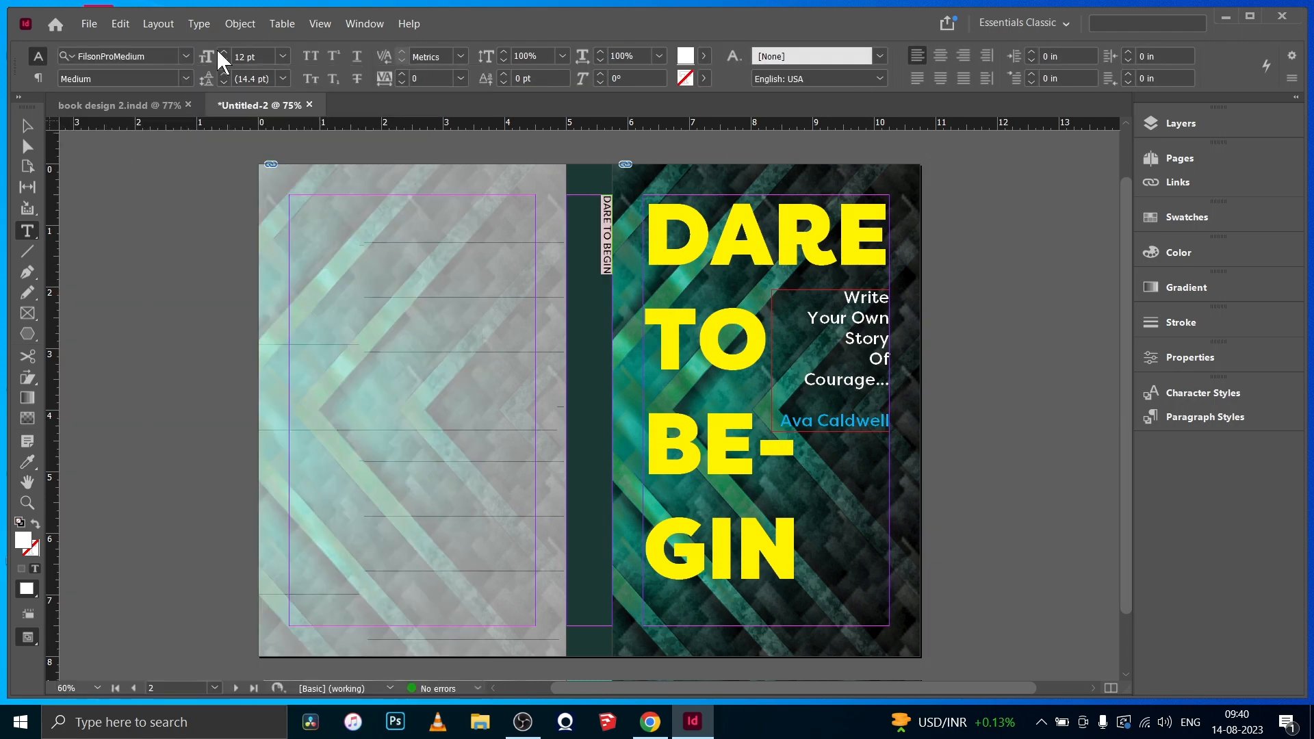
drag(220, 52, 223, 52)
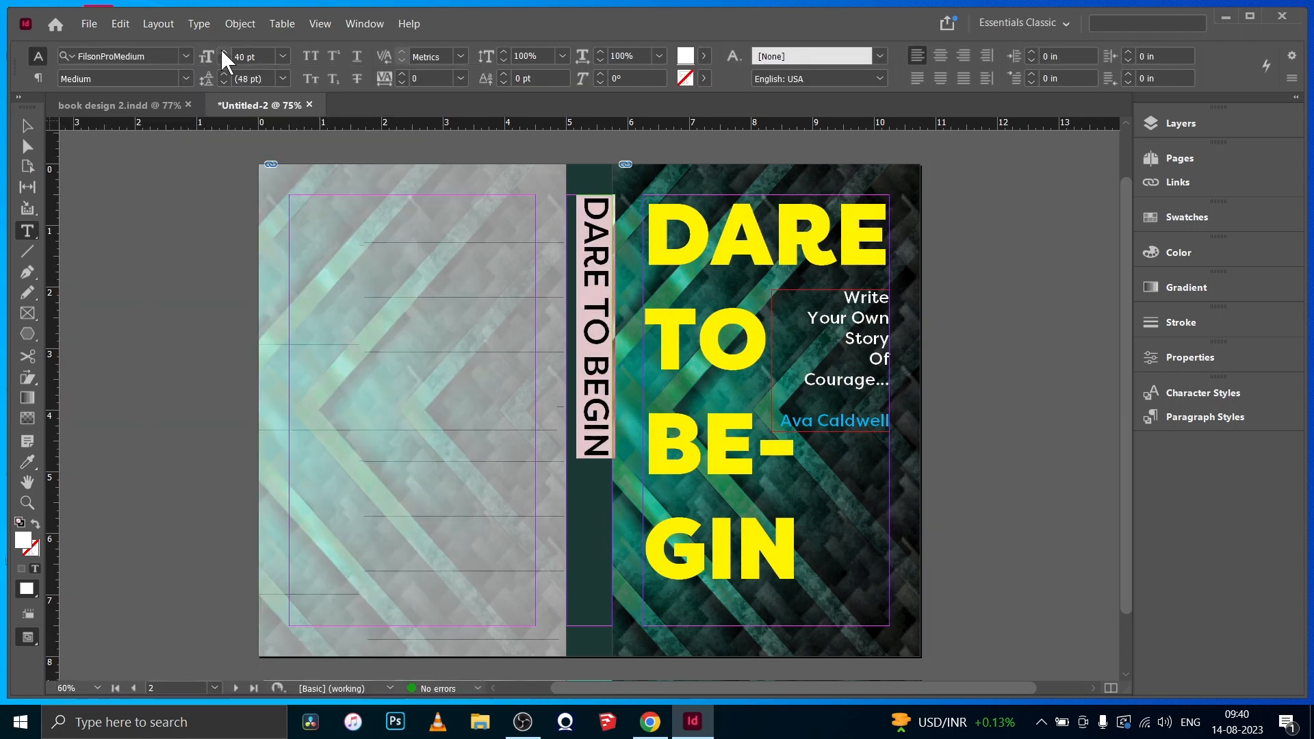
- Set the spine text frame's vertical justification to Center in Text Frame Options
click(239, 23)
click(281, 269)
click(1114, 425)
click(1098, 461)
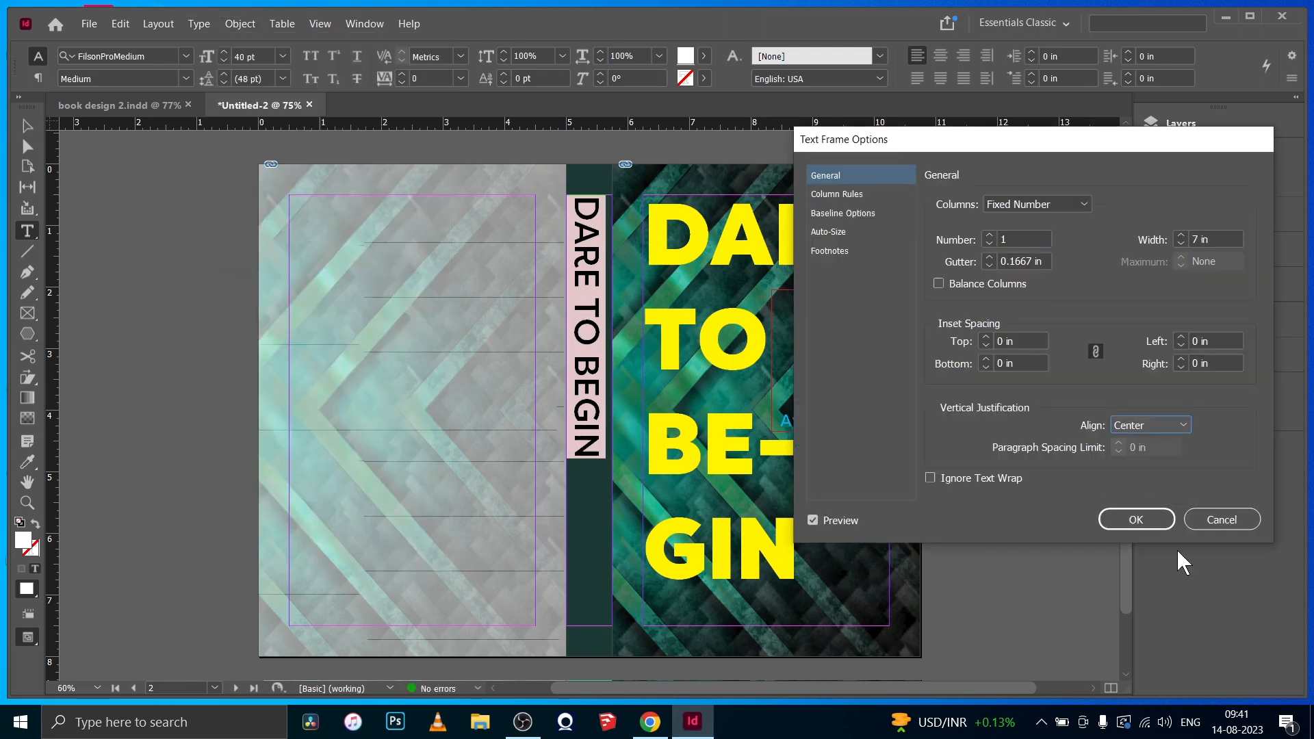
click(1129, 519)
key(Escape)
click(668, 56)
click(531, 225)
click(207, 249)
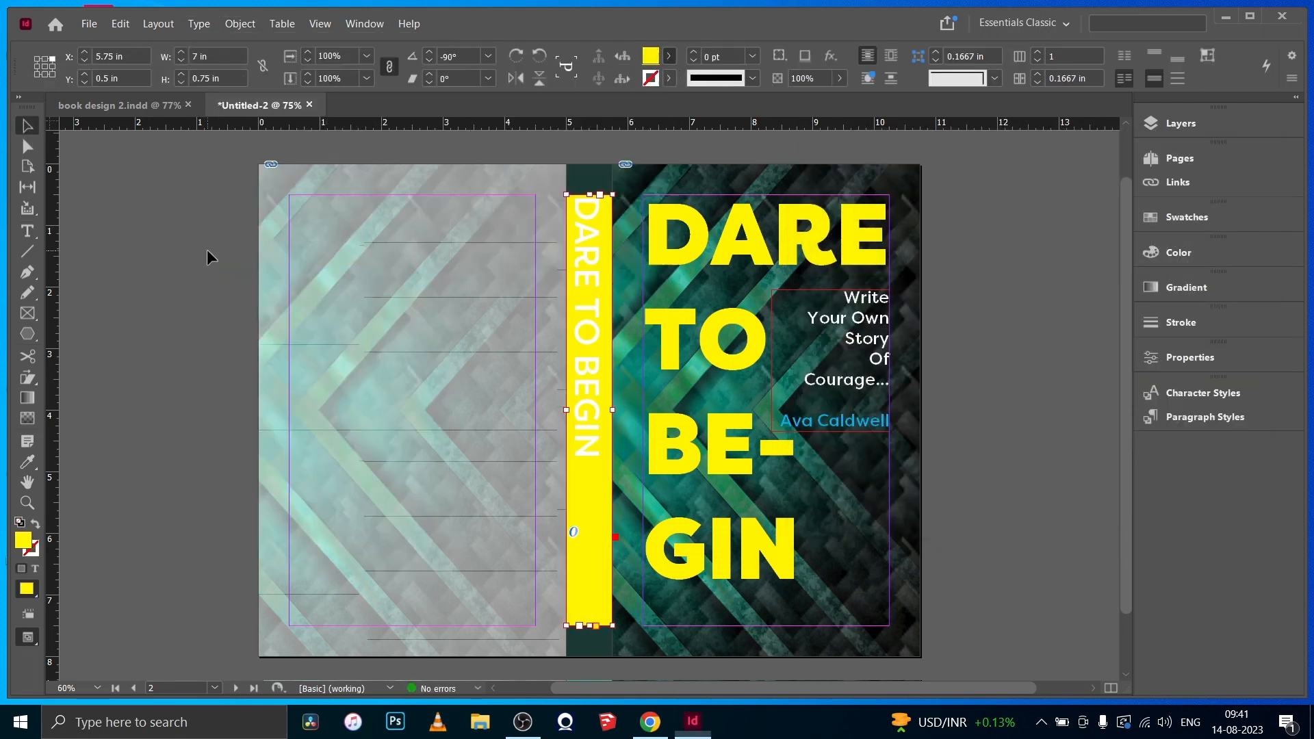
key(ctrl+z)
- Add the author's name in capitals after the spine title at 21 pt, with the spacing adjusted so it fits
double_click(592, 466)
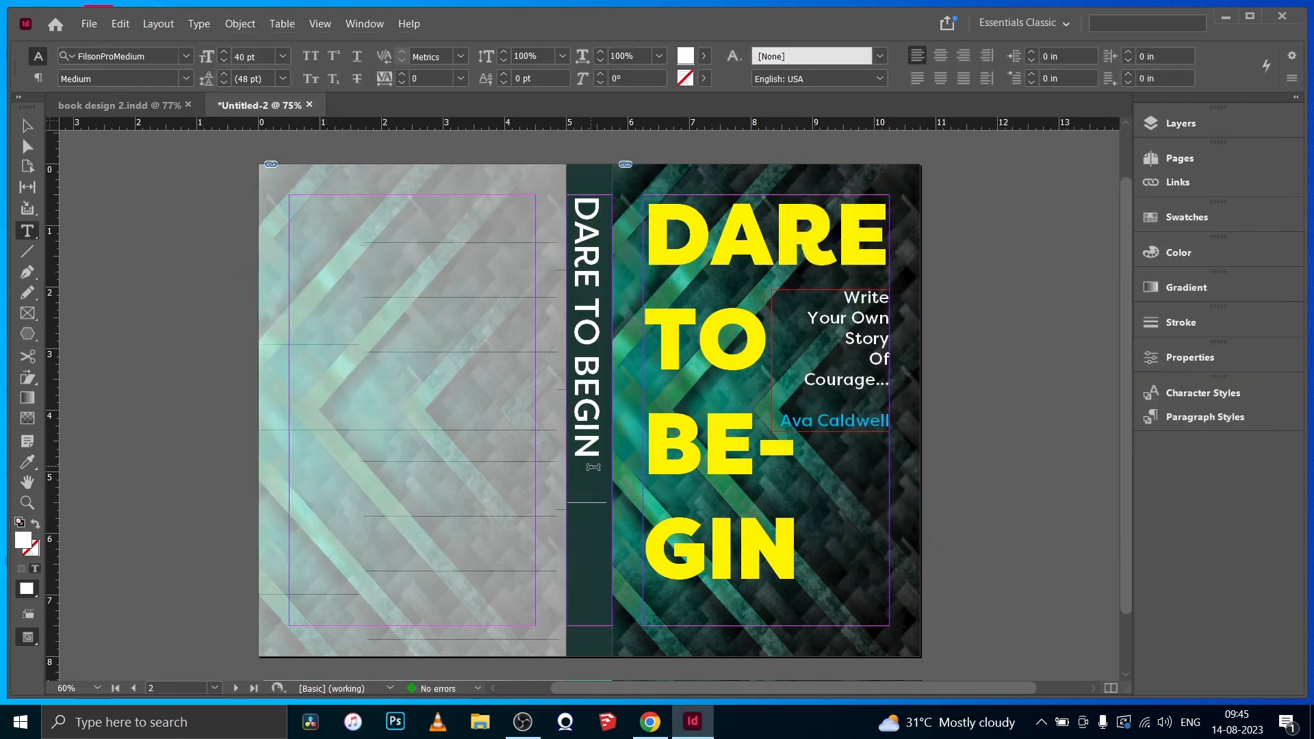
text(AVA CA)
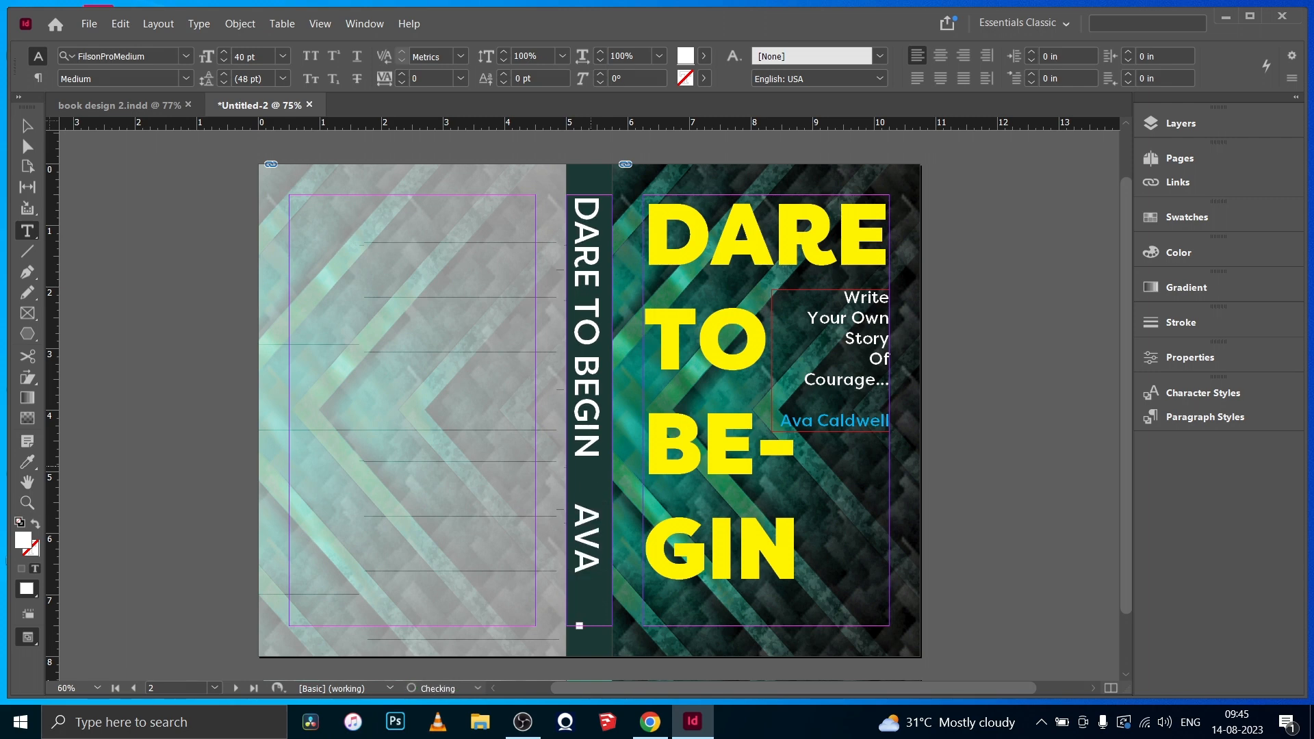
drag(588, 496, 587, 572)
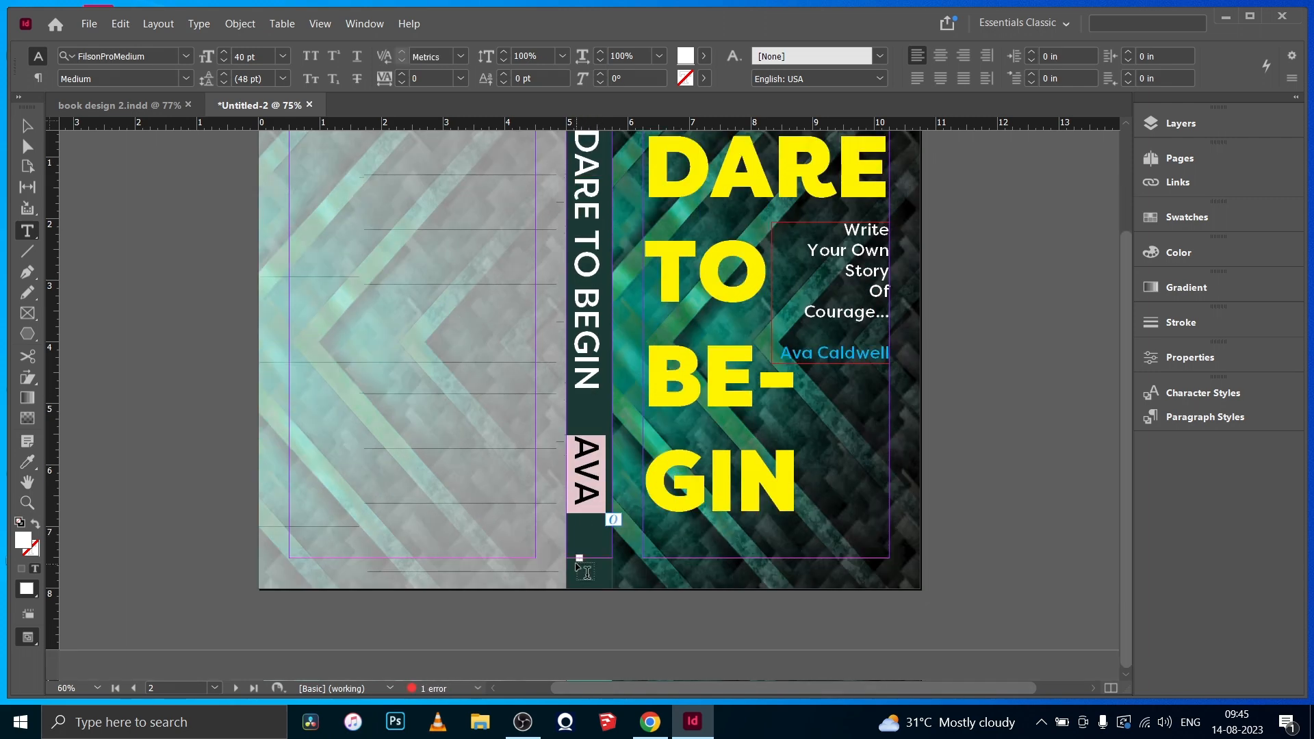
click(224, 62)
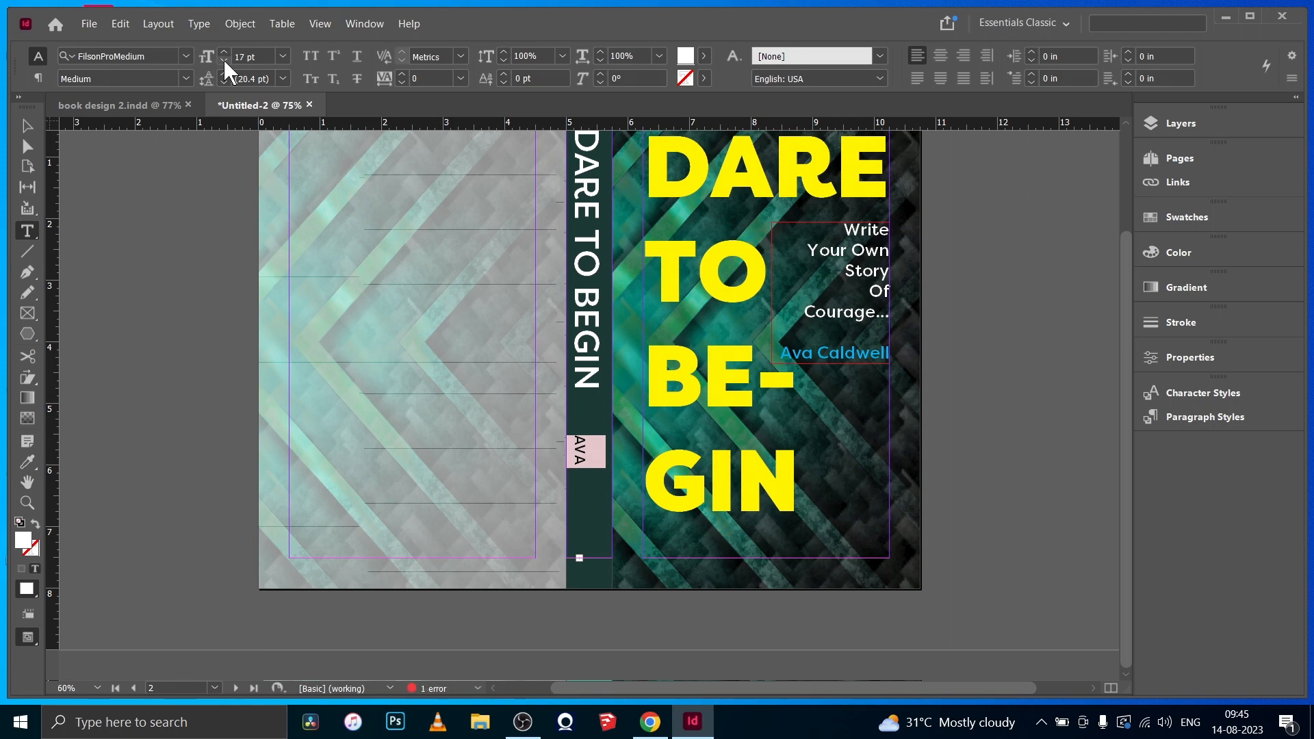
click(576, 483)
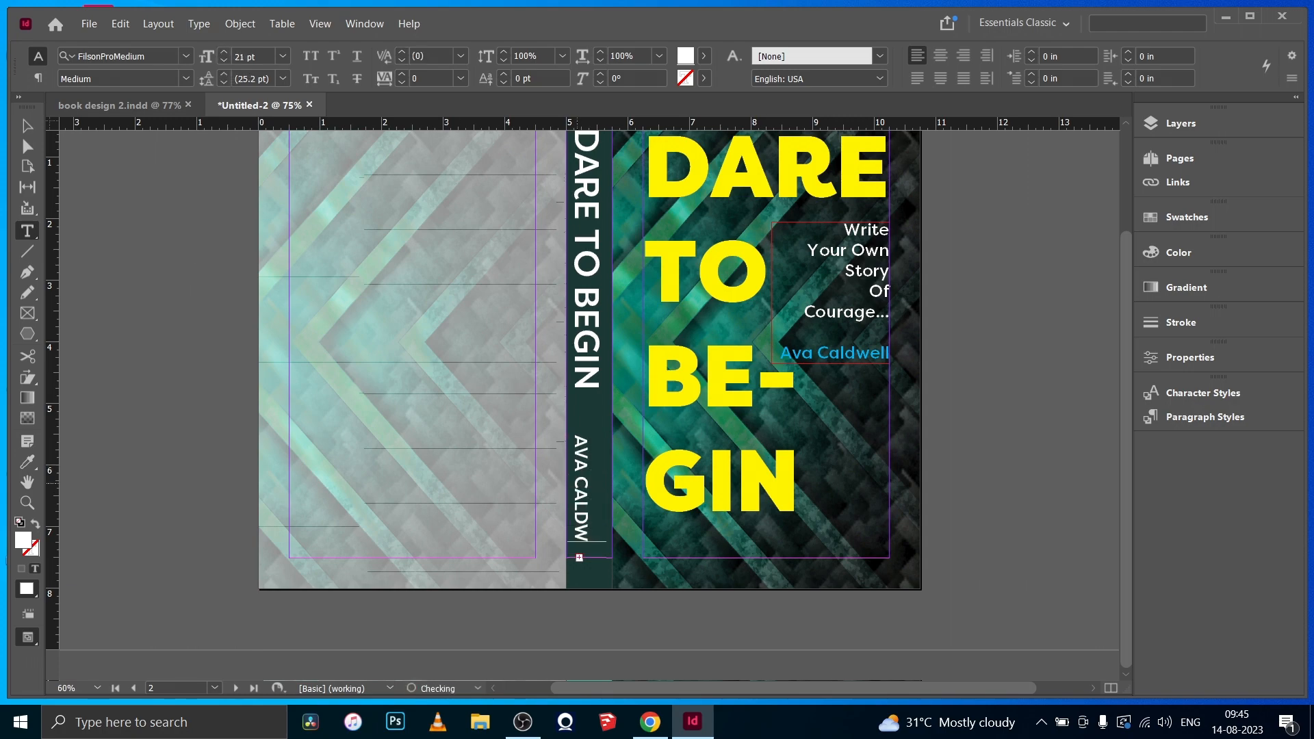
text(-)
key(BackSpace)
key(Escape)
click(199, 360)
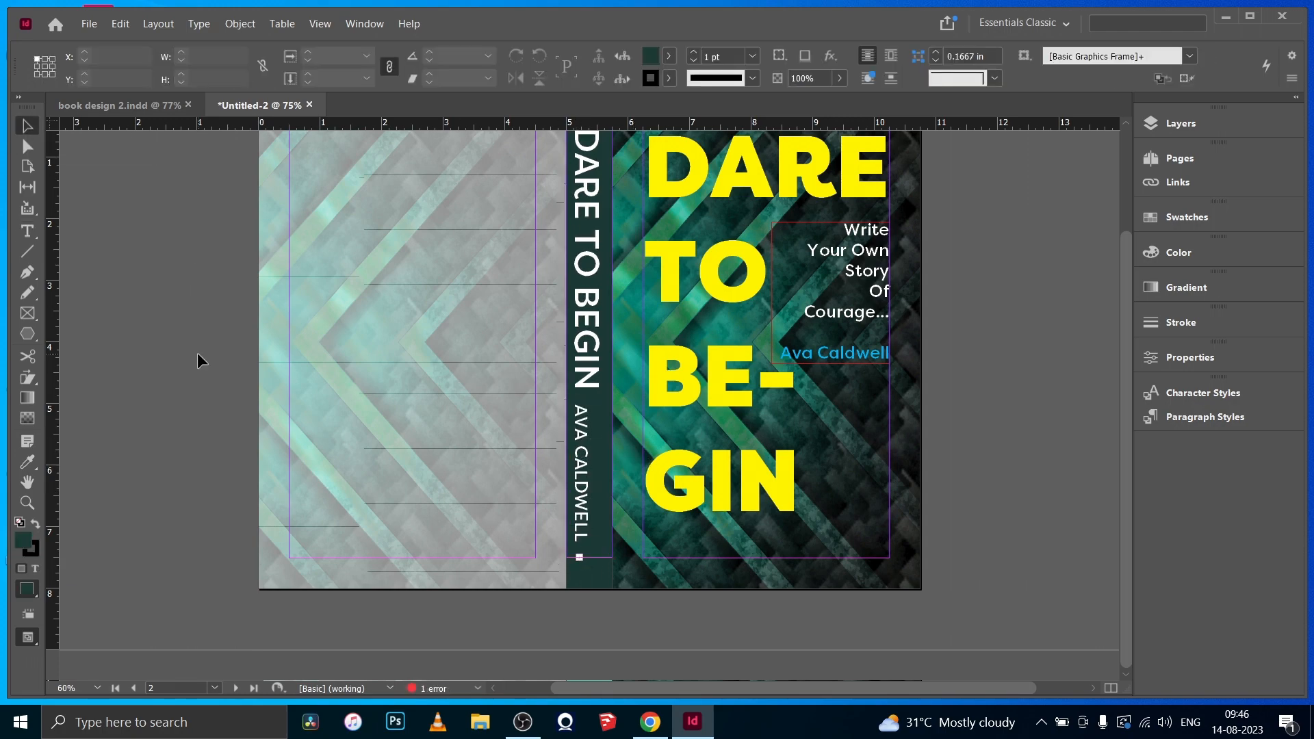
- Color the spine title yellow (C=0 M=0 Y=100 K=0) and the spine's author name cyan (C=100 M=0 Y=0 K=0)
scroll(200, 360, up, 1)
double_click(580, 247)
key(ctrl+a)
drag(582, 426, 580, 164)
click(703, 57)
click(530, 222)
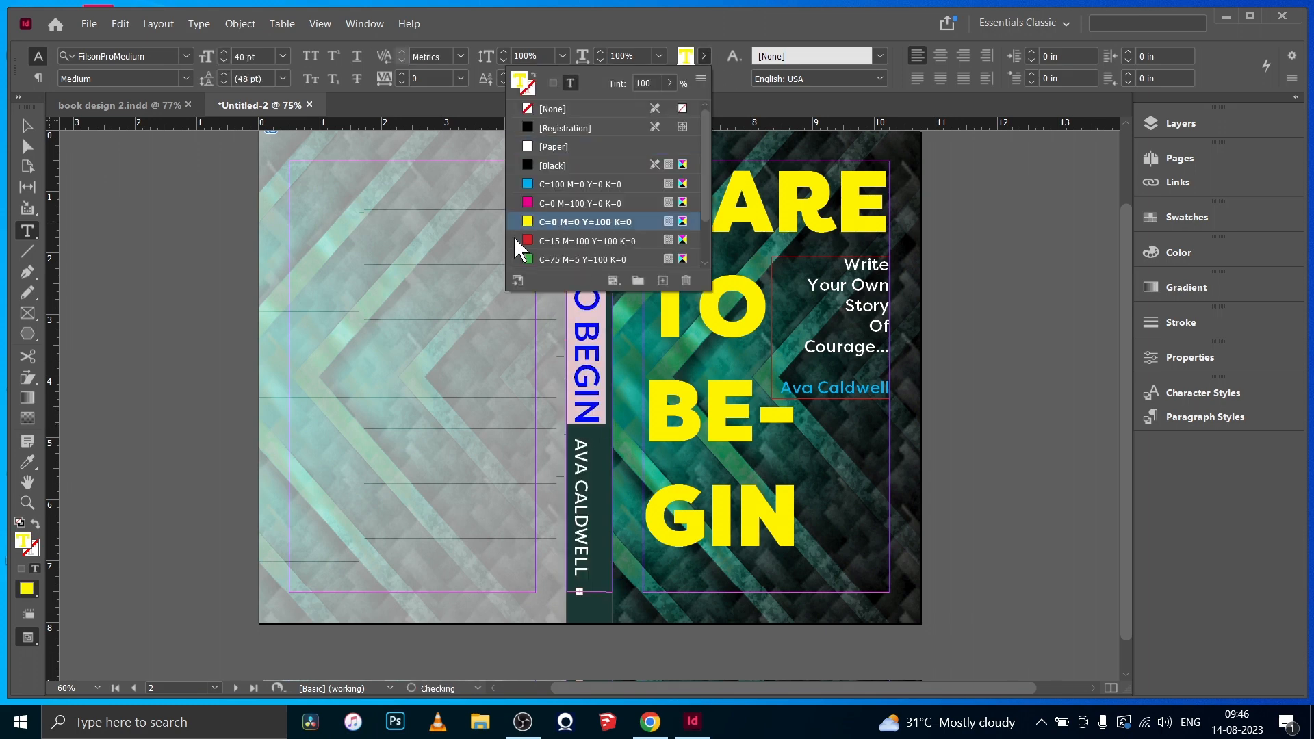
drag(582, 577, 582, 440)
click(704, 56)
click(582, 184)
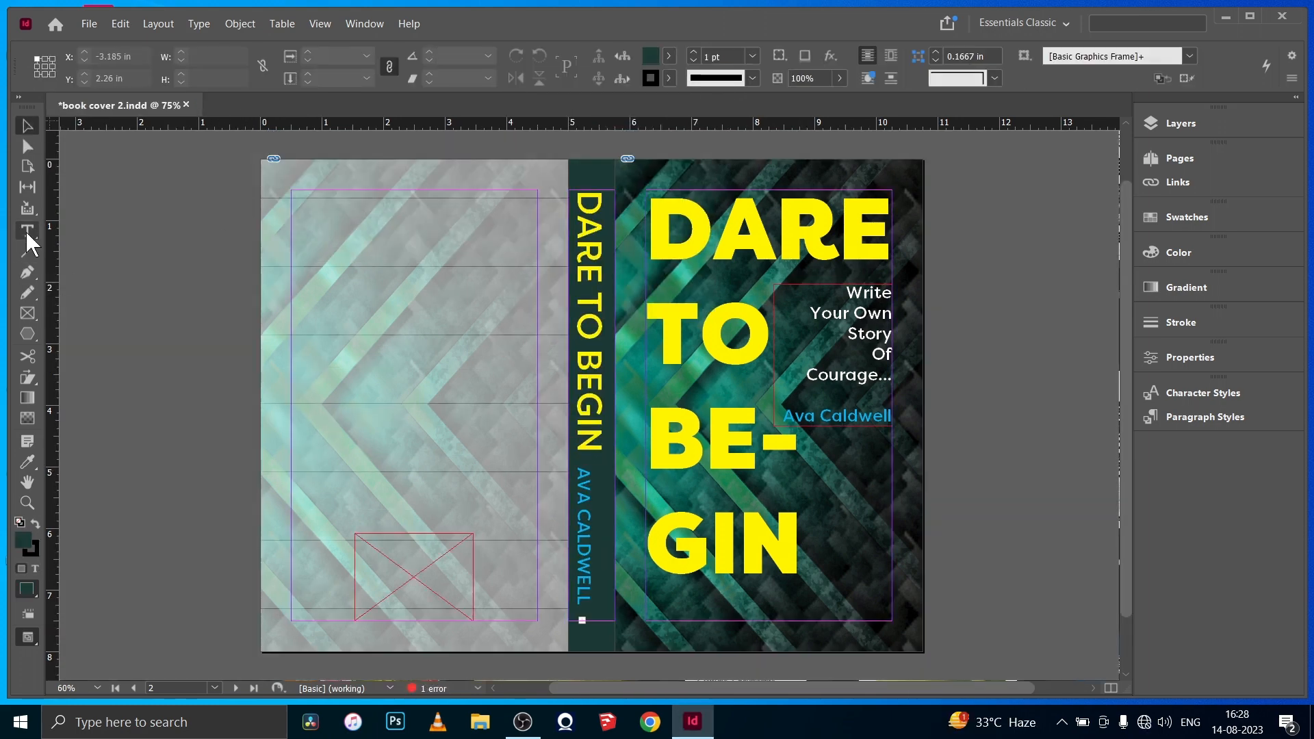
- Draw a narrow text frame at the back cover's upper outer margin corner and enter DARE TO BEGIN, one word per line
click(27, 231)
drag(292, 190, 363, 342)
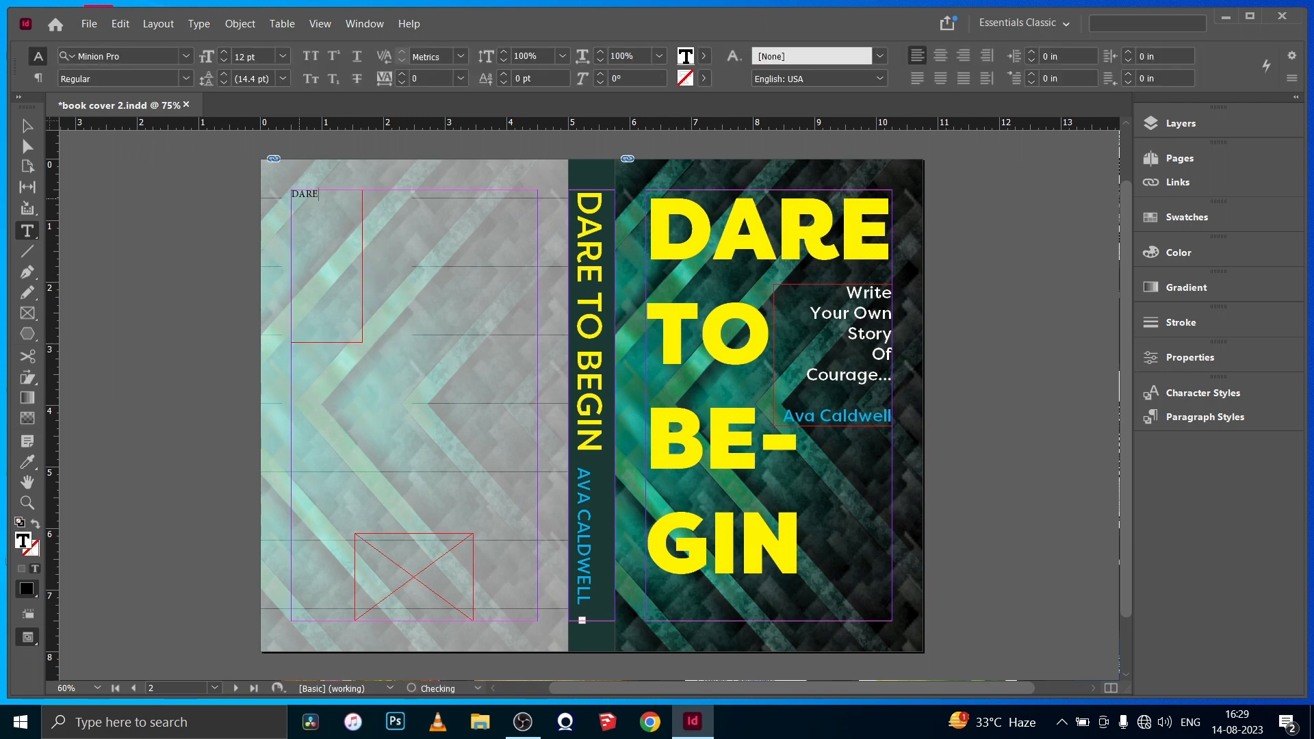
- Set the back cover's DARE TO BEGIN text in FilsonProMedium at 27 pt and widen its leading
drag(325, 219, 291, 194)
click(186, 56)
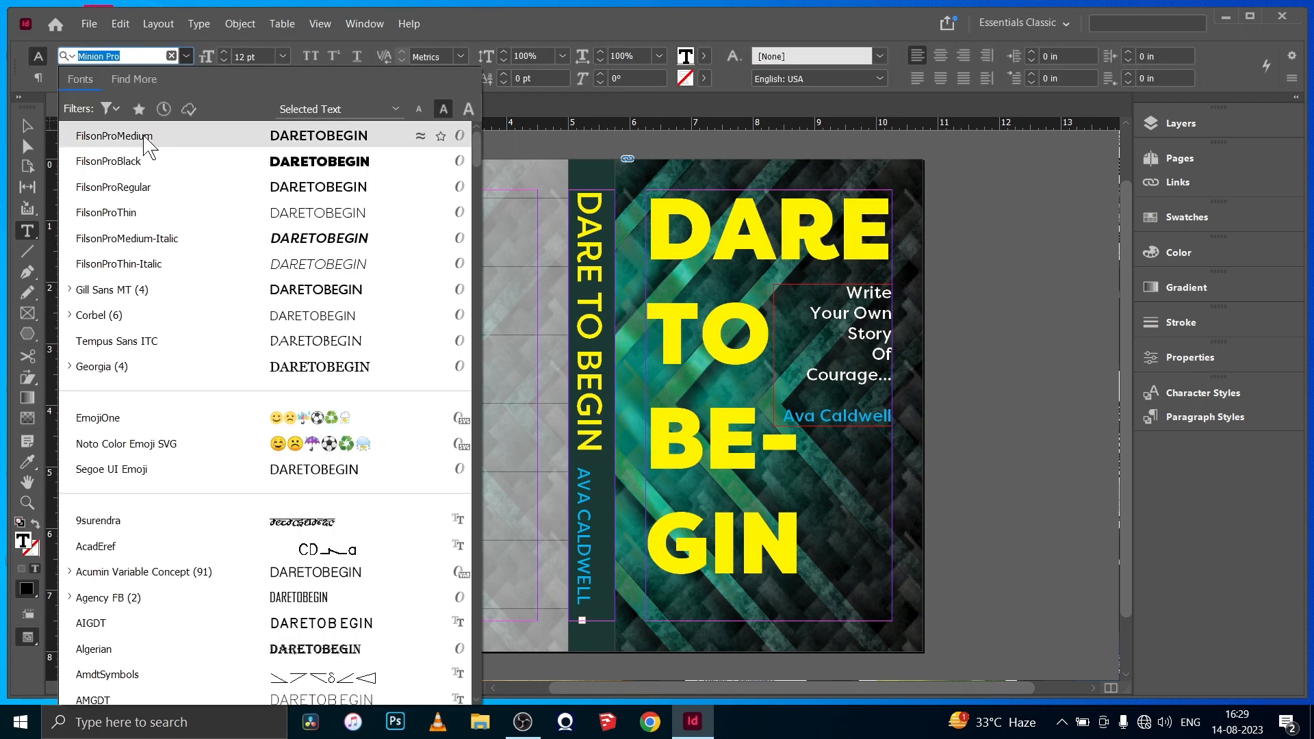
click(147, 136)
click(225, 52)
click(225, 52)
click(225, 52)
click(225, 52)
click(224, 73)
click(224, 74)
click(224, 75)
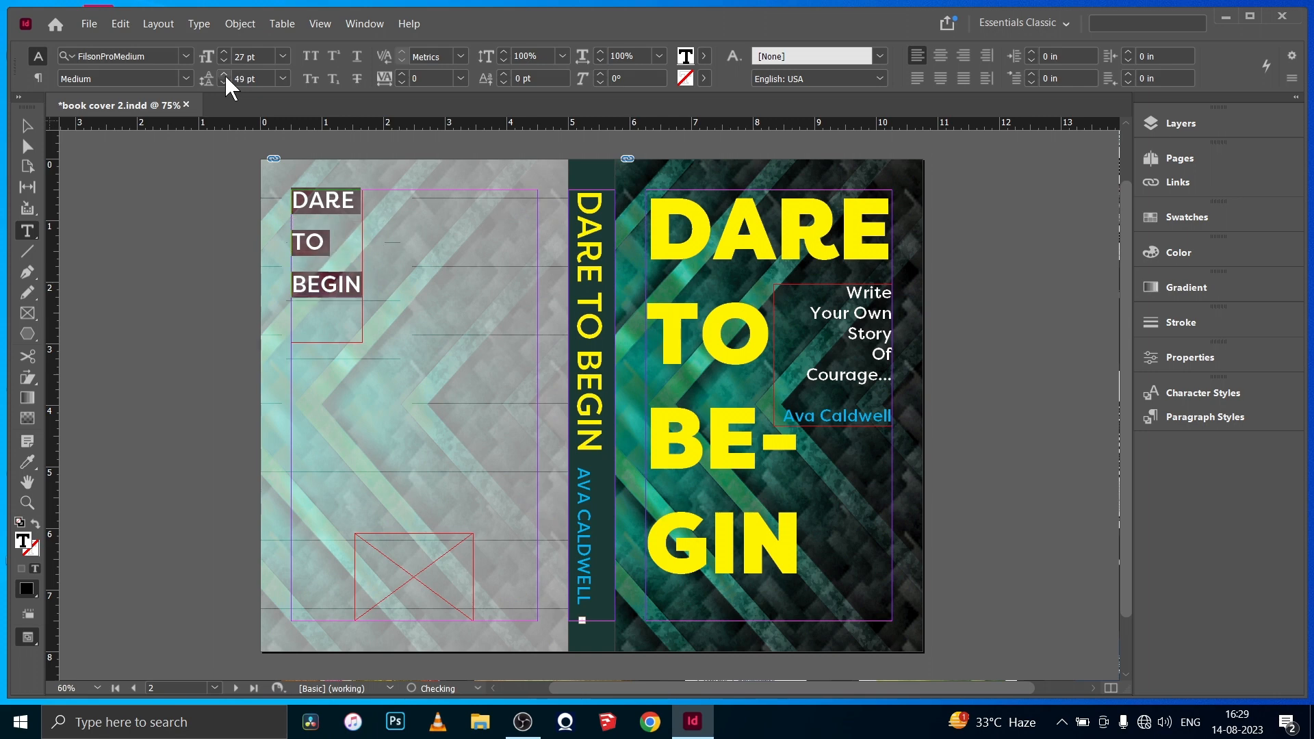
click(224, 75)
- Right-align the back cover's DARE TO BEGIN text within its frame
click(39, 78)
click(115, 57)
click(28, 126)
- Color the back cover's DARE TO BEGIN text yellow (C=0 M=0 Y=100 K=0)
double_click(352, 300)
drag(362, 302, 297, 200)
click(39, 57)
click(706, 56)
click(582, 221)
click(28, 127)
click(194, 260)
- Draw a text frame beside the back cover title out to the inner margin and enter the tagline Write Your Own Story Of Courage
key(t)
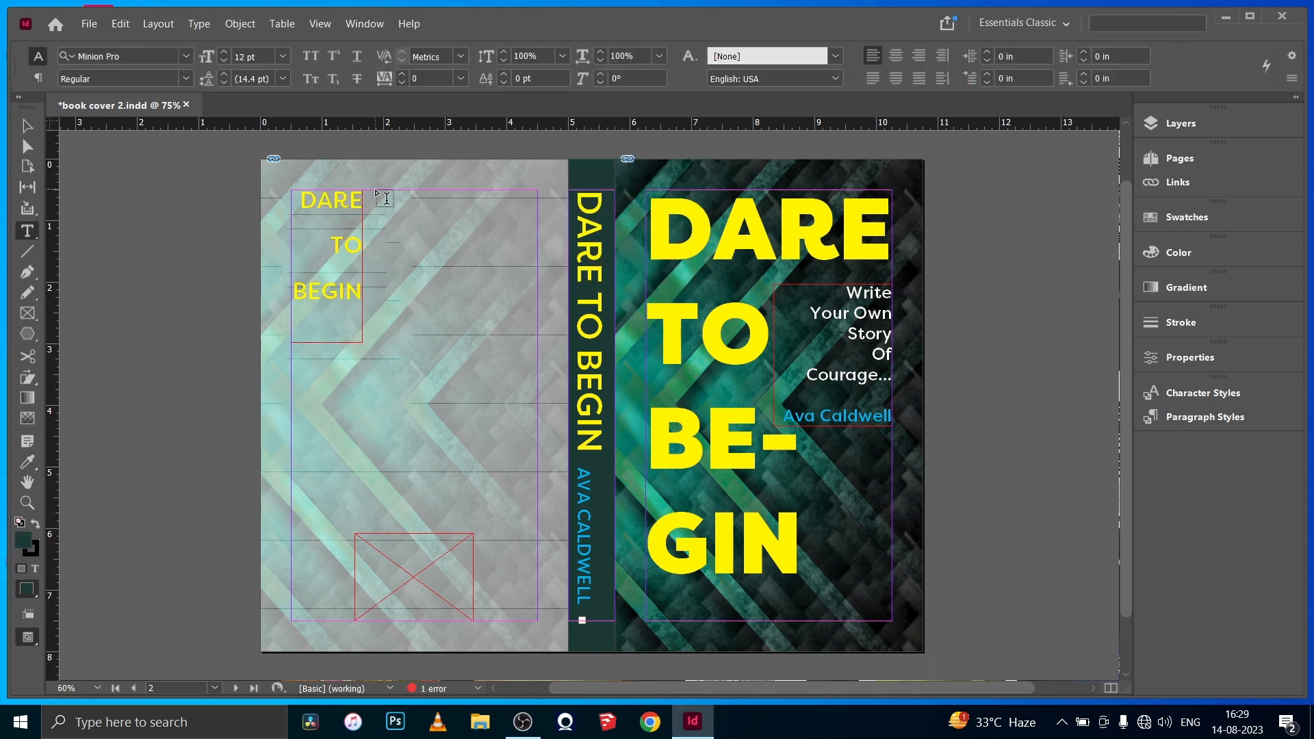
drag(374, 191, 537, 265)
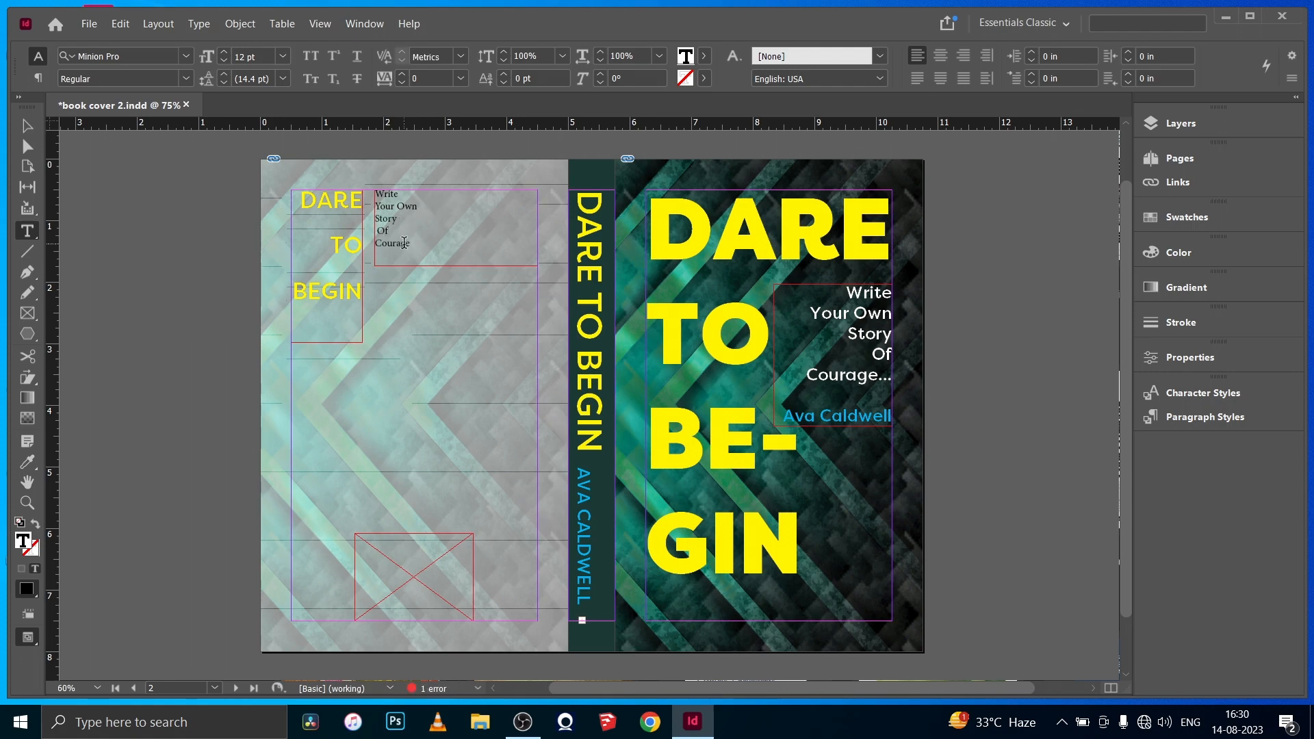
- Set the back cover tagline in FilsonProMedium and make its type slightly larger
key(ctrl+a)
click(113, 57)
drag(476, 438, 475, 137)
click(181, 130)
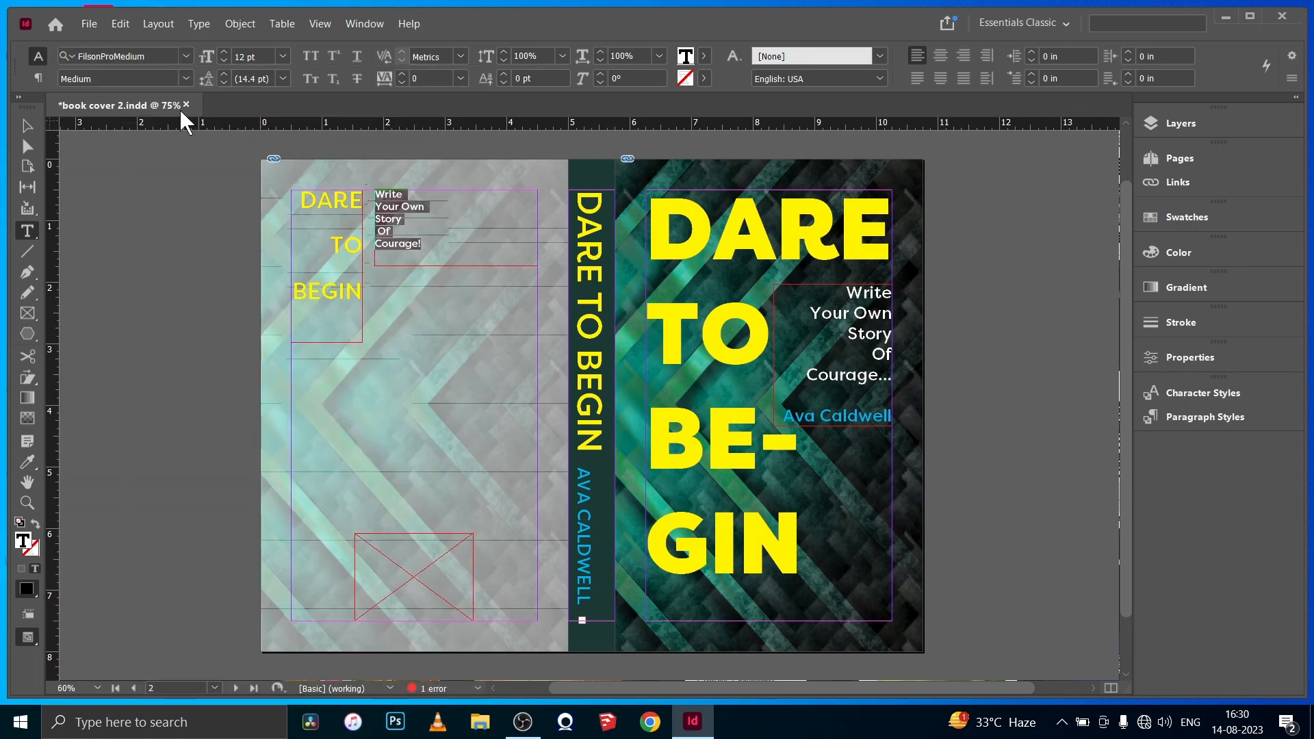
click(225, 53)
click(225, 53)
click(27, 126)
- Color the words Write Your Own Story Of white in the back cover tagline and give the tagline a heavier weight
double_click(424, 254)
mouse_move(375, 195)
mouse_down()
mouse_move(401, 248)
mouse_move(377, 254)
mouse_move(379, 193)
mouse_up()
click(704, 56)
click(556, 146)
click(186, 78)
click(28, 126)
double_click(393, 231)
key(Escape)
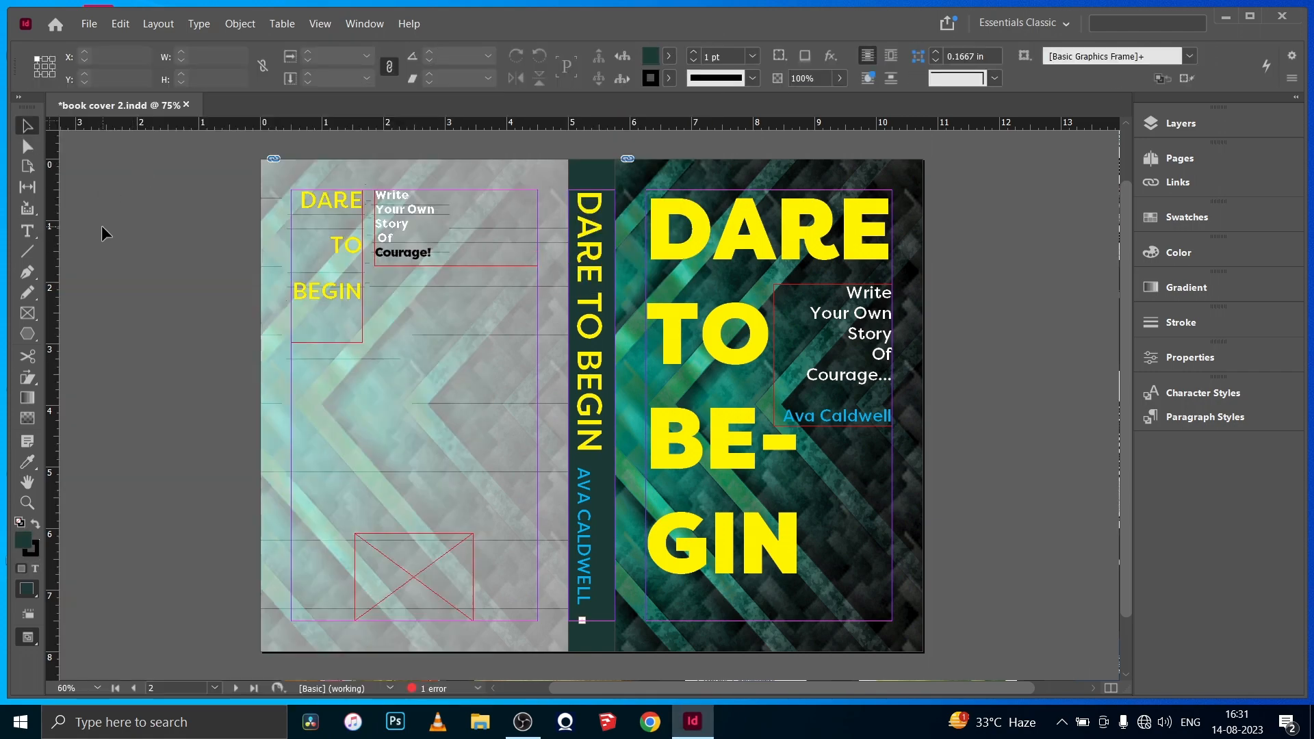
- Draw a text frame below the back cover tagline, aligned with its left edge, and fill it with placeholder text
click(27, 232)
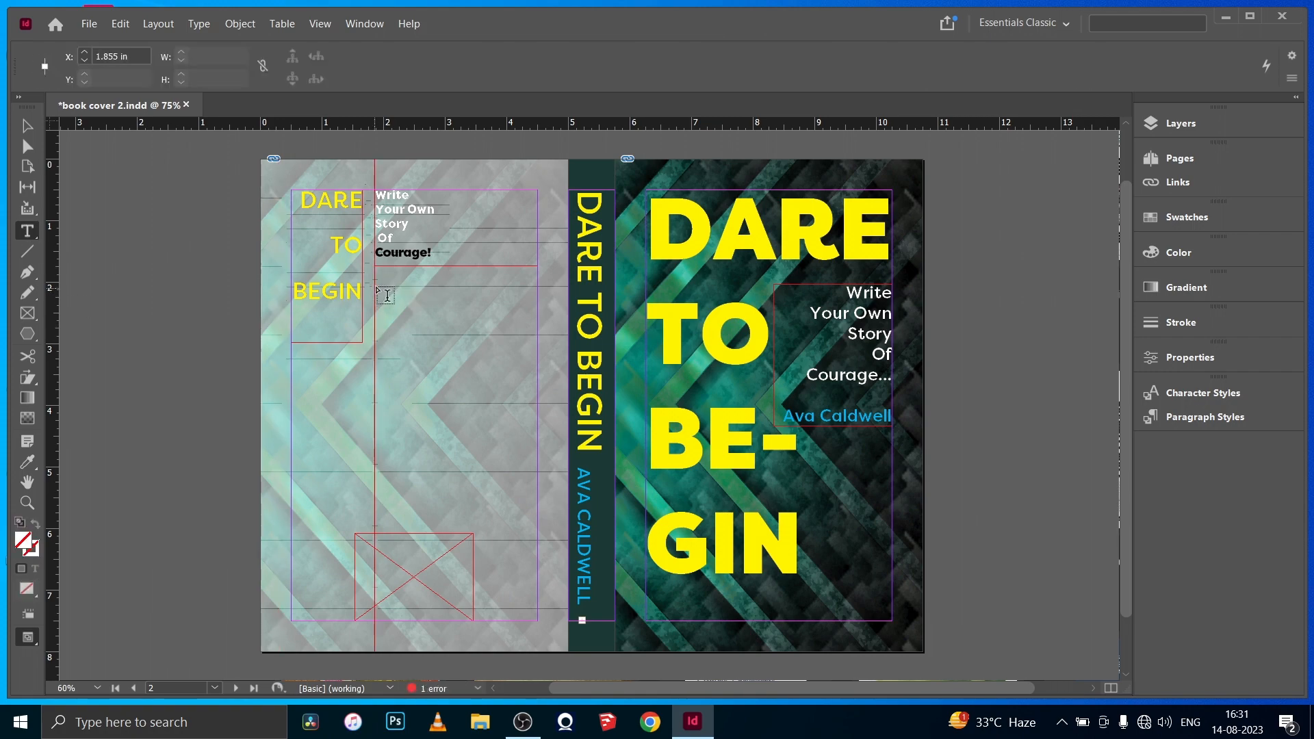
mouse_move(374, 284)
mouse_down()
mouse_move(512, 509)
mouse_move(537, 505)
mouse_move(376, 287)
mouse_up()
click(158, 24)
mouse_move(199, 24)
click(251, 516)
- Set the back cover's placeholder body text in FilsonProMedium
click(186, 56)
drag(477, 440, 476, 308)
click(205, 144)
click(27, 126)
click(108, 241)
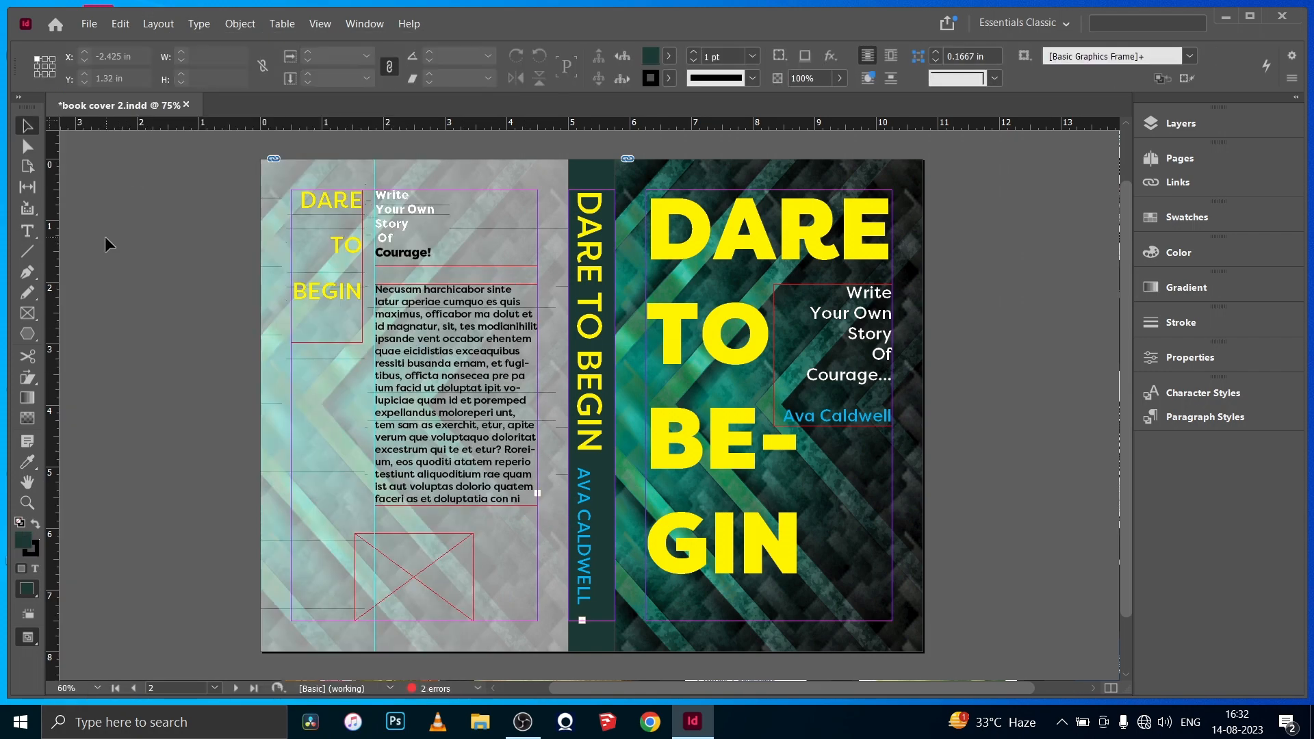
- Change the back cover's DARE TO BEGIN text to a heavier Filson Pro font
double_click(389, 224)
click(26, 128)
click(186, 268)
double_click(331, 338)
drag(370, 298, 299, 199)
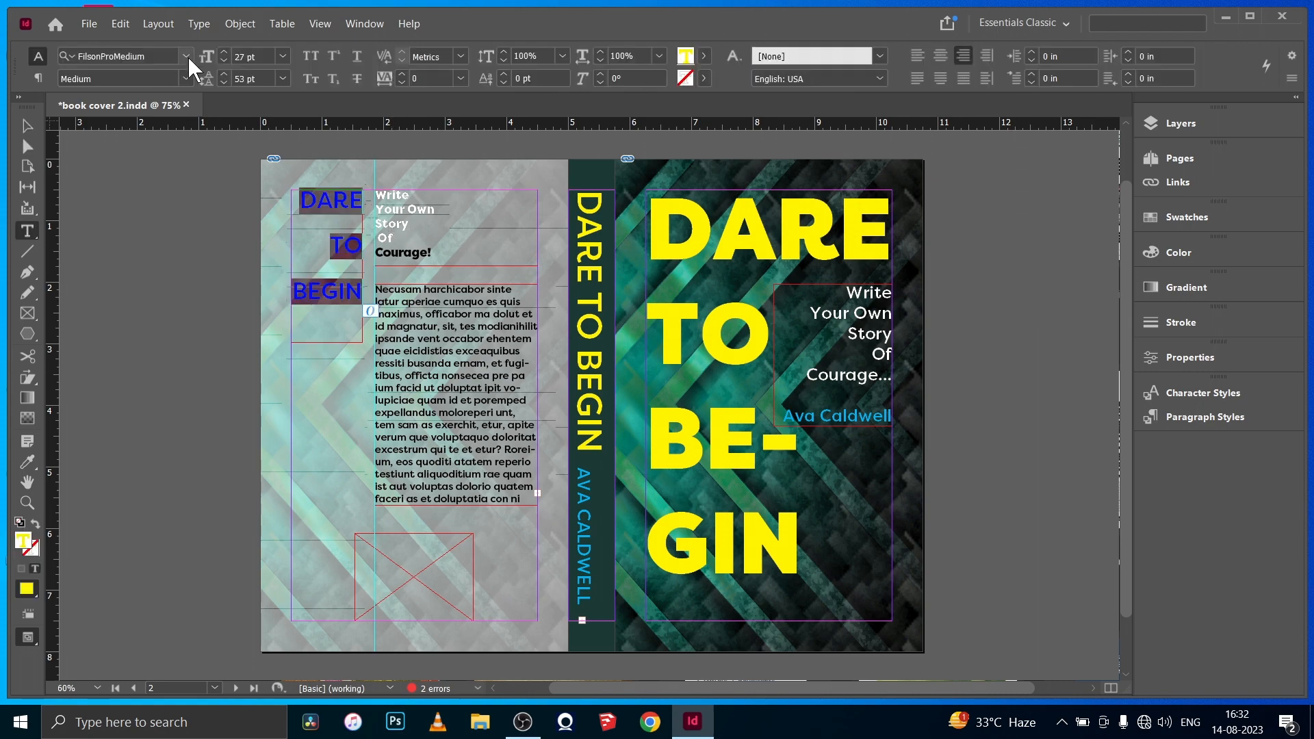
click(187, 56)
click(206, 144)
click(29, 128)
click(164, 268)
- Delete the surplus closing lines of the back cover body text and set its last paragraph apart with blank lines
click(462, 395)
double_click(471, 374)
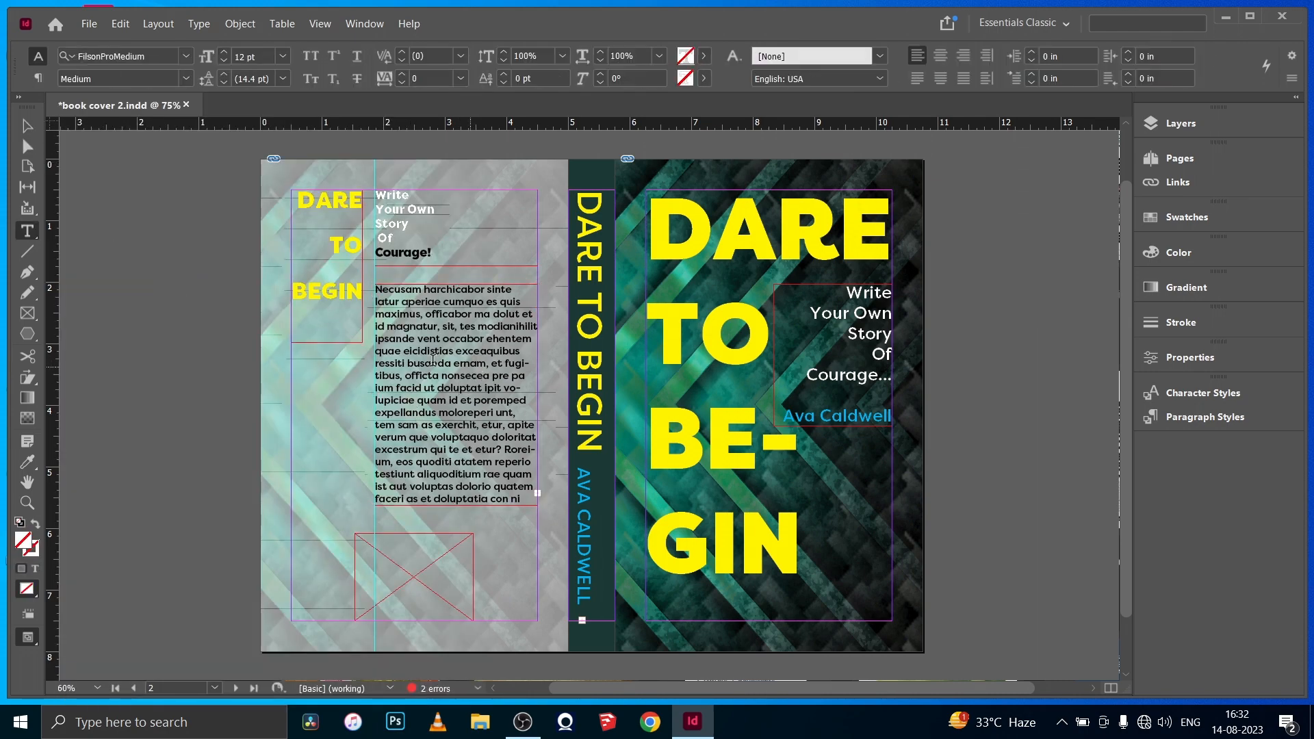
drag(523, 500, 377, 411)
key(BackSpace)
key(Return)
key(Return)
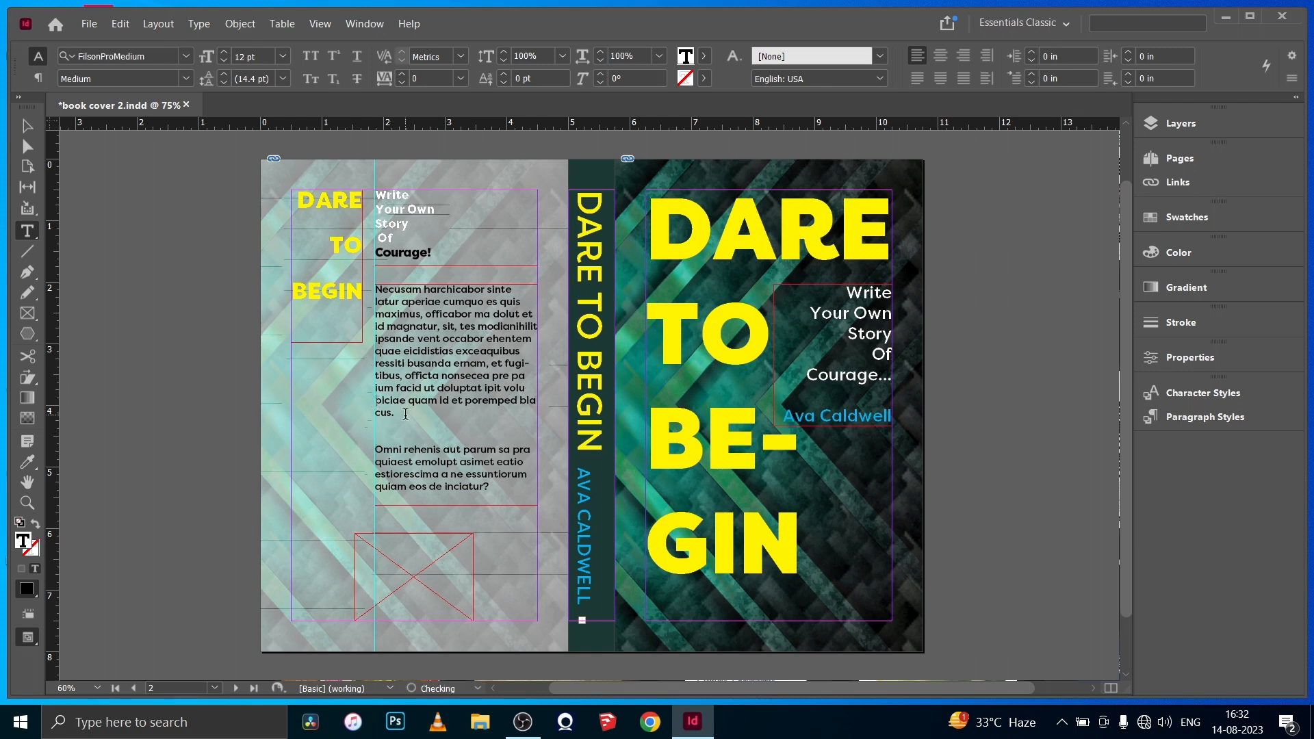
- Insert paragraph breaks before tibus and piciae in the back cover body text and delete its last visible line
key(Return)
click(377, 377)
key(Return)
key(Return)
drag(526, 499, 375, 499)
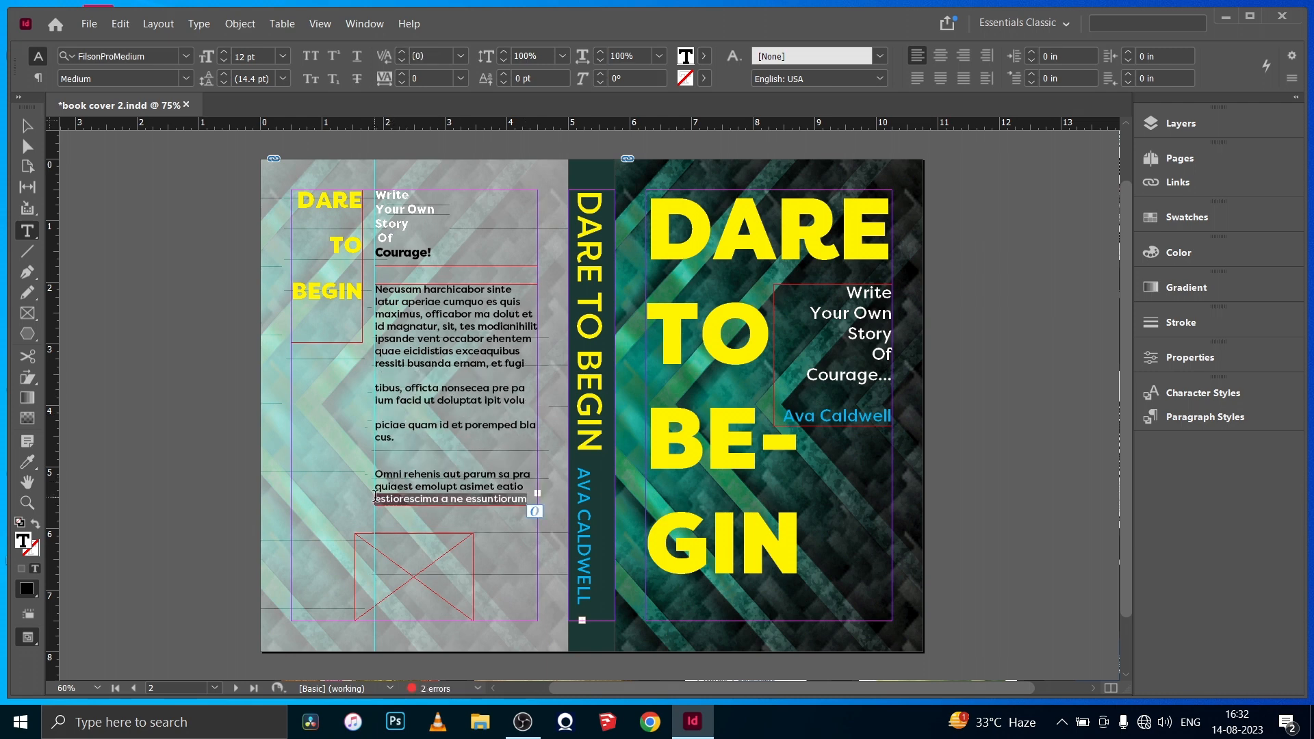
key(BackSpace)
- Format the tibus and piciae paragraphs of the back cover body text as a numbered list
drag(392, 438, 374, 388)
click(38, 78)
click(667, 56)
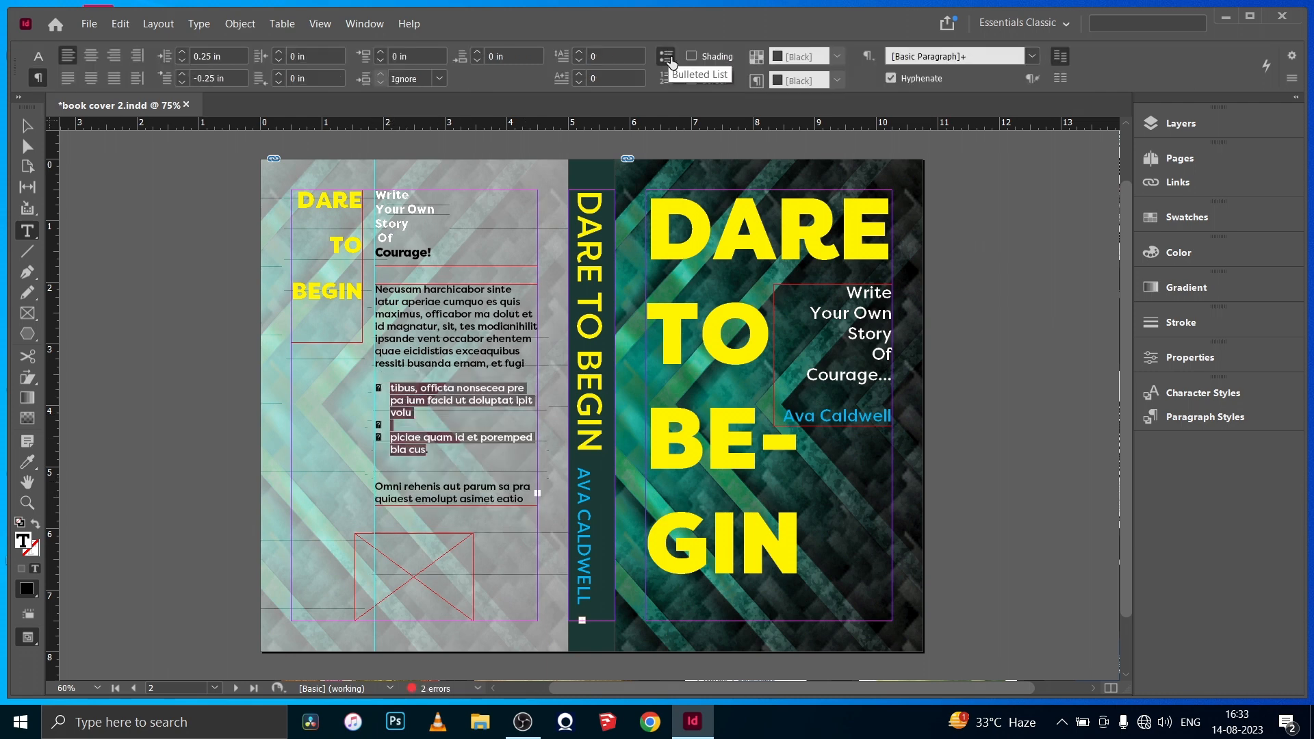
click(667, 56)
click(665, 78)
click(27, 126)
click(164, 250)
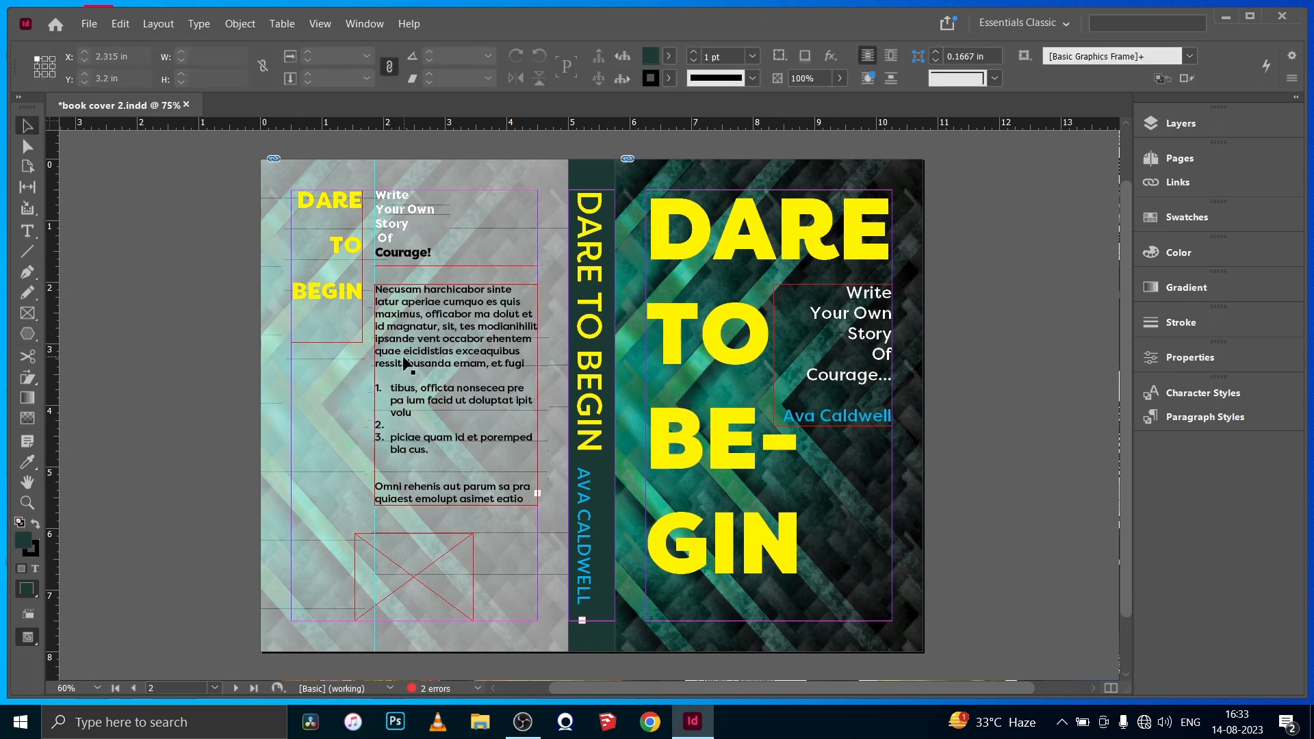
- Move the empty image frame to the back cover's lower-right margin corner and place the barcode in it, fitted proportionally
drag(396, 567, 464, 572)
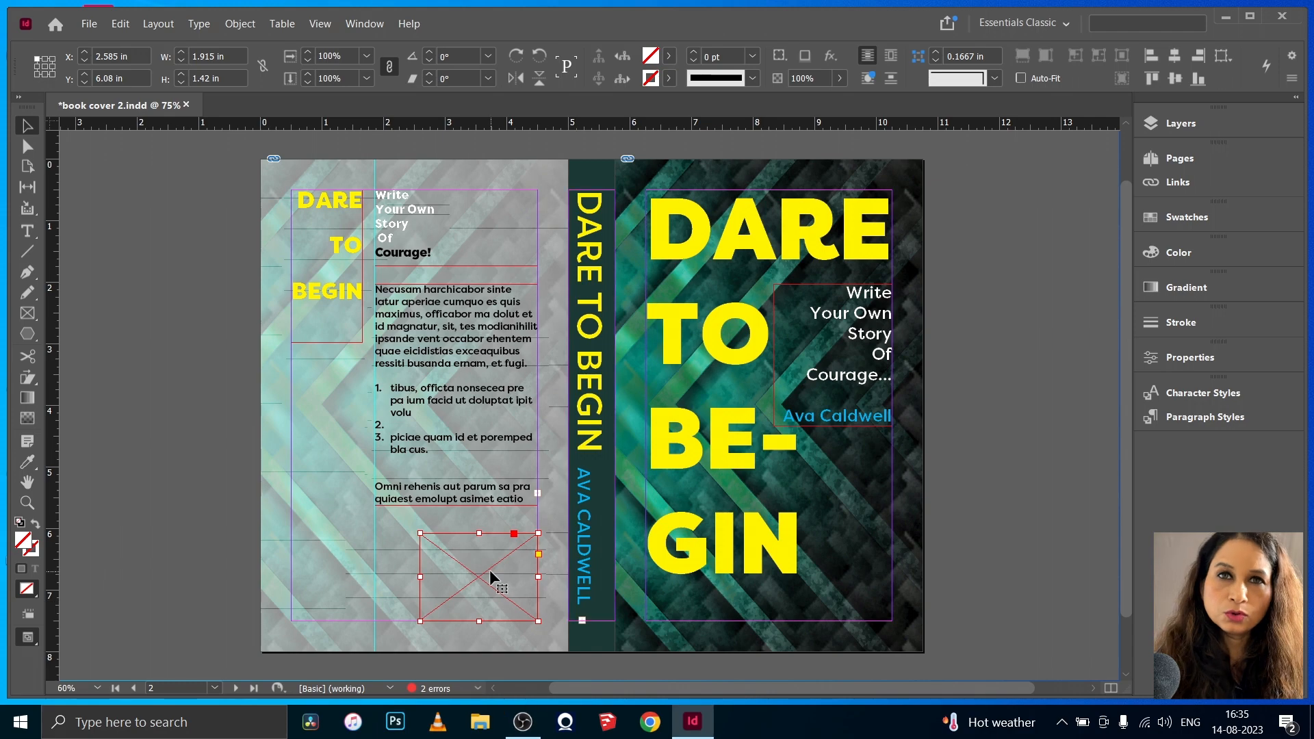
key(ctrl+d)
click(897, 562)
click(240, 24)
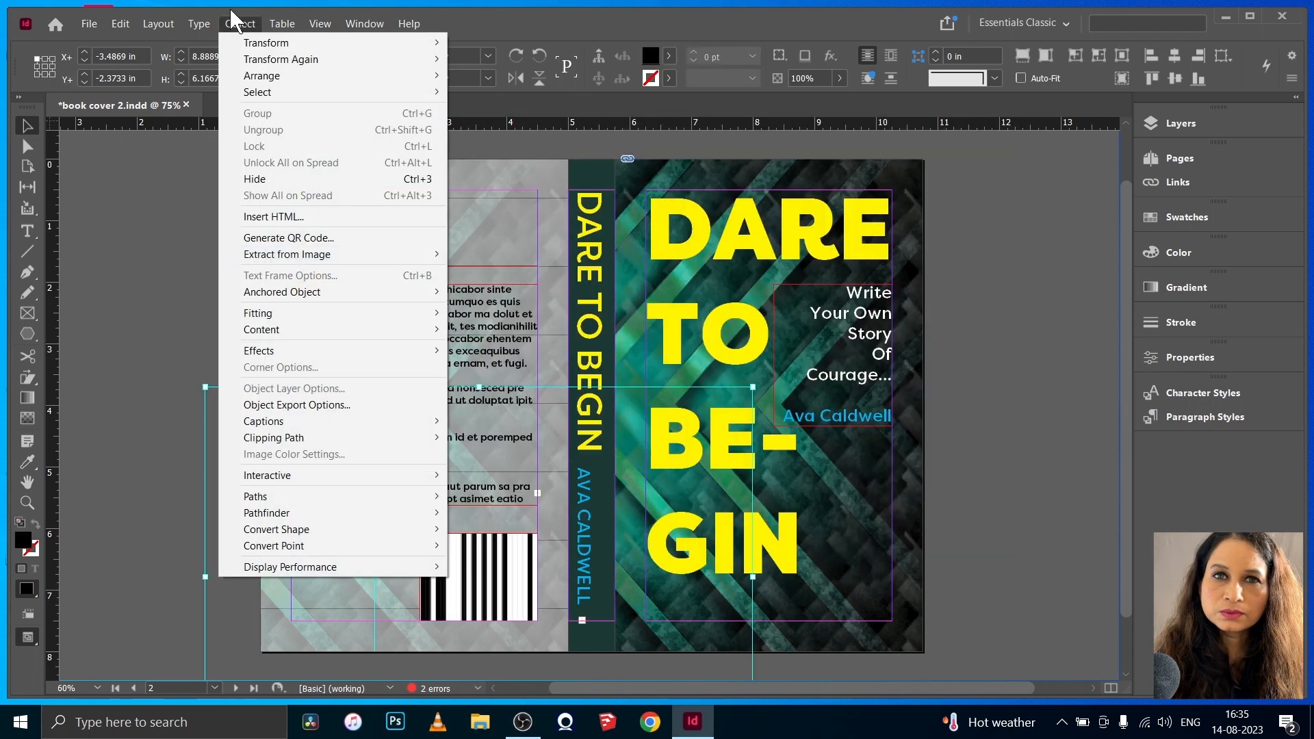
mouse_move(260, 308)
click(586, 326)
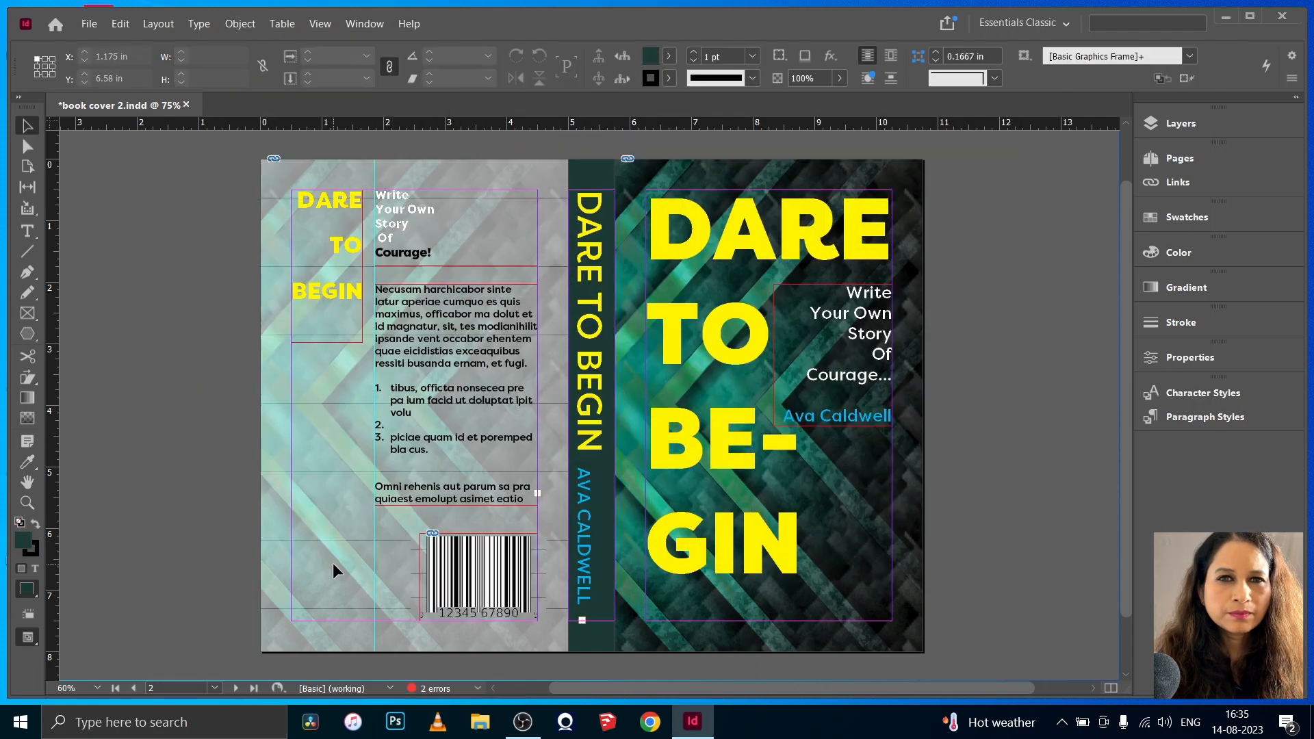
- Draw image frames about 1.02 x 0.92 in at the back cover's lower left and about 0.895 x 0.88 in at the front cover's lower right
key(f)
drag(294, 552, 357, 608)
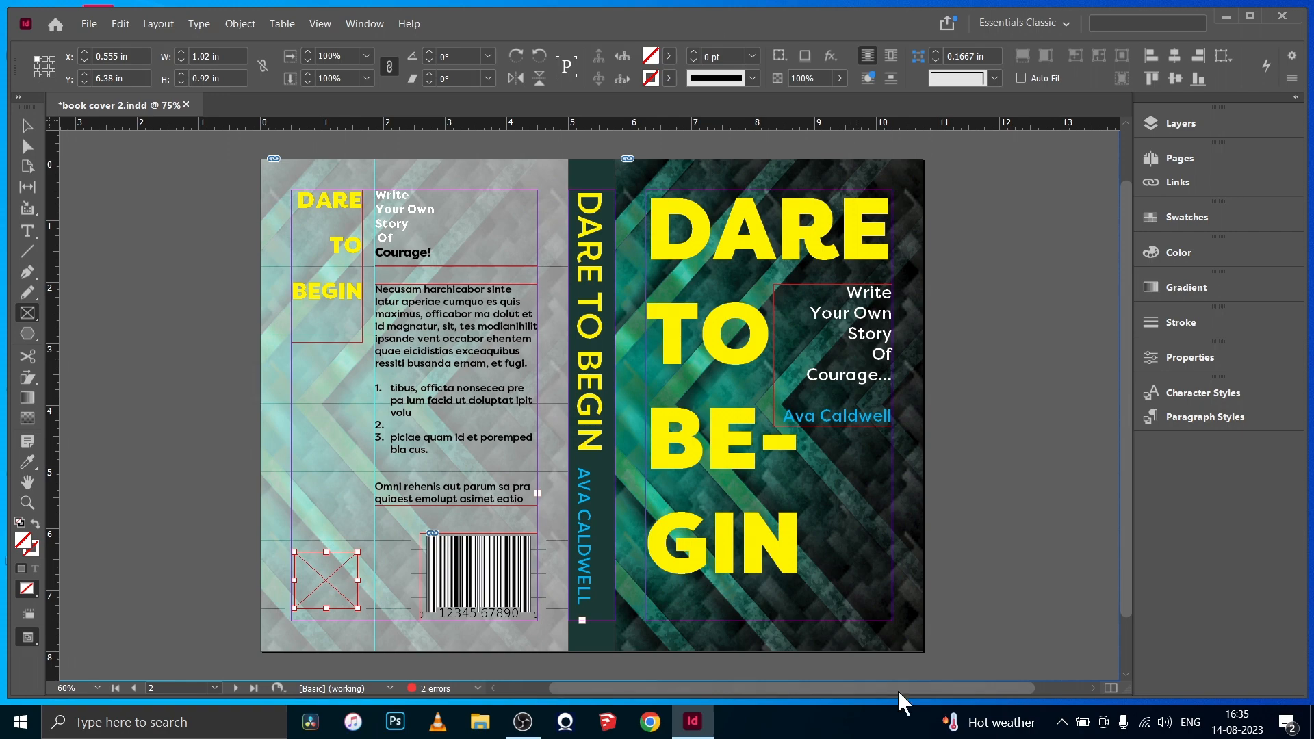
drag(836, 566, 892, 622)
- Place the round logo image in the front cover's small frame and fit it proportionally
key(ctrl+d)
click(913, 558)
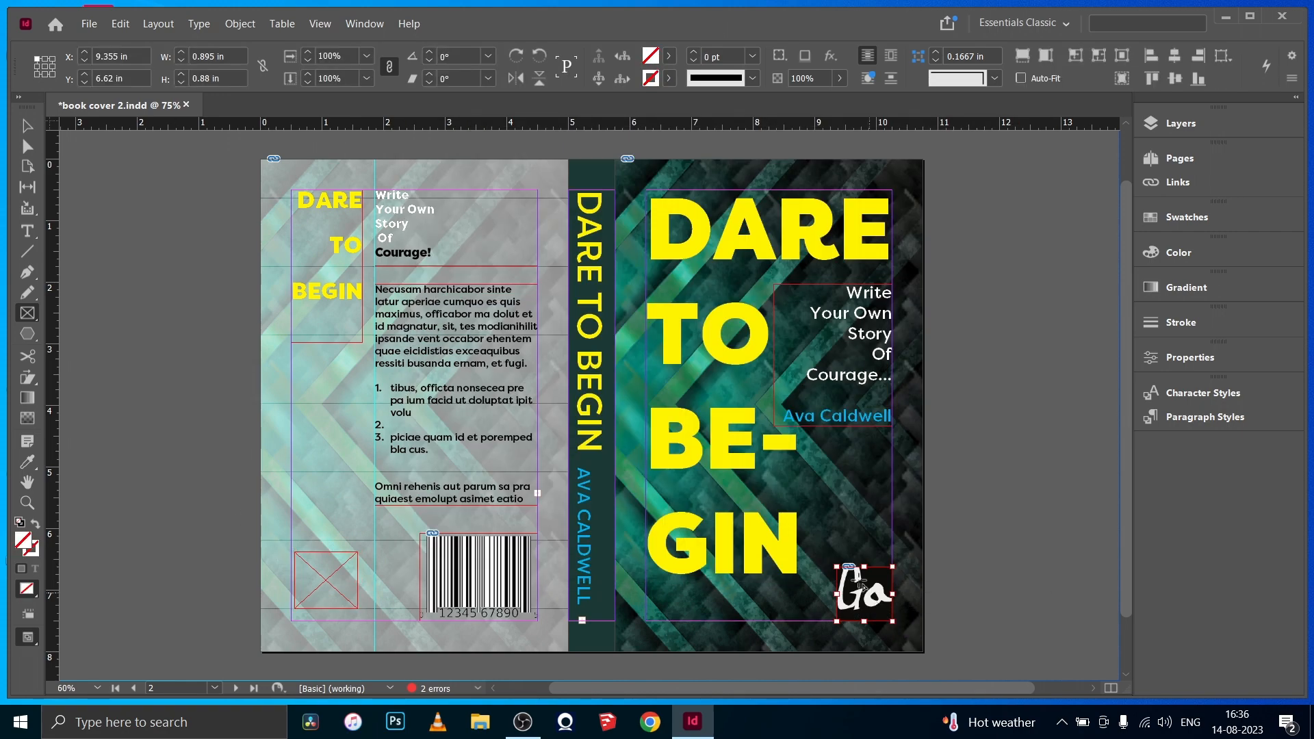
click(240, 24)
mouse_move(308, 313)
click(508, 326)
- Place logo final.PNG in the back cover's lower-left frame and fit it proportionally
click(334, 576)
key(ctrl+d)
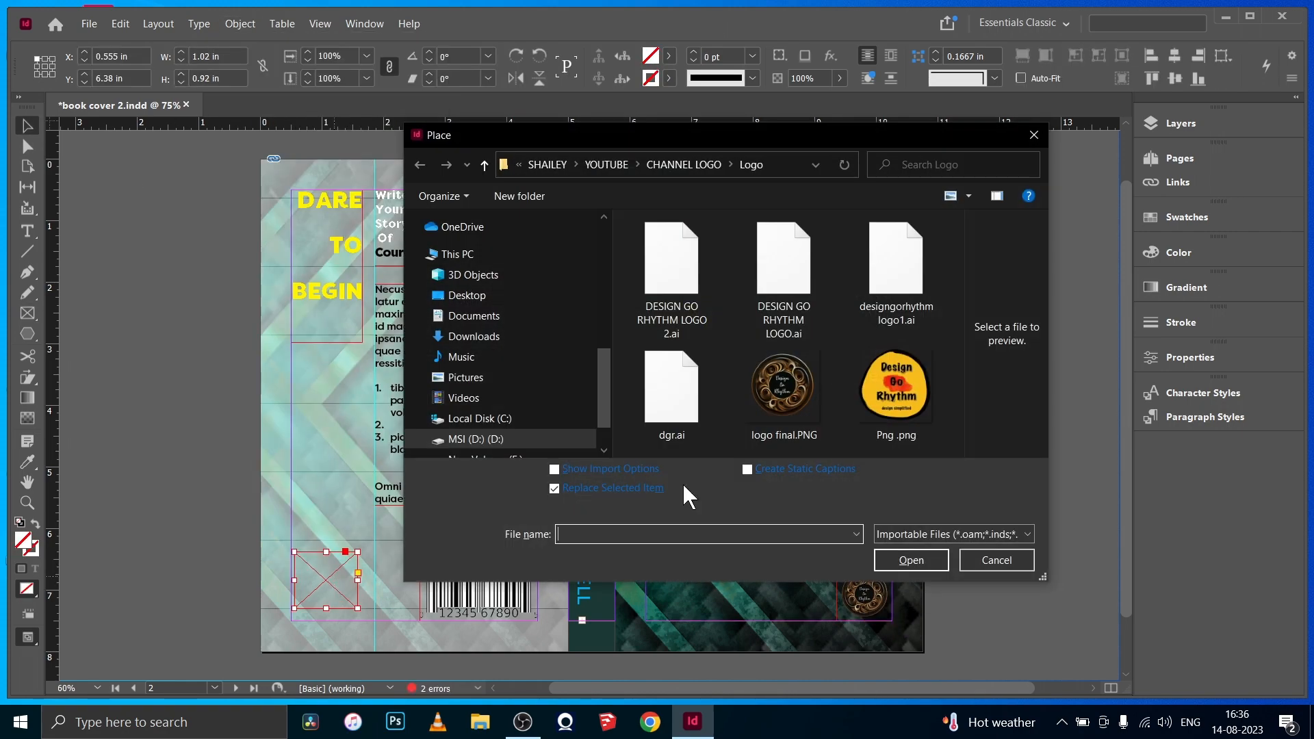
click(784, 393)
click(911, 559)
click(240, 23)
click(507, 327)
click(126, 344)
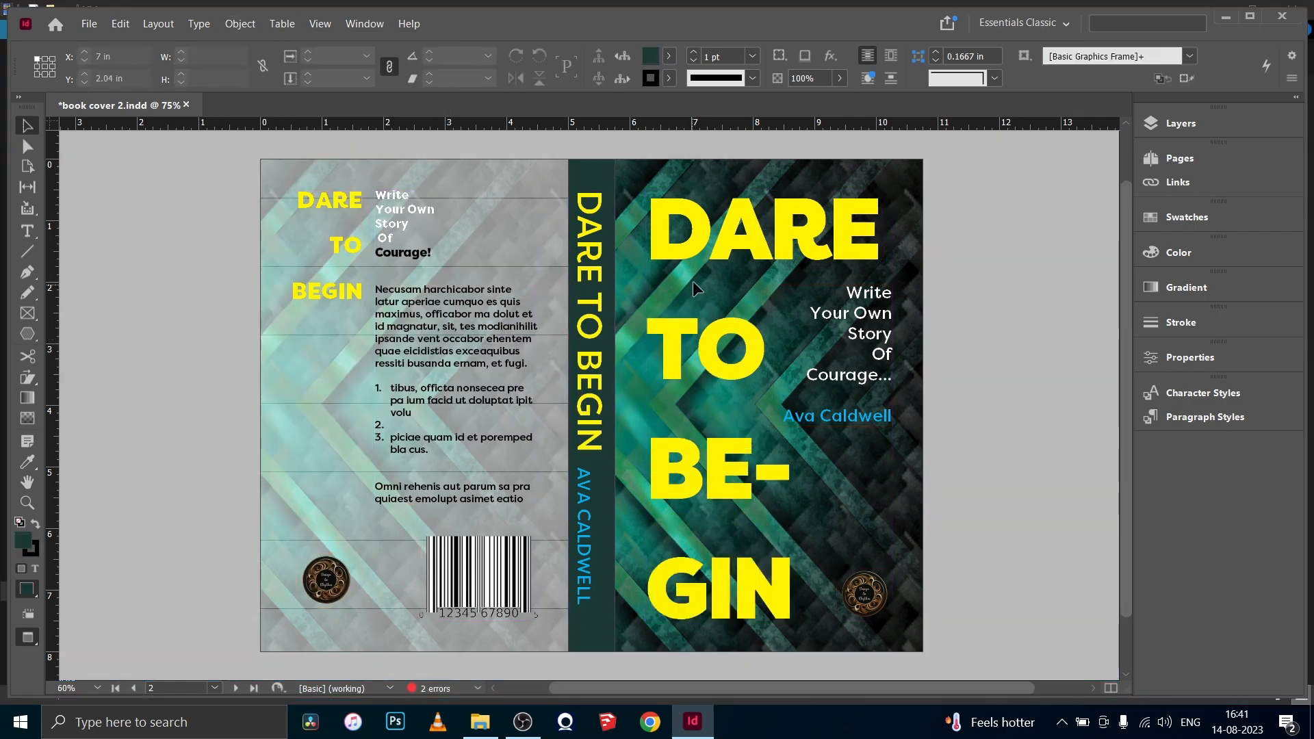
- Unlock the front cover title's layer and tighten the tracking of the DARE TO BEGIN title to -70
click(1180, 123)
click(947, 140)
click(821, 233)
click(1105, 115)
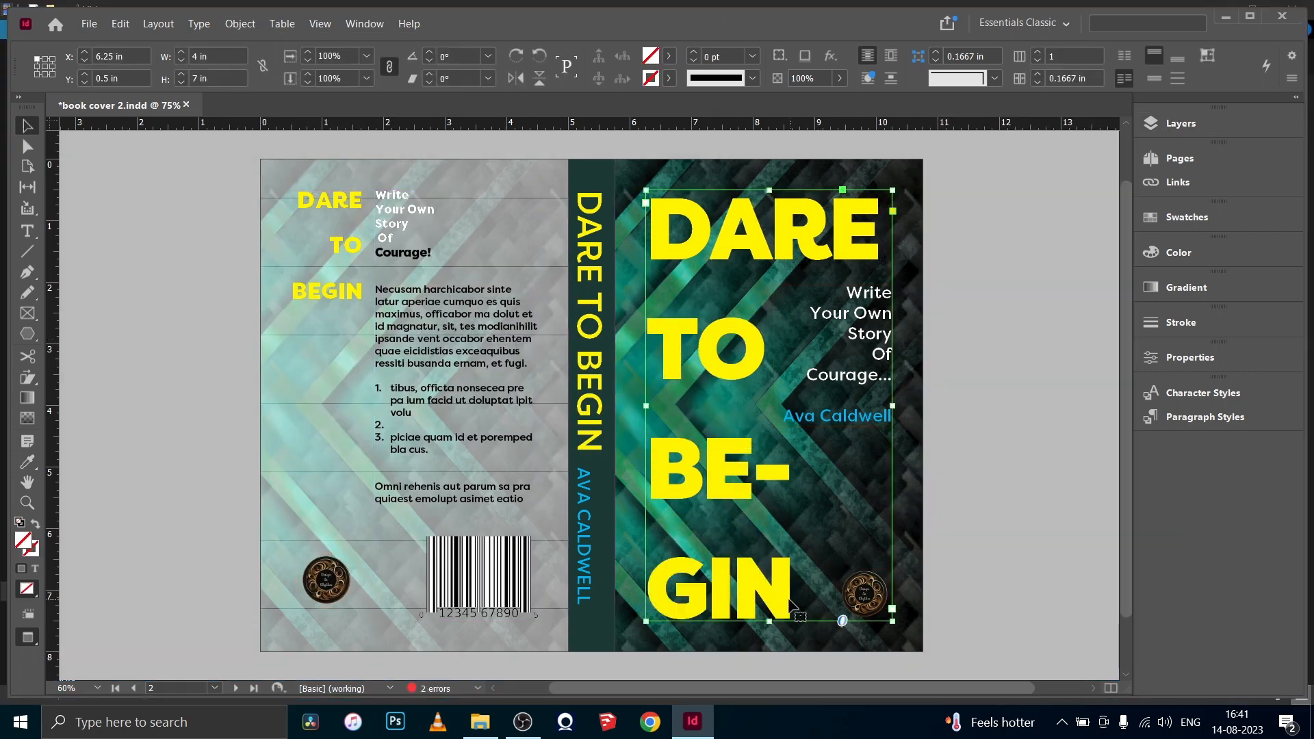
click(27, 230)
click(655, 245)
key(ctrl+a)
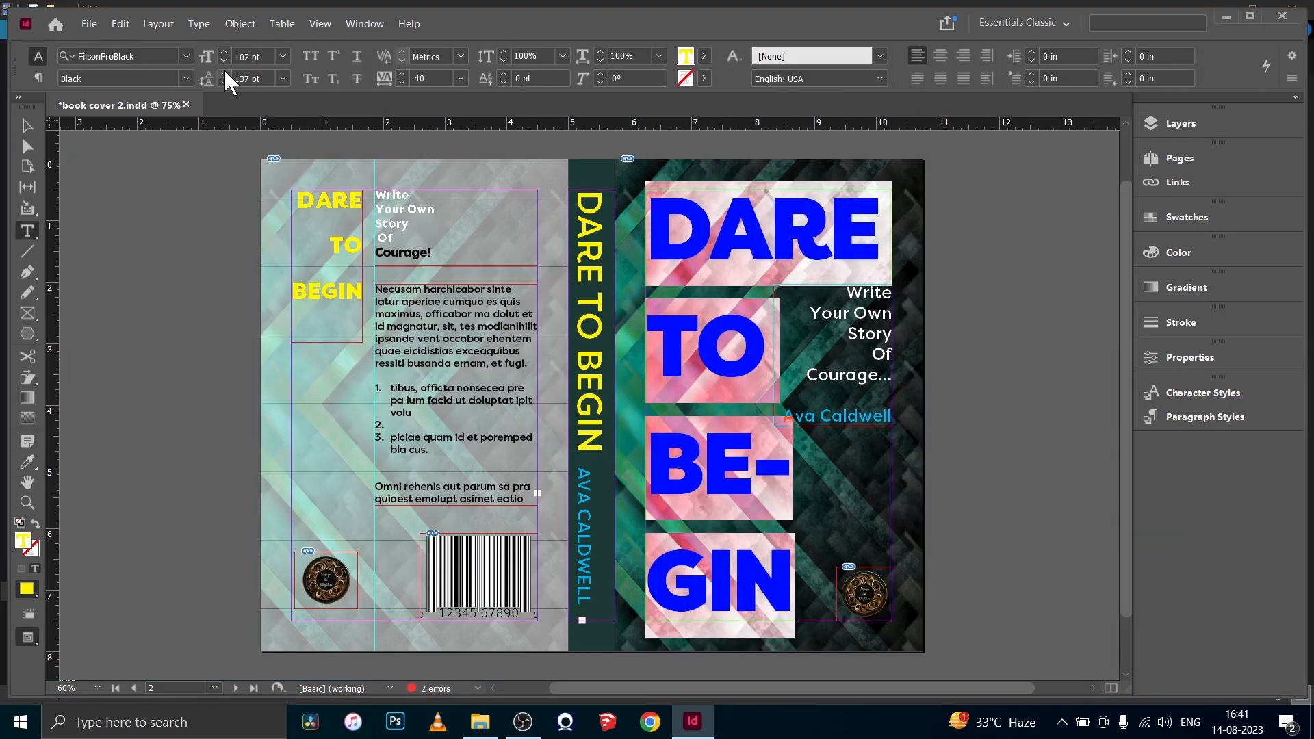
click(400, 81)
click(401, 81)
- Increase the leading of the front cover title to spread its three lines down the page
click(224, 73)
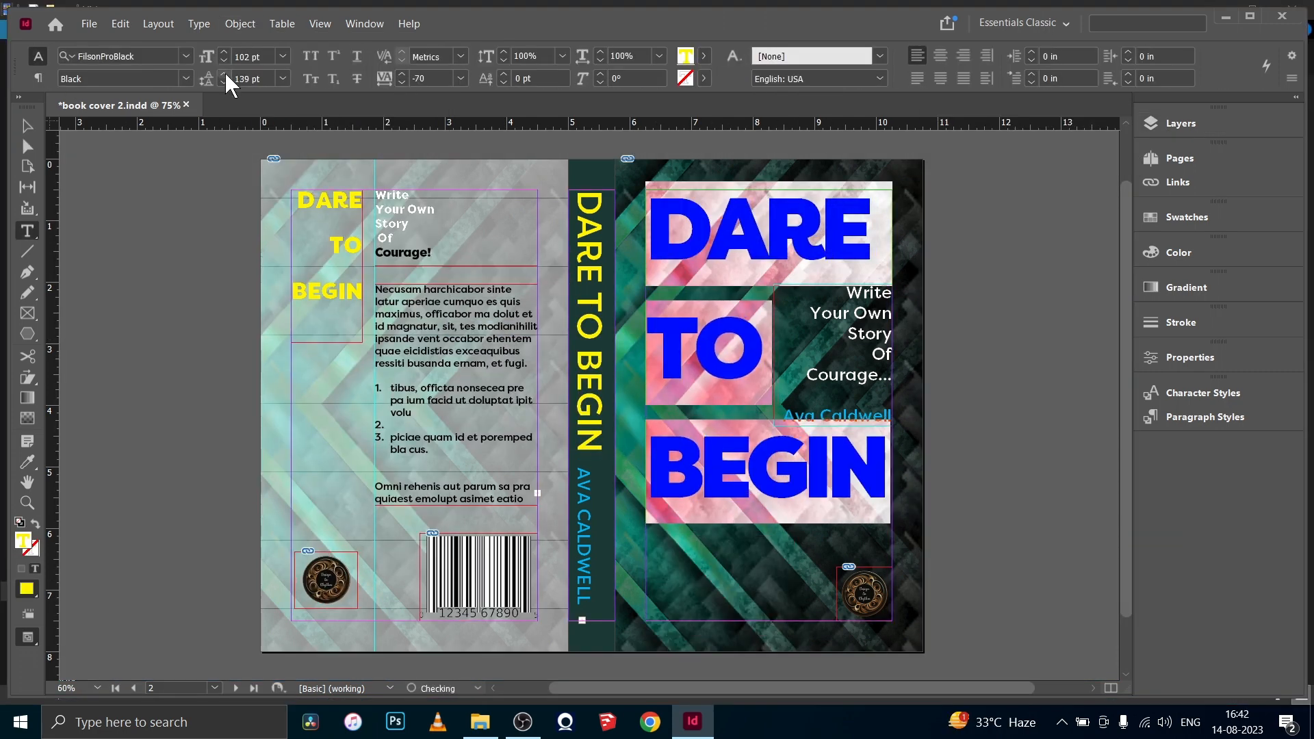
click(224, 74)
click(224, 73)
click(225, 73)
click(224, 73)
click(225, 73)
click(224, 73)
click(28, 126)
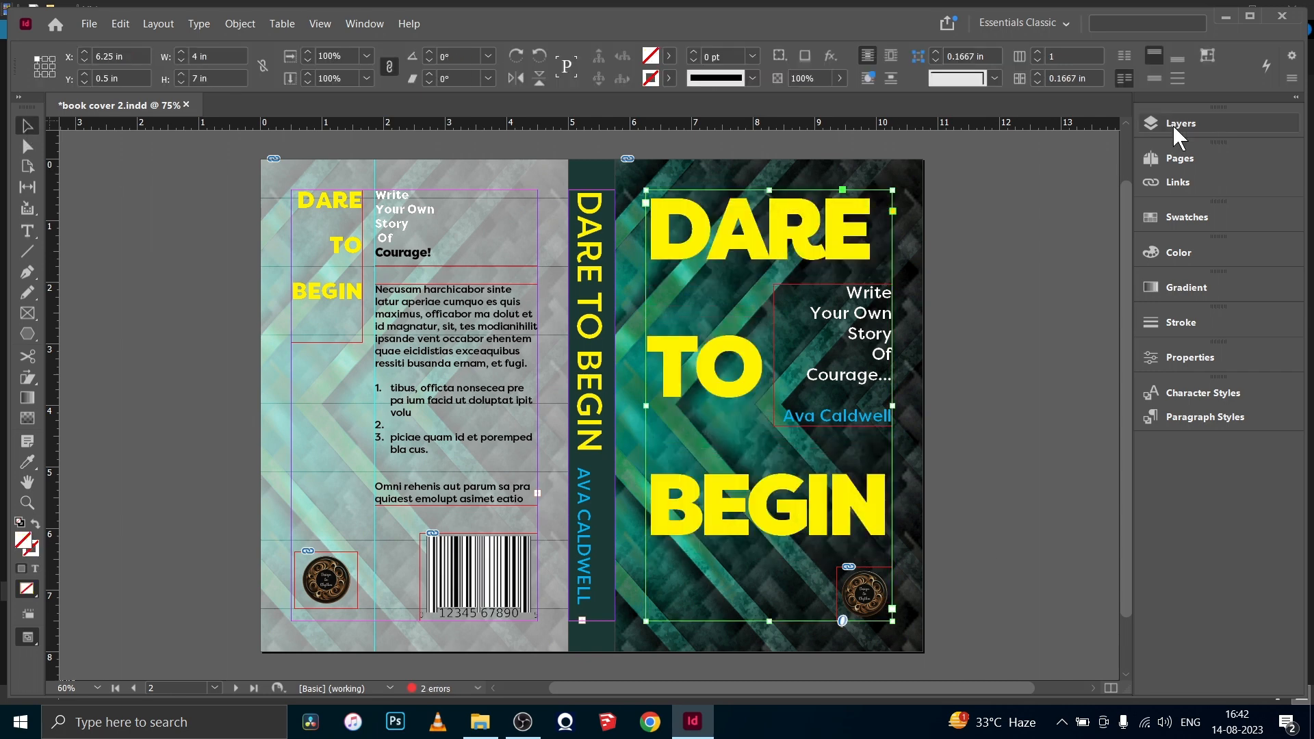
- Lock the title's layer and move the front cover logo to the horizontal center beneath BEGIN
click(1177, 124)
click(944, 139)
drag(865, 594, 775, 594)
click(958, 468)
click(1101, 114)
click(985, 365)
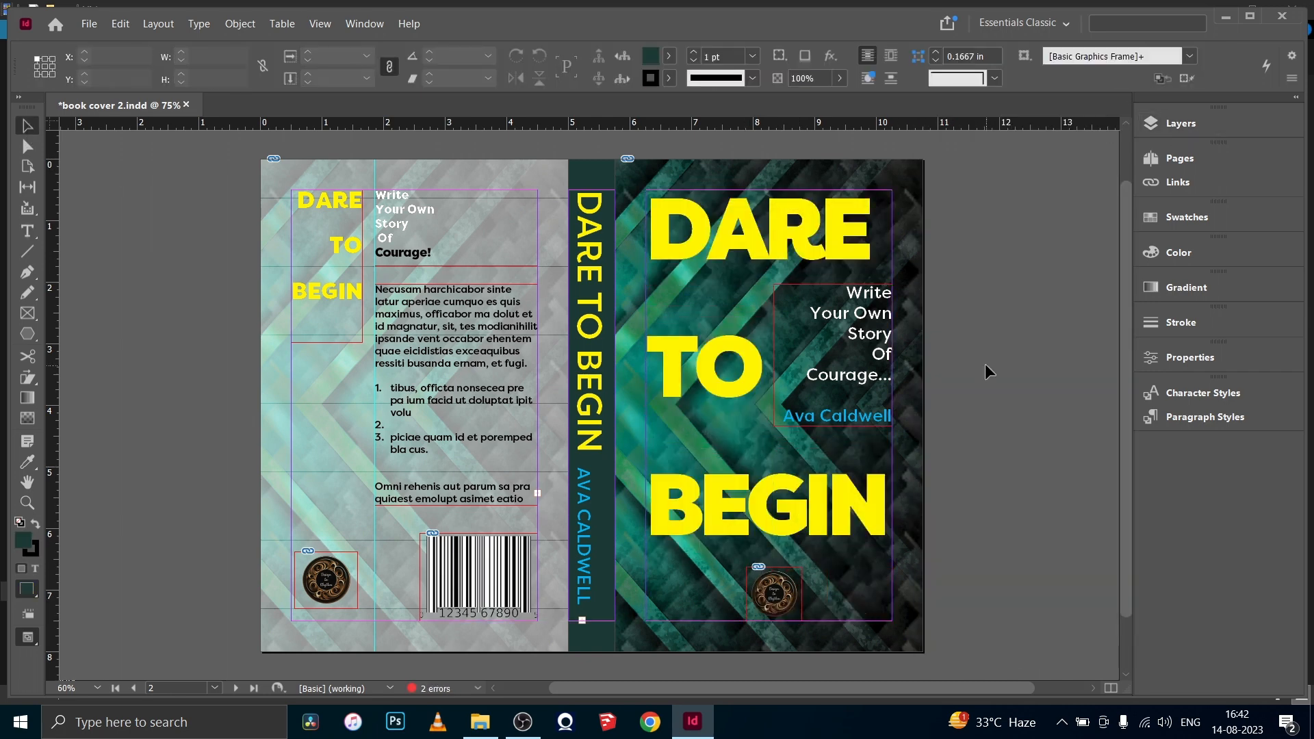
key(w)
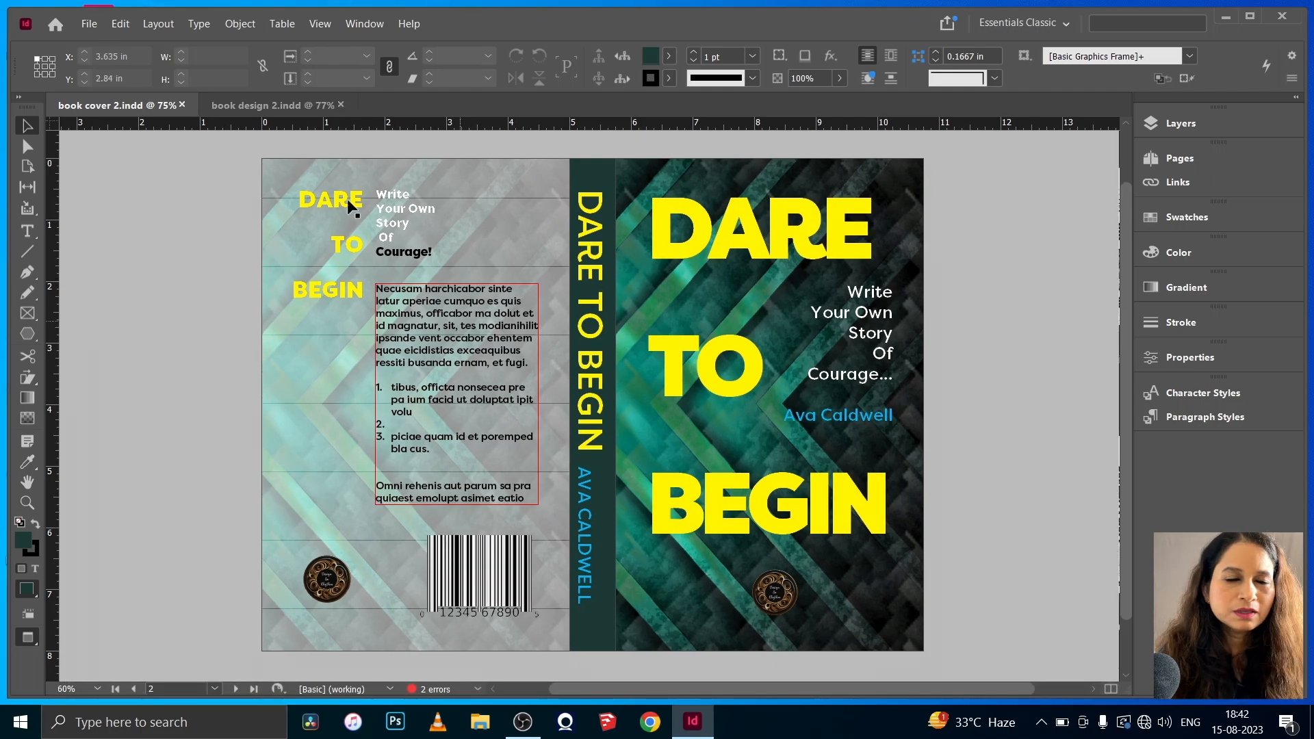
- Switch to book design 2.indd and examine the page numbers in the running headers from page 10 onward
click(260, 110)
drag(1123, 154, 1122, 649)
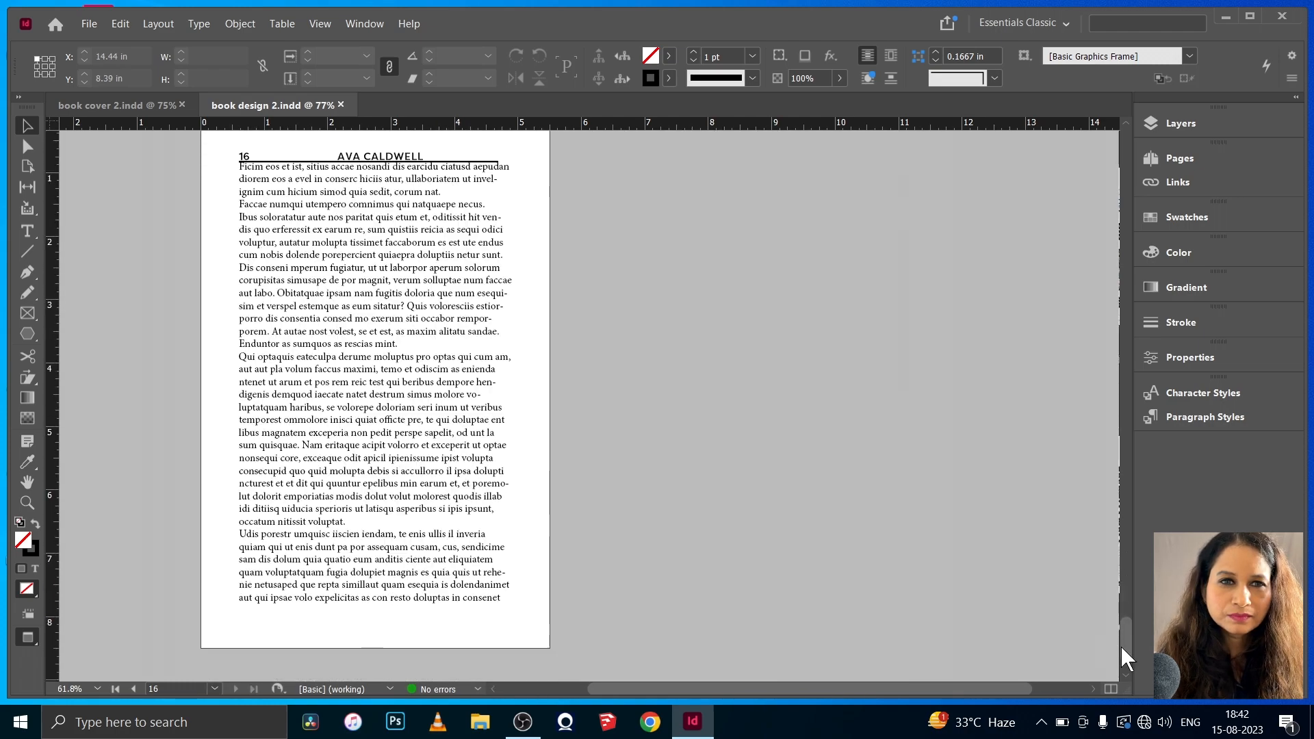
key(F12)
double_click(1085, 366)
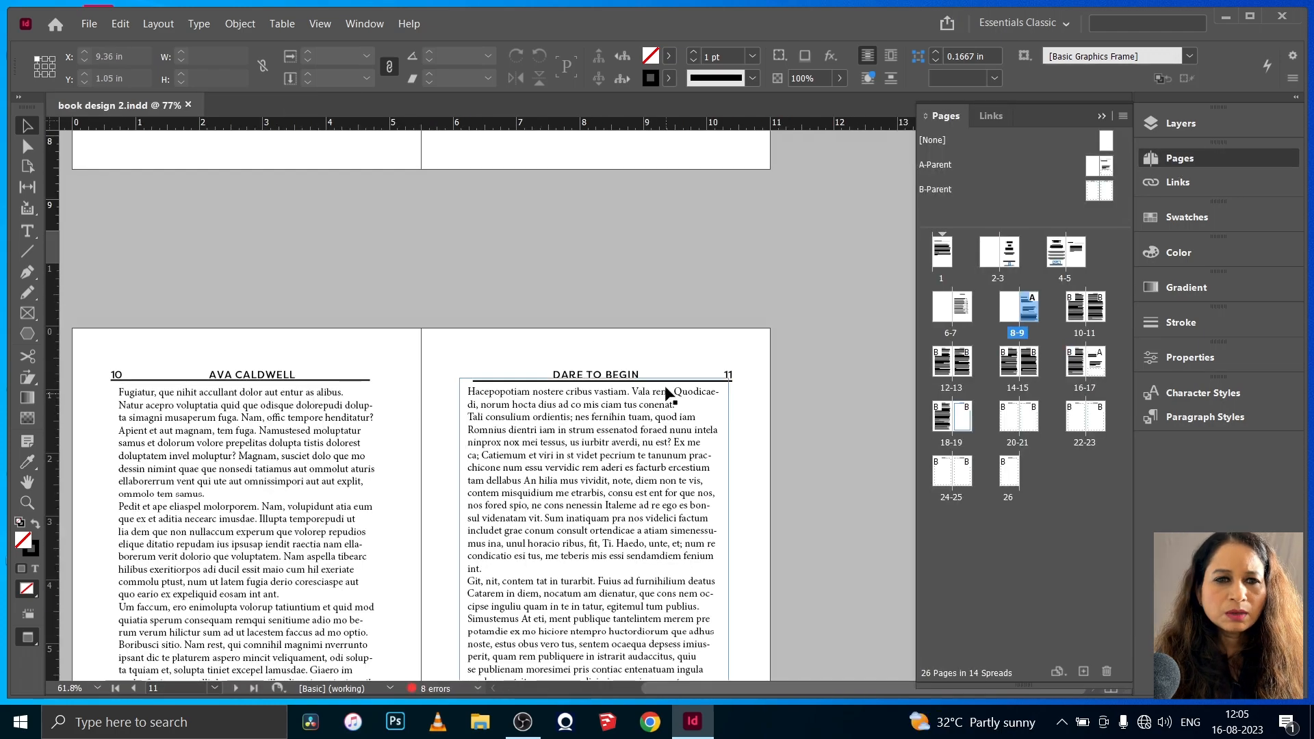
scroll(737, 379, down, 5)
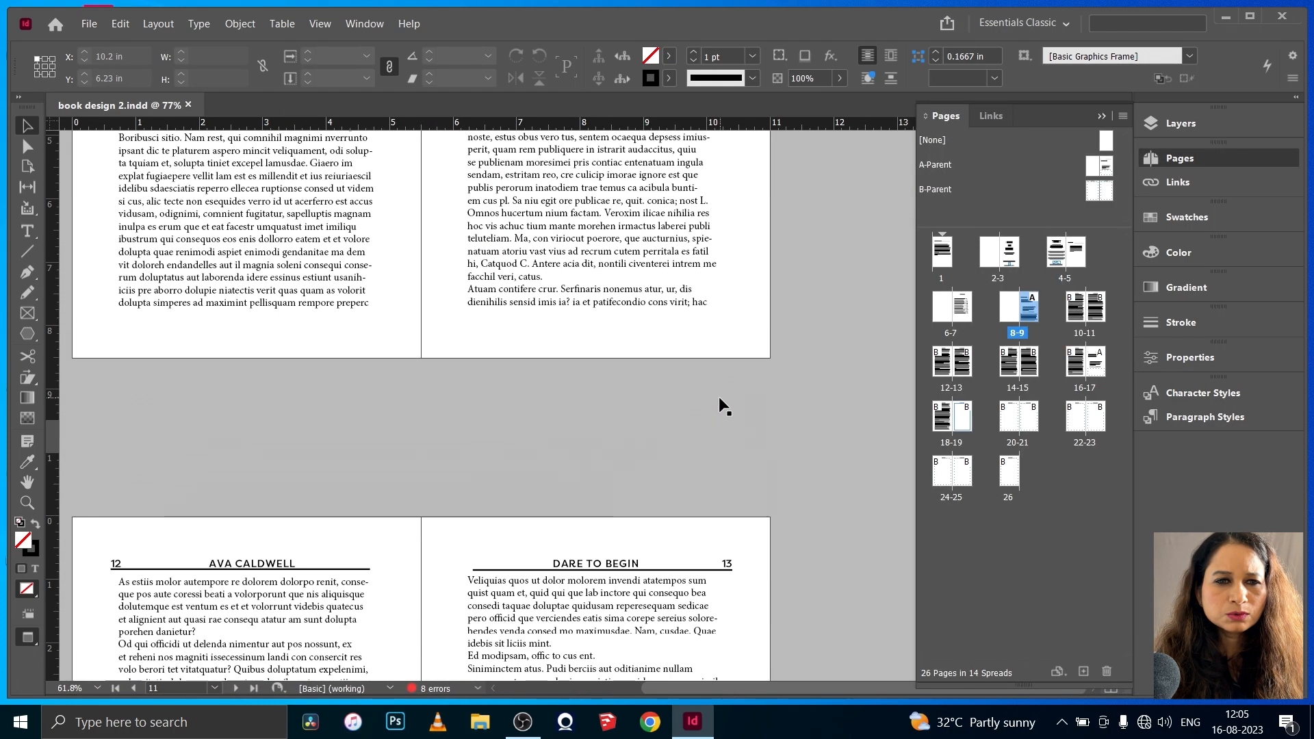
scroll(751, 519, up, 4)
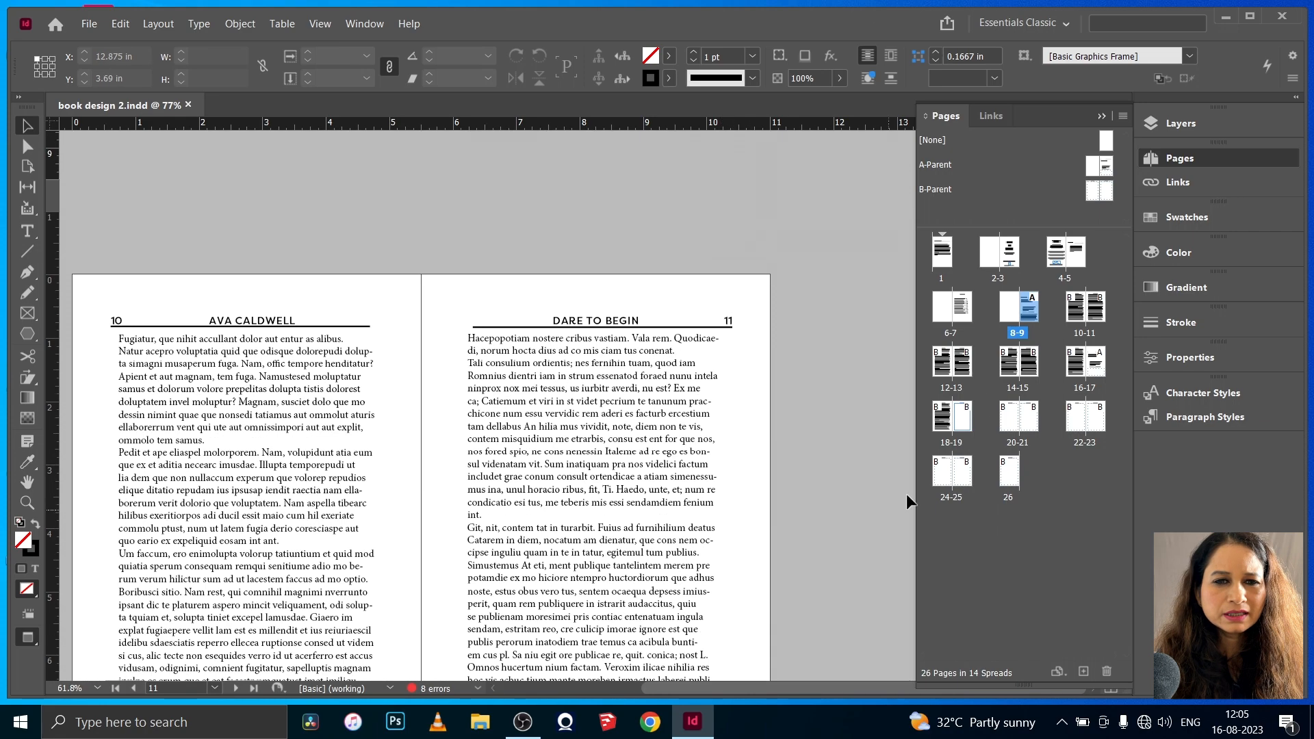
- Start a new section on the INTRODUCTION page, with page numbering starting at 1
double_click(1033, 305)
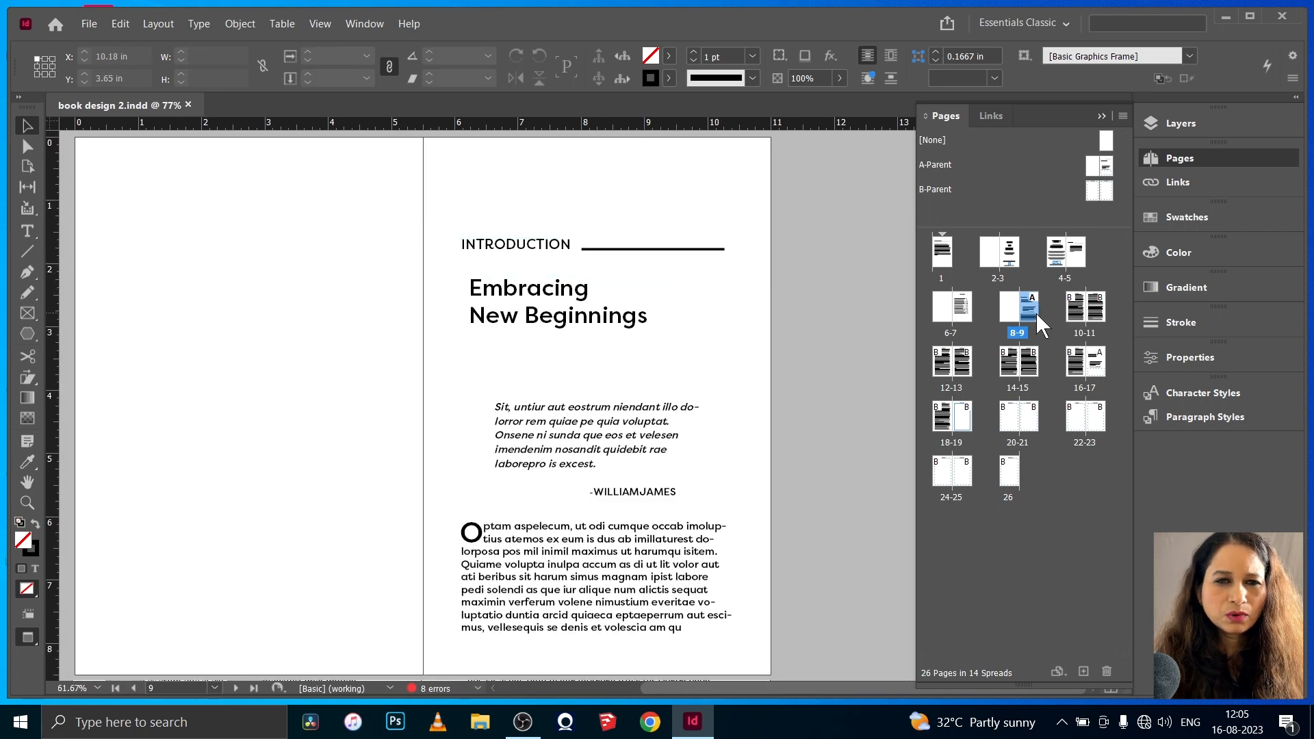
right_click(1025, 312)
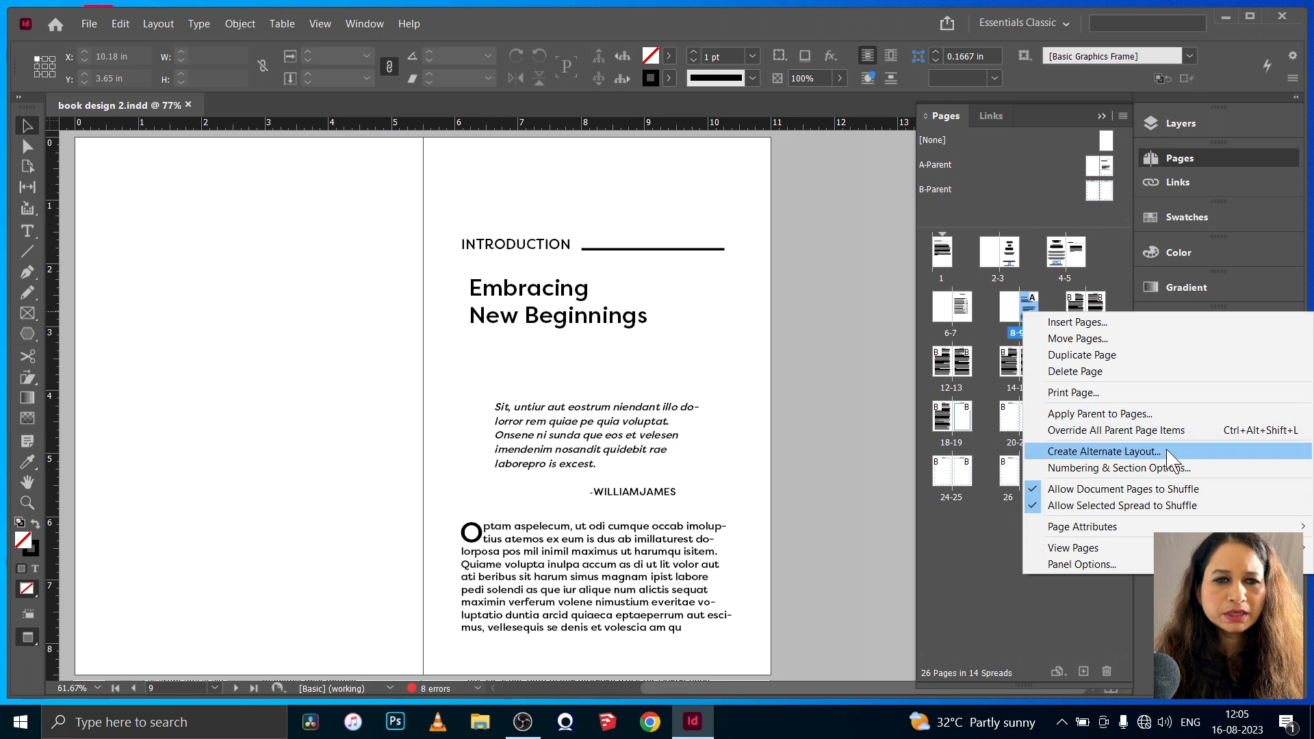
click(1098, 468)
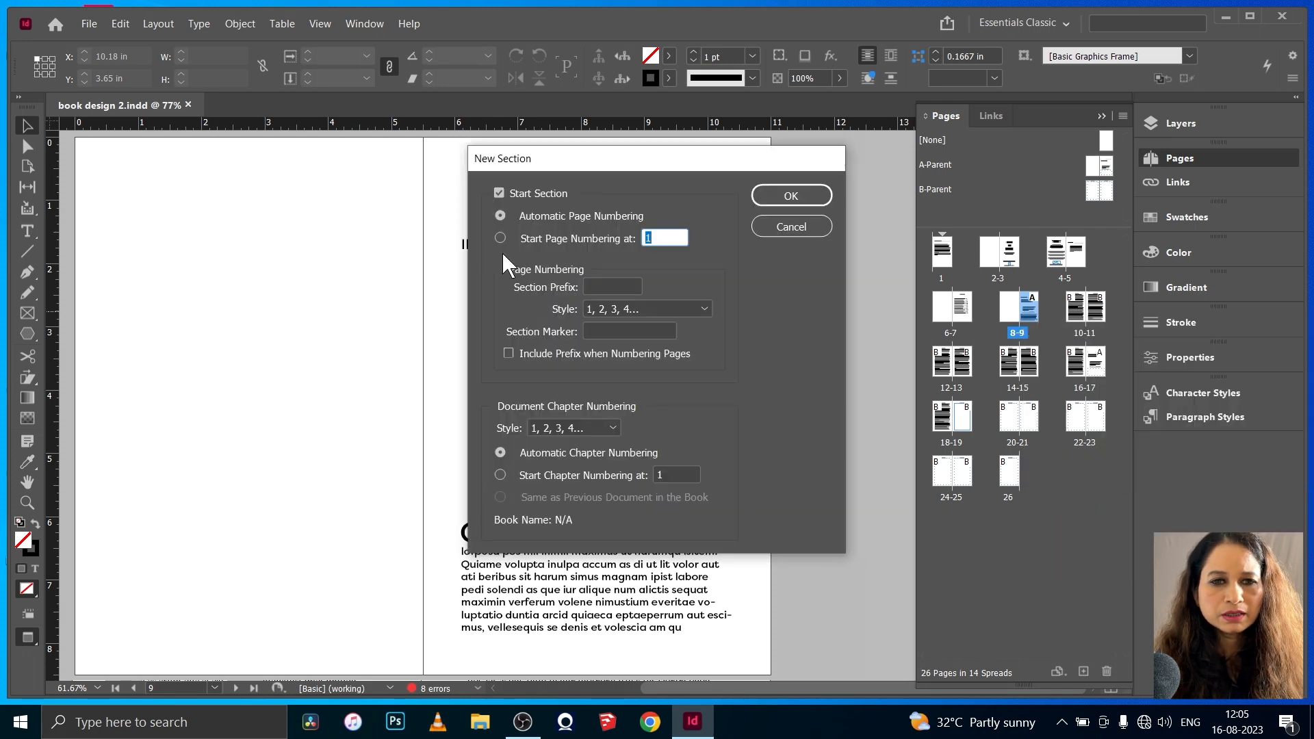
click(500, 238)
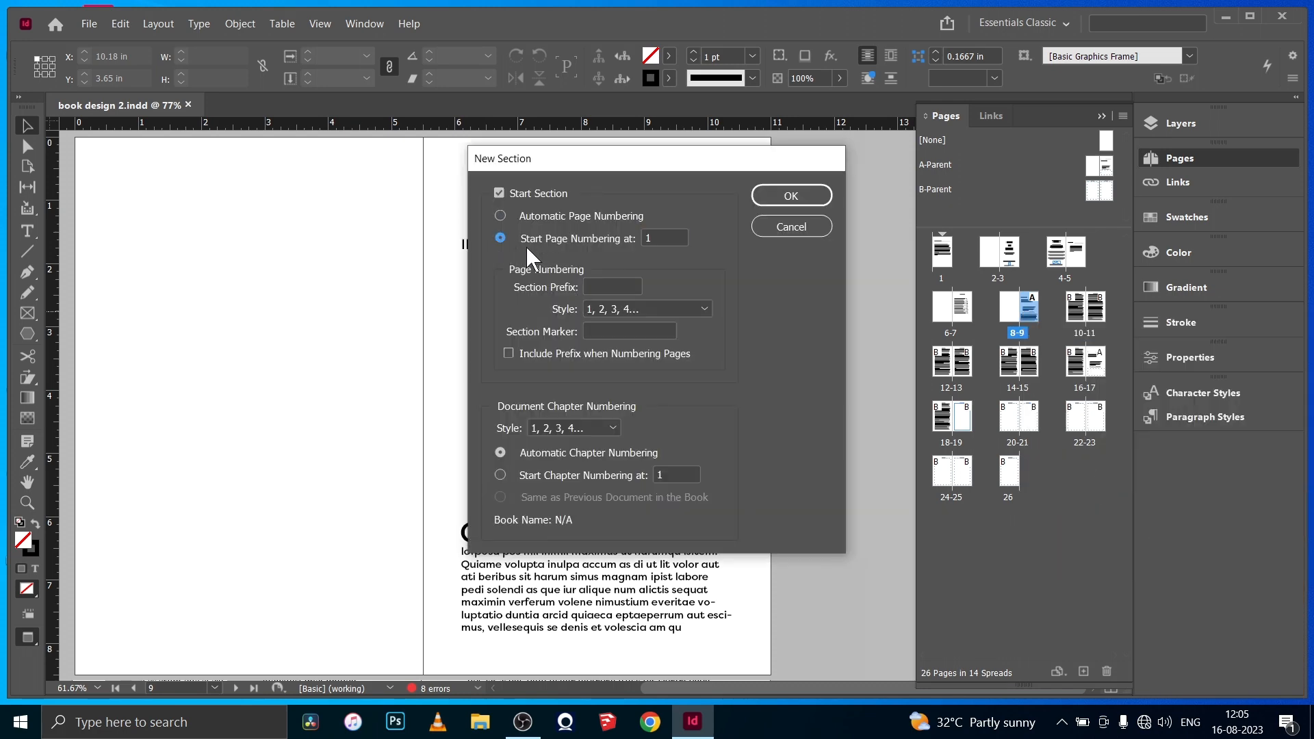
click(791, 196)
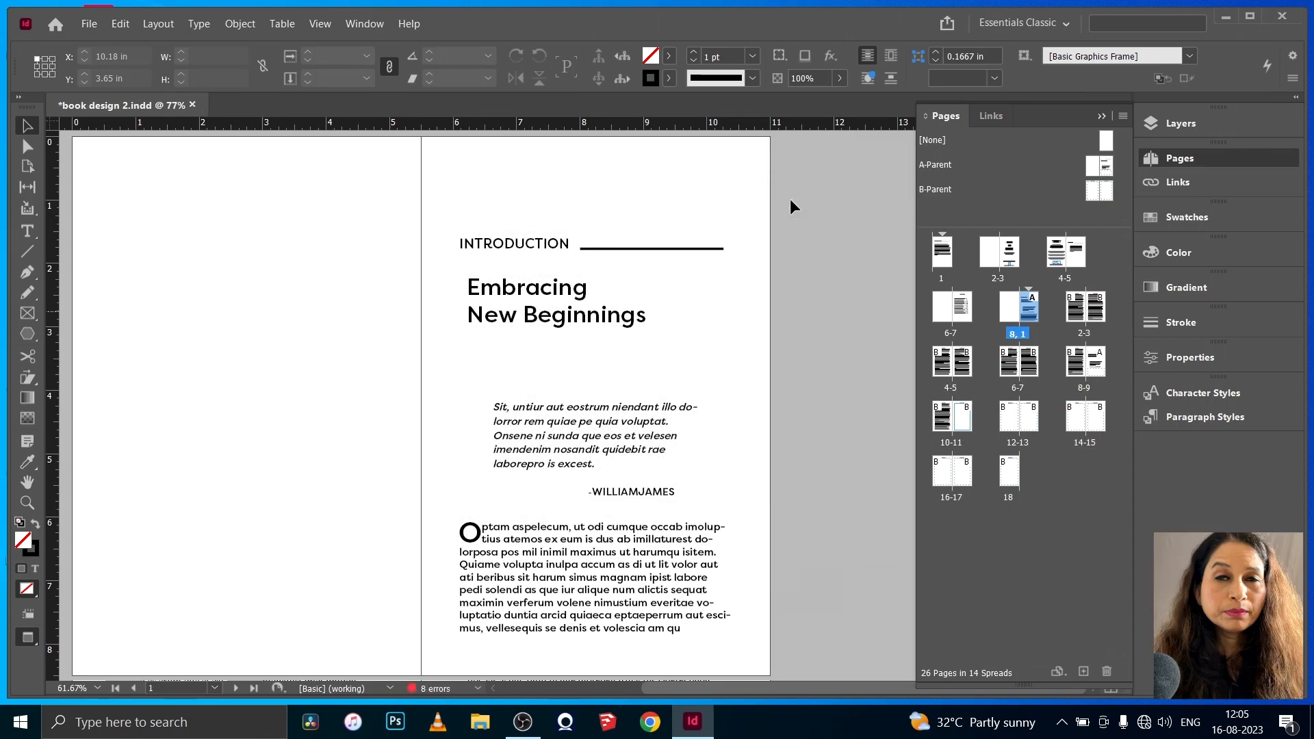
- Export all pages of book design 2 to the Desktop as an Adobe PDF (Print) in spreads, using the document bleed settings
scroll(790, 441, down, 5)
scroll(789, 442, down, 8)
scroll(754, 485, up, 12)
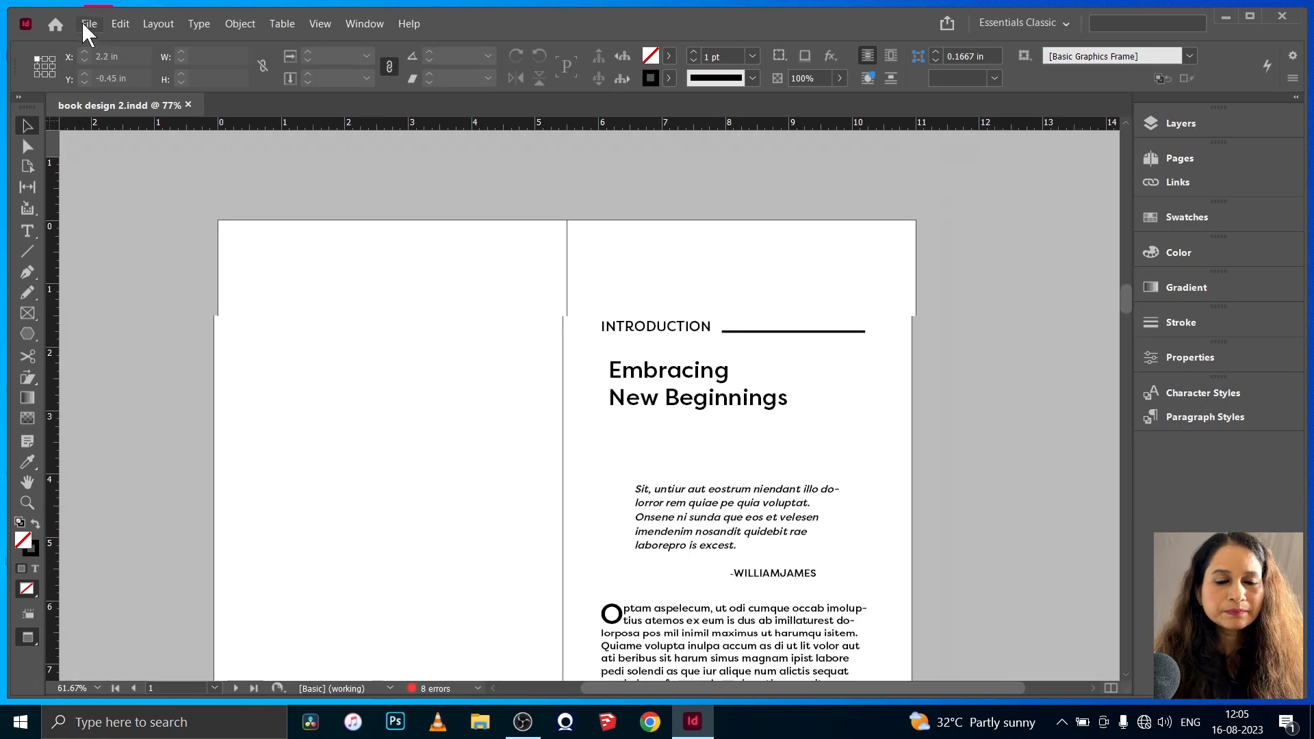
click(85, 25)
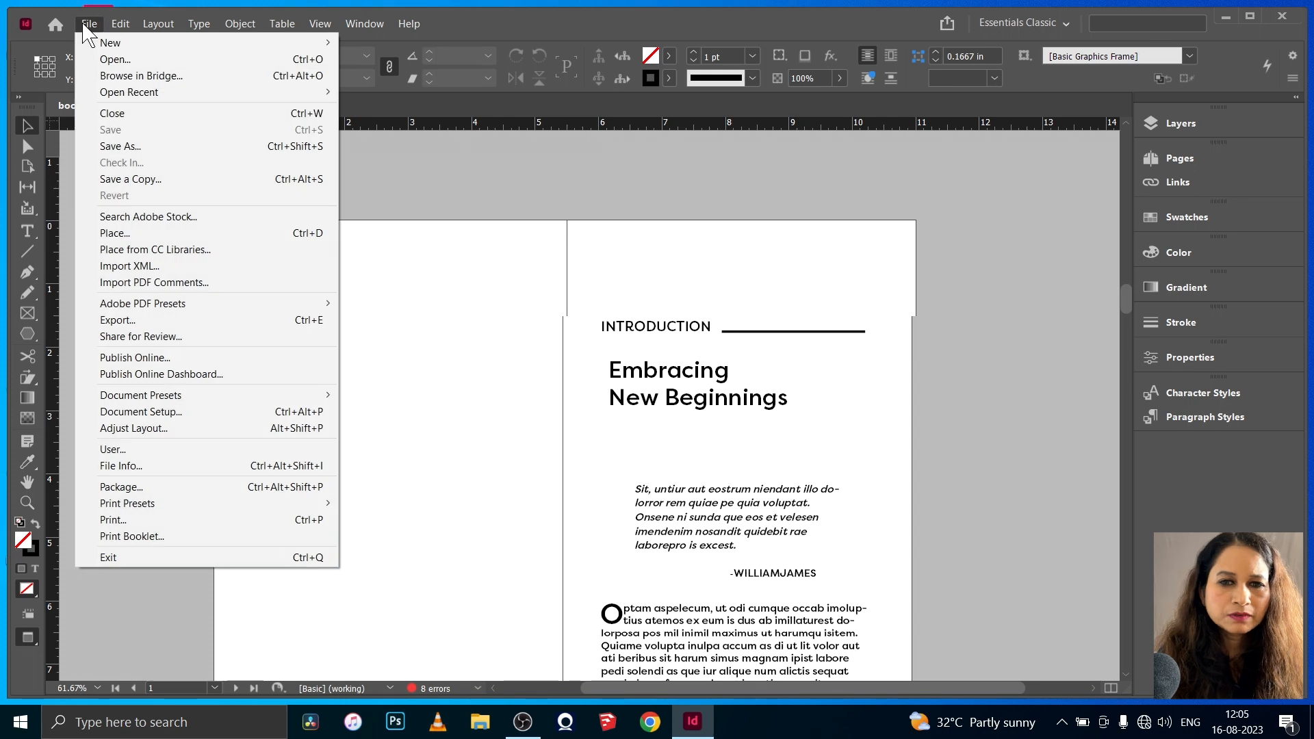
click(144, 323)
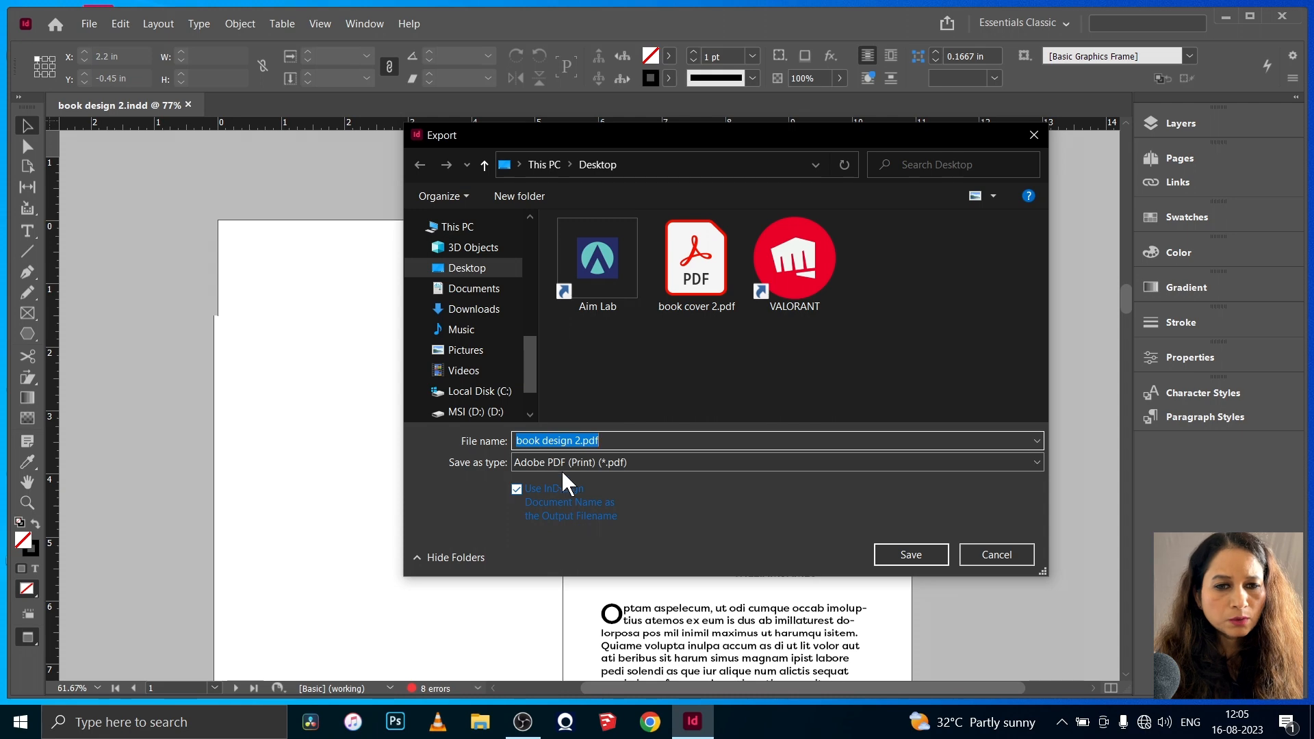
click(894, 555)
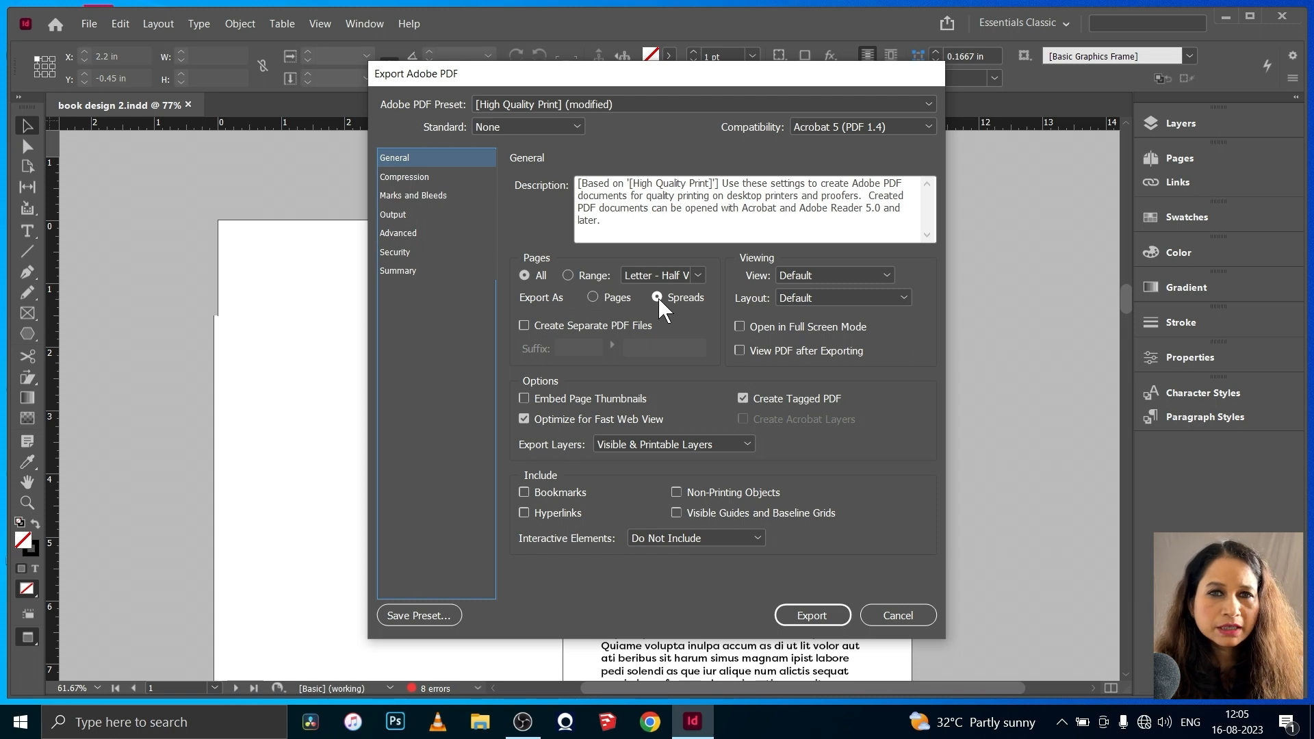
click(404, 176)
click(404, 196)
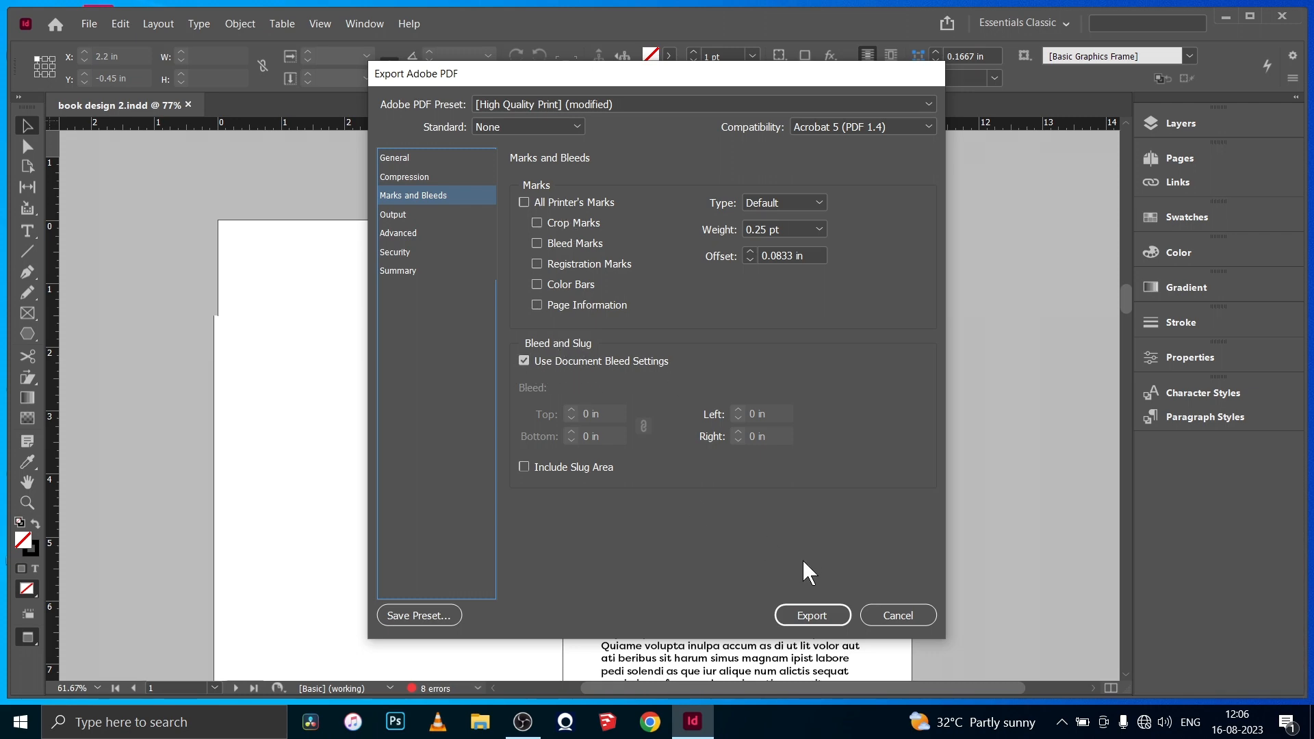
click(811, 616)
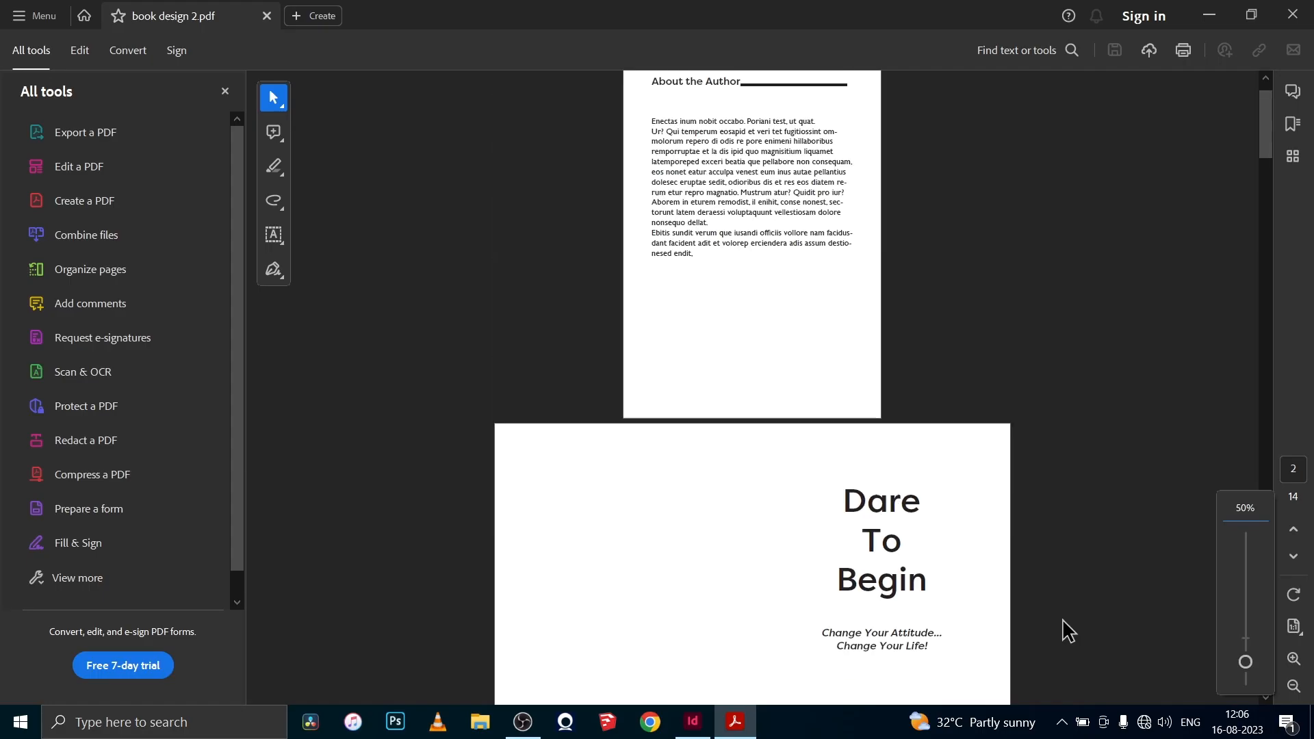
- In Acrobat, look through the spreads of book design 2.pdf with the tools pane hidden, and view book cover 2.pdf in full screen
scroll(1062, 627, down, 10)
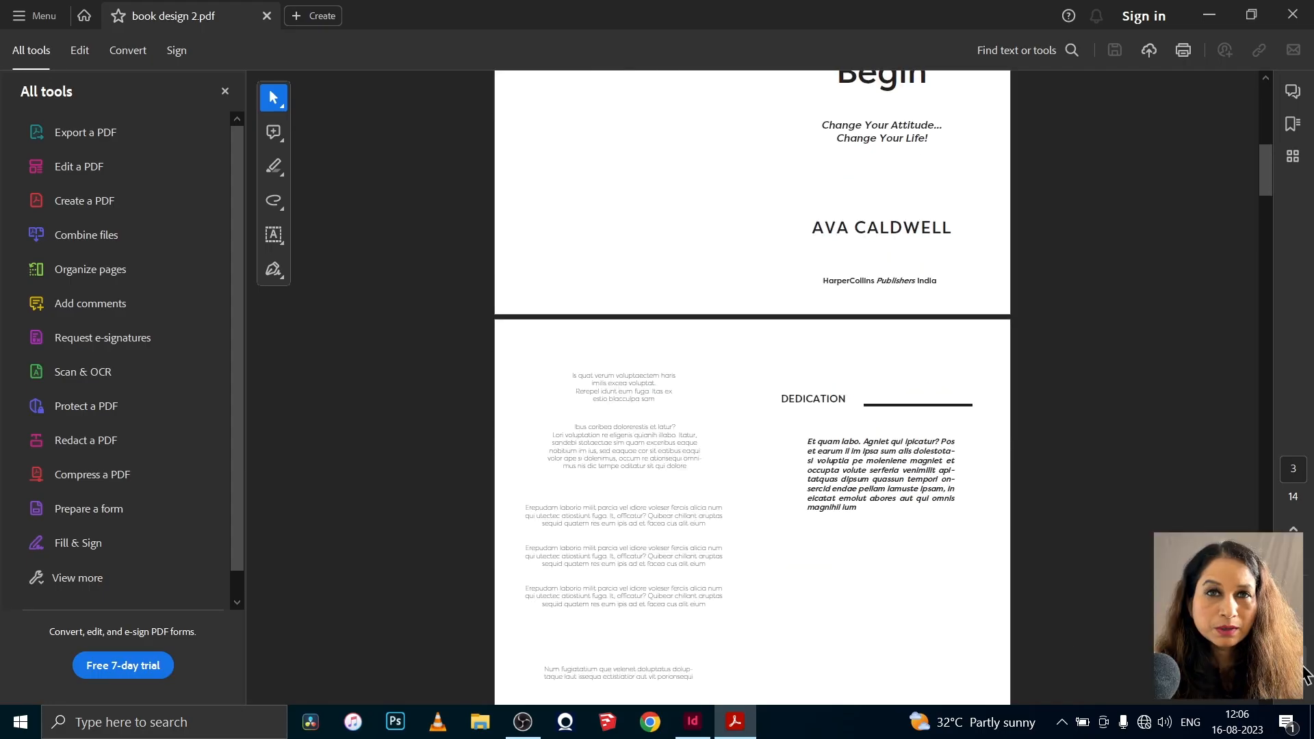
scroll(1115, 615, up, 10)
scroll(1124, 631, down, 15)
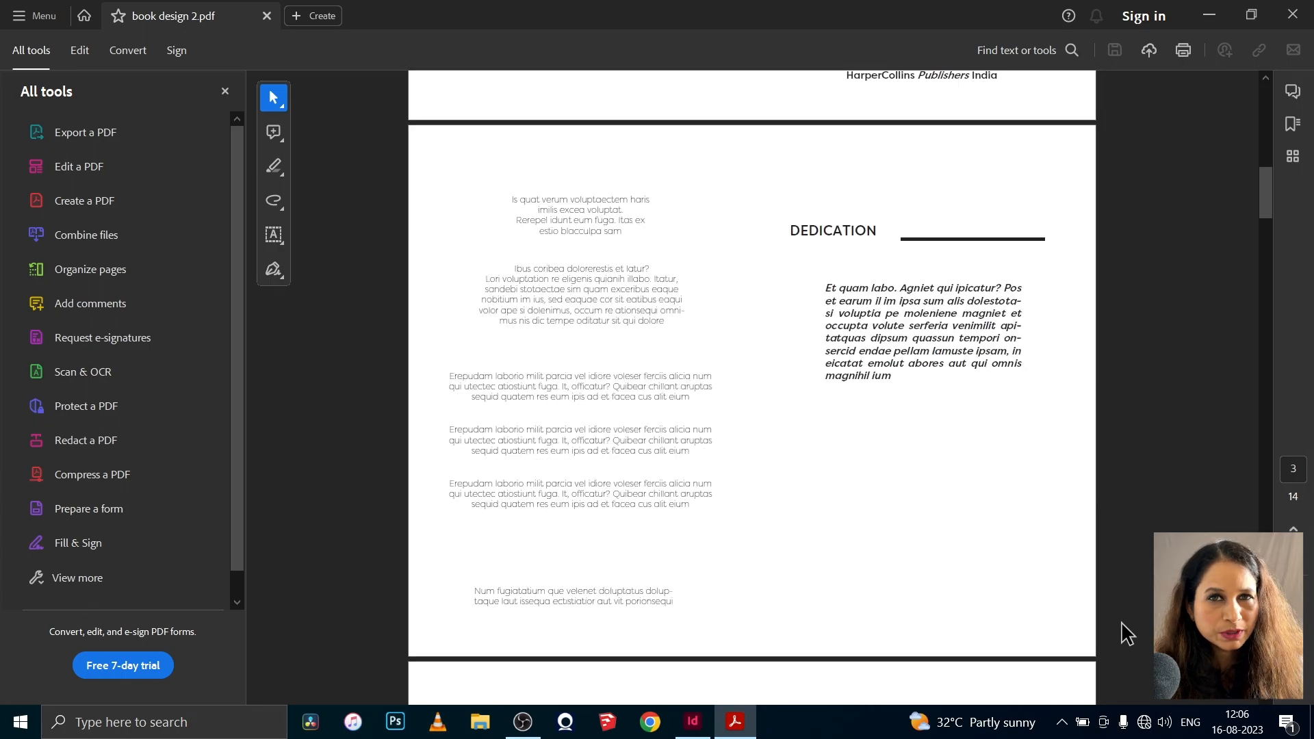
scroll(1126, 633, down, 10)
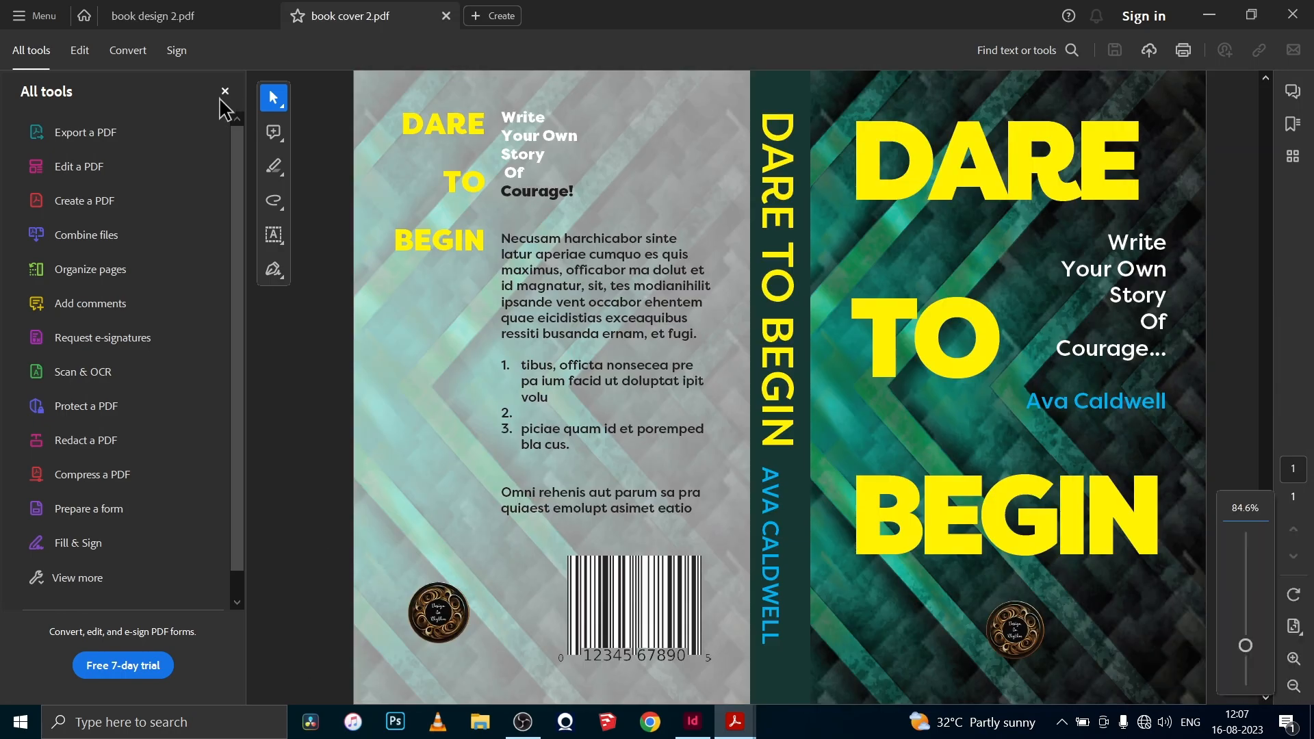
click(224, 91)
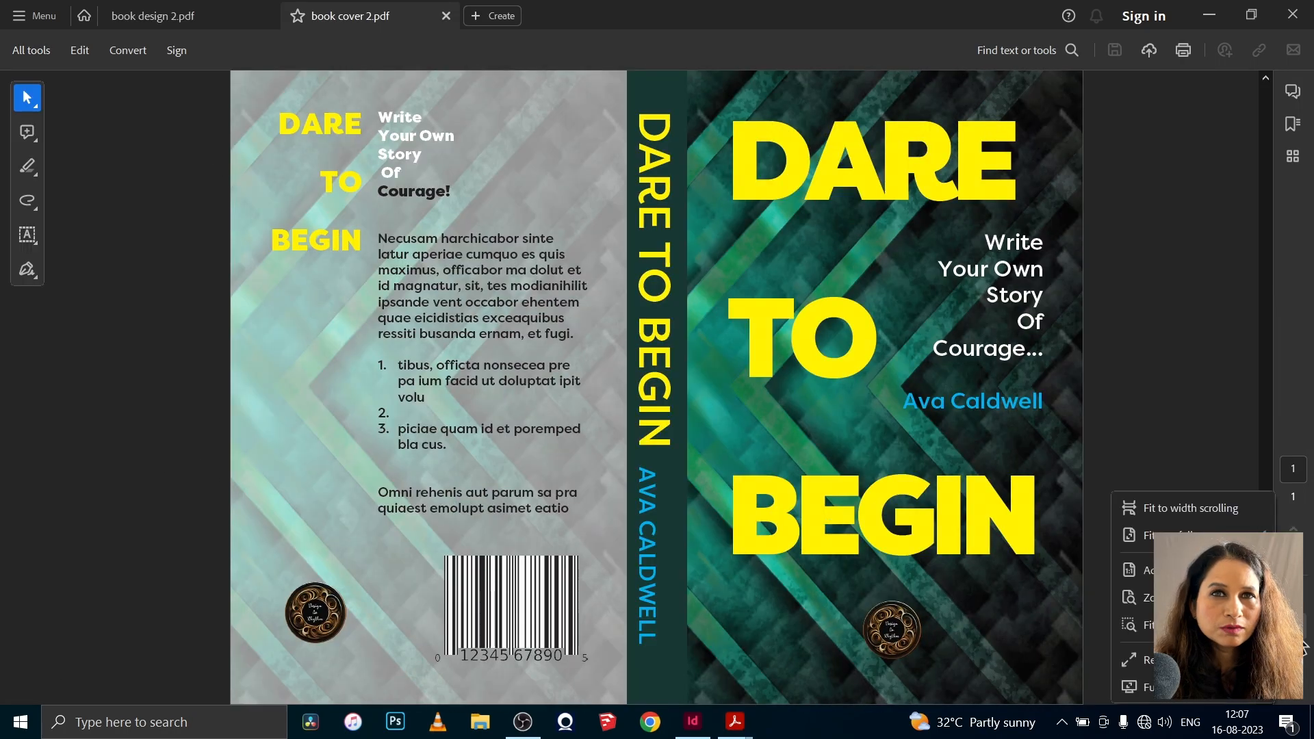
click(1198, 687)
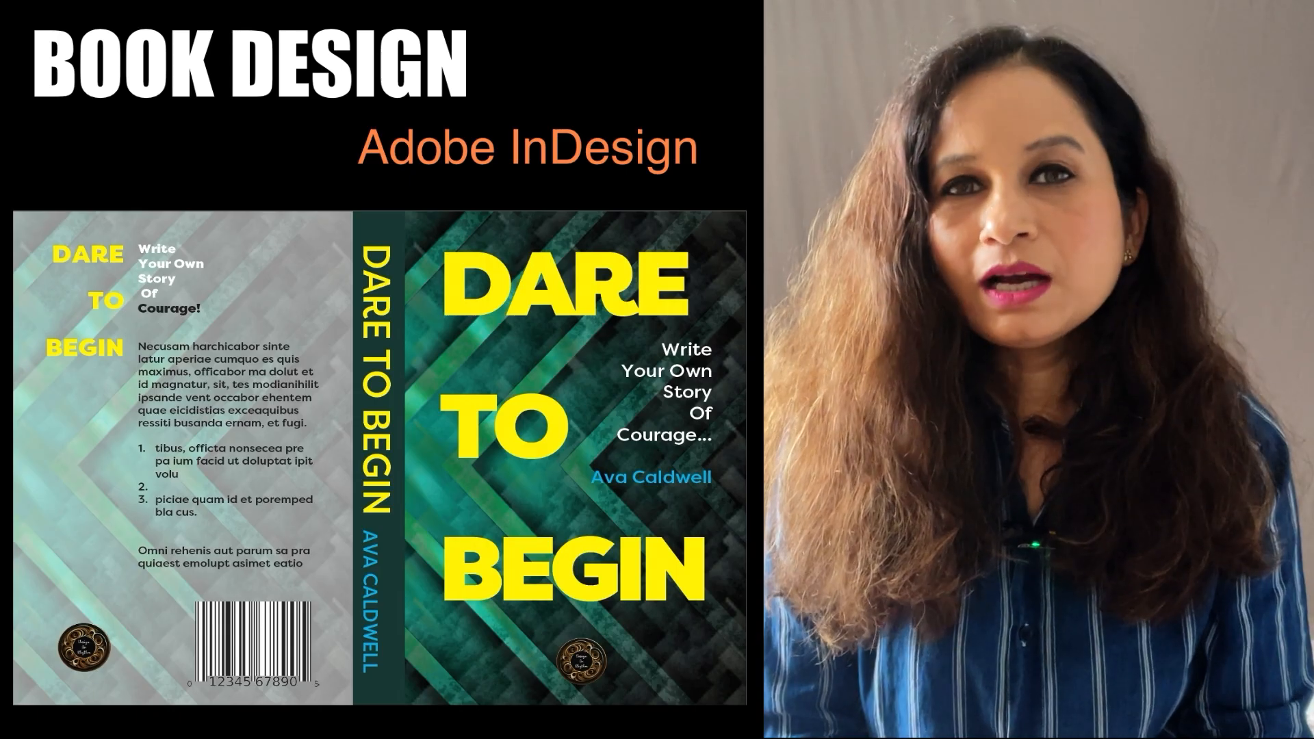